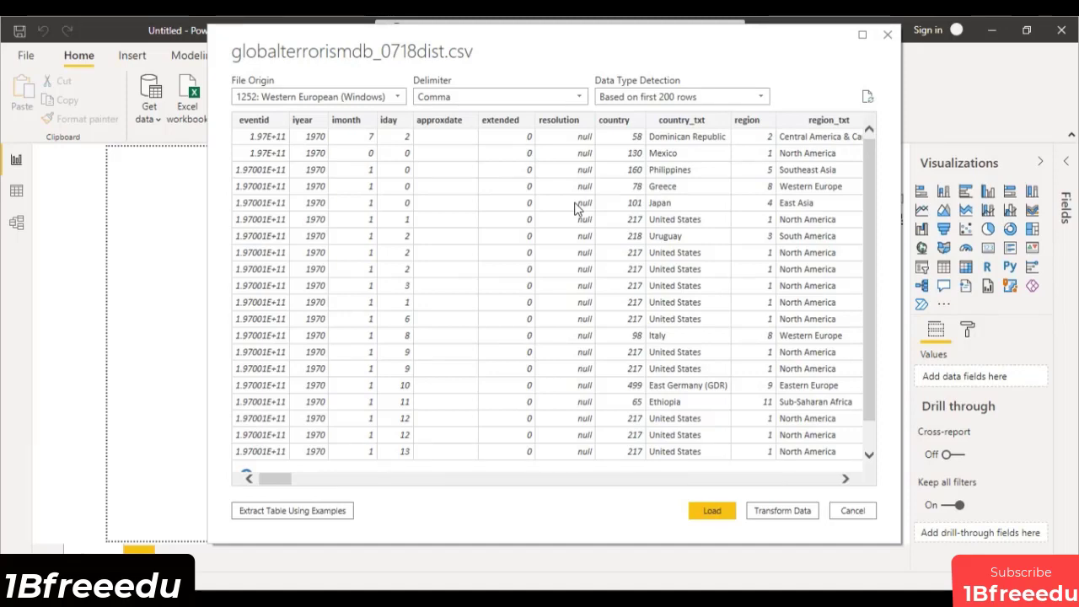
# Close the current CSV preview, reimport globalterrorismdb_0718dist as a Text/CSV source and open it for transformation in Power Query Editor.
pyautogui.moveTo(652, 51); pyautogui.dragTo(860, 93)
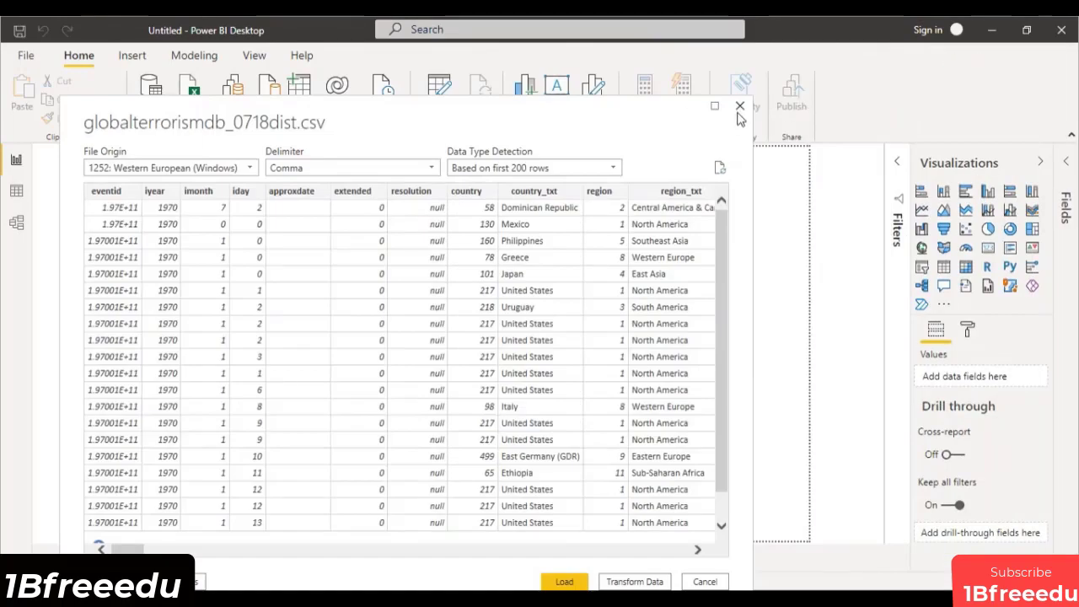
pyautogui.click(727, 108)
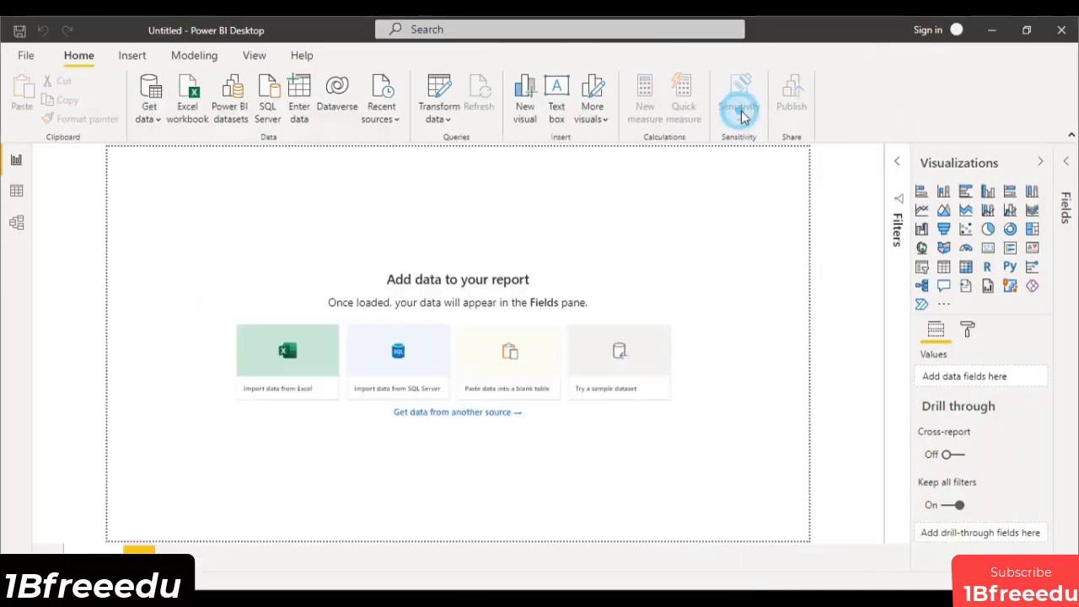
pyautogui.click(148, 118)
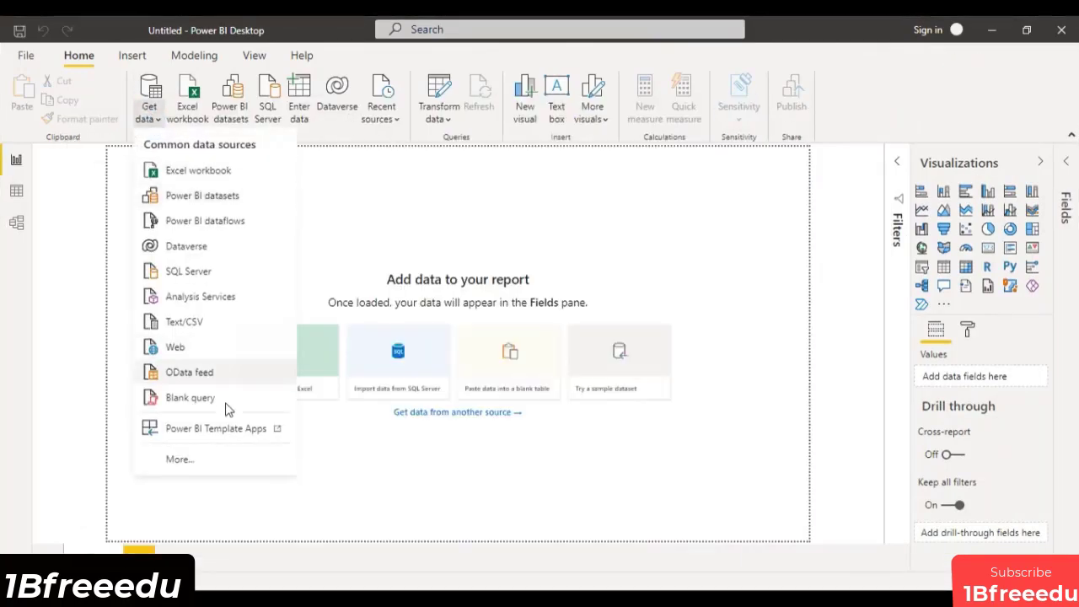
pyautogui.click(199, 327)
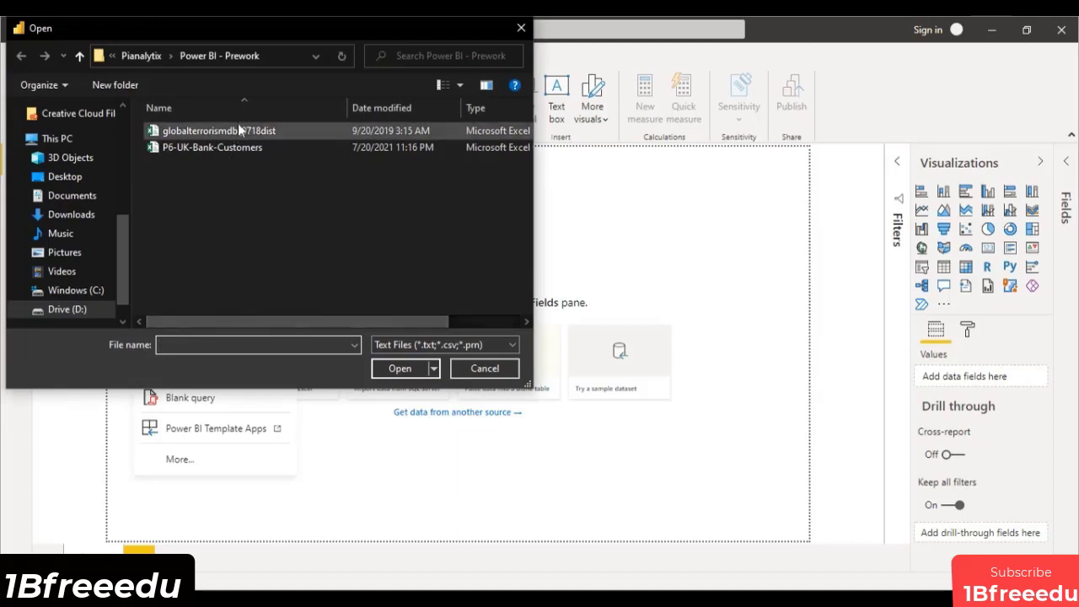
pyautogui.click(239, 130)
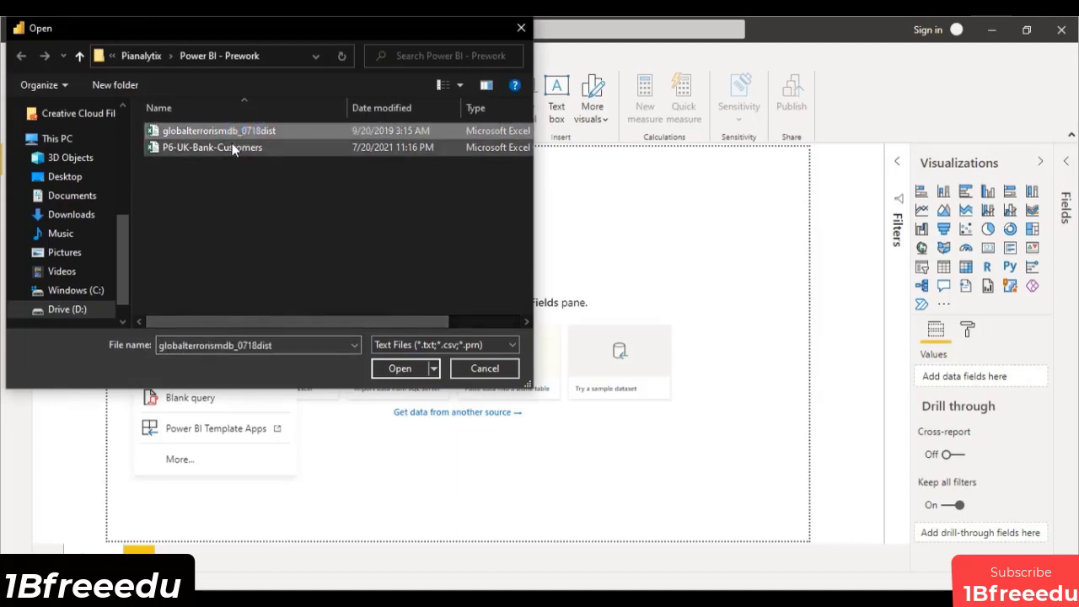
pyautogui.click(400, 368)
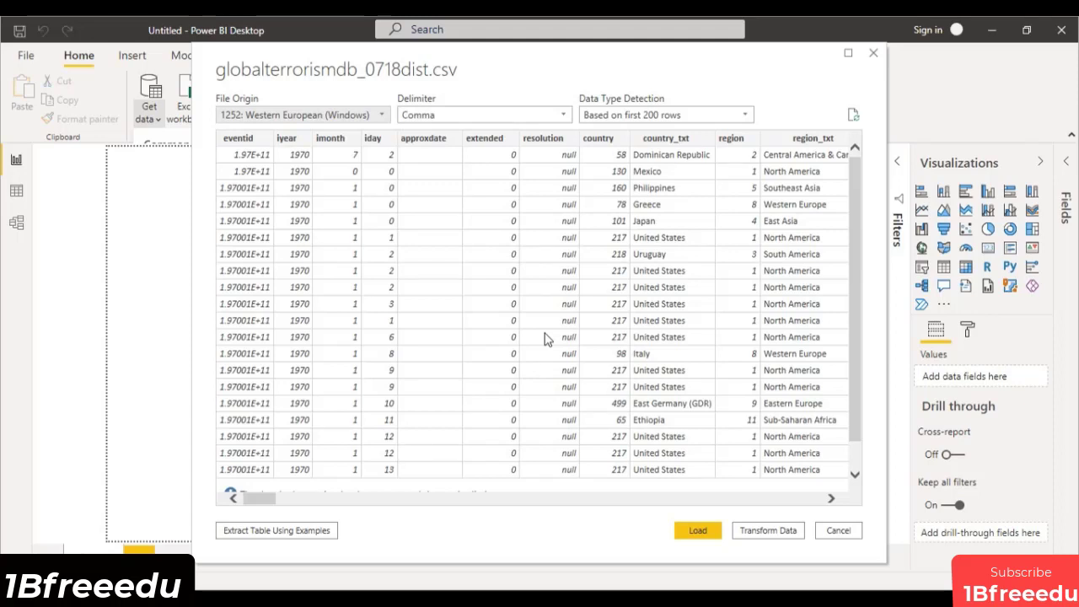
pyautogui.click(761, 535)
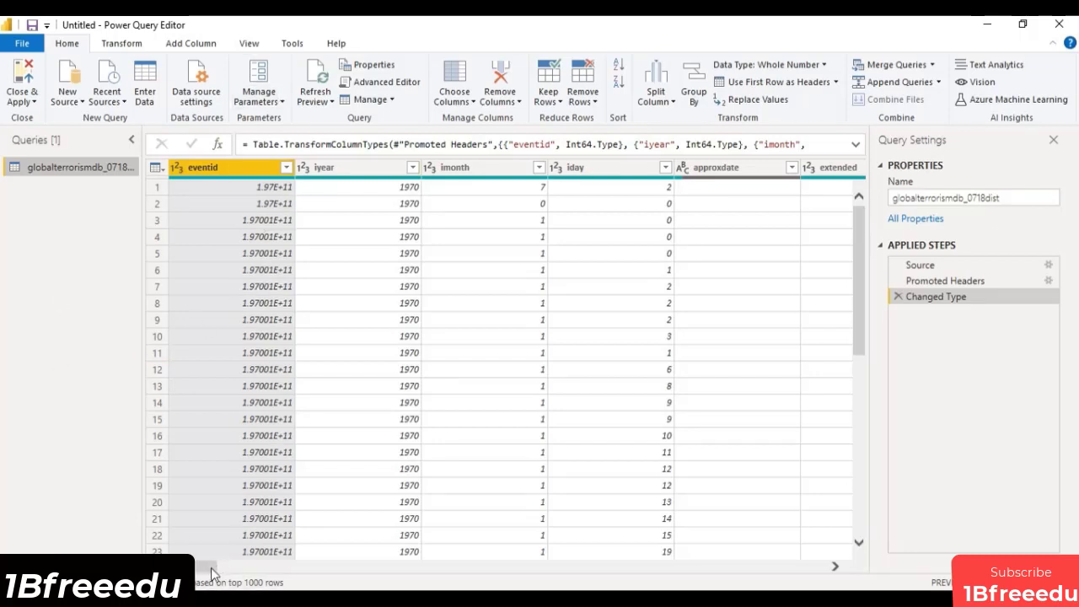
# Select the iyear, country_txt and region_txt columns together in the query table.
pyautogui.moveTo(211, 574); pyautogui.dragTo(281, 578)
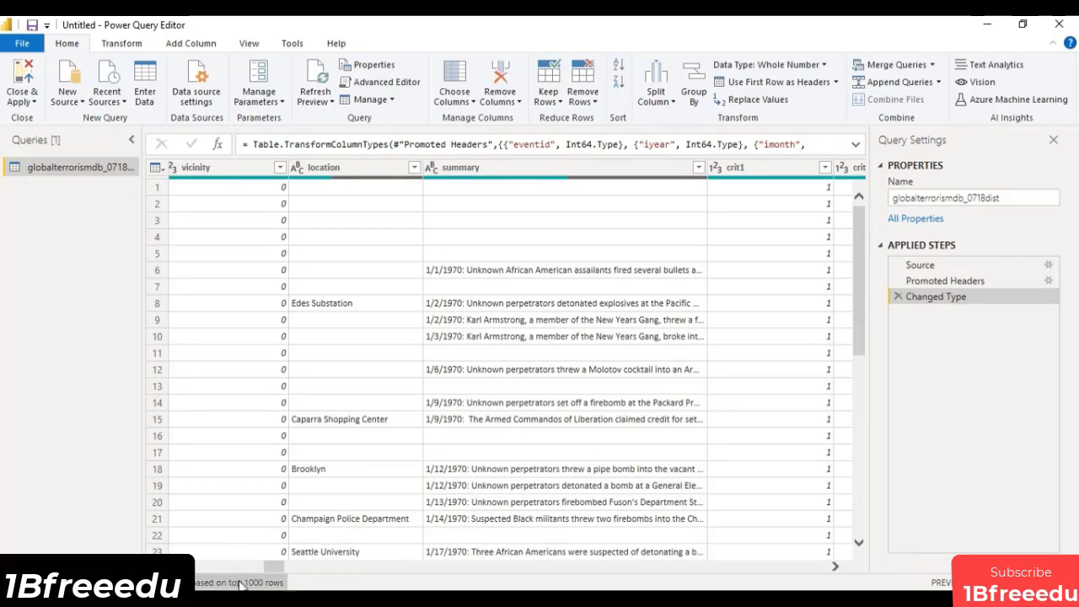
pyautogui.moveTo(278, 566); pyautogui.dragTo(222, 580)
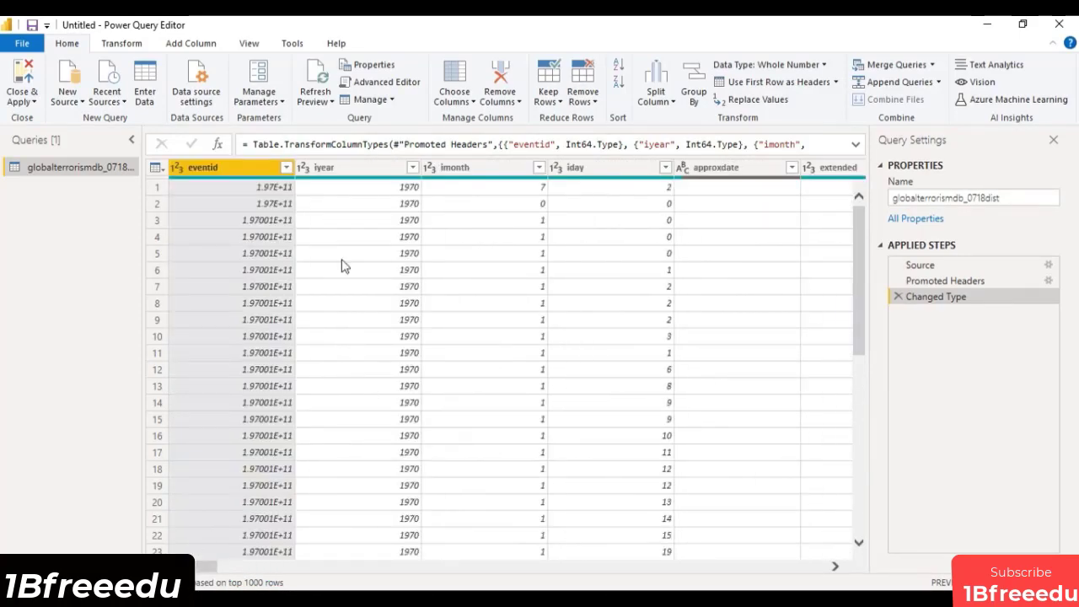
pyautogui.click(334, 166)
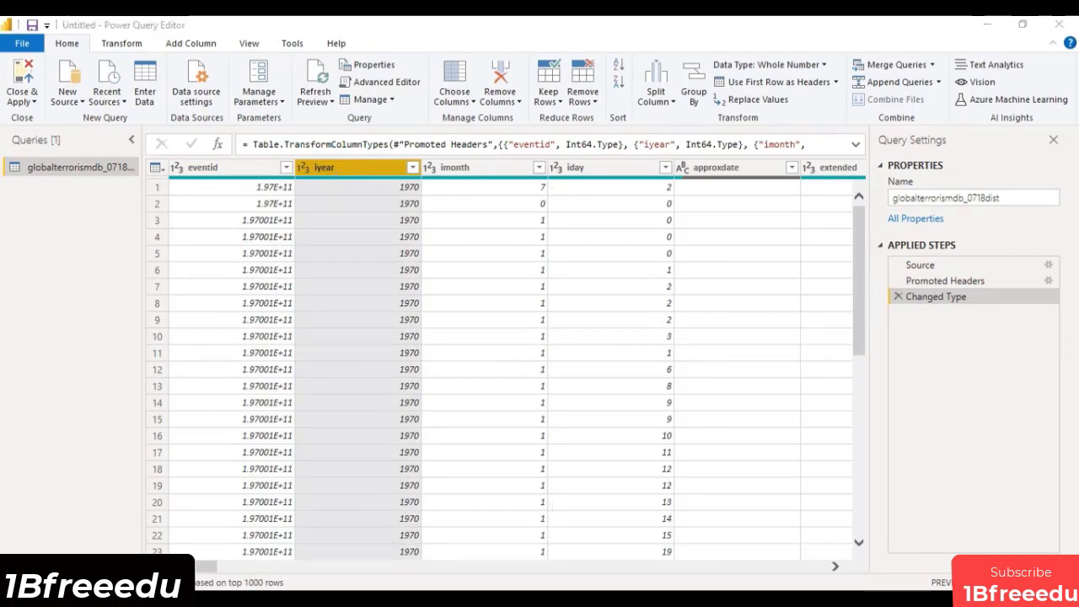
pyautogui.moveTo(206, 569); pyautogui.dragTo(217, 568)
pyautogui.moveTo(224, 569); pyautogui.dragTo(229, 569)
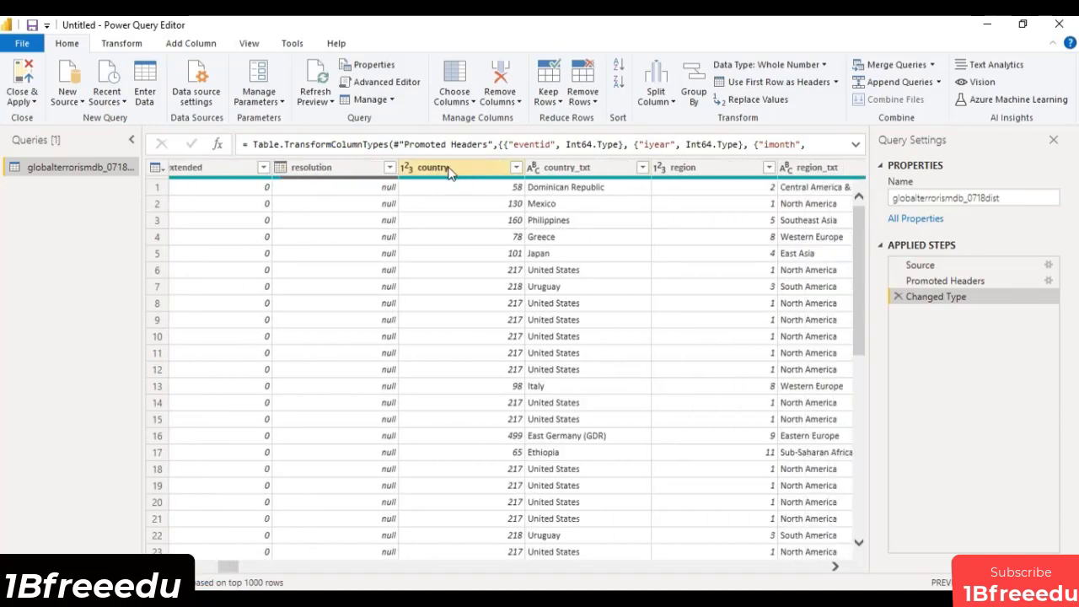
pyautogui.click(459, 169)
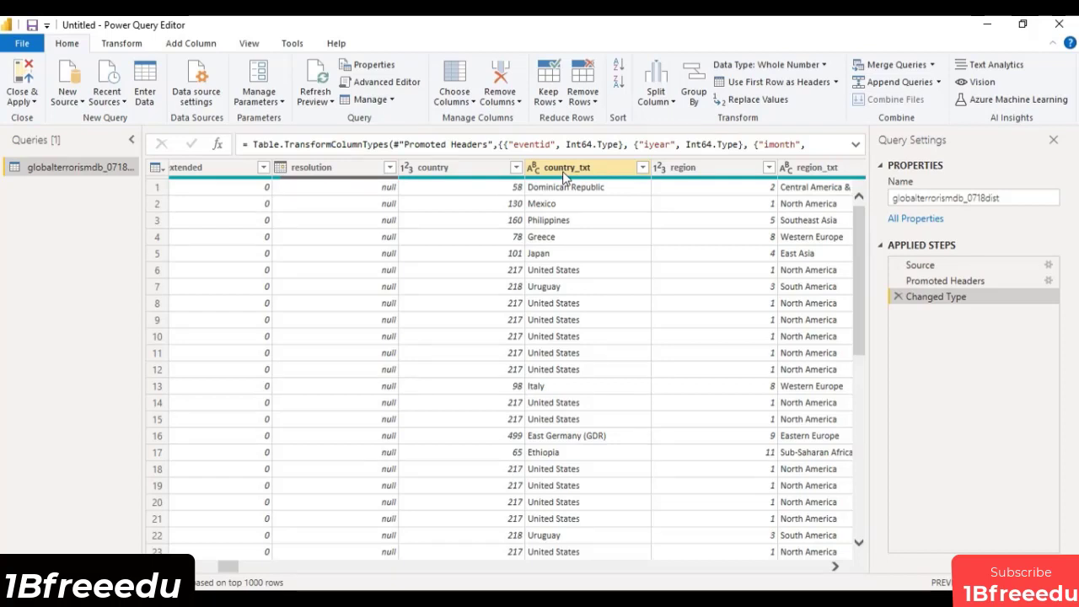
pyautogui.click(562, 171)
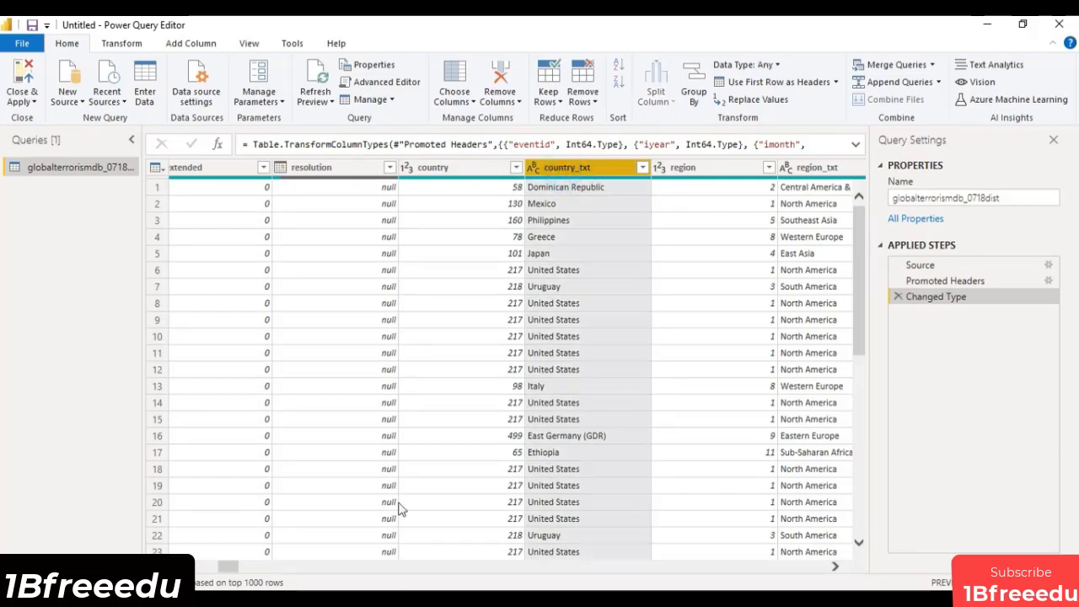
pyautogui.moveTo(227, 571); pyautogui.dragTo(241, 571)
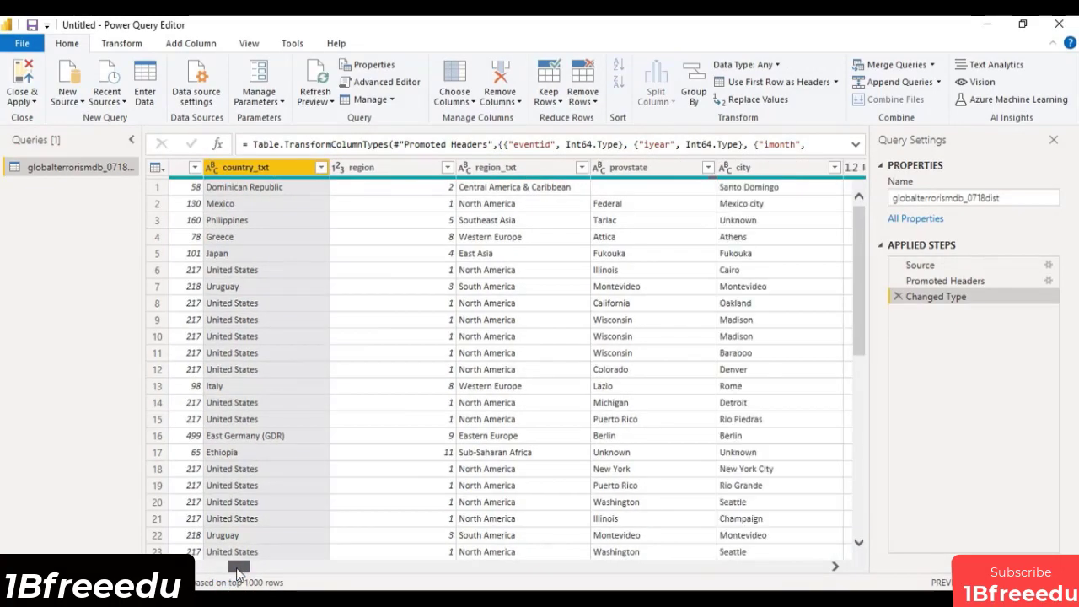
pyautogui.keyDown('ctrl'); pyautogui.click(541, 165); pyautogui.keyUp('ctrl')
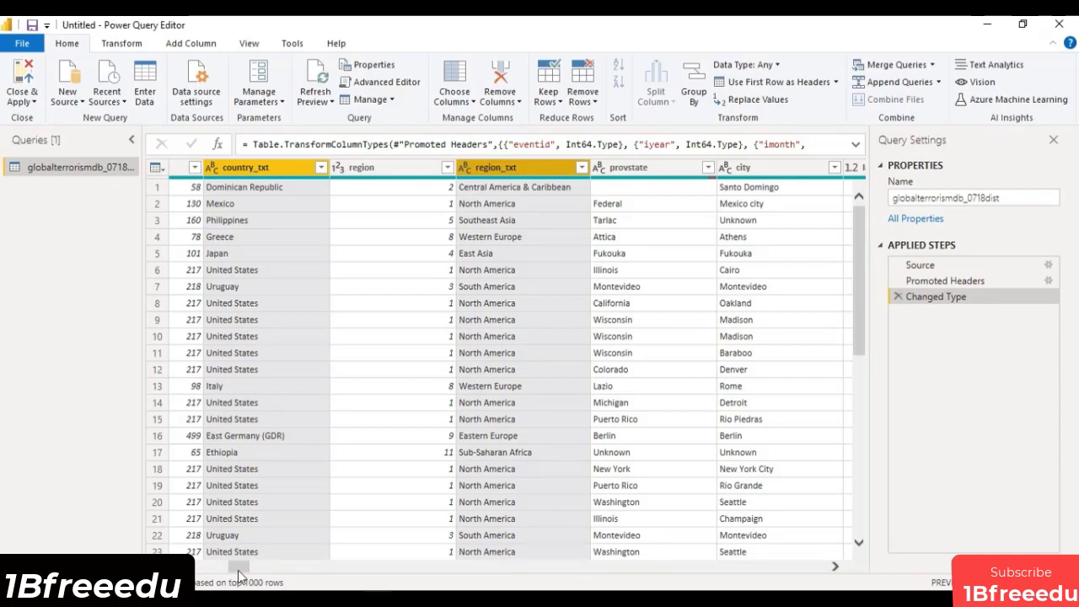
# Add the success and attacktype1_txt columns to the current column selection.
pyautogui.moveTo(239, 575); pyautogui.dragTo(260, 574)
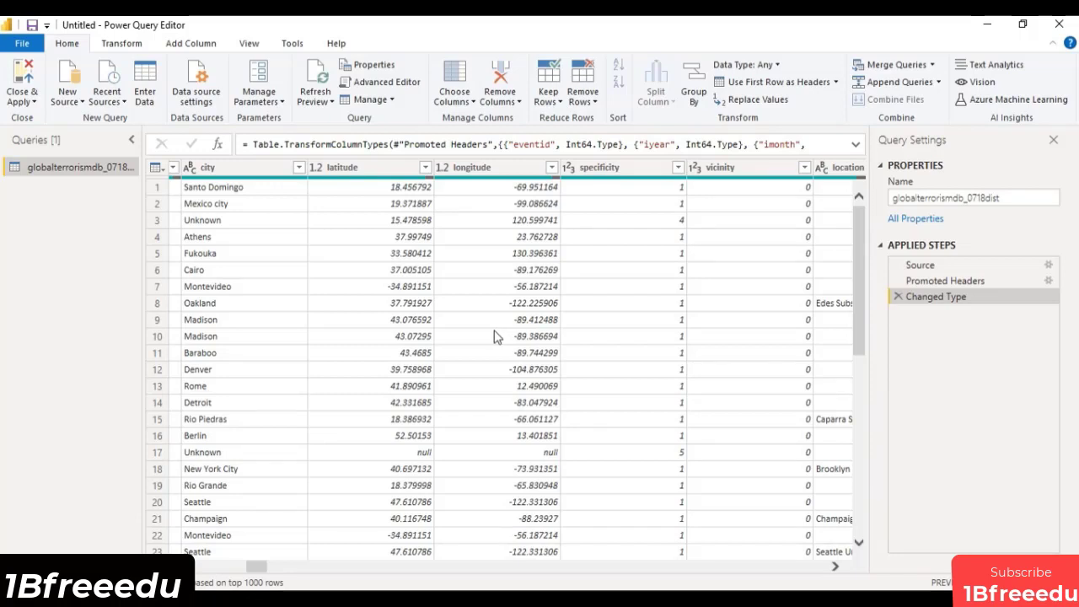
pyautogui.click(259, 571)
pyautogui.moveTo(260, 571); pyautogui.dragTo(323, 578)
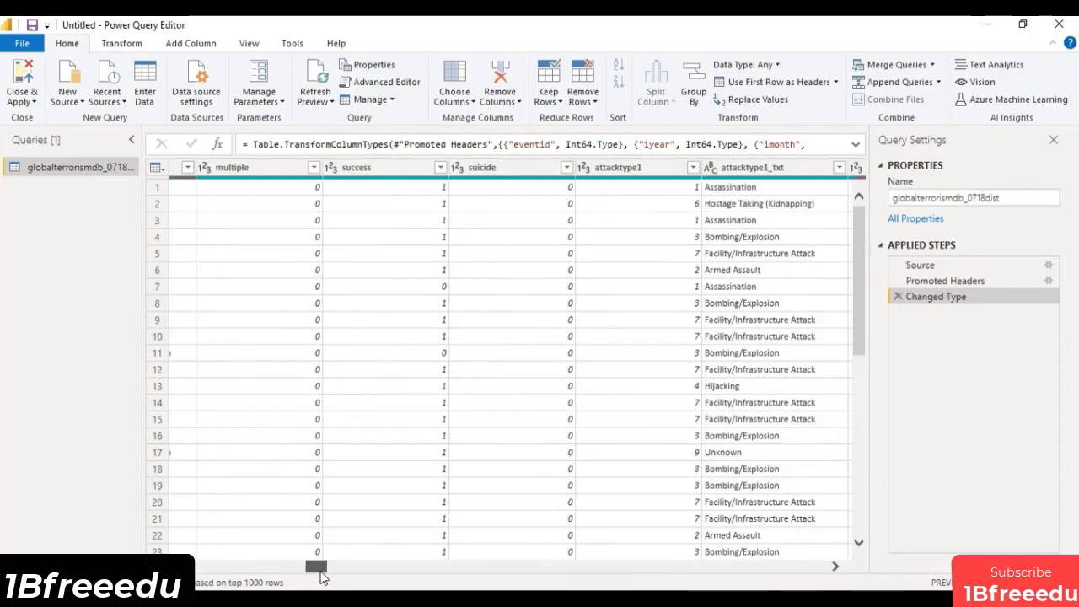
pyautogui.click(415, 169)
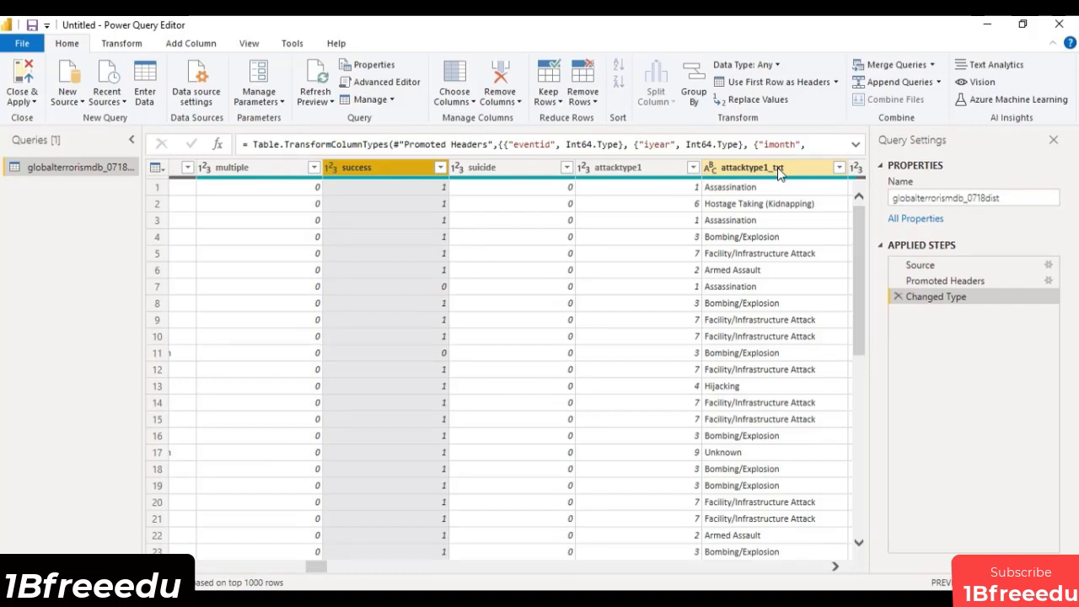
pyautogui.keyDown('ctrl'); pyautogui.click(778, 169); pyautogui.keyUp('ctrl')
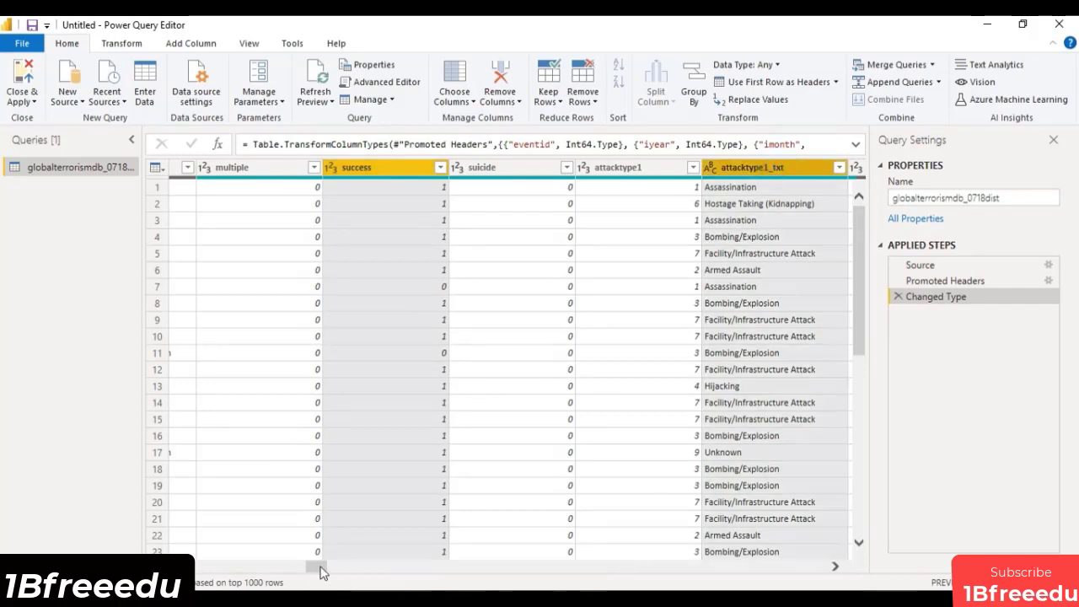
# Extend the column selection with targtype1_txt and natlty1_txt.
pyautogui.moveTo(321, 572); pyautogui.dragTo(358, 575)
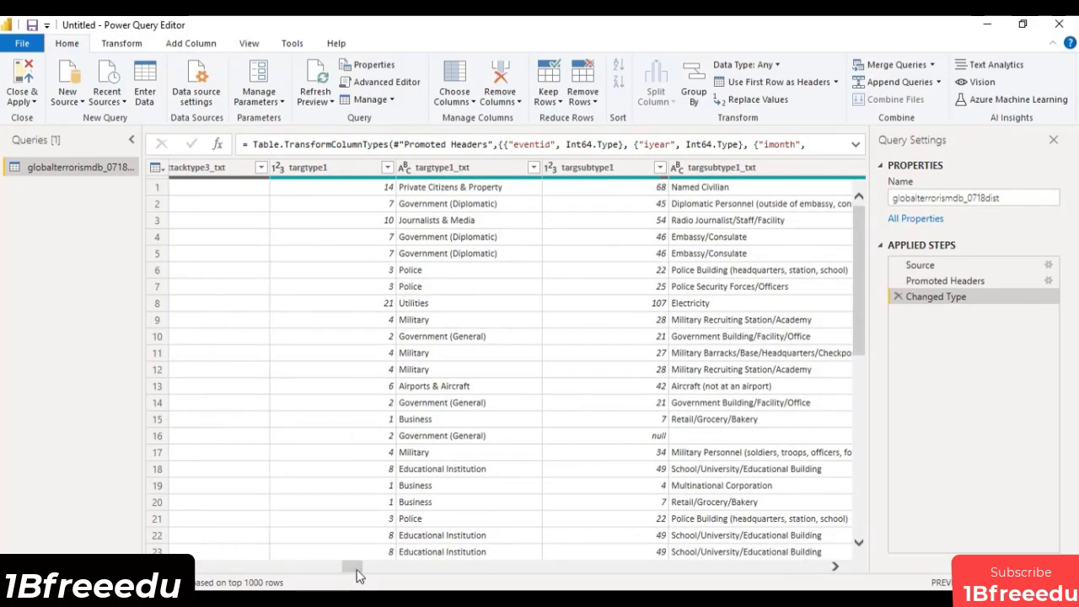
pyautogui.click(500, 169)
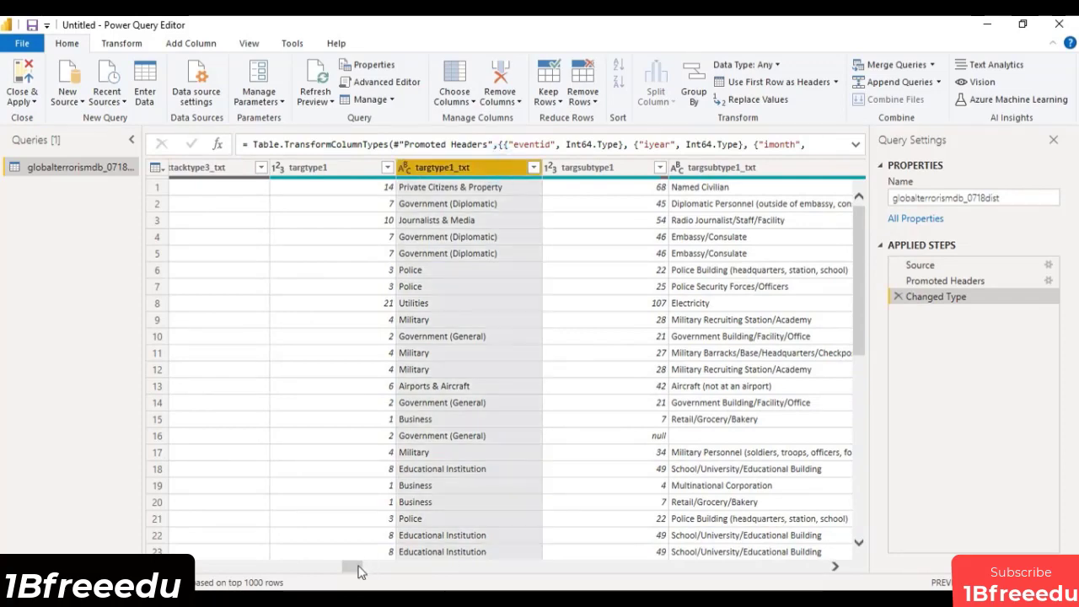
pyautogui.moveTo(357, 571); pyautogui.dragTo(398, 576)
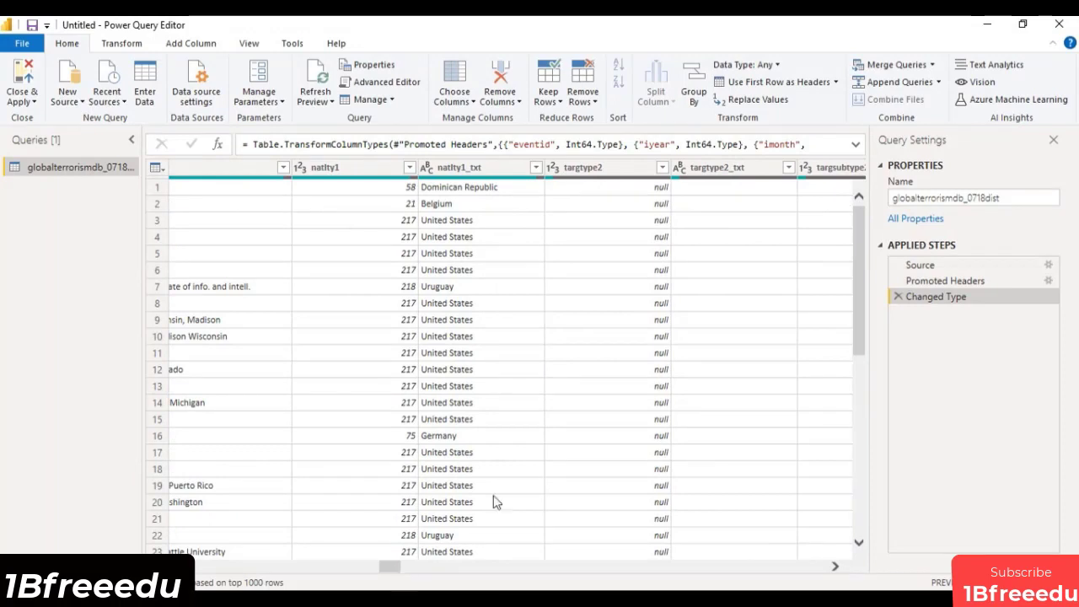
pyautogui.click(468, 173)
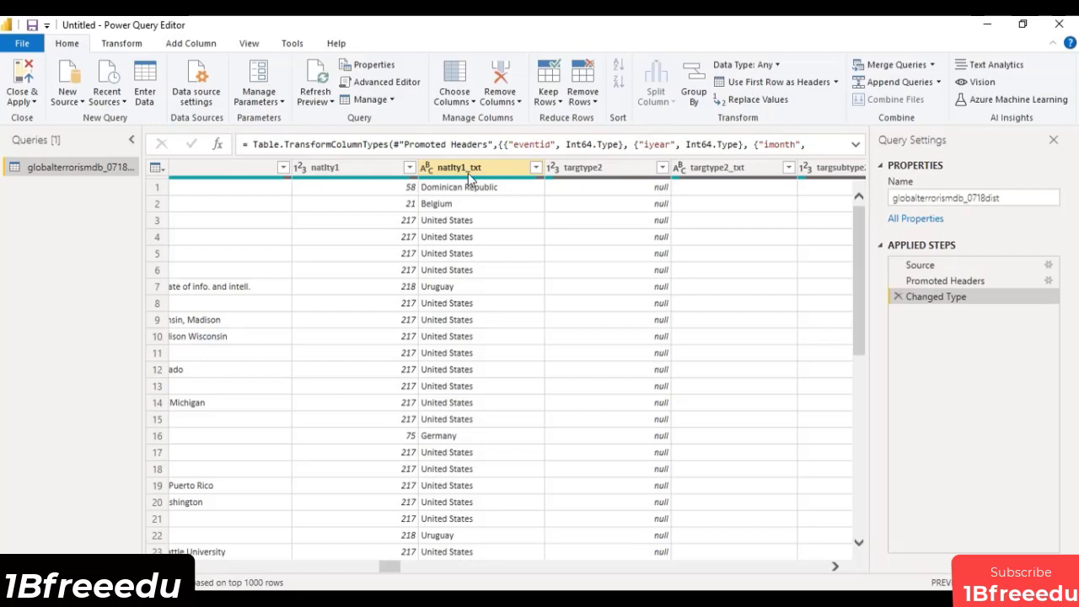
pyautogui.click(468, 173)
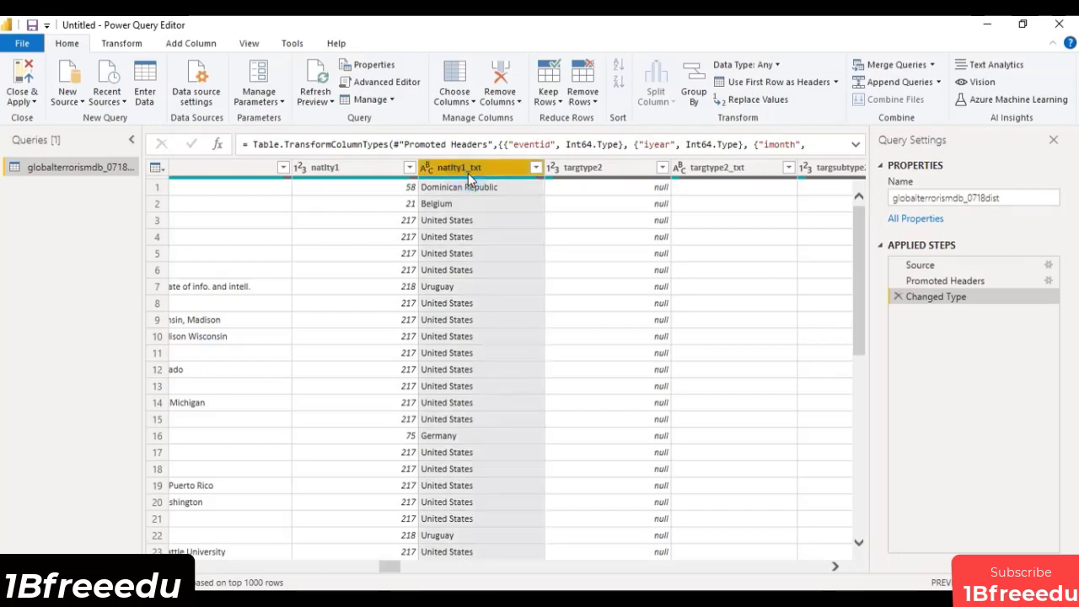
# Include the gname and weaptype1_txt columns in the multi-column selection.
pyautogui.moveTo(400, 575); pyautogui.dragTo(470, 580)
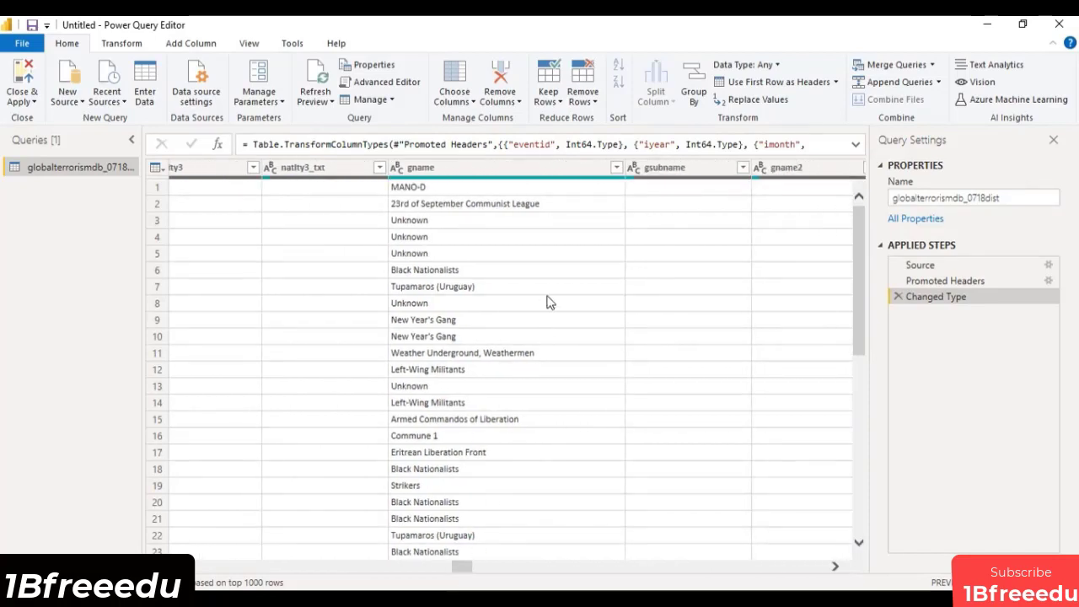
pyautogui.click(524, 172)
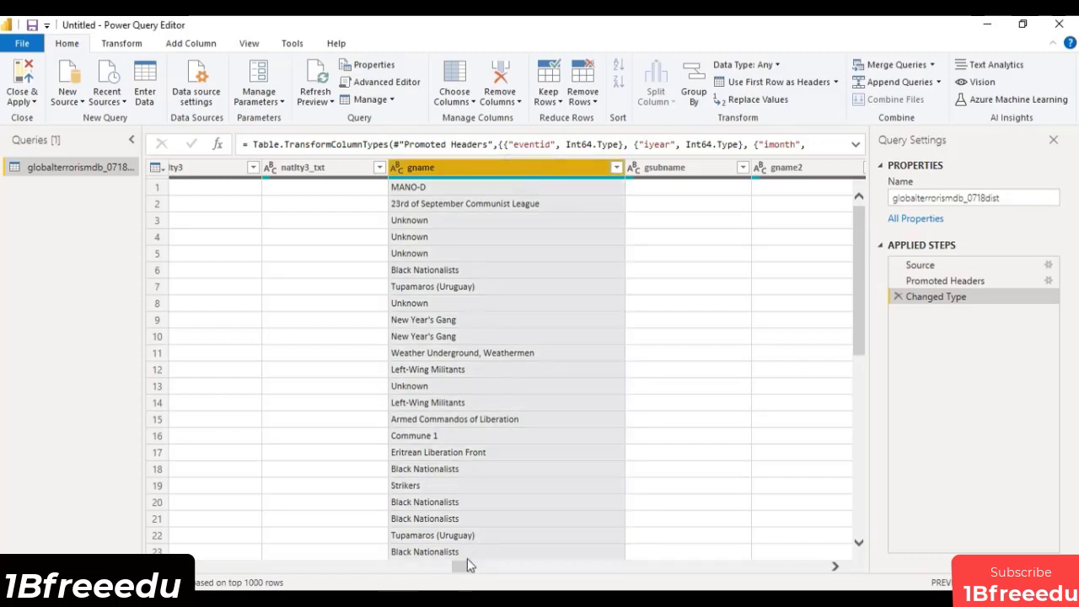
pyautogui.moveTo(467, 560); pyautogui.dragTo(574, 573)
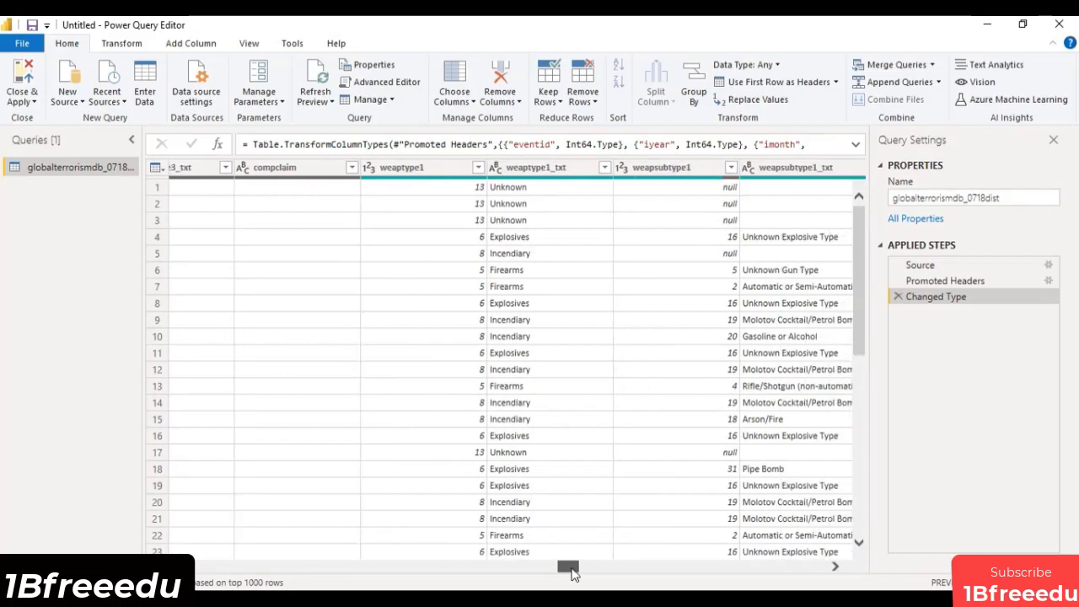
pyautogui.click(578, 167)
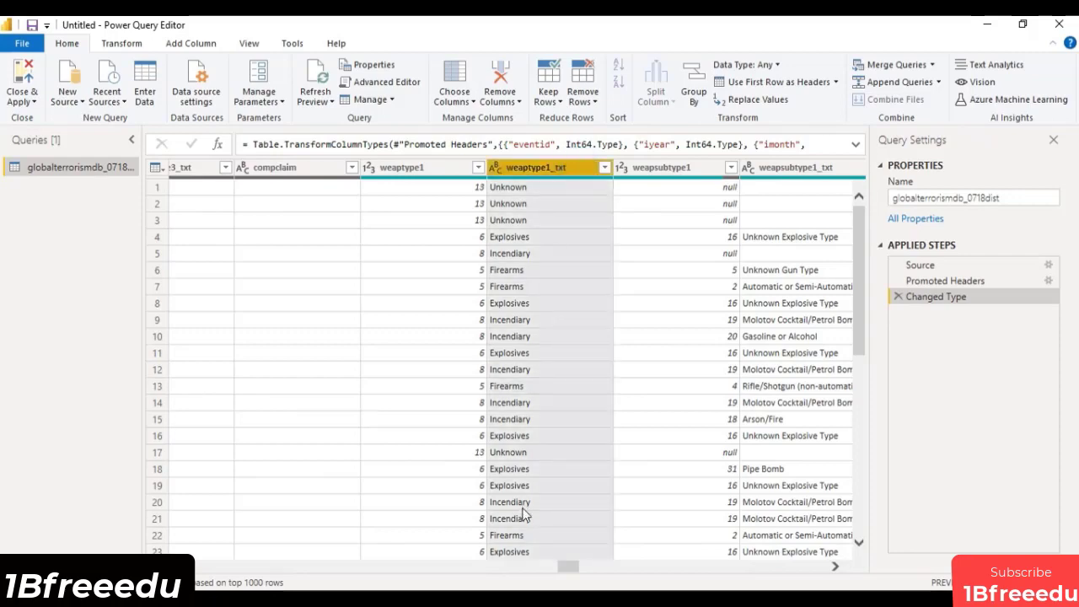
# Check the remaining columns, leaving propextent_txt unselected, and remove all columns other than the selected ones.
pyautogui.moveTo(573, 572); pyautogui.dragTo(680, 585)
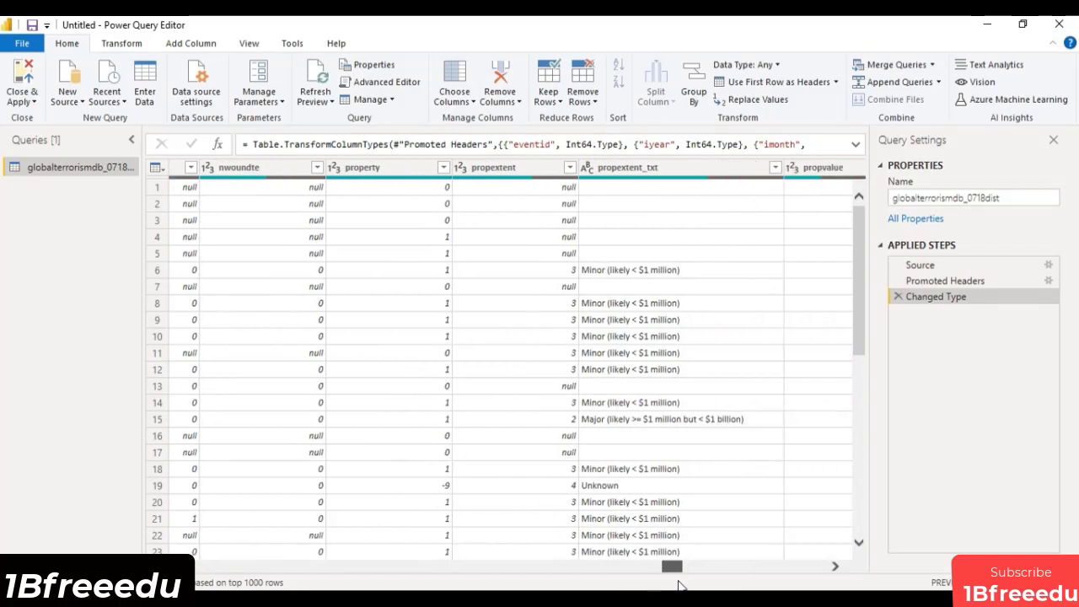
pyautogui.click(690, 173)
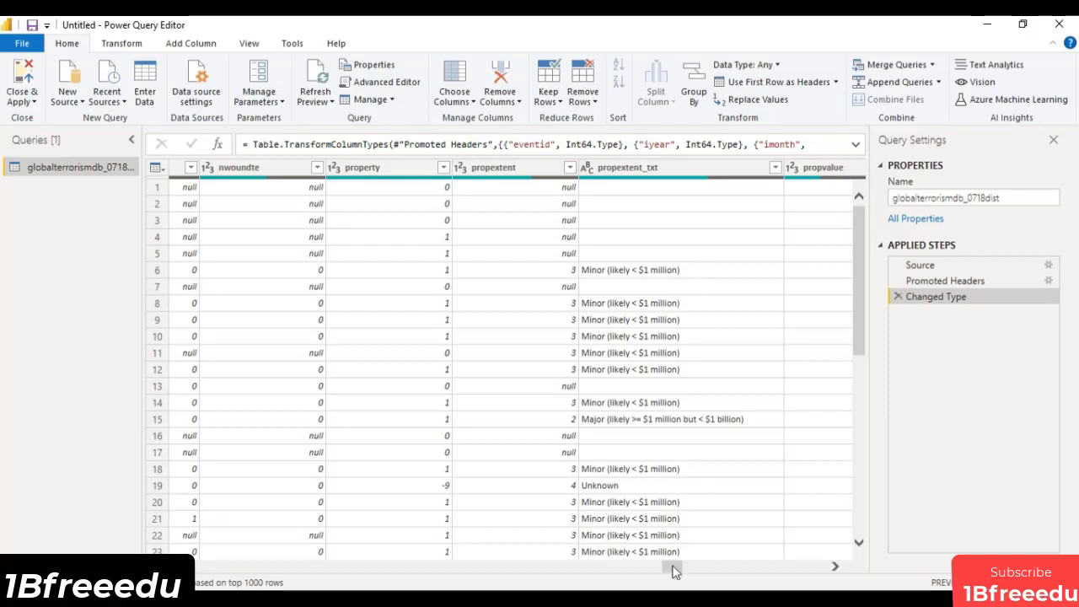
pyautogui.moveTo(670, 567); pyautogui.dragTo(716, 565)
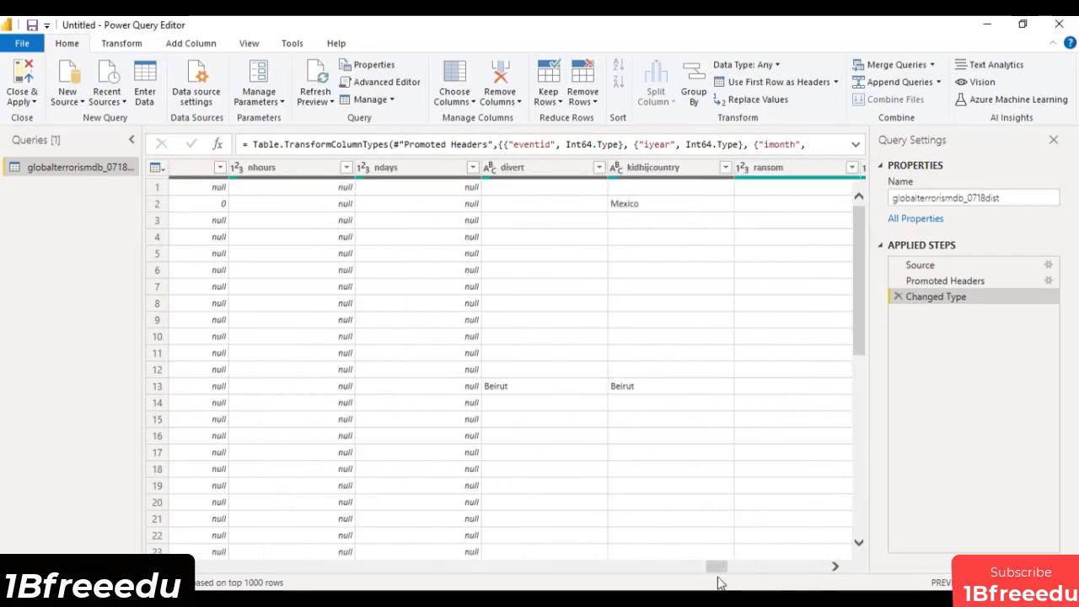
pyautogui.click(500, 98)
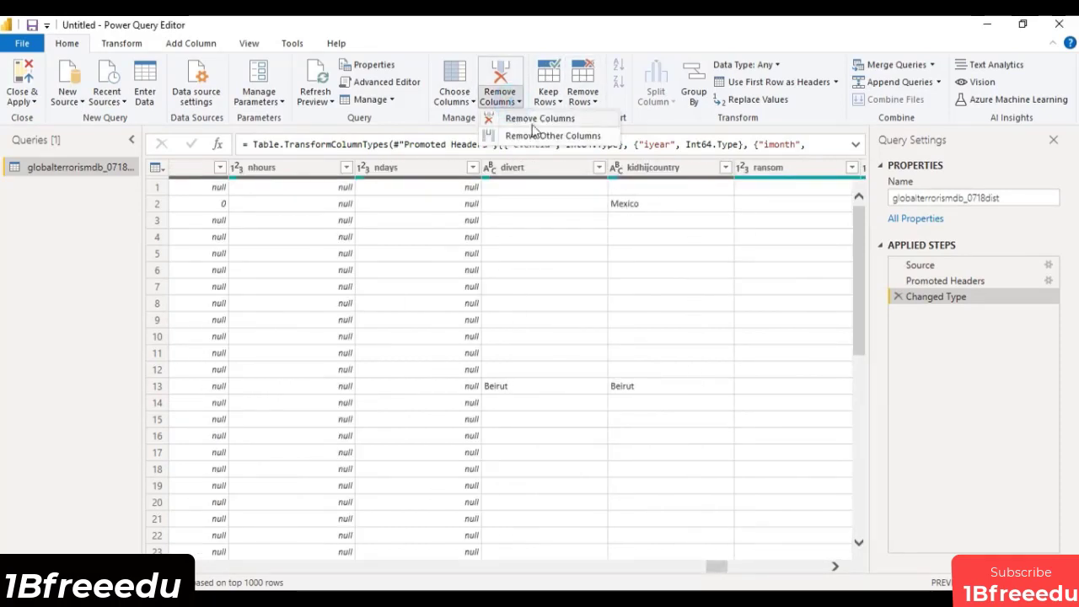
pyautogui.click(541, 136)
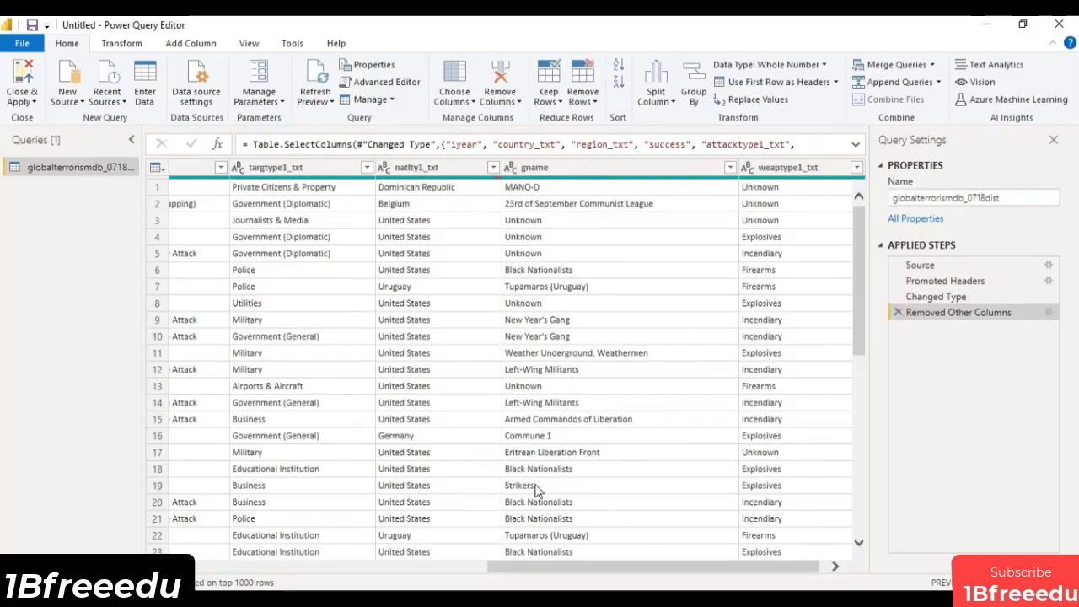
# Rename the iyear column to Year and the country_txt column to Country.
pyautogui.moveTo(549, 569); pyautogui.dragTo(248, 569)
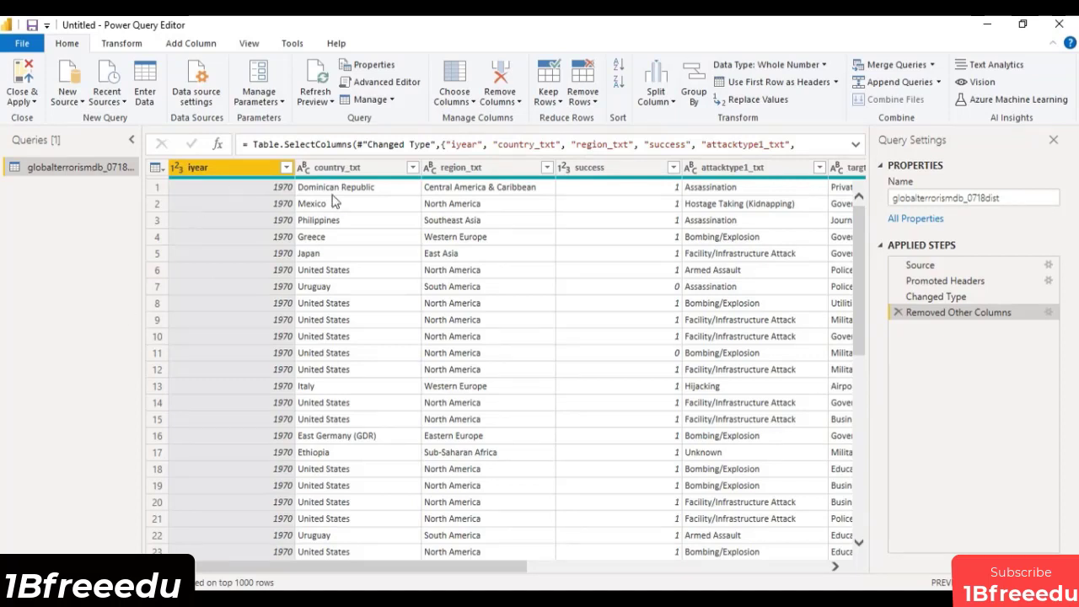
pyautogui.doubleClick(207, 167)
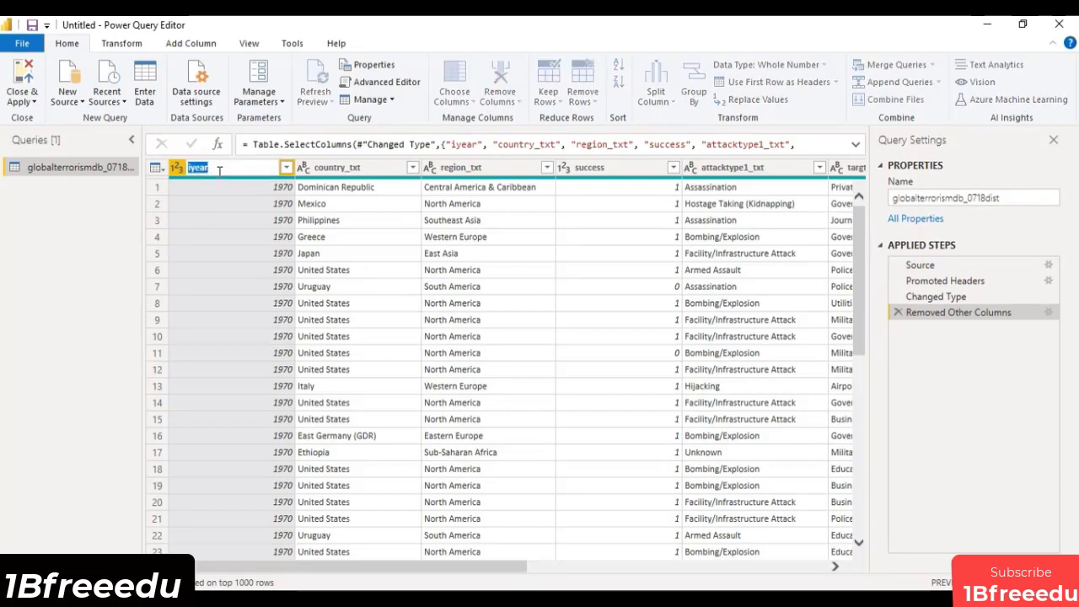
pyautogui.write('Y')
pyautogui.press('Return')
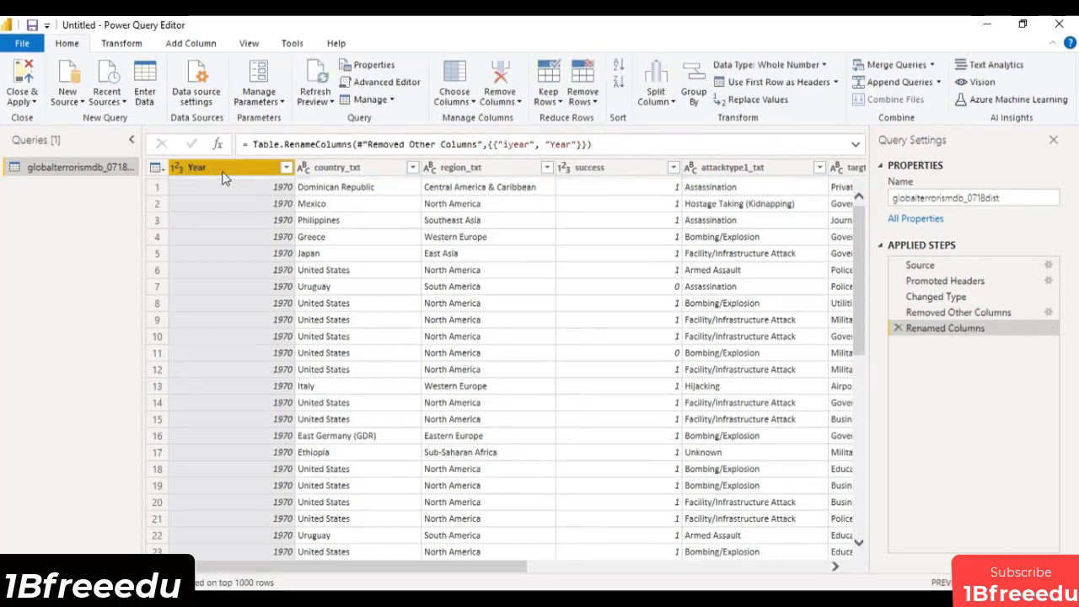
pyautogui.doubleClick(357, 166)
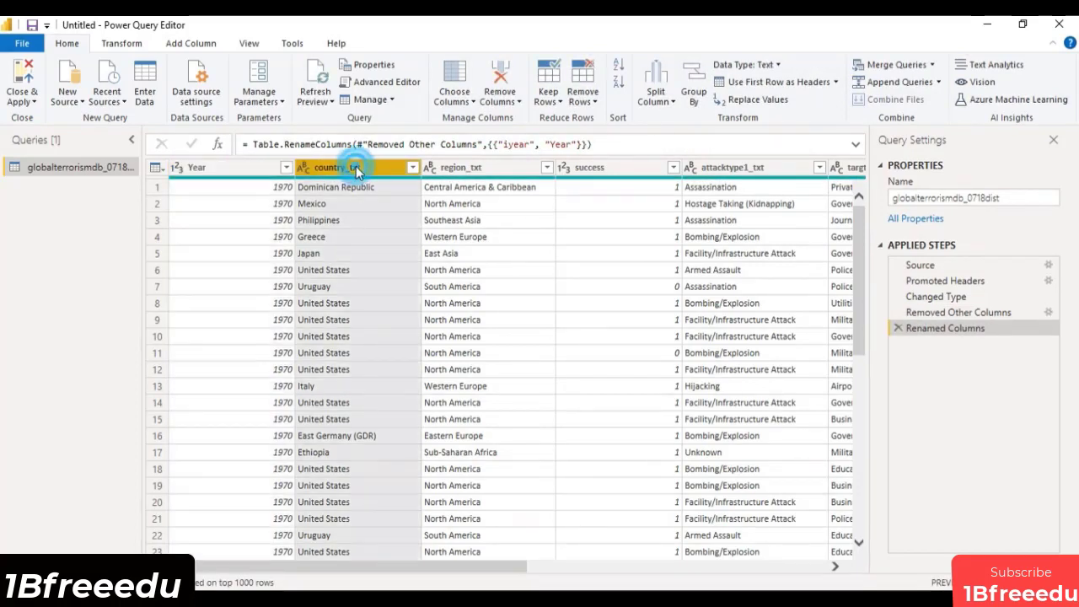
pyautogui.write('Co')
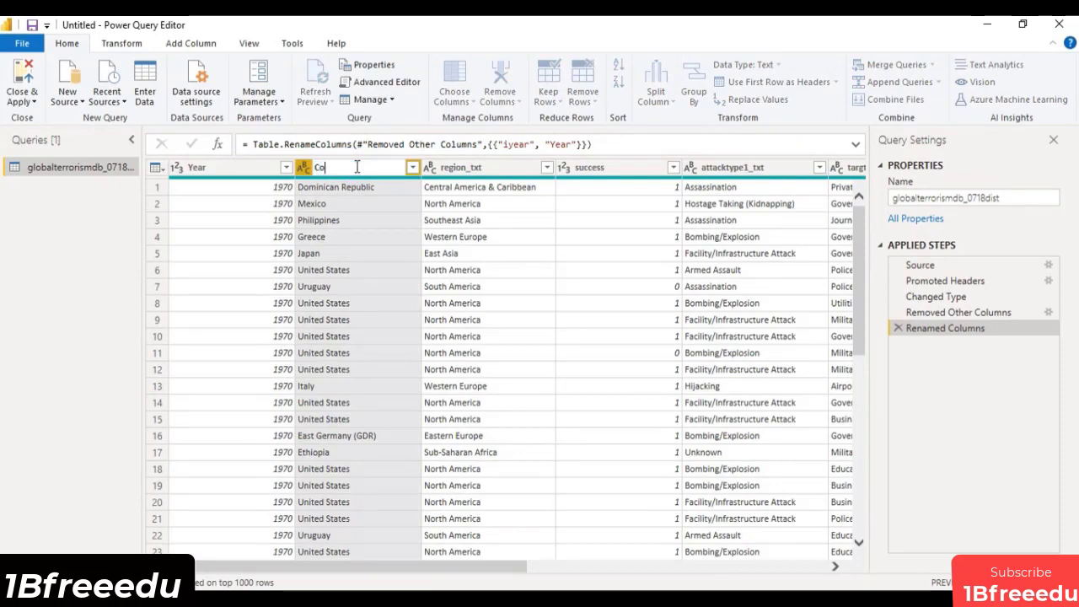
pyautogui.write('untry')
pyautogui.press('Return')
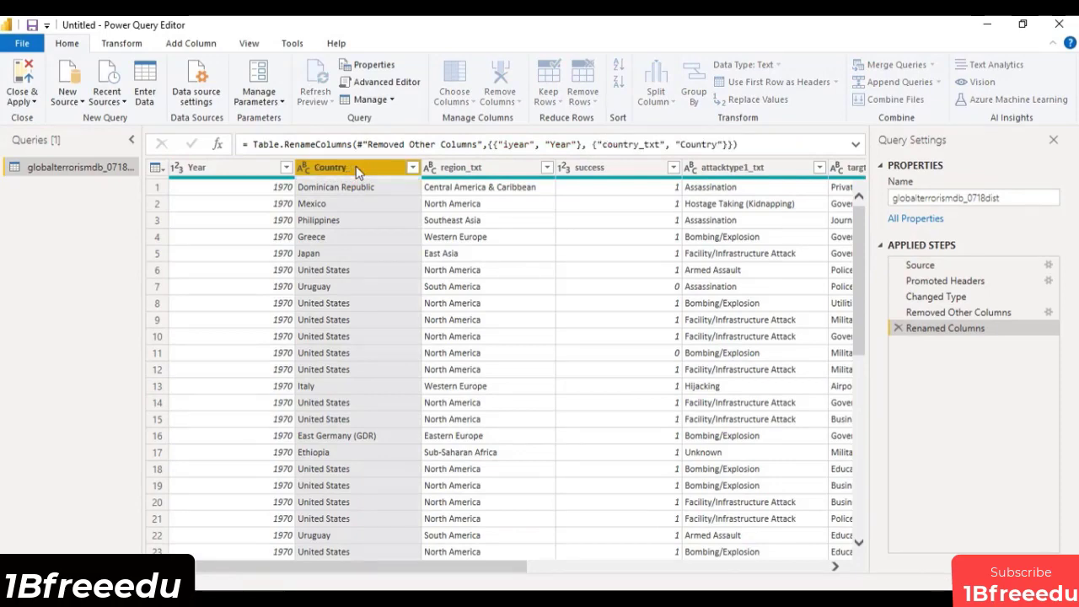
# Rename the region_txt column to Region and the success column to Success Rate.
pyautogui.doubleClick(474, 167)
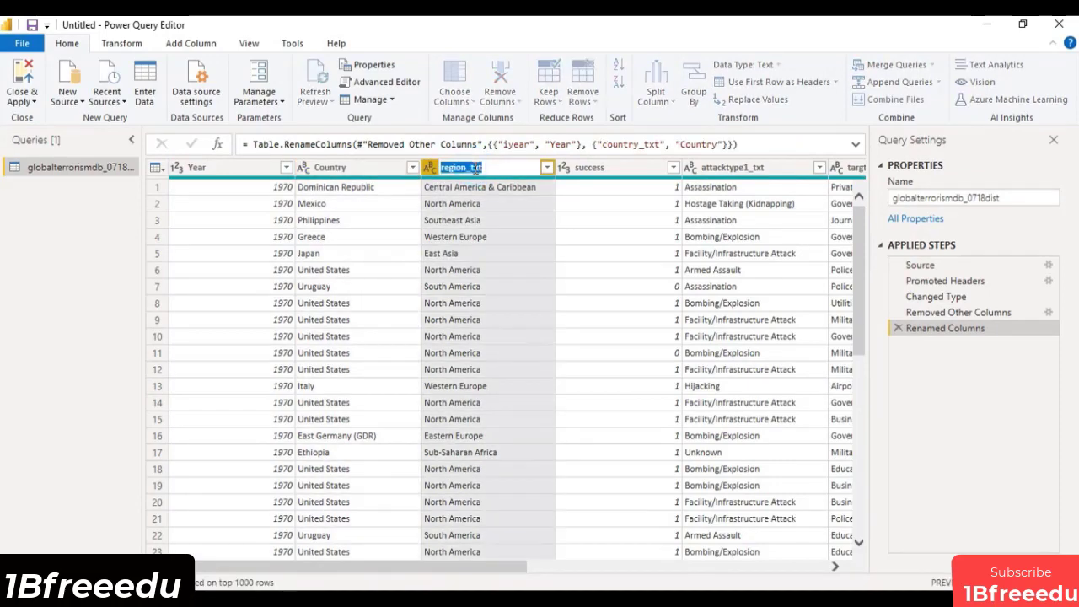
pyautogui.write('Regi')
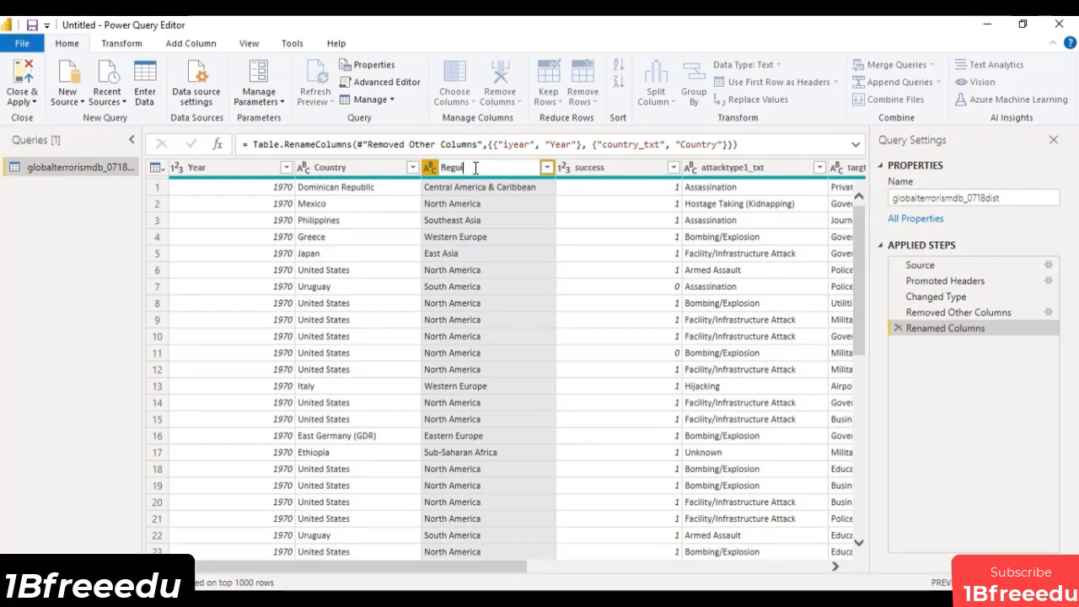
pyautogui.write('on')
pyautogui.press('Return')
pyautogui.doubleClick(605, 168)
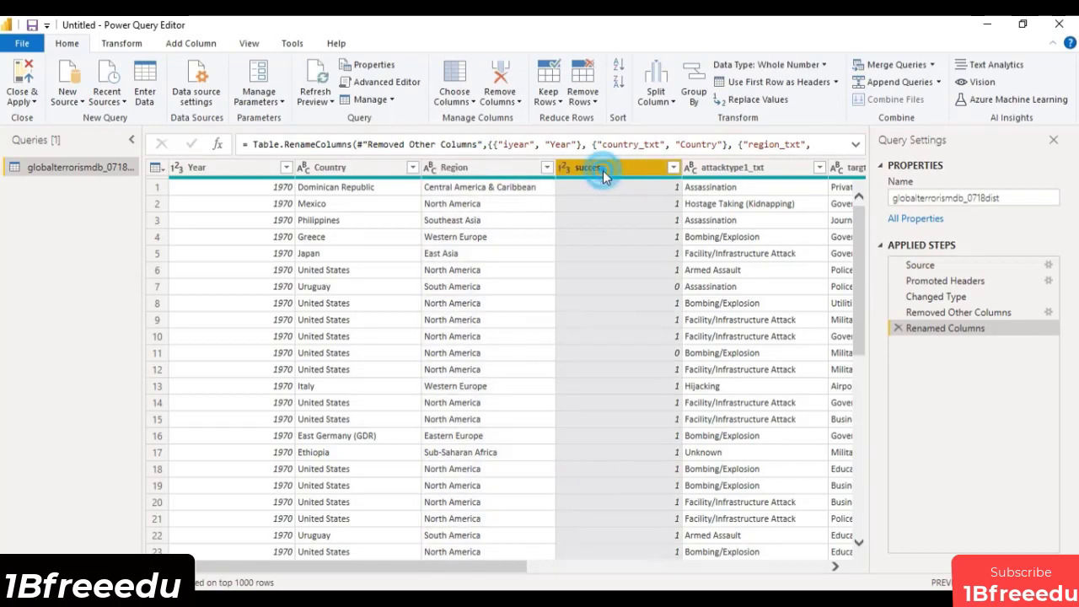
pyautogui.write('S')
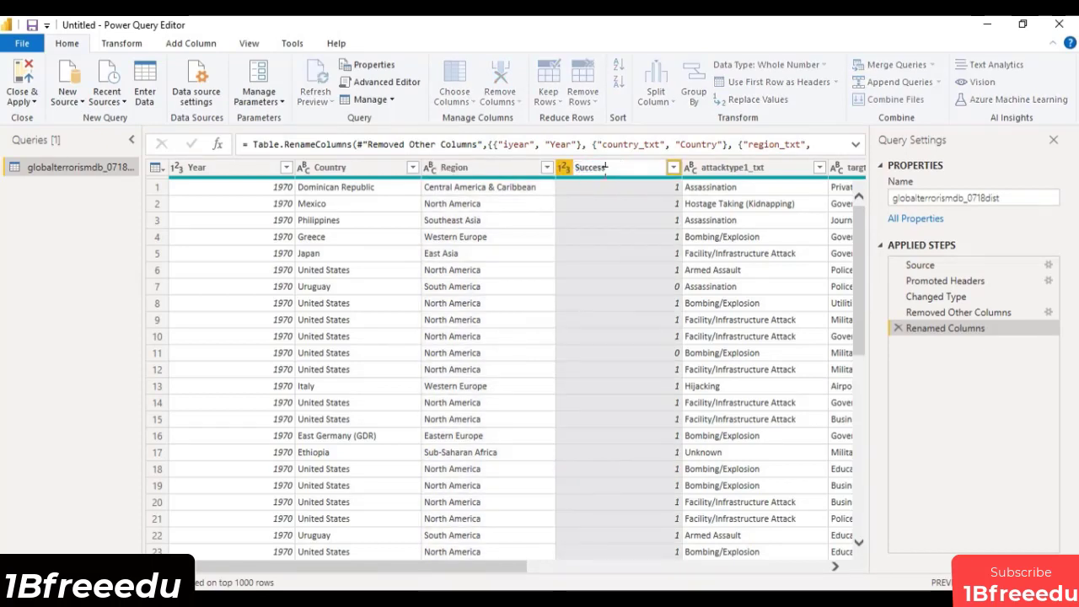
pyautogui.write('uccessRate')
pyautogui.press('Return')
# Rename the attacktype1_txt column to Type of Attack and the targtype1_txt column to Target Type.
pyautogui.doubleClick(739, 169)
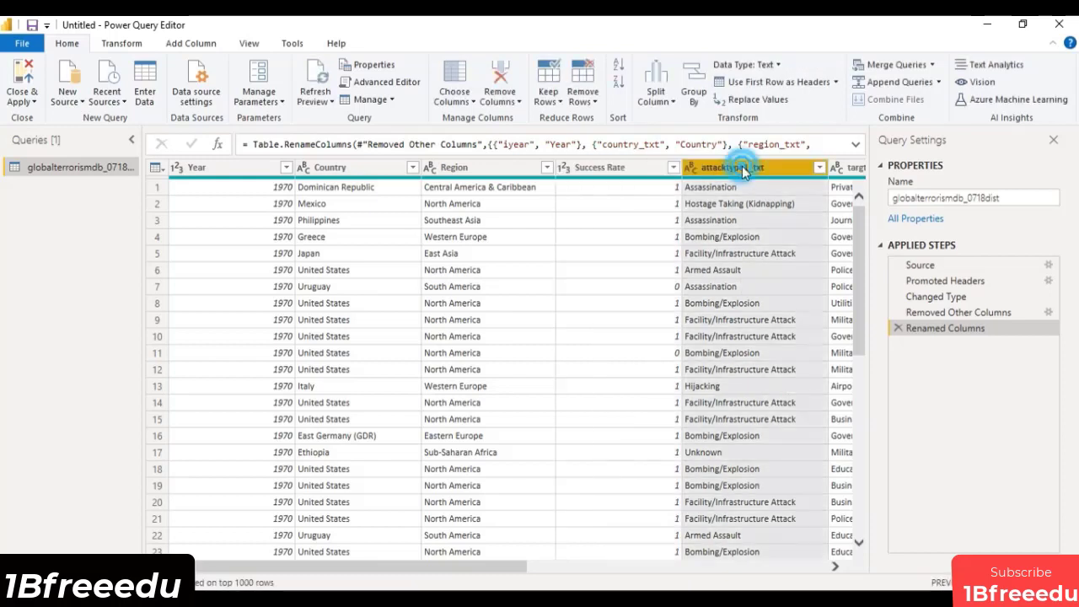
pyautogui.write('Ty')
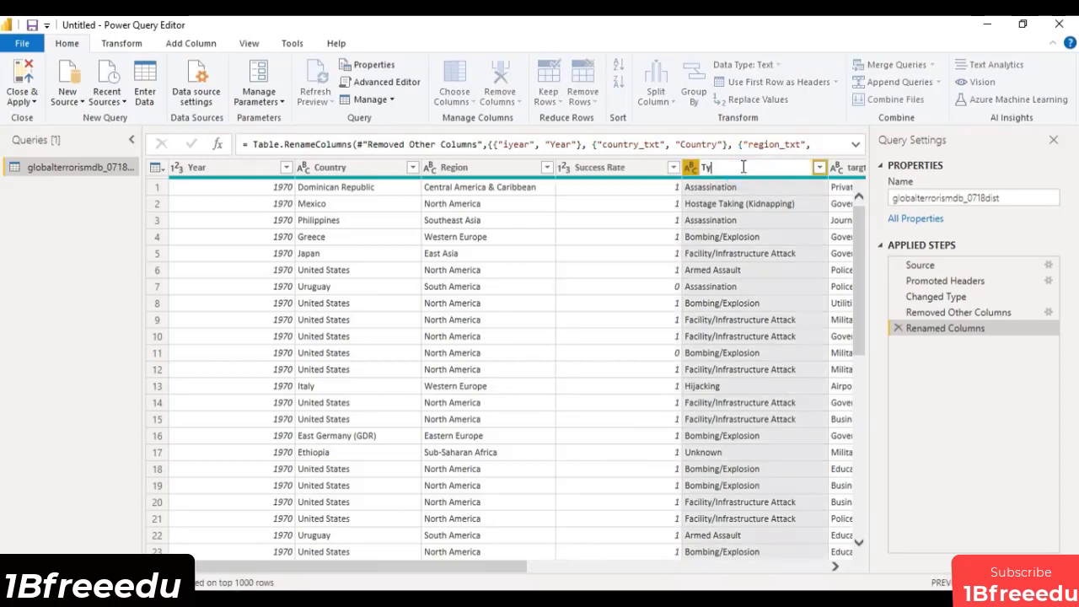
pyautogui.write('pe of Attack')
pyautogui.press('Return')
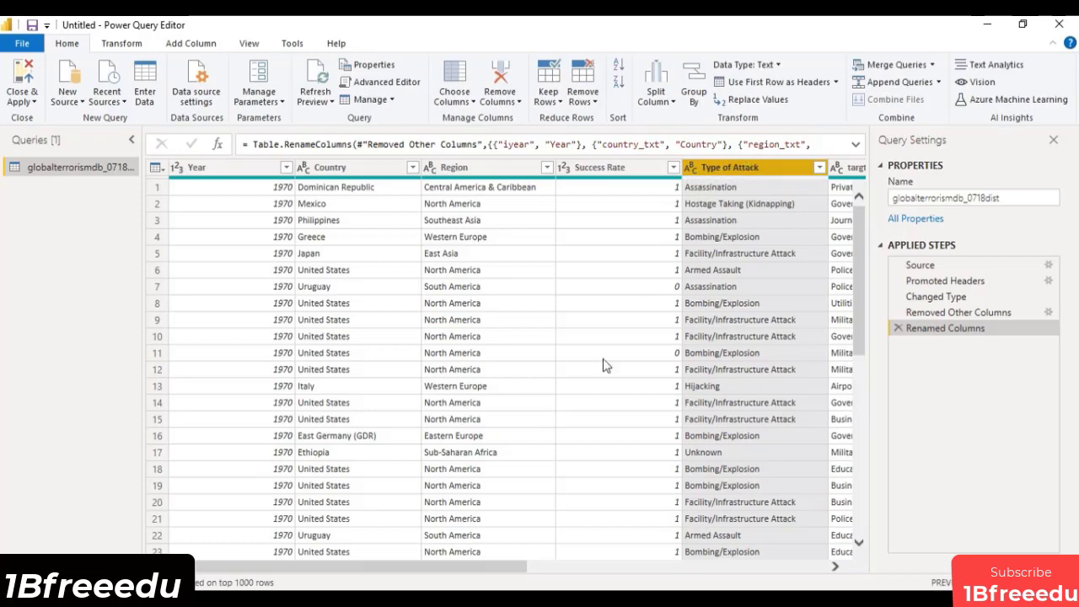
pyautogui.moveTo(515, 571); pyautogui.dragTo(697, 571)
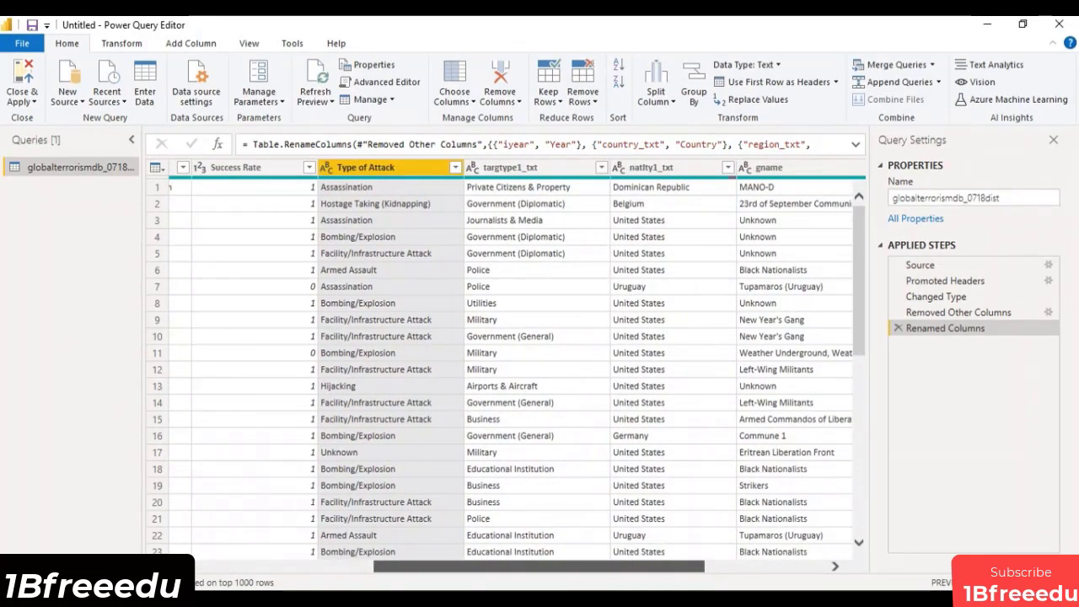
pyautogui.click(529, 168)
pyautogui.doubleClick(529, 167)
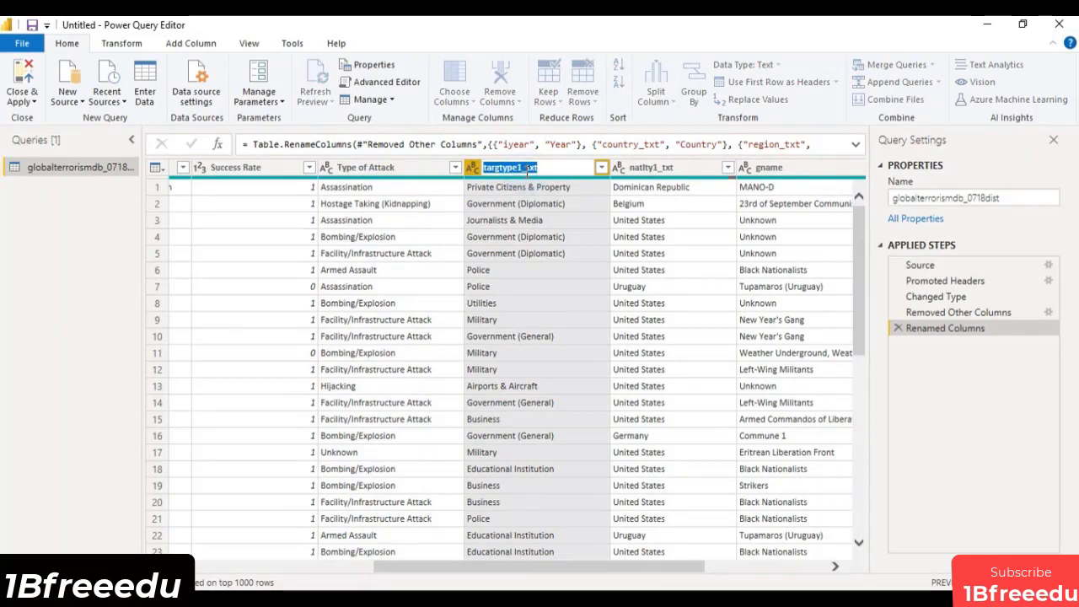
pyautogui.write('Target T')
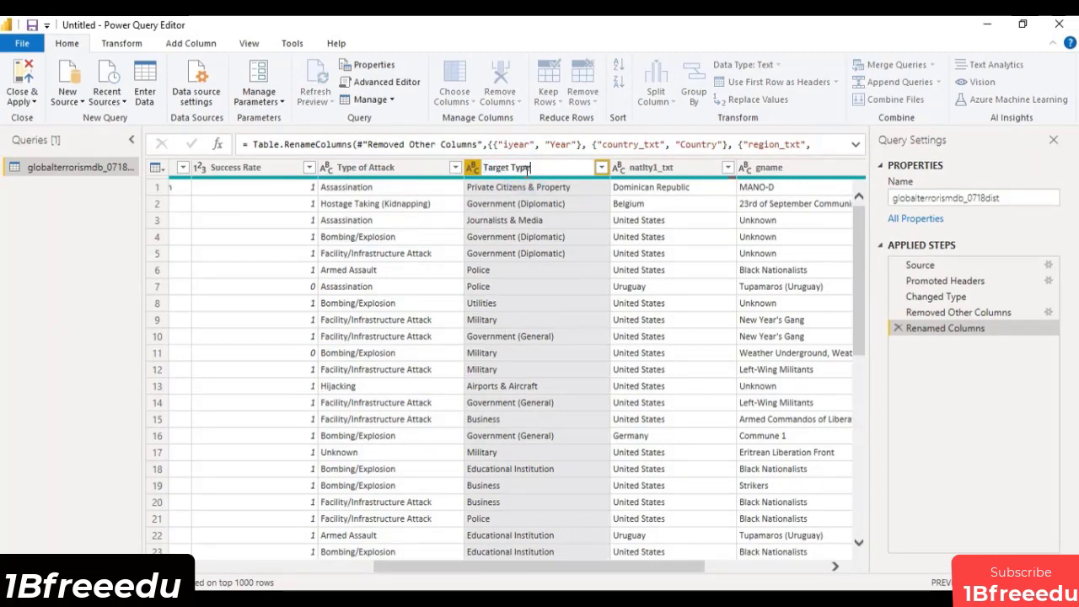
pyautogui.write('ype')
pyautogui.press('Return')
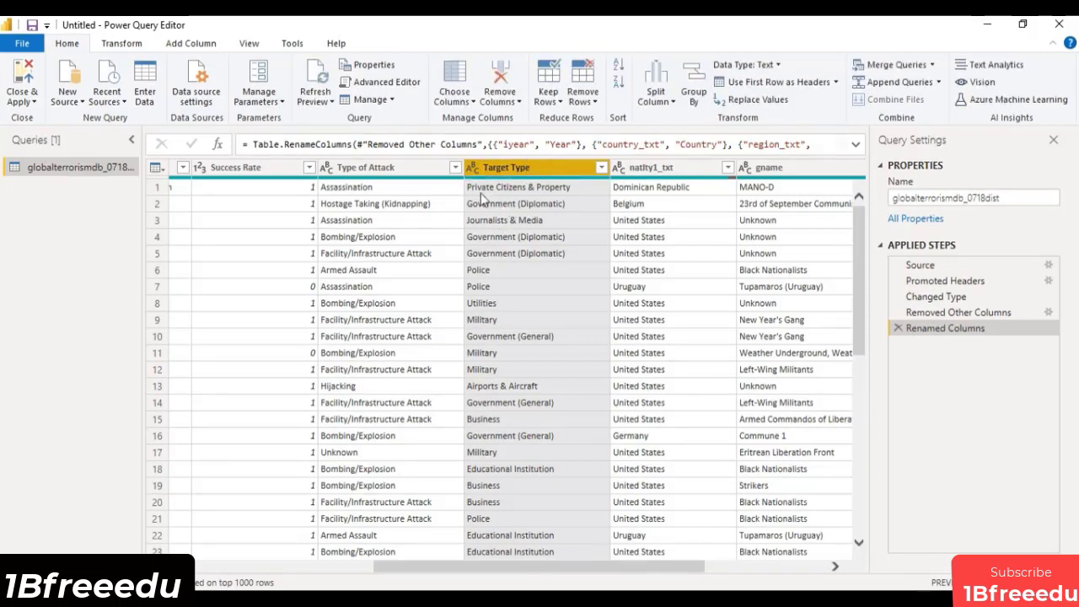
# Rename the natlty1_txt column to Target's Nationality and the gname column to Name of Group.
pyautogui.doubleClick(673, 167)
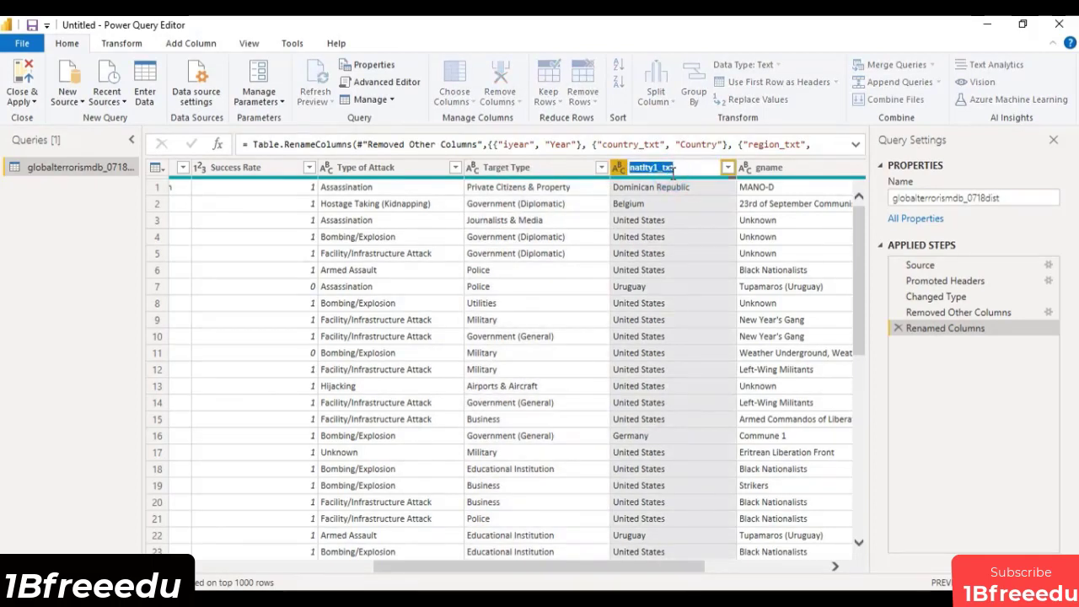
pyautogui.write("Target's Nationa")
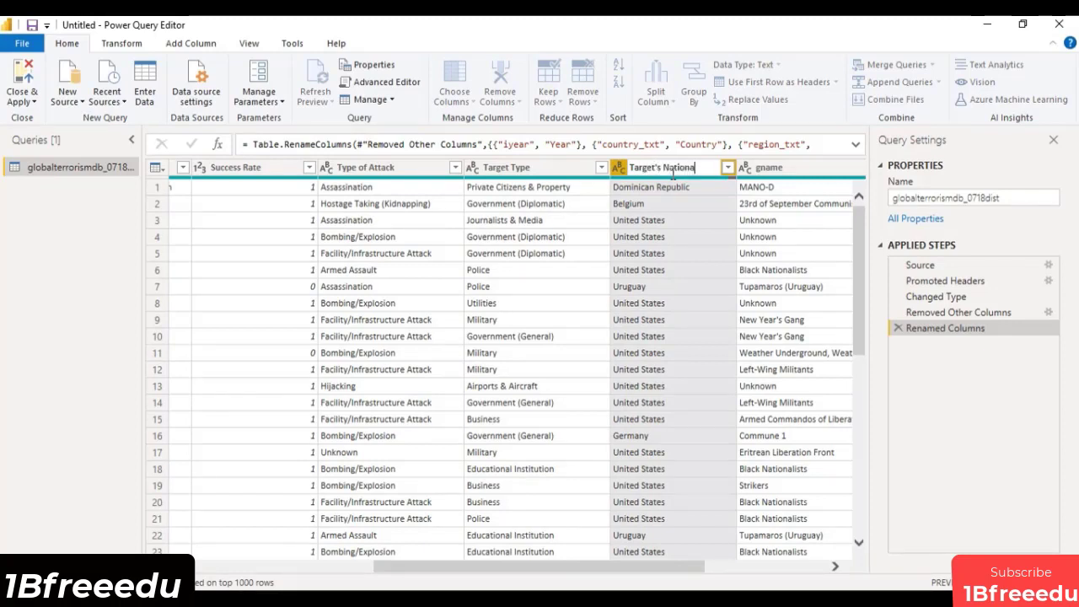
pyautogui.write('lity')
pyautogui.press('Return')
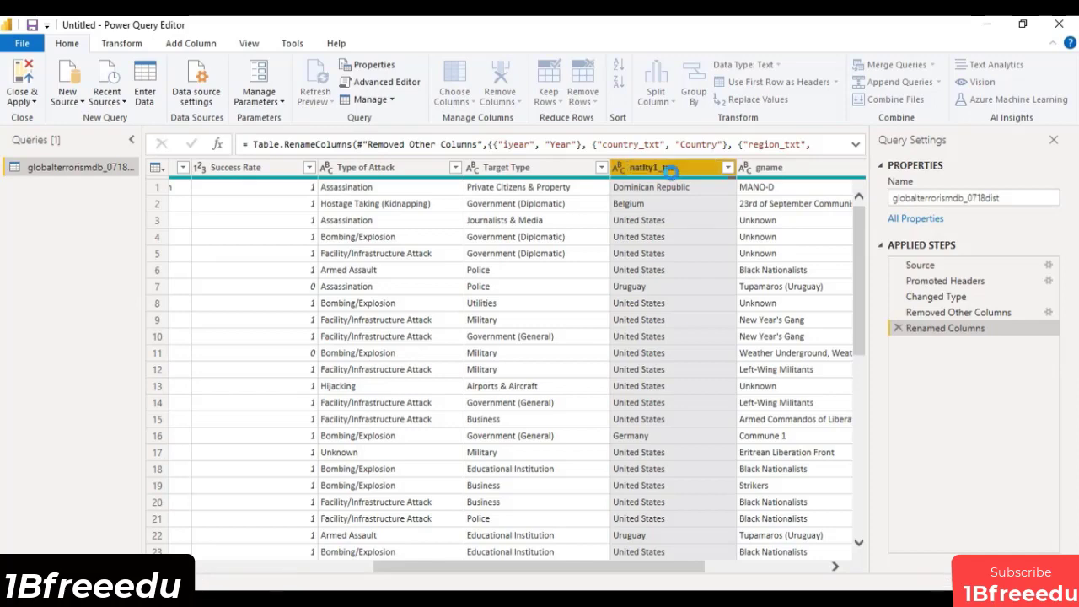
pyautogui.click(796, 167)
pyautogui.doubleClick(796, 167)
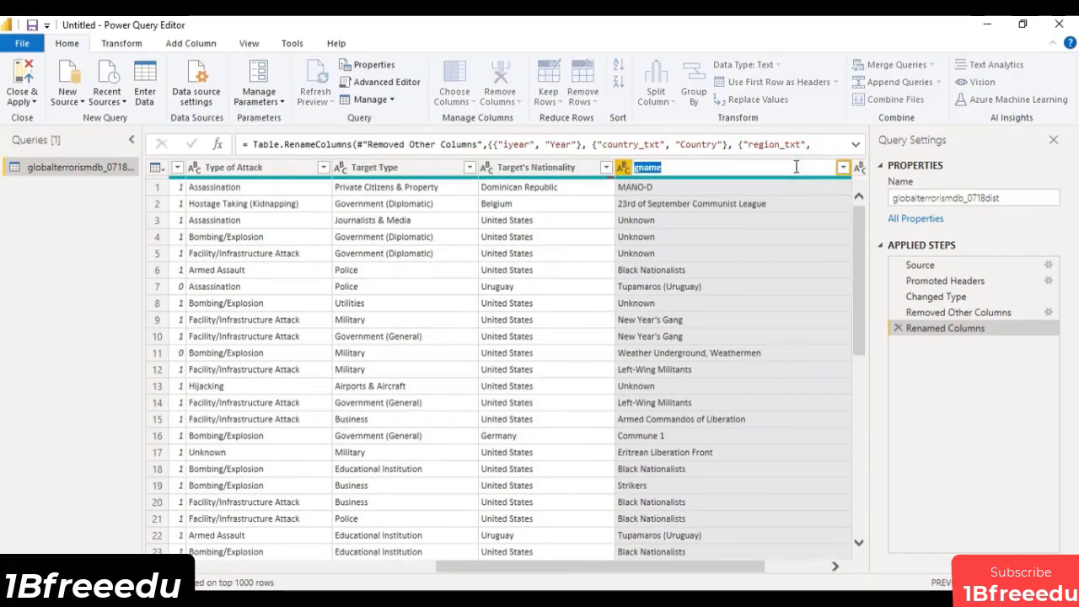
pyautogui.write('Name of Group')
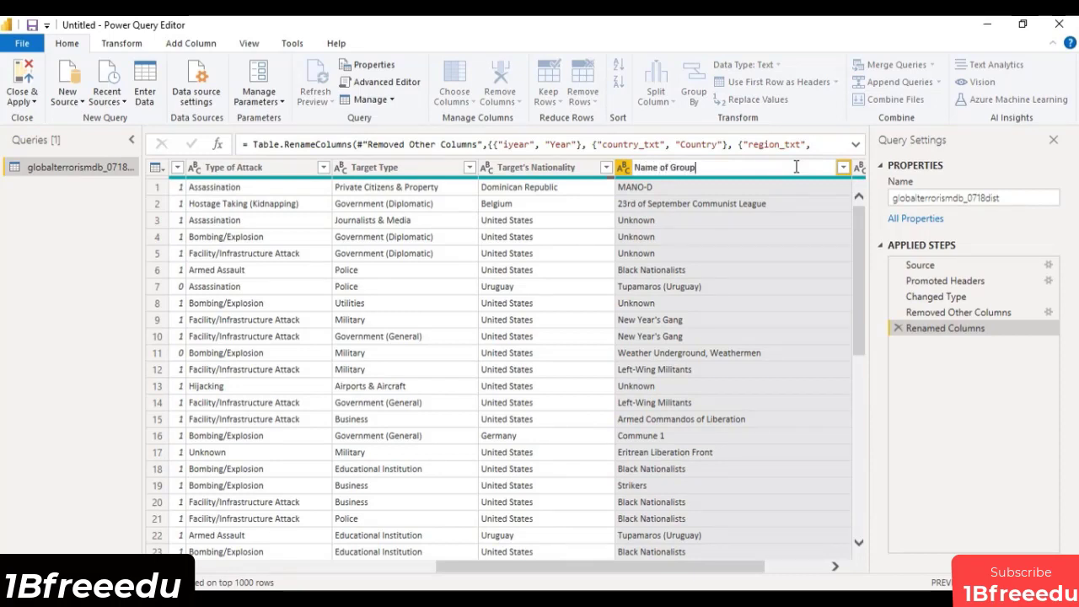
pyautogui.press('Return')
# Rename the weaptype1_txt column to Weapon Type.
pyautogui.moveTo(600, 567); pyautogui.dragTo(721, 584)
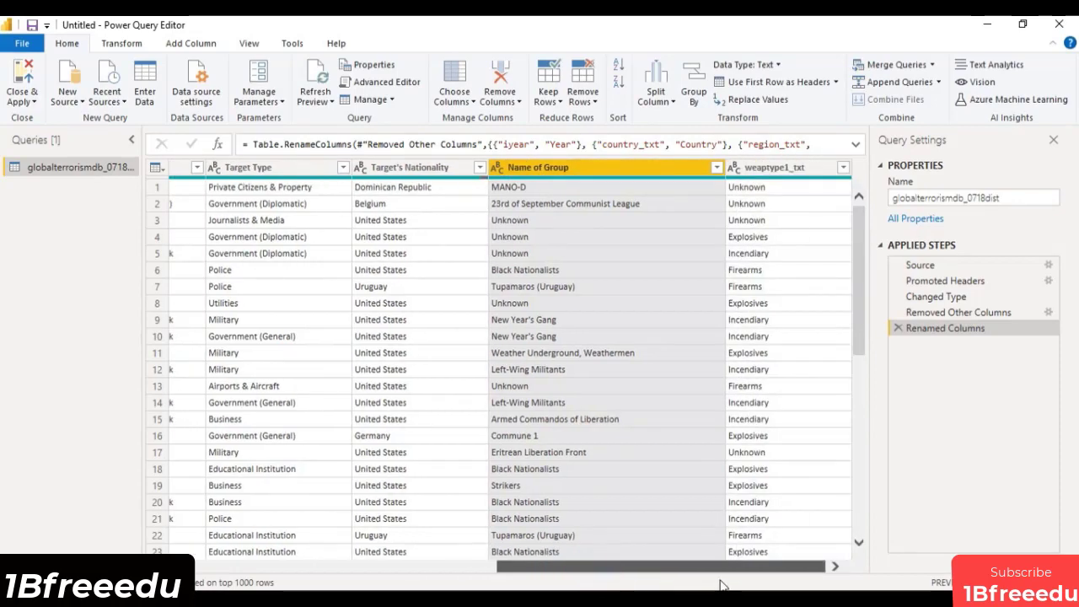
pyautogui.doubleClick(784, 168)
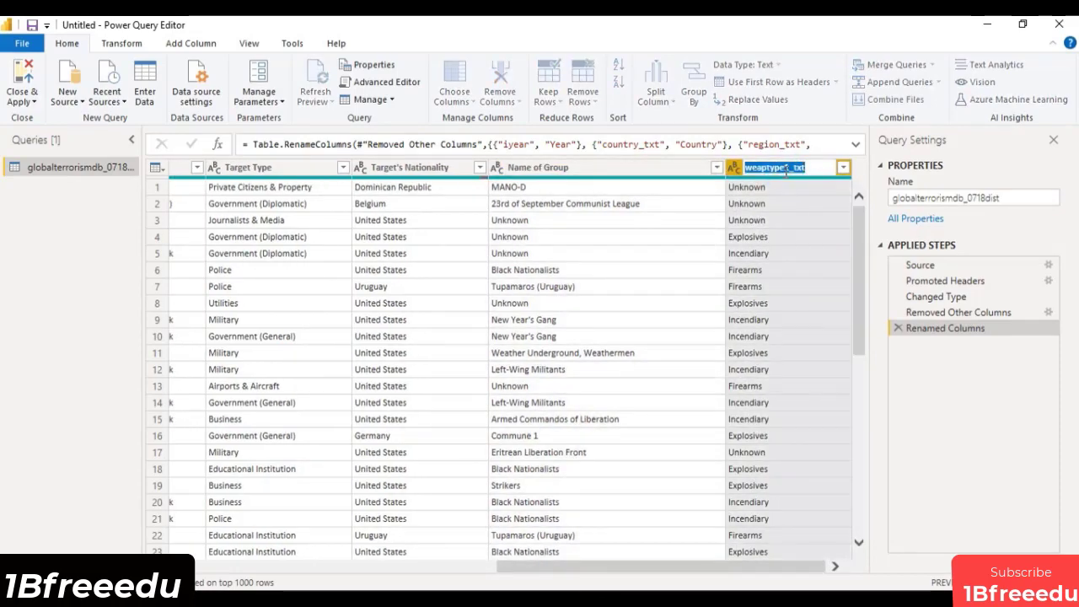
pyautogui.write('Weapon Type')
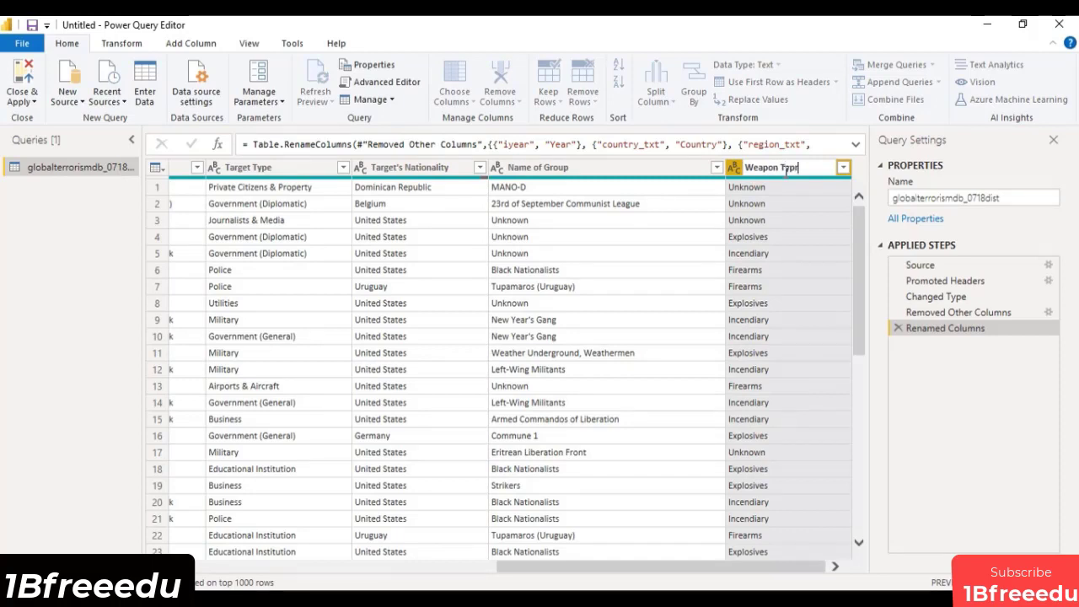
pyautogui.press('Return')
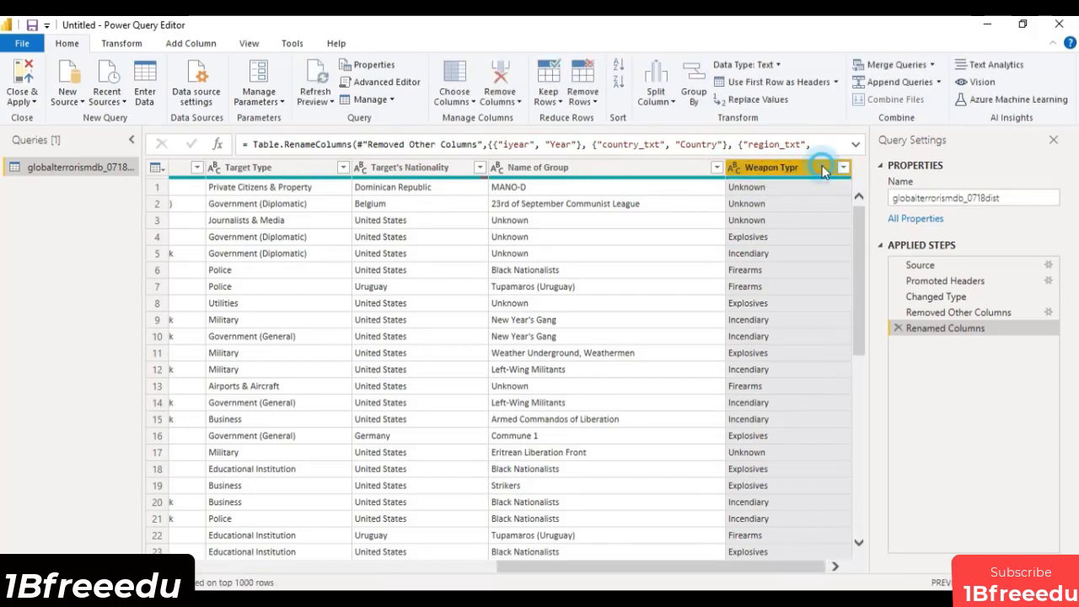
pyautogui.doubleClick(822, 169)
pyautogui.click(809, 168)
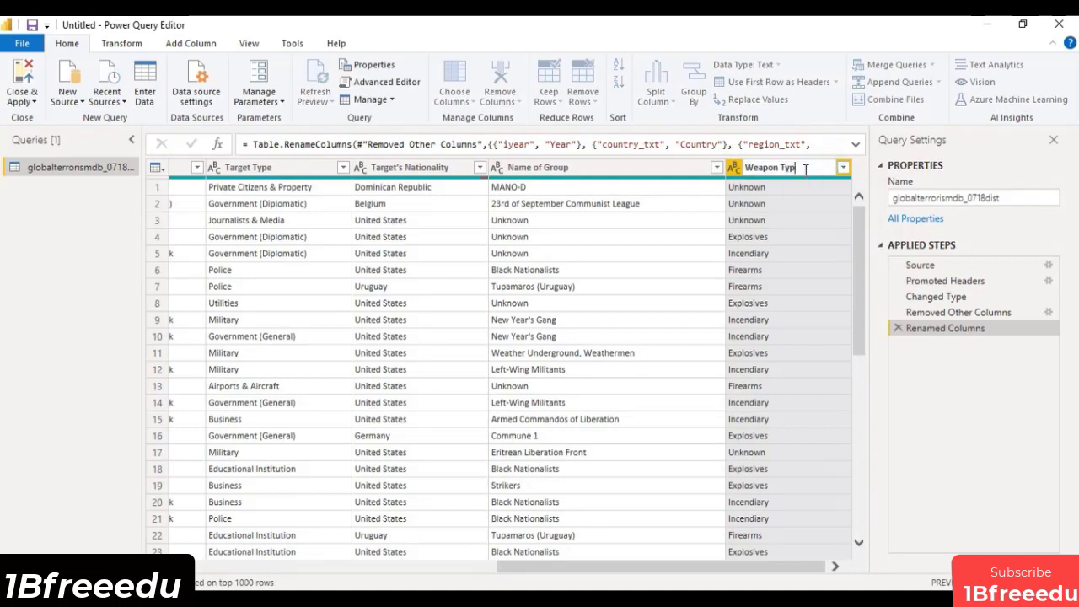
pyautogui.press('Return')
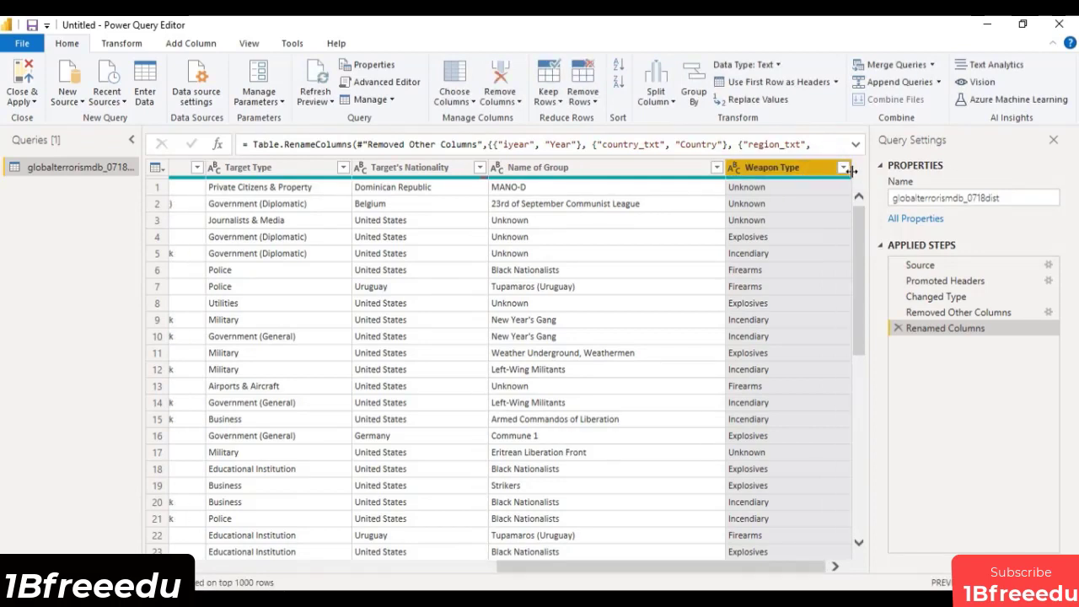
# Review the filter values of the Weapon Type column and apply the filter with every value kept selected.
pyautogui.click(843, 168)
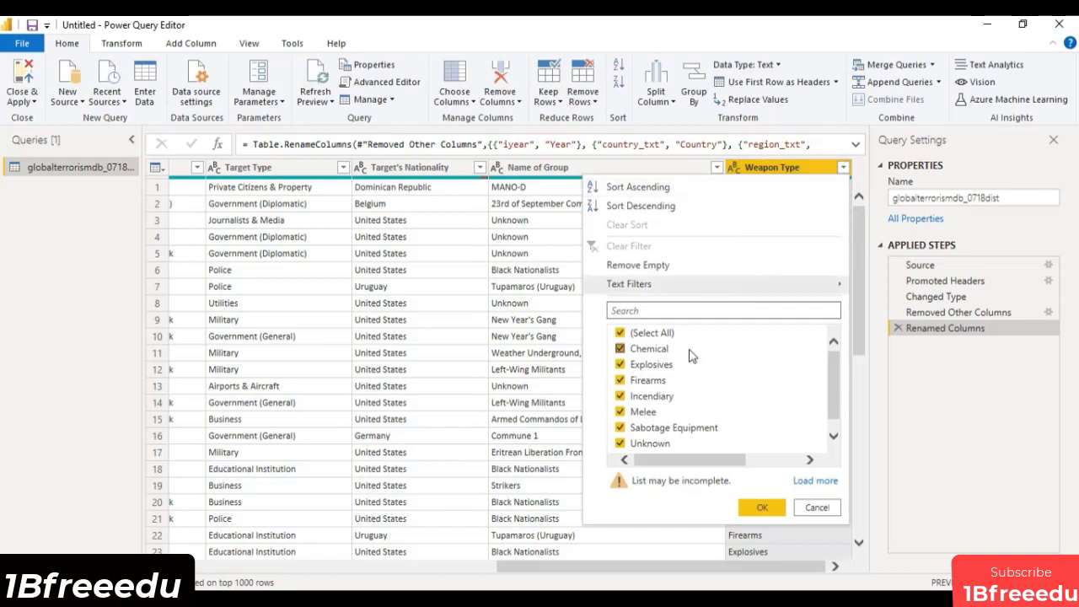
pyautogui.scroll(-1, 708, 435)
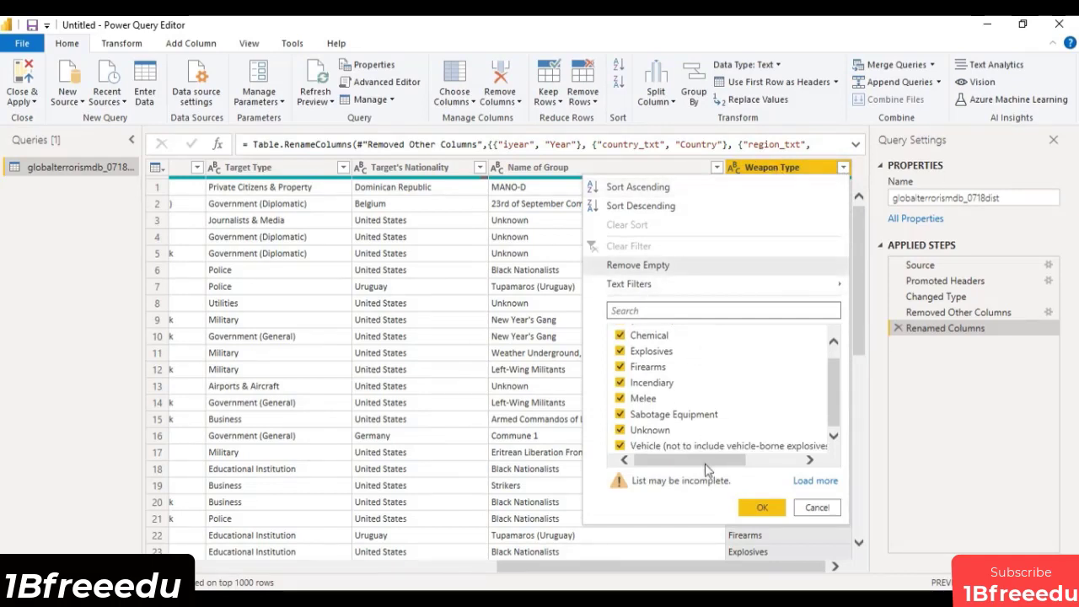
pyautogui.scroll(1, 734, 377)
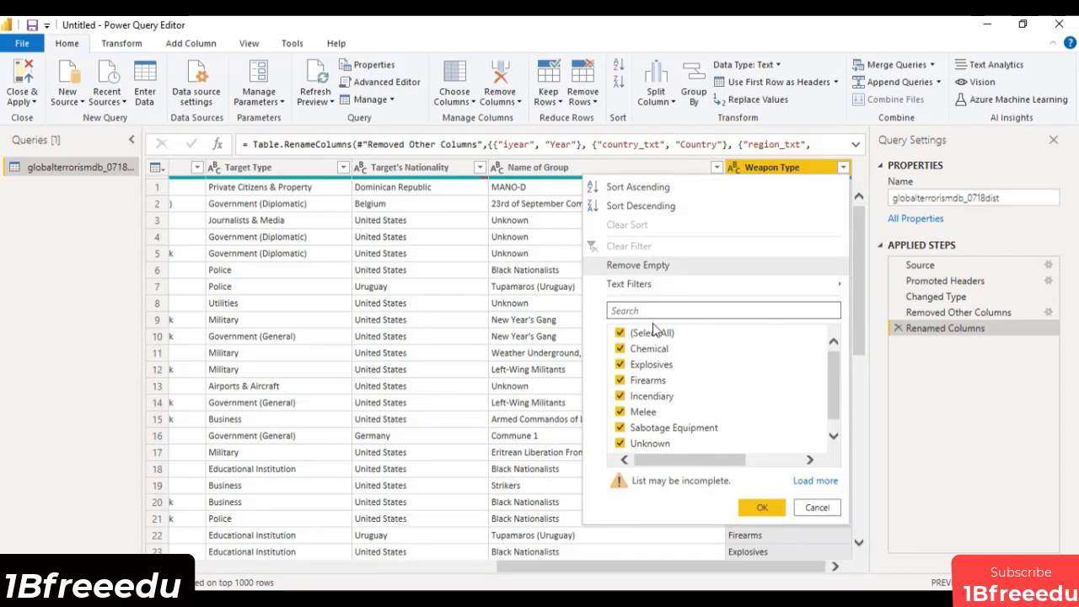
pyautogui.scroll(-1, 687, 378)
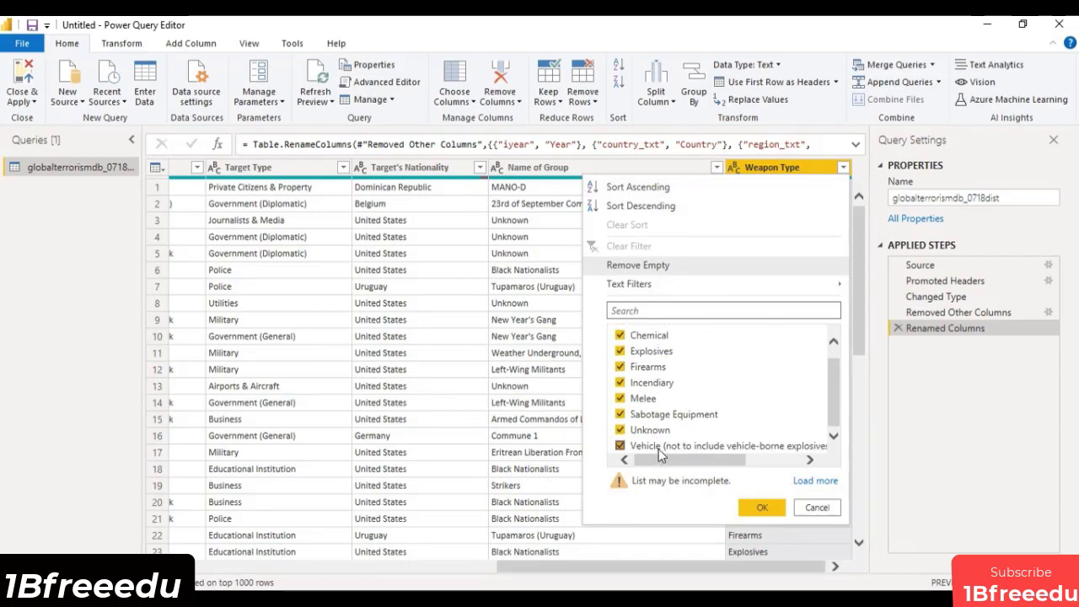
pyautogui.click(763, 506)
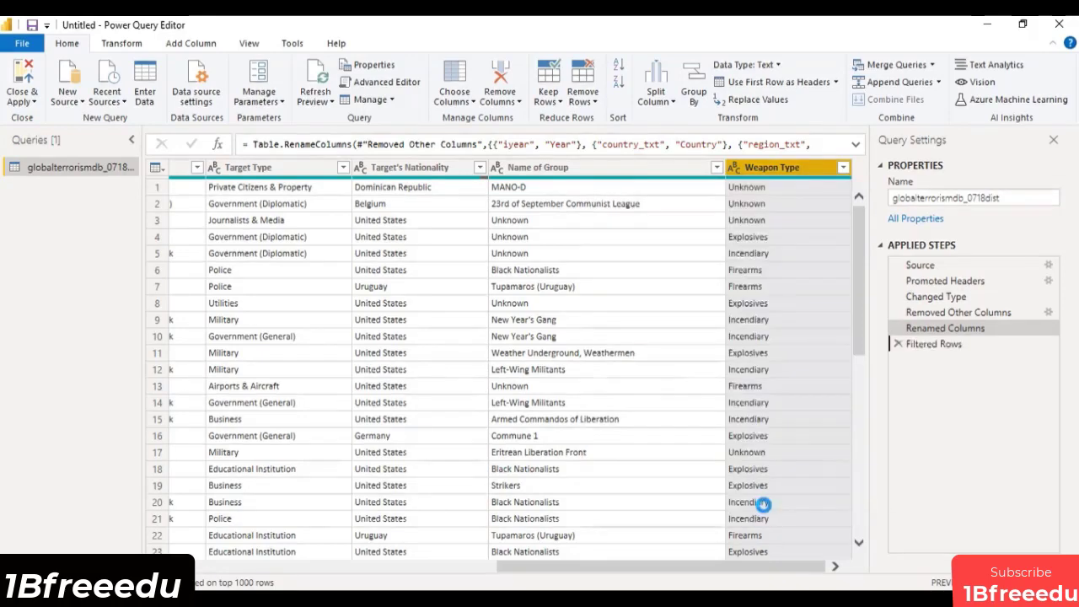
# Review the filter values of the Name of Group column and apply the filter with every value kept selected.
pyautogui.click(730, 168)
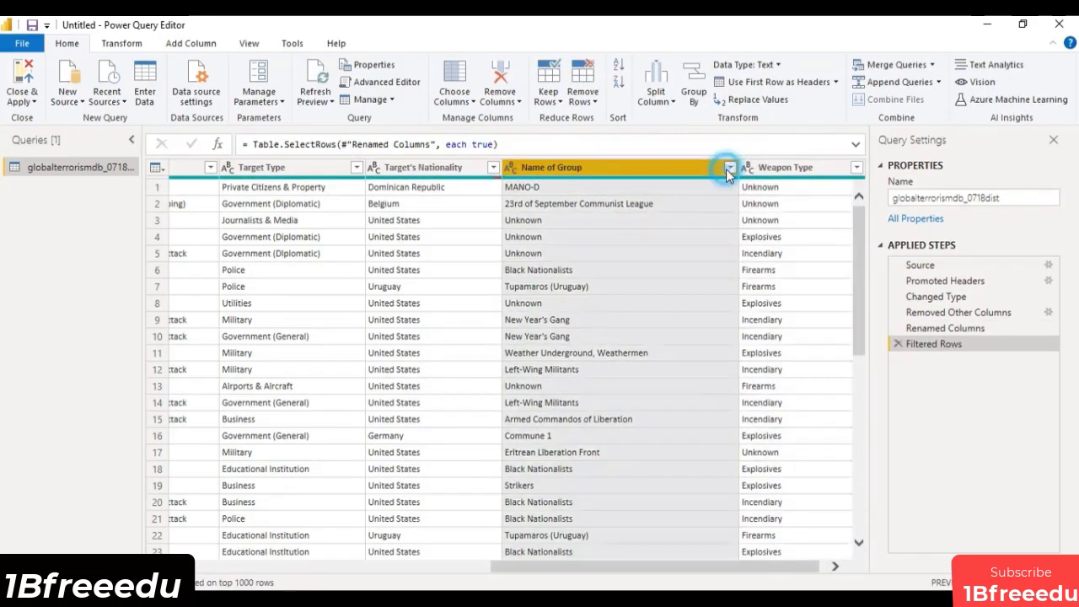
pyautogui.scroll(-20, 628, 365)
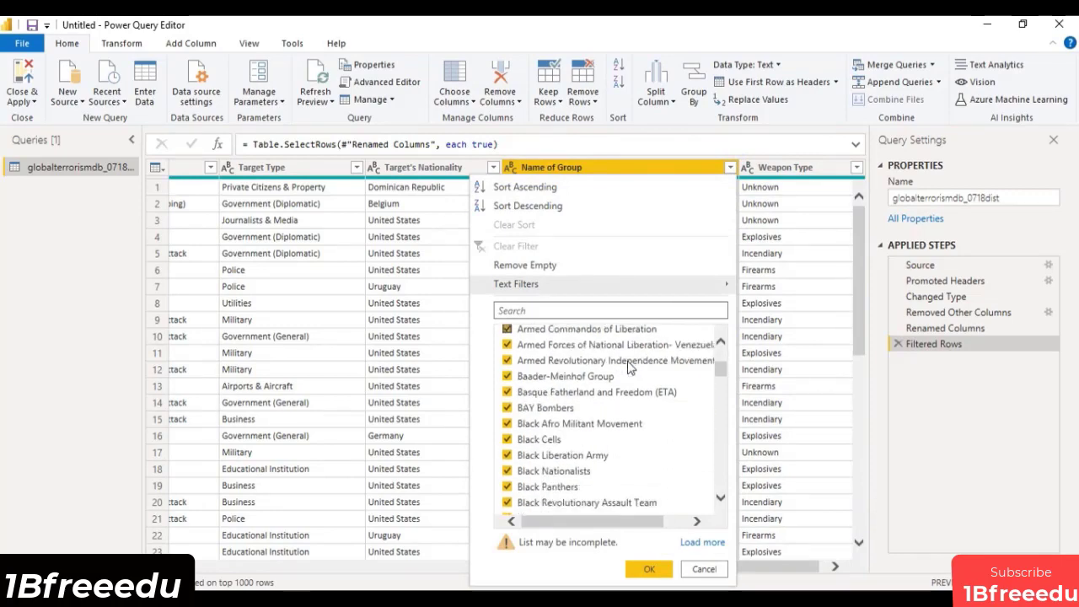
pyautogui.scroll(-20, 628, 366)
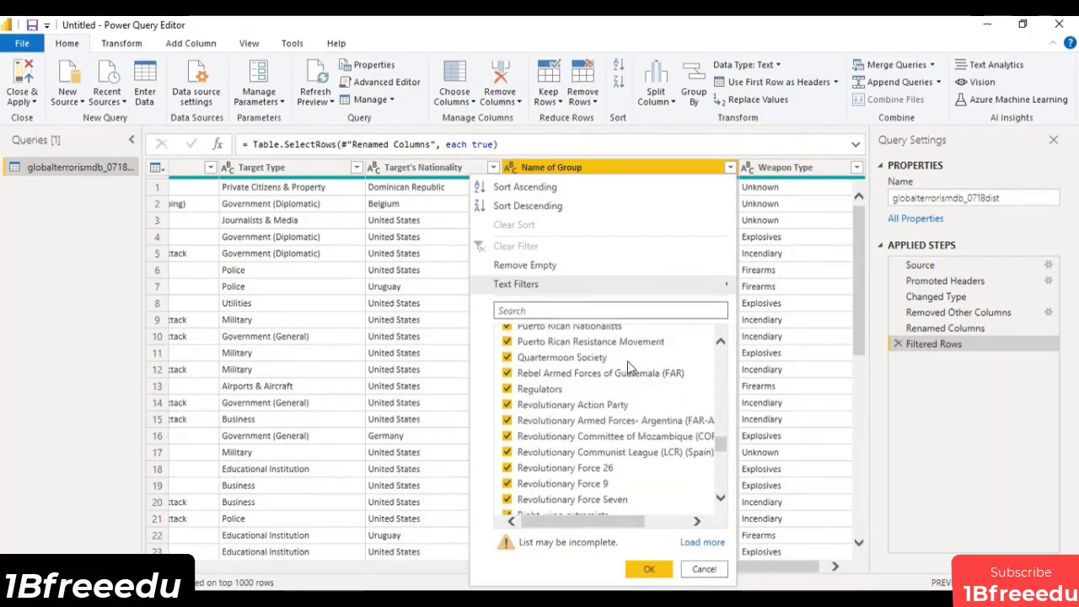
pyautogui.scroll(20, 624, 371)
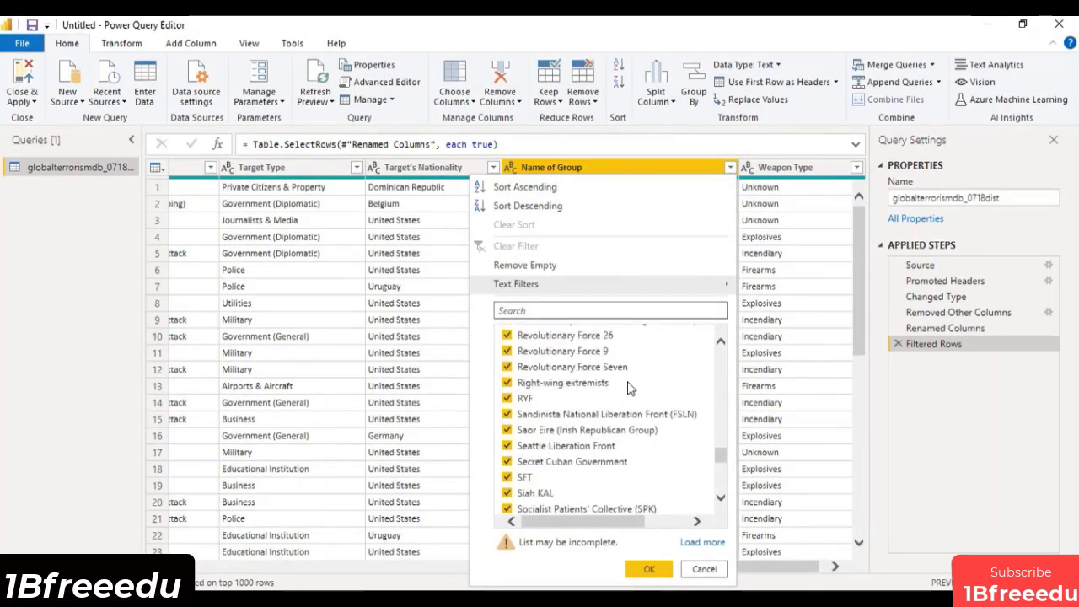
pyautogui.click(648, 569)
# Filter out the blank values in the Target's Nationality column.
pyautogui.click(493, 167)
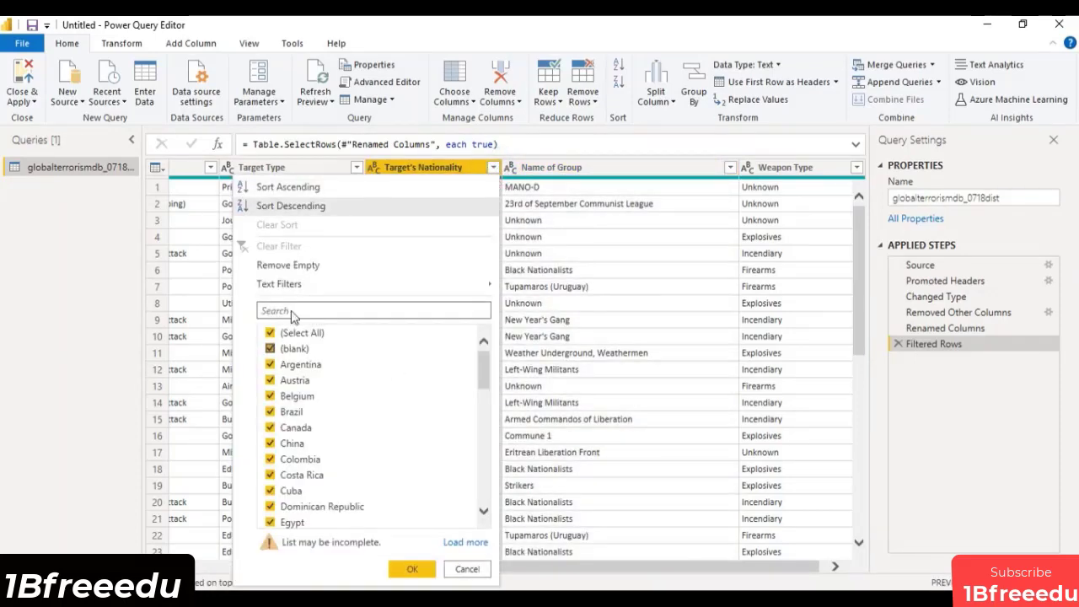
pyautogui.moveTo(296, 286)
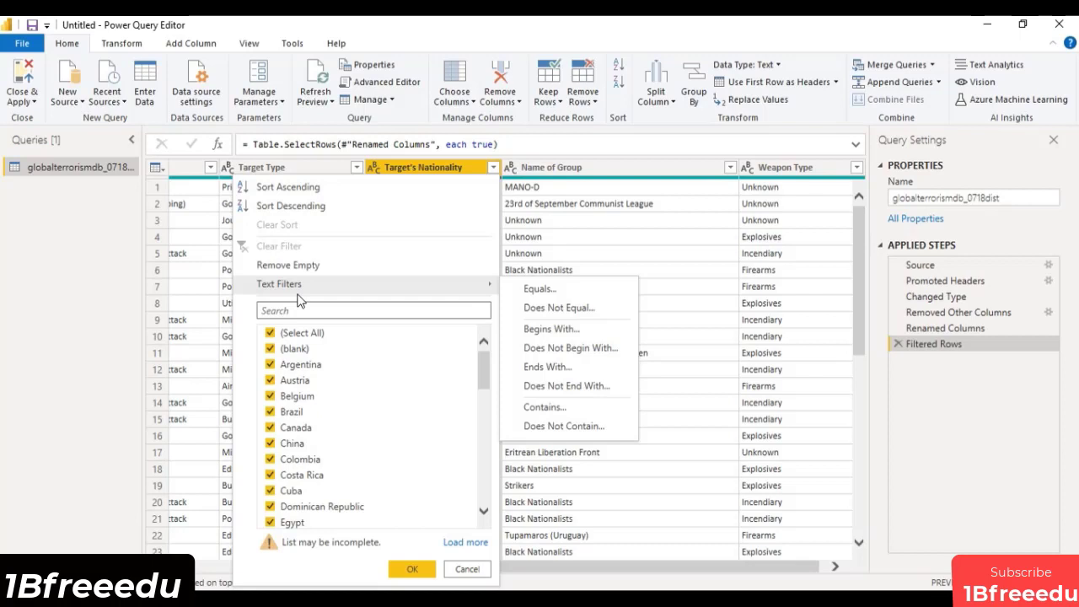
pyautogui.click(272, 349)
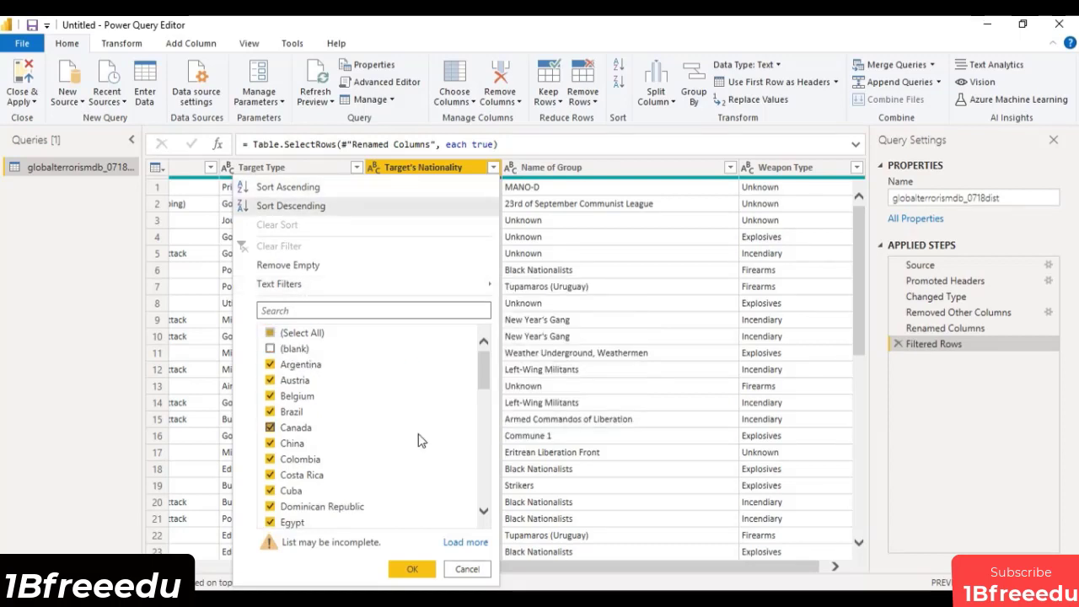
pyautogui.click(413, 569)
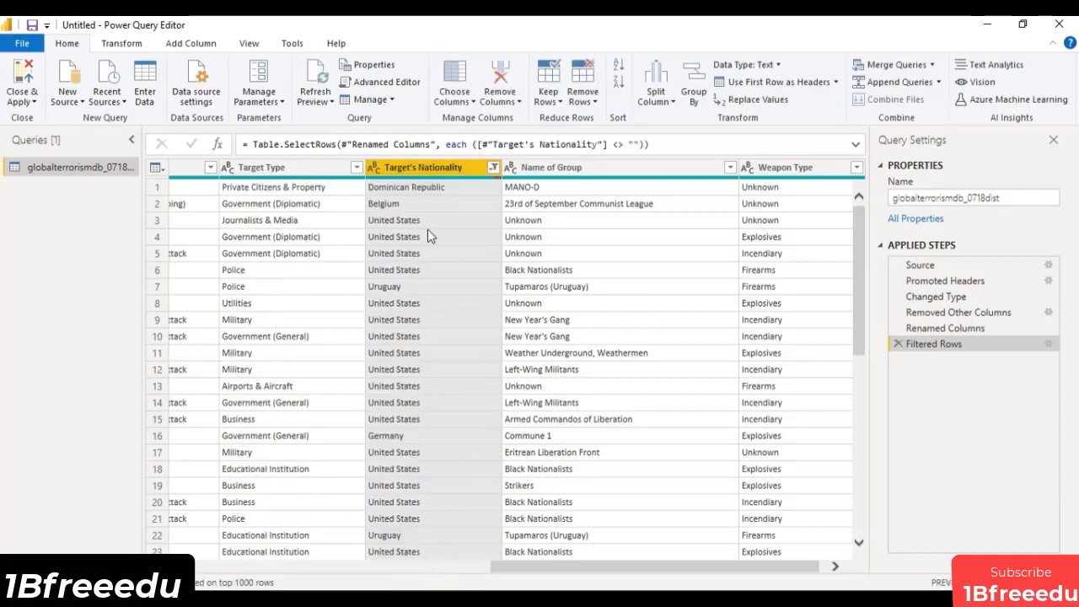
# Review the filter values of the Target Type column and apply the filter with every value kept selected.
pyautogui.click(543, 566)
pyautogui.moveTo(543, 567); pyautogui.dragTo(422, 567)
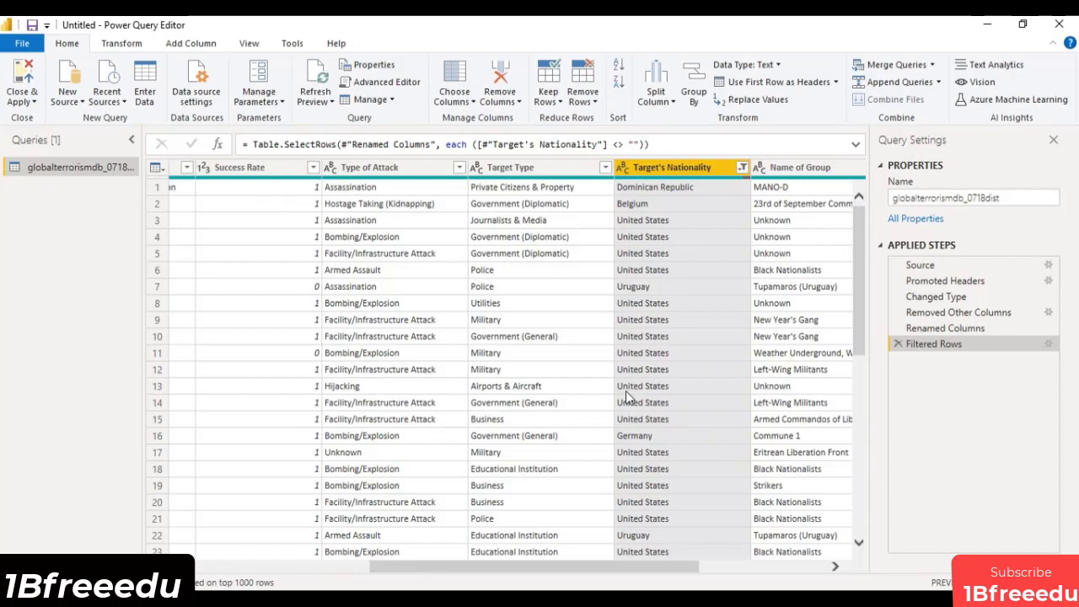
pyautogui.click(587, 168)
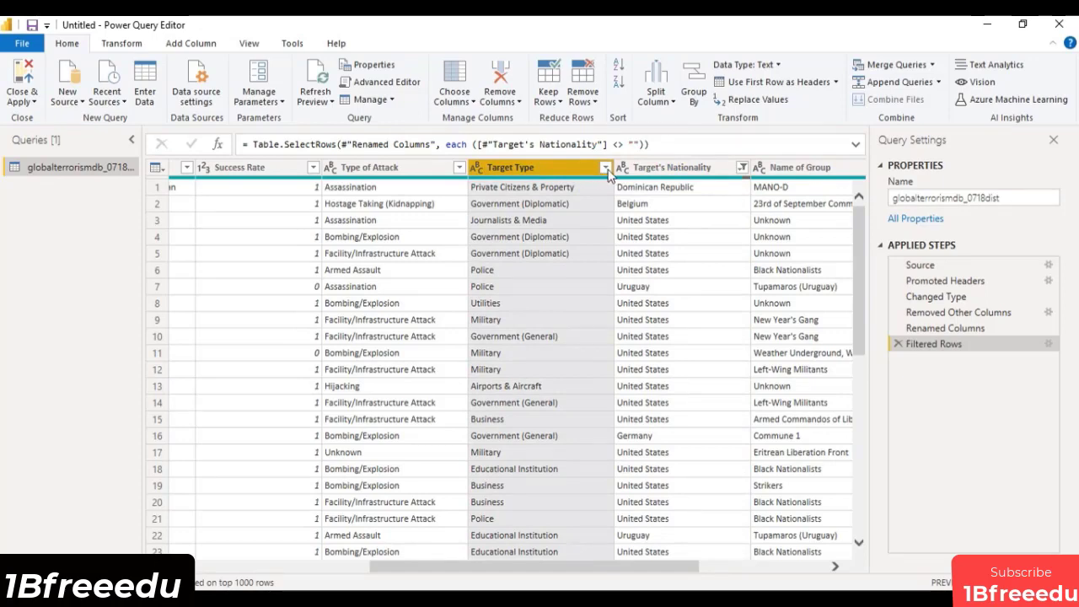
pyautogui.click(605, 168)
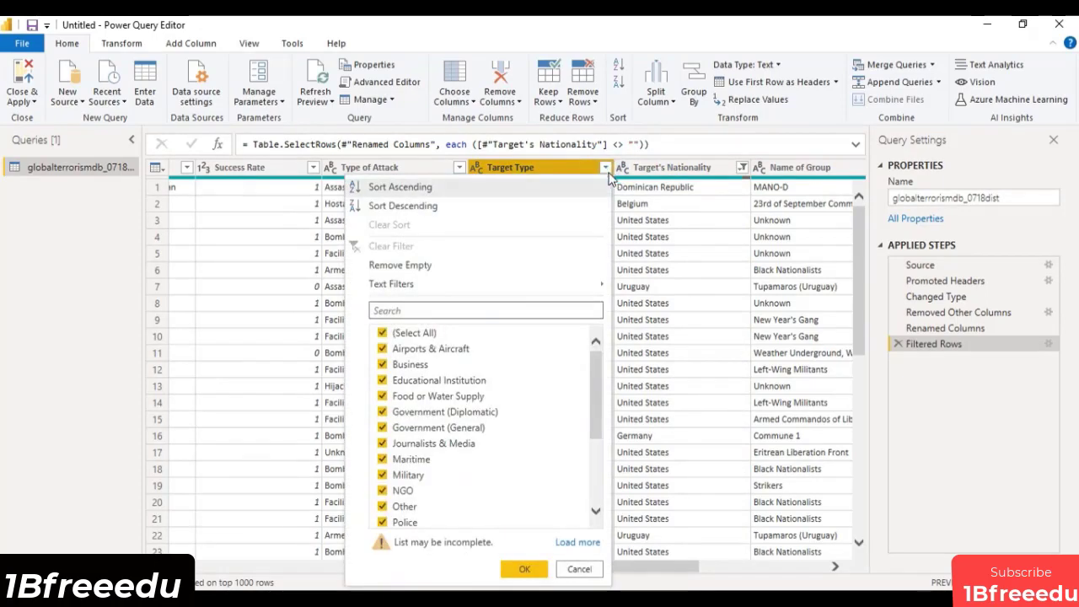
pyautogui.scroll(-3, 503, 370)
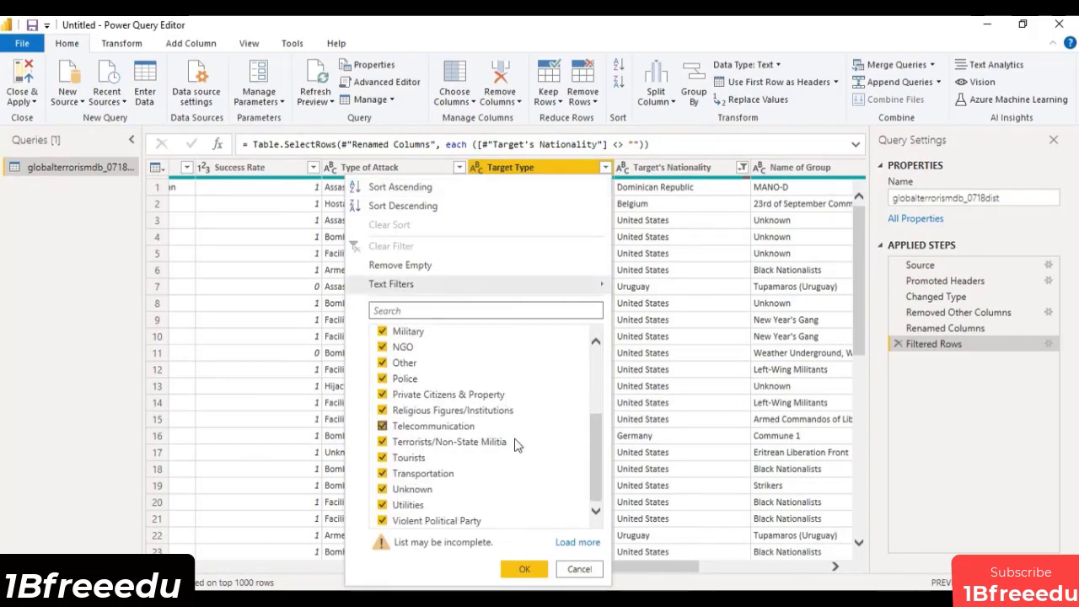
pyautogui.click(521, 565)
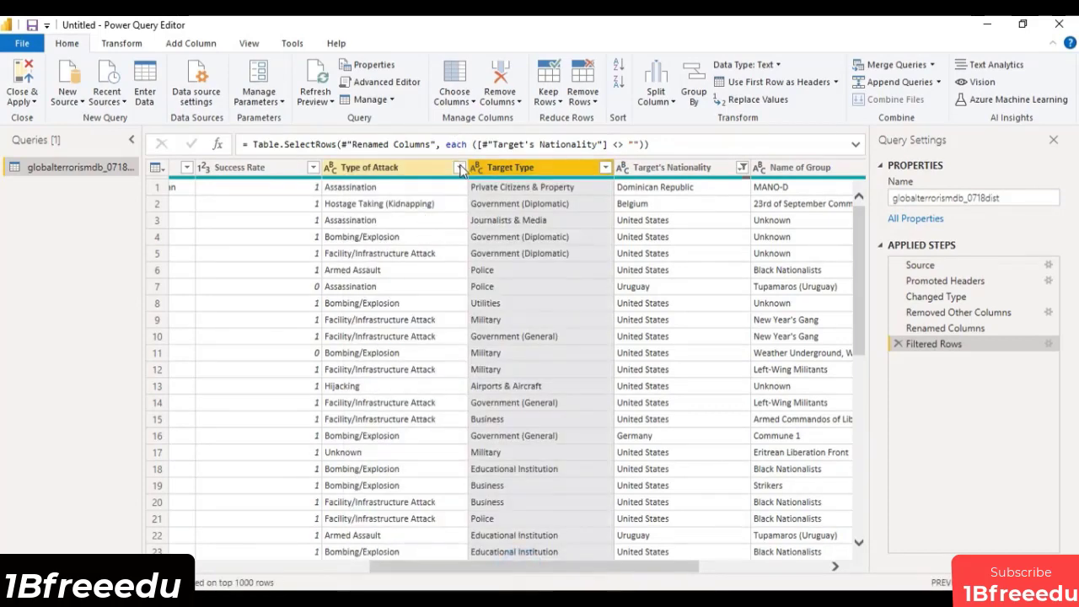
# Check the filter values of the Type of Attack and Success Rate columns, keeping every value selected.
pyautogui.click(459, 167)
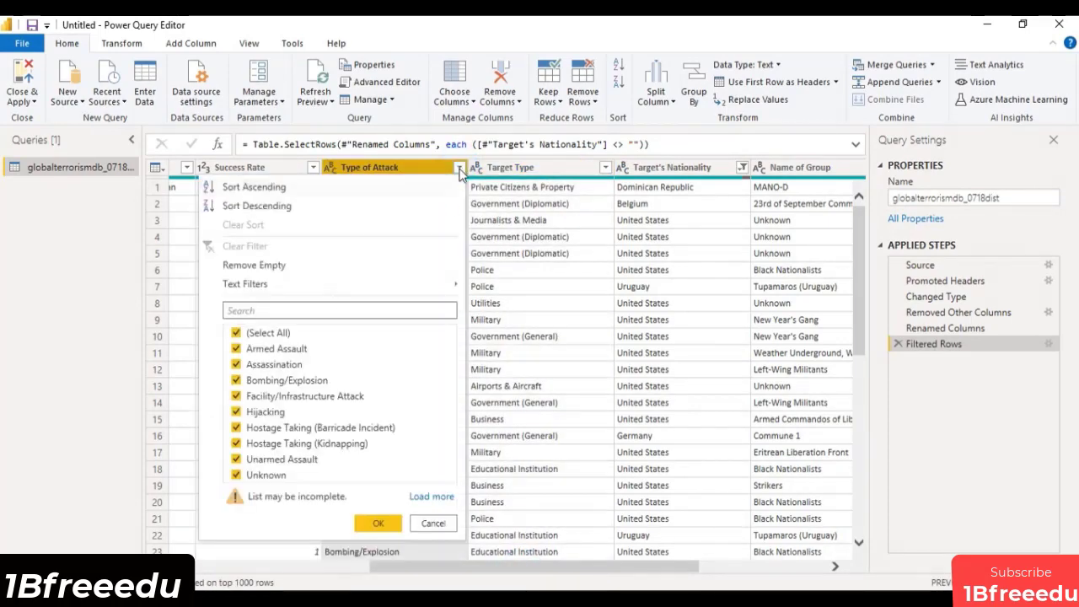
pyautogui.click(377, 522)
pyautogui.click(313, 167)
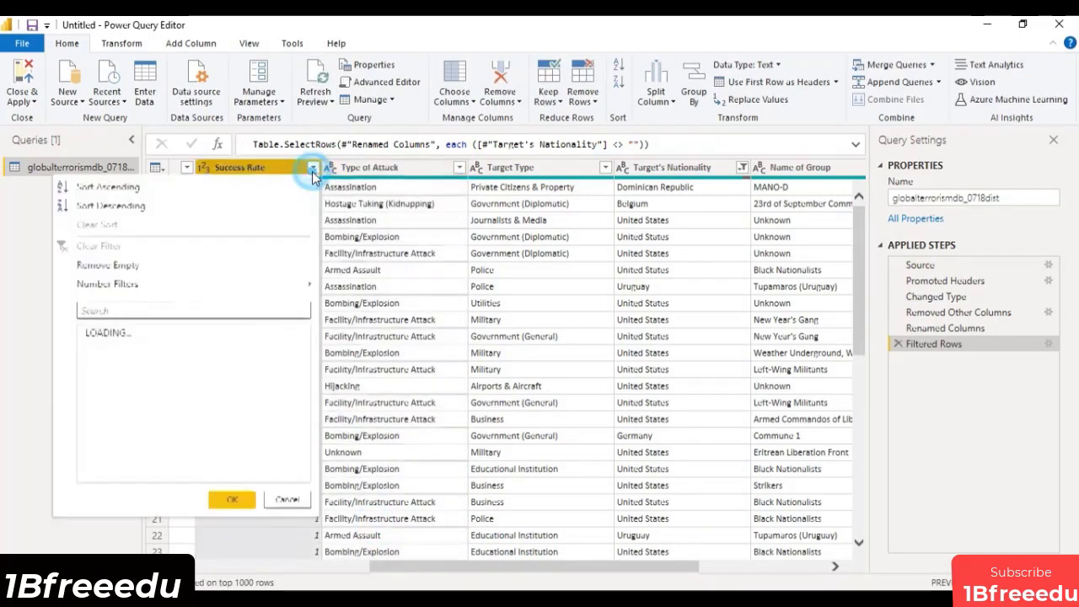
pyautogui.click(233, 444)
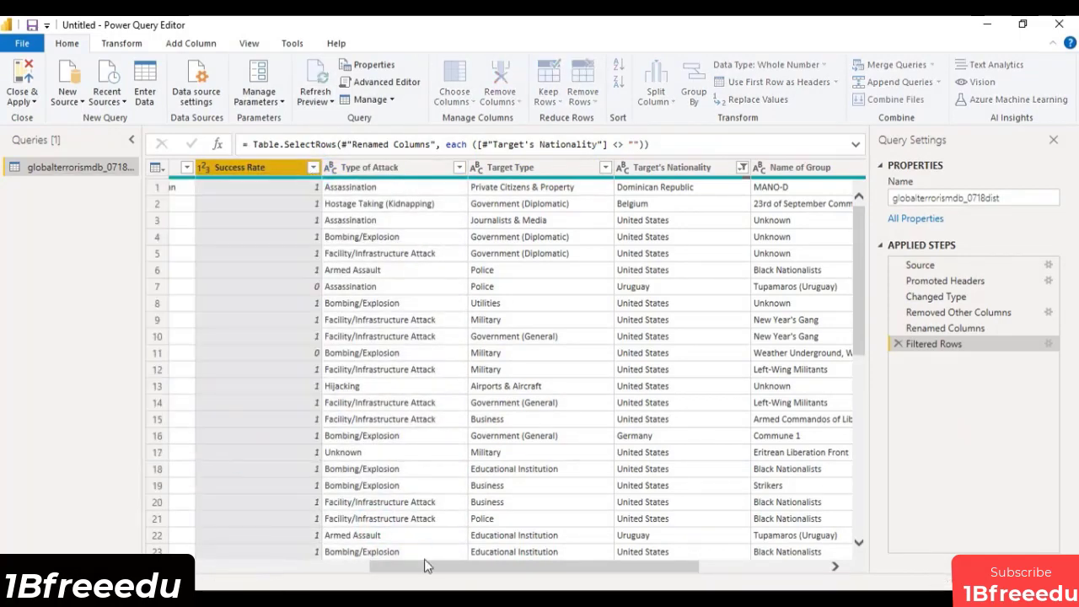
# Check the filter values of the Region and Country columns, keeping every value selected.
pyautogui.moveTo(426, 567); pyautogui.dragTo(155, 533)
pyautogui.click(501, 168)
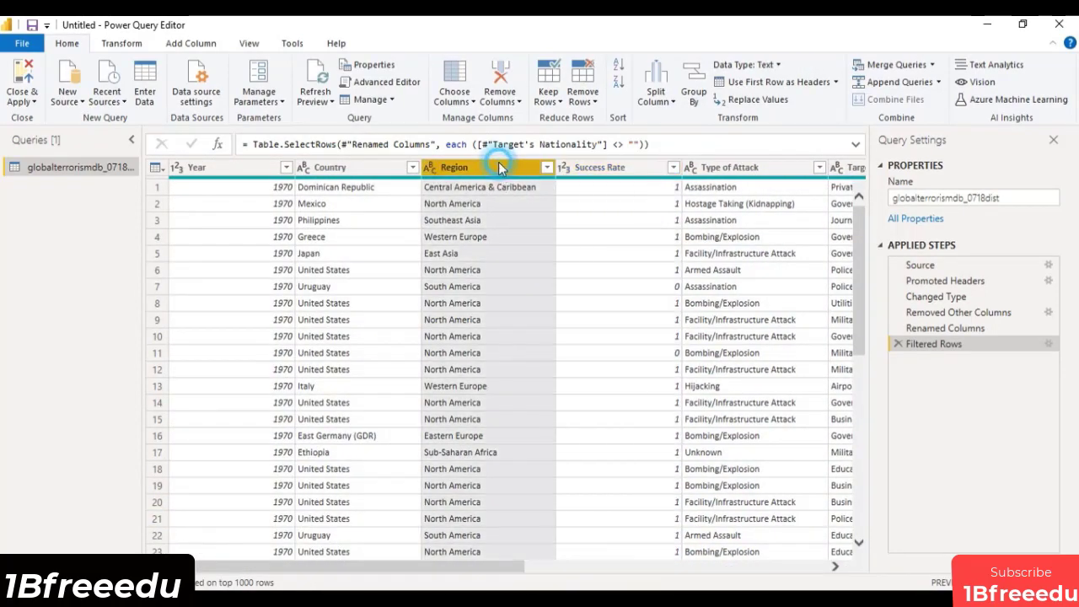
pyautogui.click(547, 168)
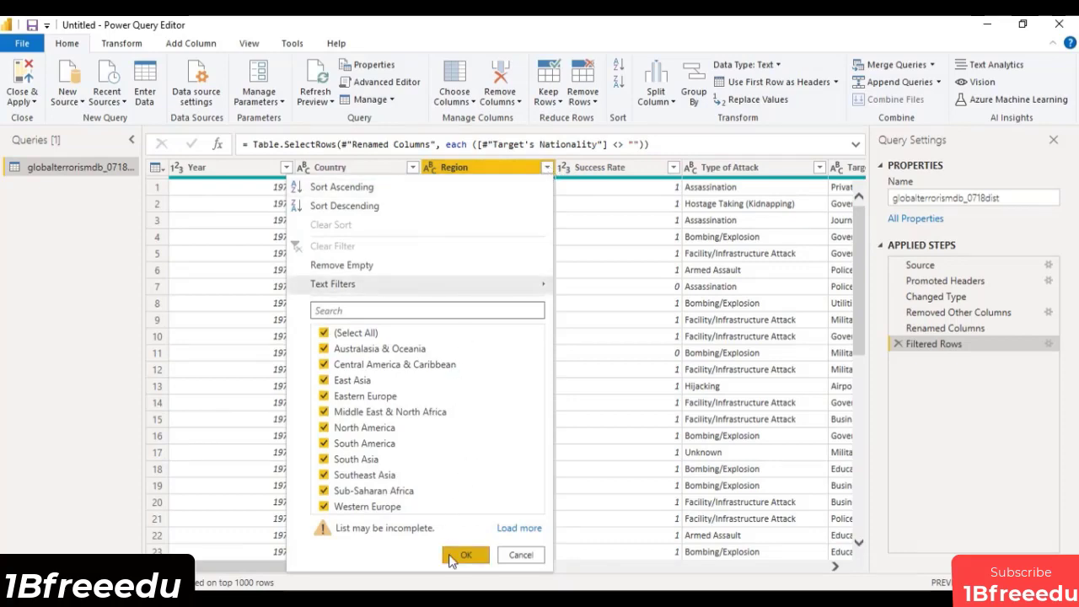
pyautogui.click(466, 555)
pyautogui.click(412, 167)
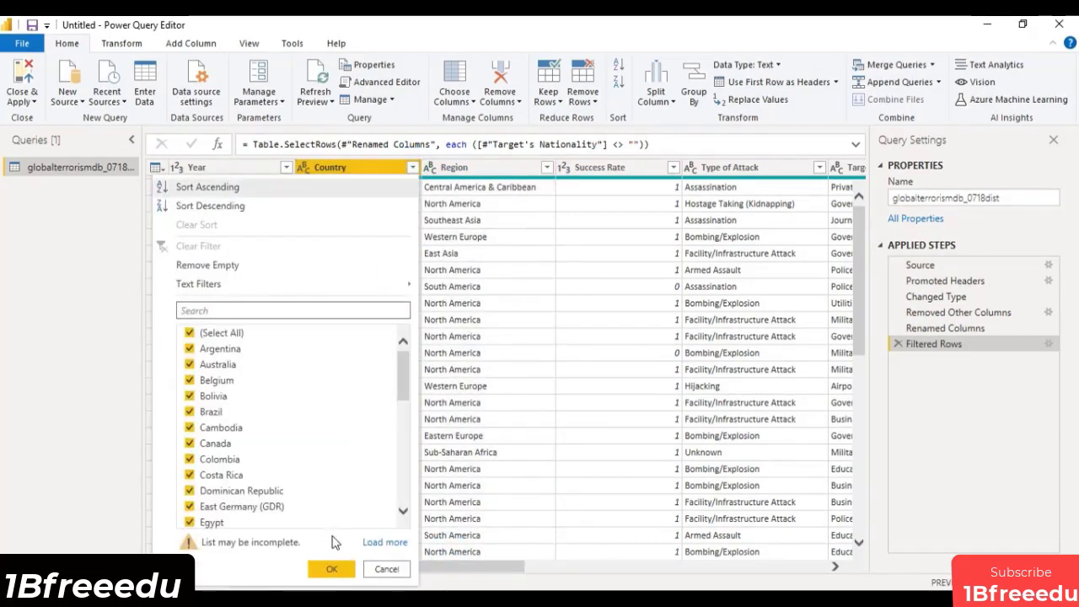
pyautogui.scroll(-15, 250, 509)
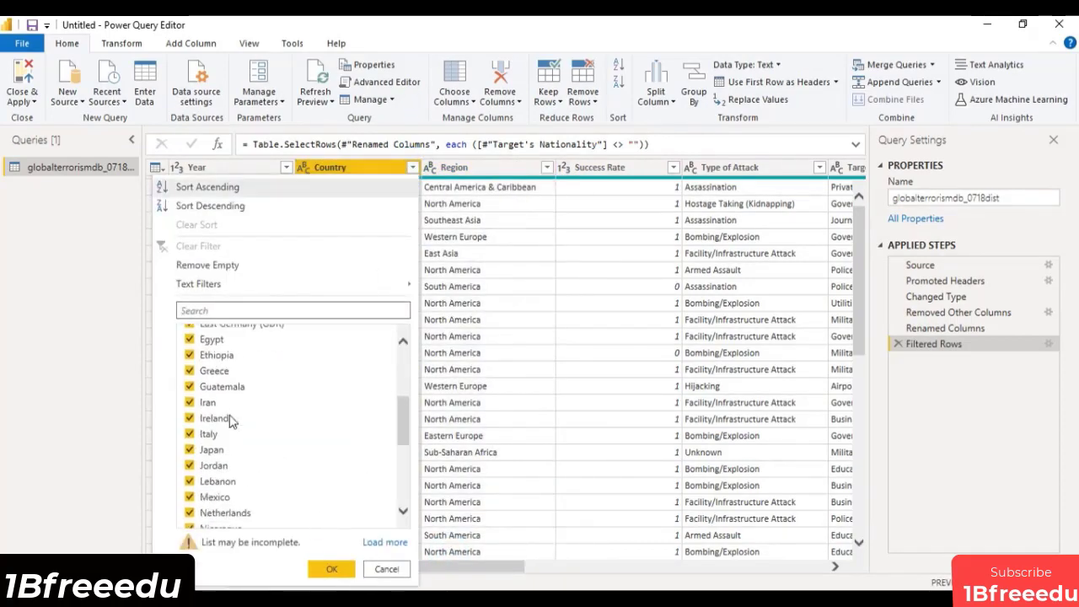
pyautogui.click(338, 566)
# Check the filter values of the Year column, keeping every year selected.
pyautogui.click(250, 168)
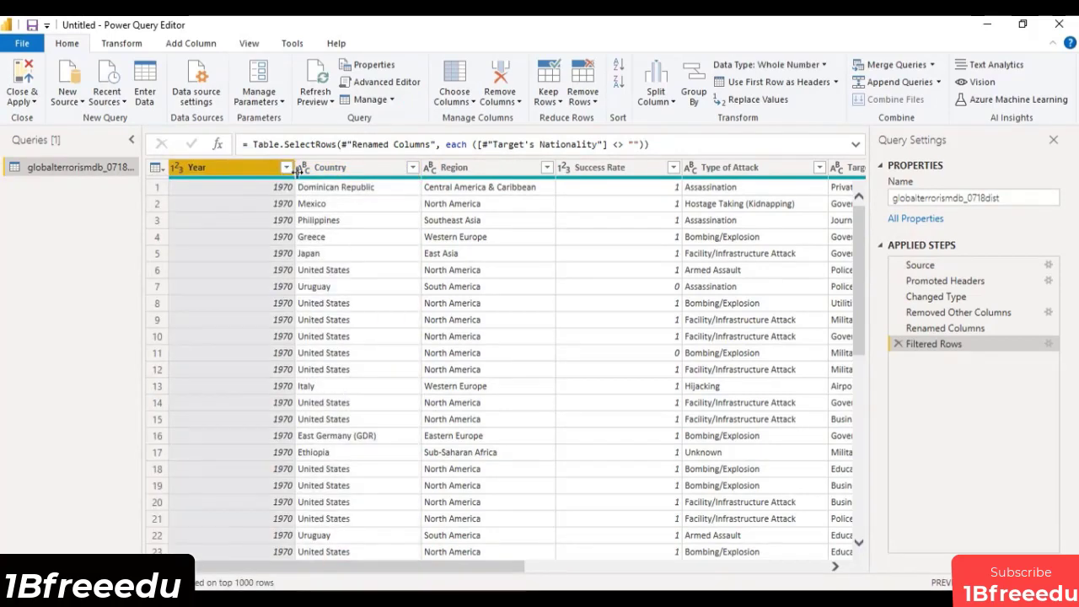
pyautogui.click(287, 167)
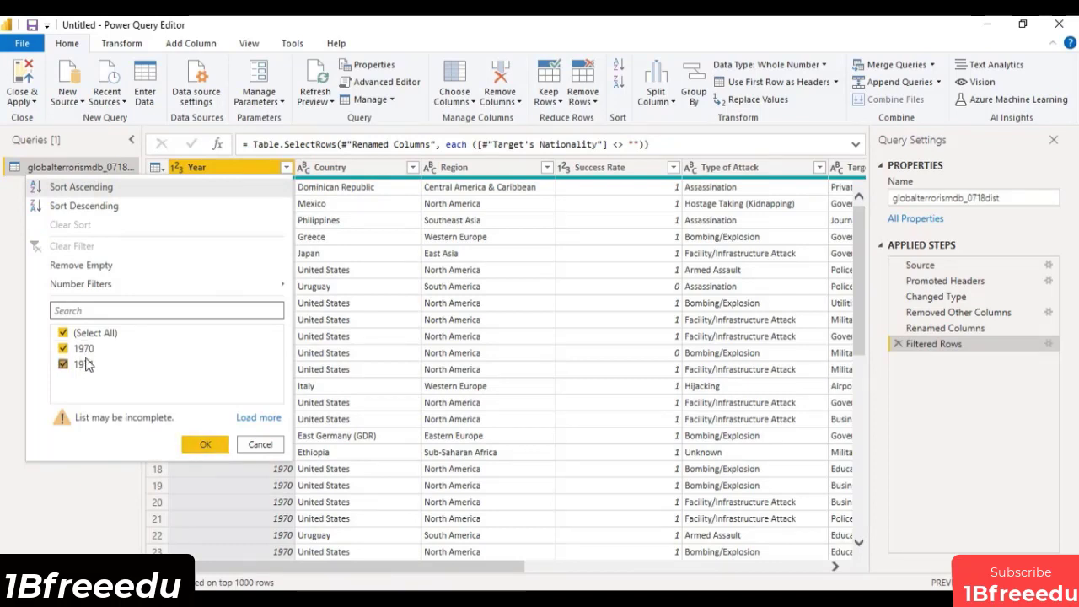
pyautogui.click(218, 444)
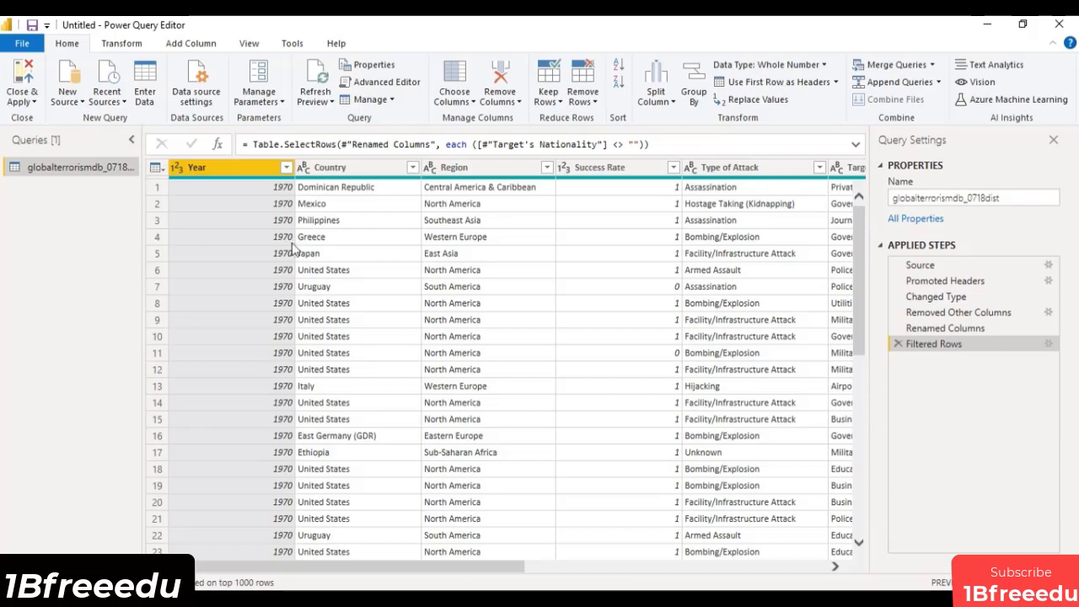
# Rename the query as Final Data and apply the query changes to load it into the report.
pyautogui.click(936, 198)
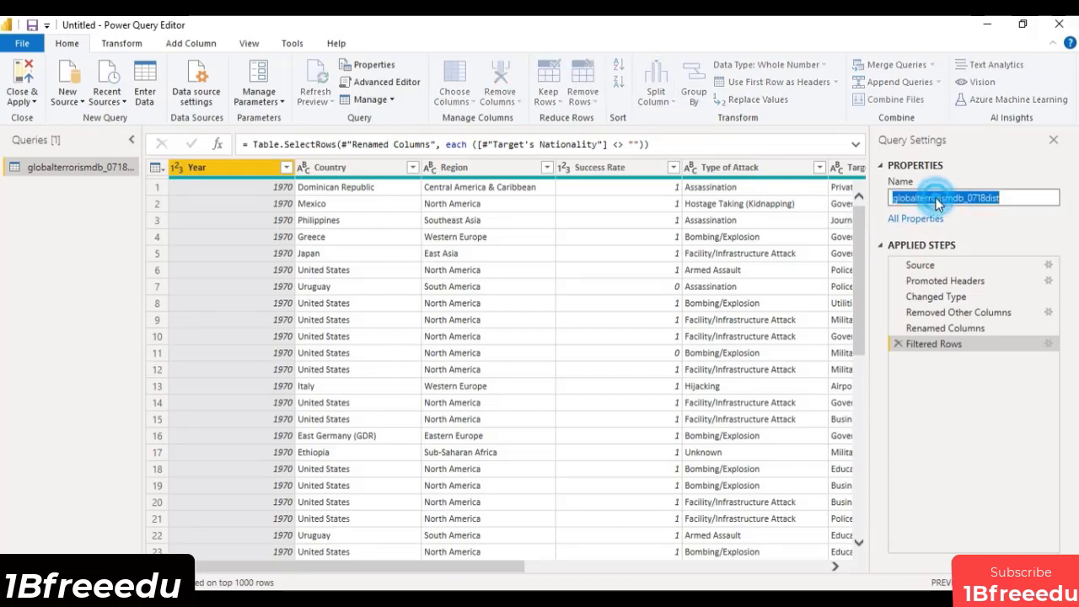
pyautogui.write('F')
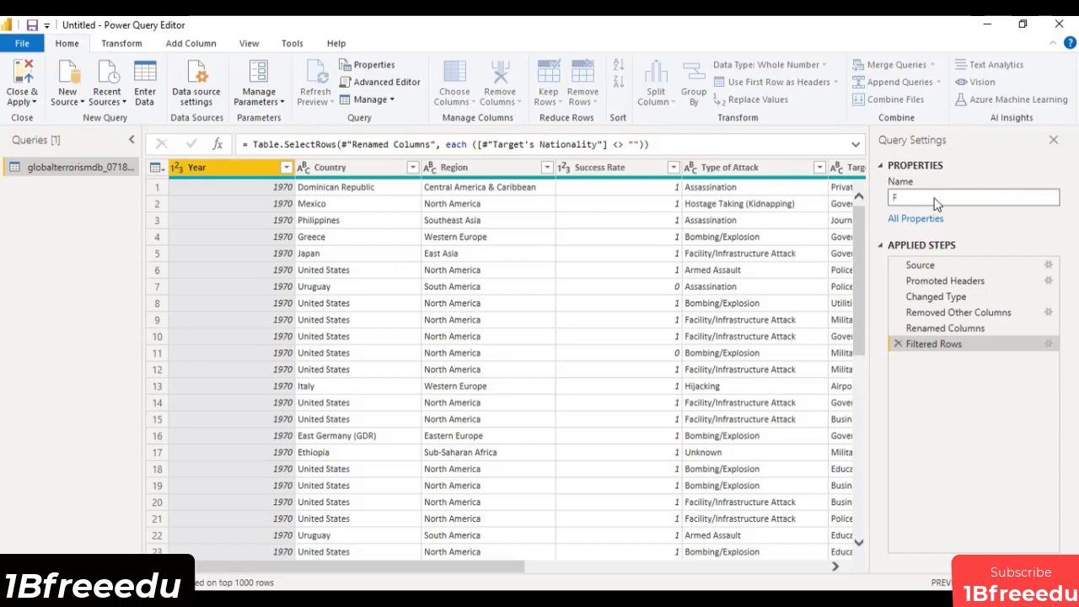
pyautogui.write('ir')
pyautogui.write('al Data')
pyautogui.click(22, 77)
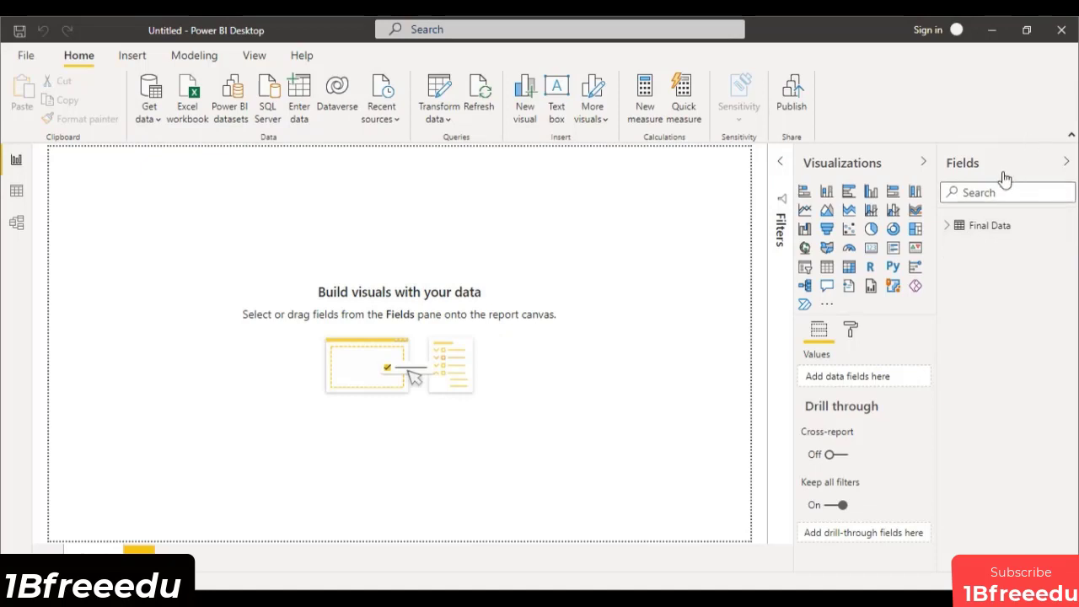
# Expand the Final Data table to examine its list of fields.
pyautogui.click(923, 162)
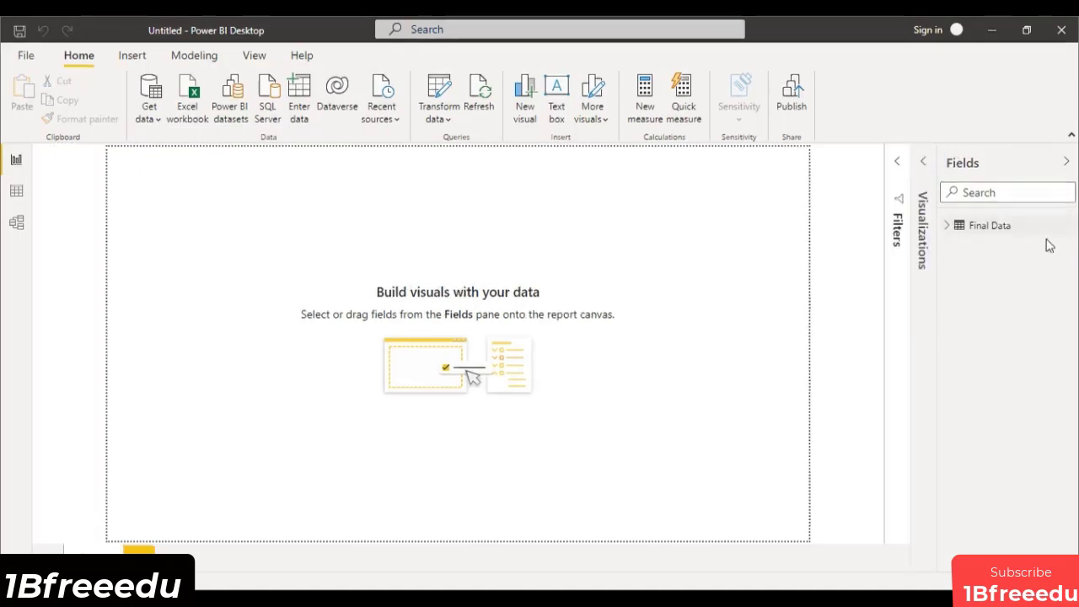
pyautogui.click(949, 226)
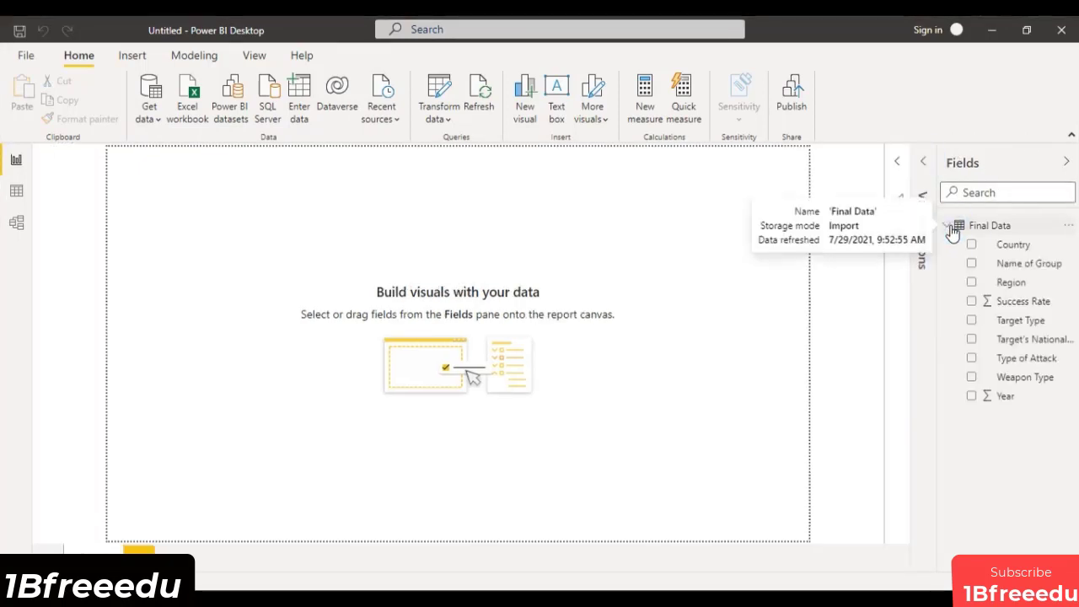
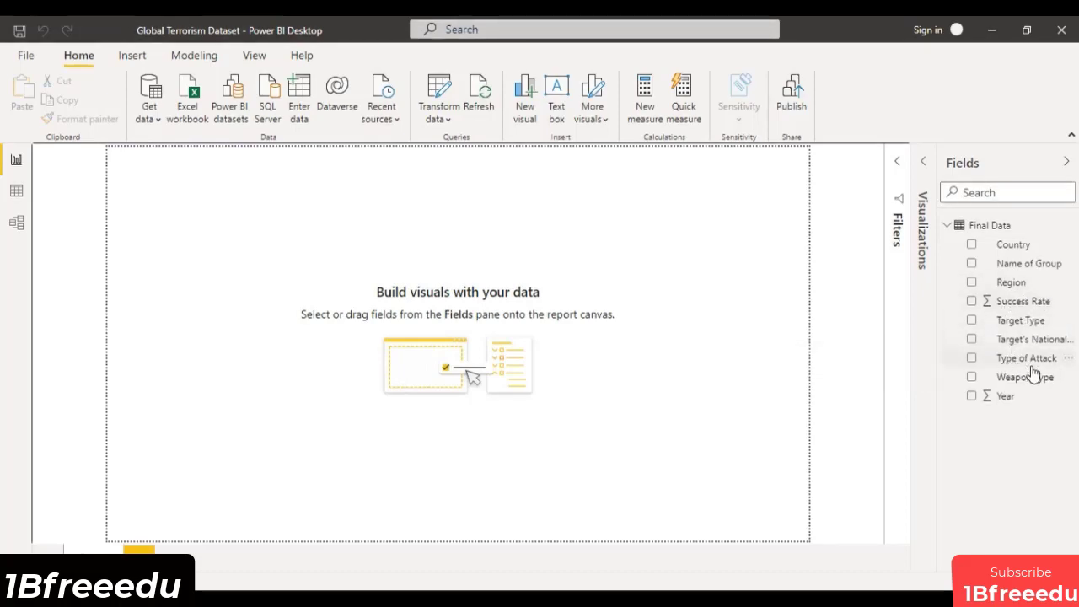
# Add a donut chart to the report page and open it in focus mode.
pyautogui.click(923, 166)
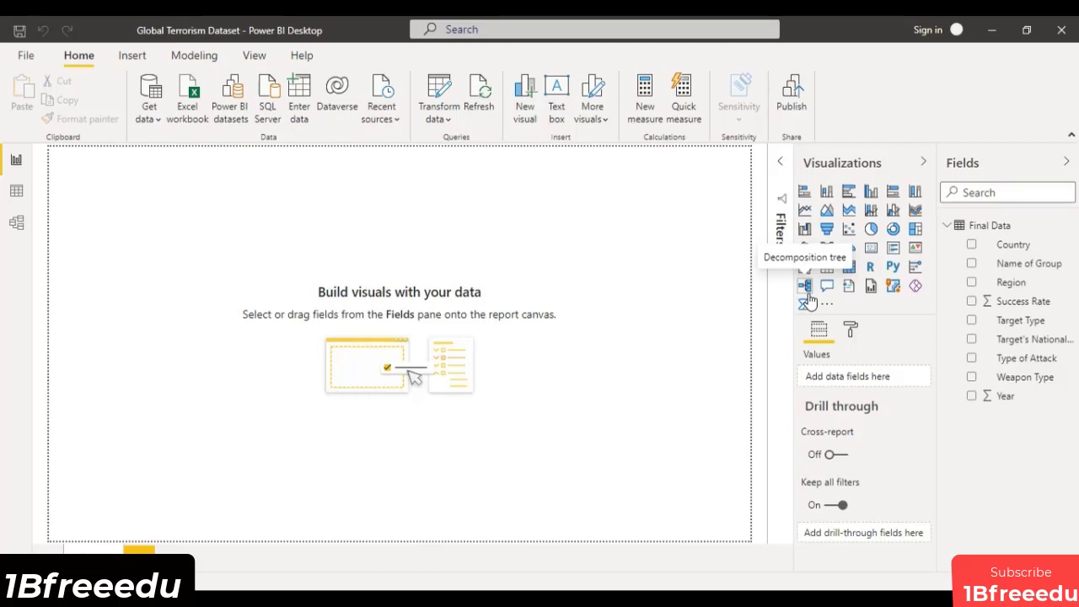
pyautogui.click(895, 229)
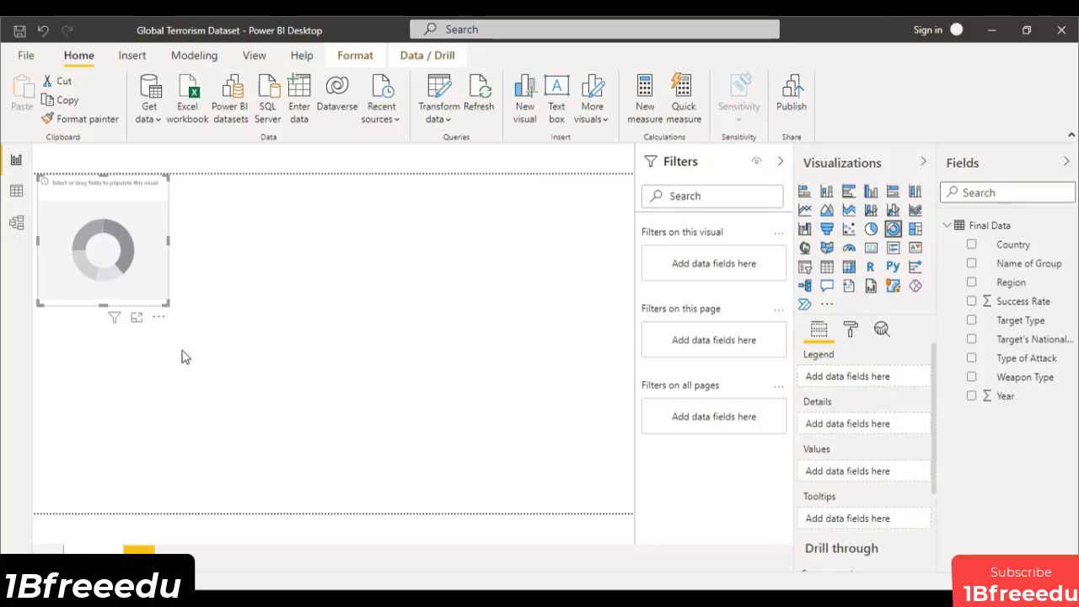
pyautogui.click(138, 320)
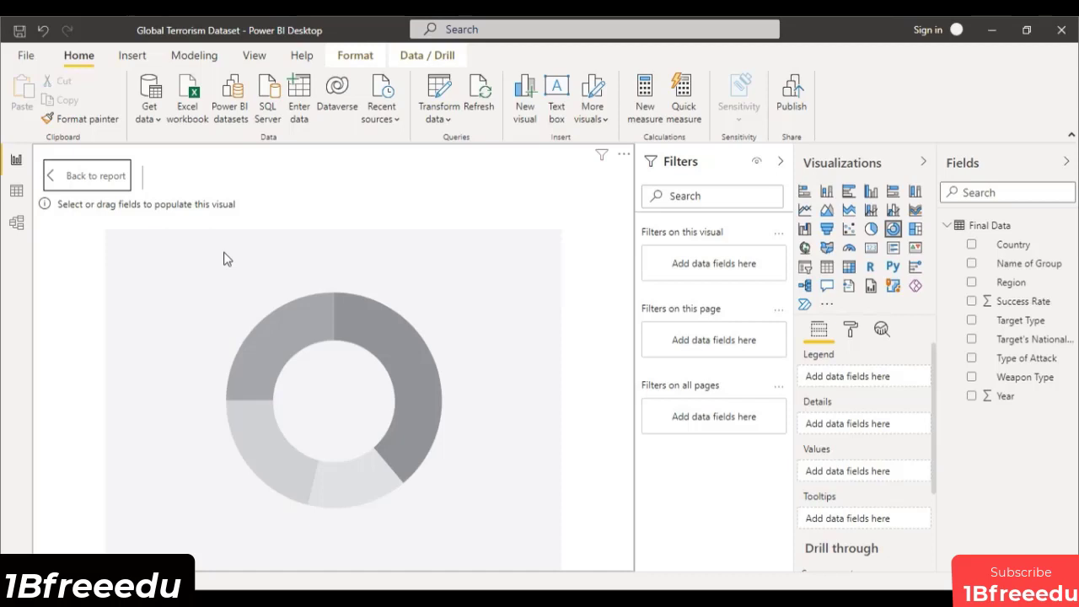
# Use the Type of Attack field as the donut chart's legend.
pyautogui.click(1036, 356)
pyautogui.moveTo(1037, 358); pyautogui.dragTo(892, 383)
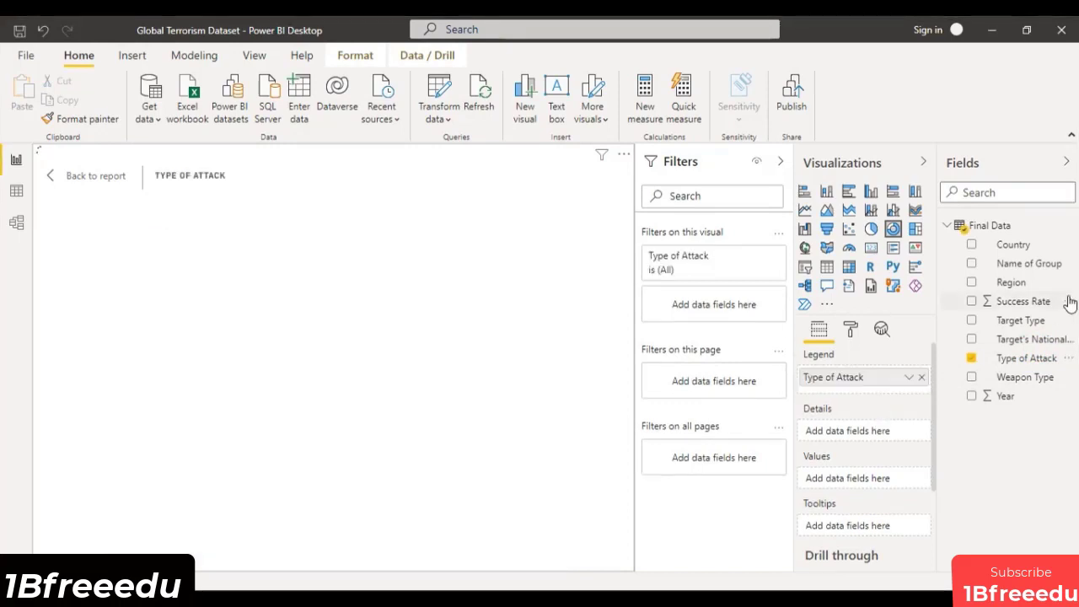
# Try Success Rate as the donut chart's values and remove it again.
pyautogui.moveTo(1055, 304); pyautogui.dragTo(895, 478)
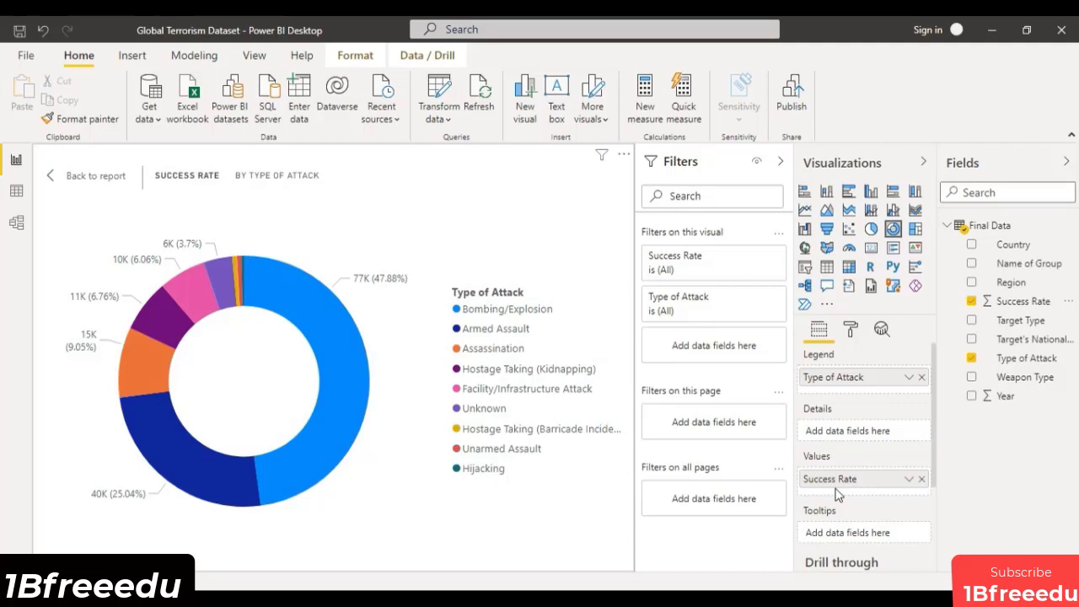
pyautogui.click(921, 479)
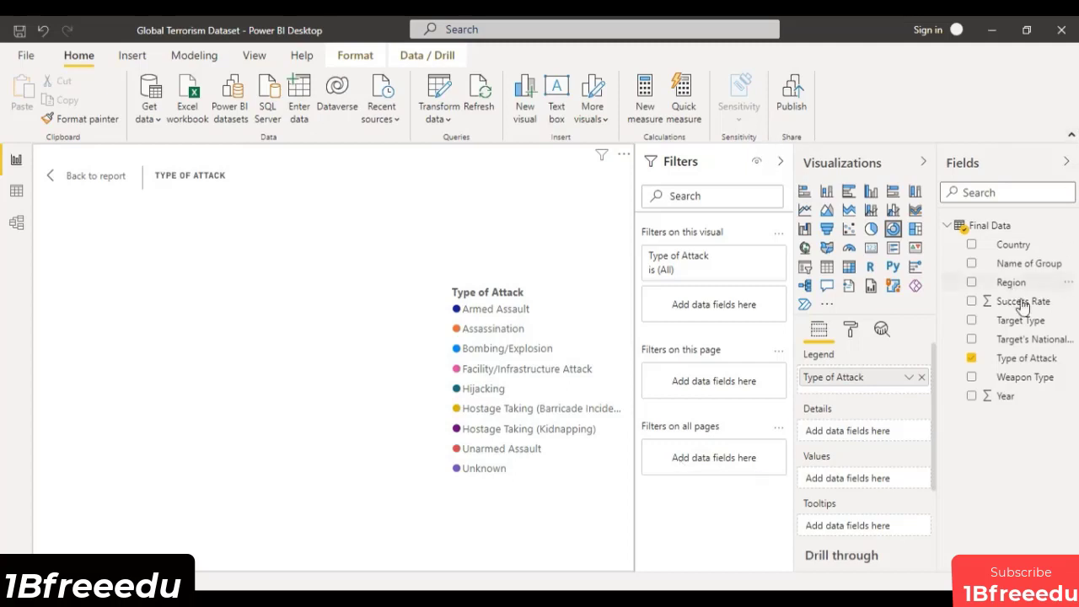
# Add Success Rate as a page-level filter with basic filtering, keeping only the value 1.
pyautogui.moveTo(1025, 307); pyautogui.dragTo(689, 357)
pyautogui.click(706, 427)
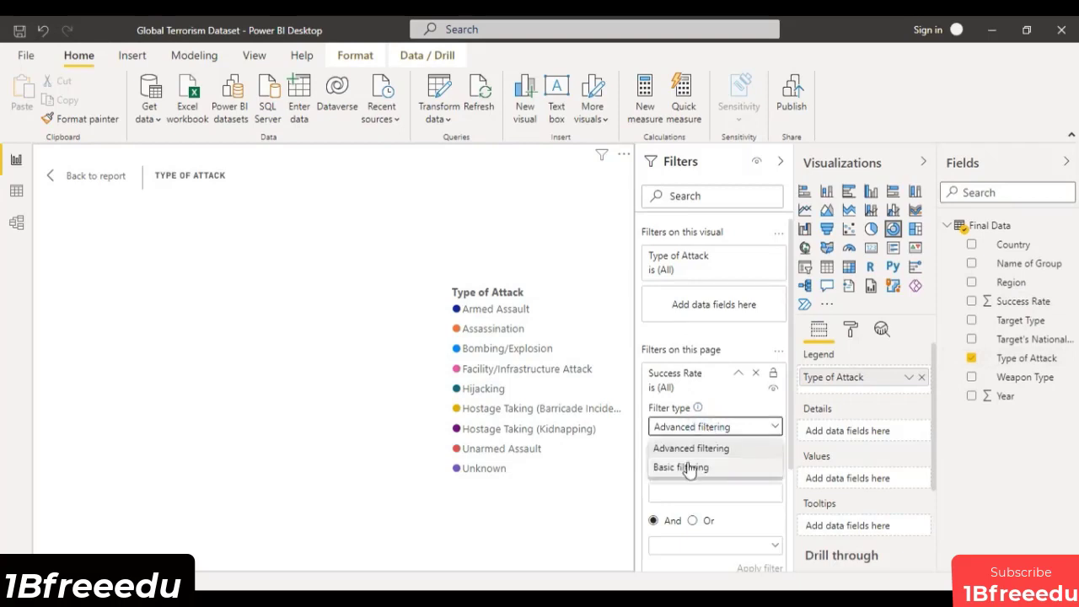
pyautogui.click(689, 469)
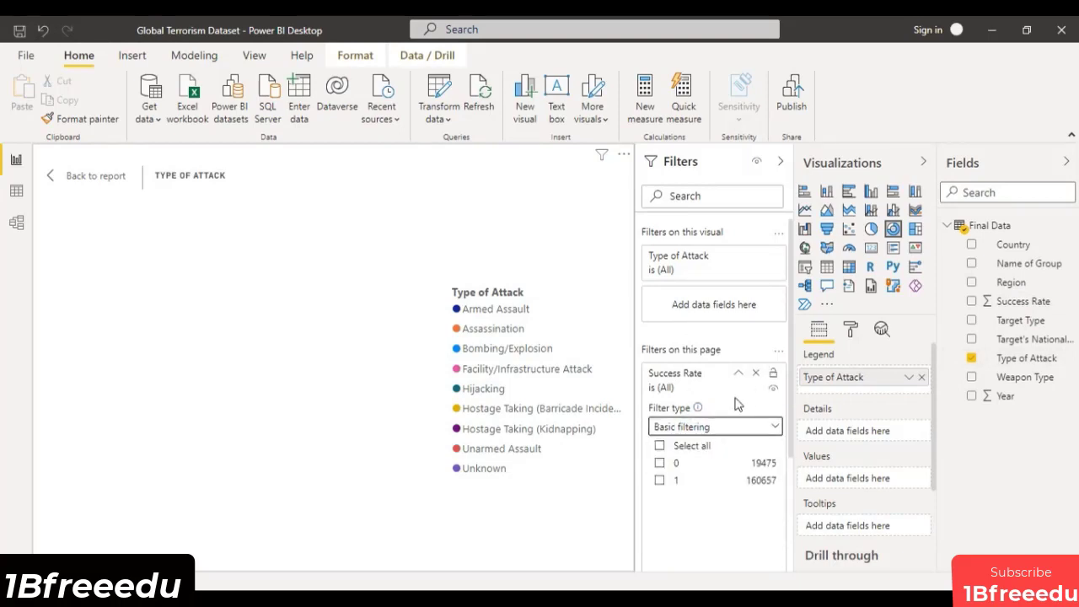
pyautogui.scroll(-2, 736, 404)
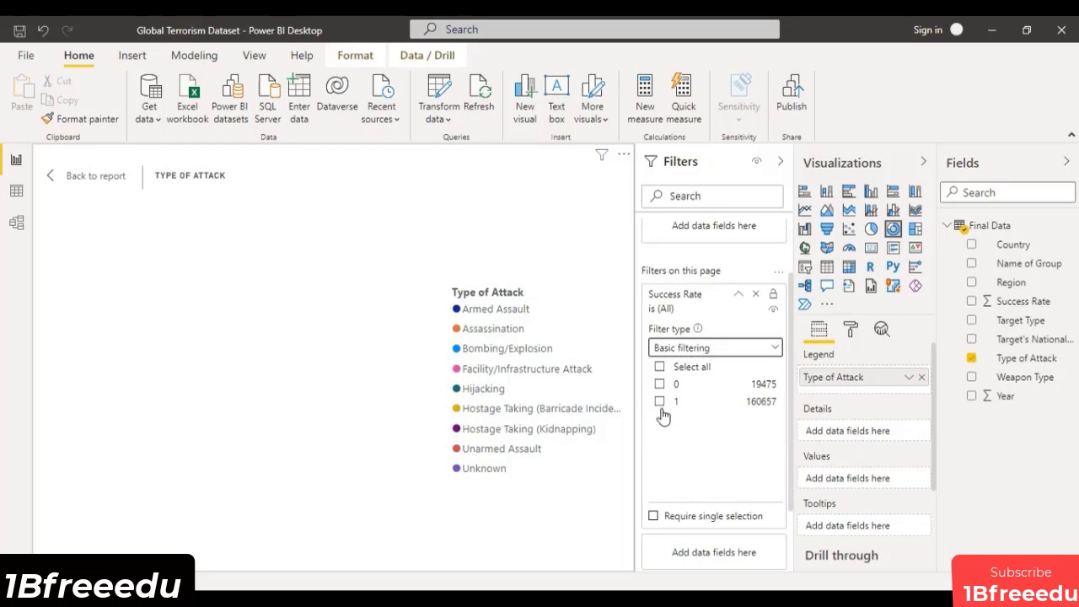
pyautogui.click(659, 402)
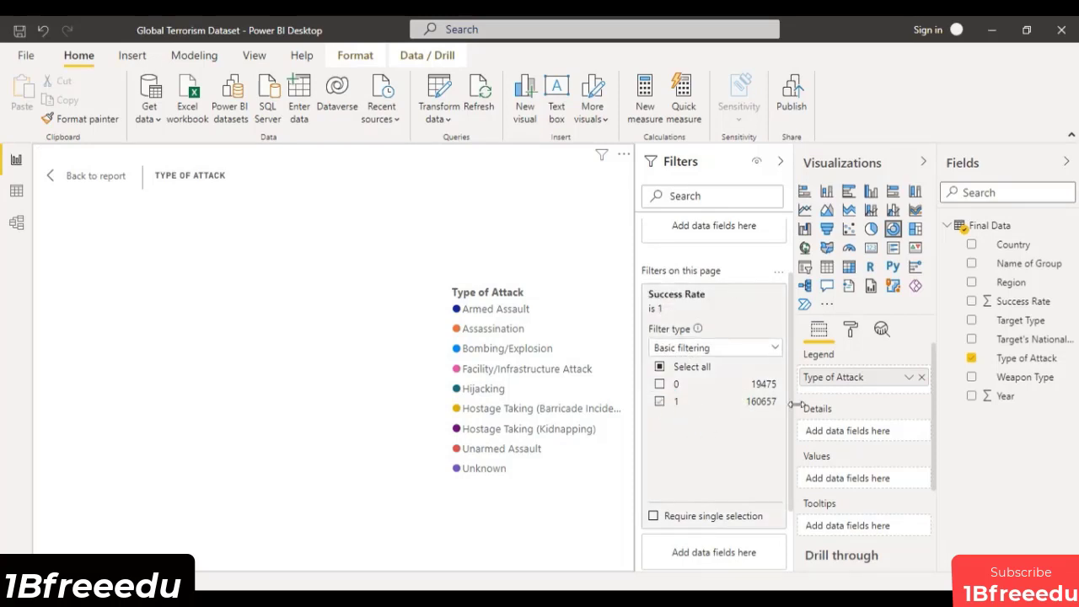
pyautogui.scroll(2, 749, 475)
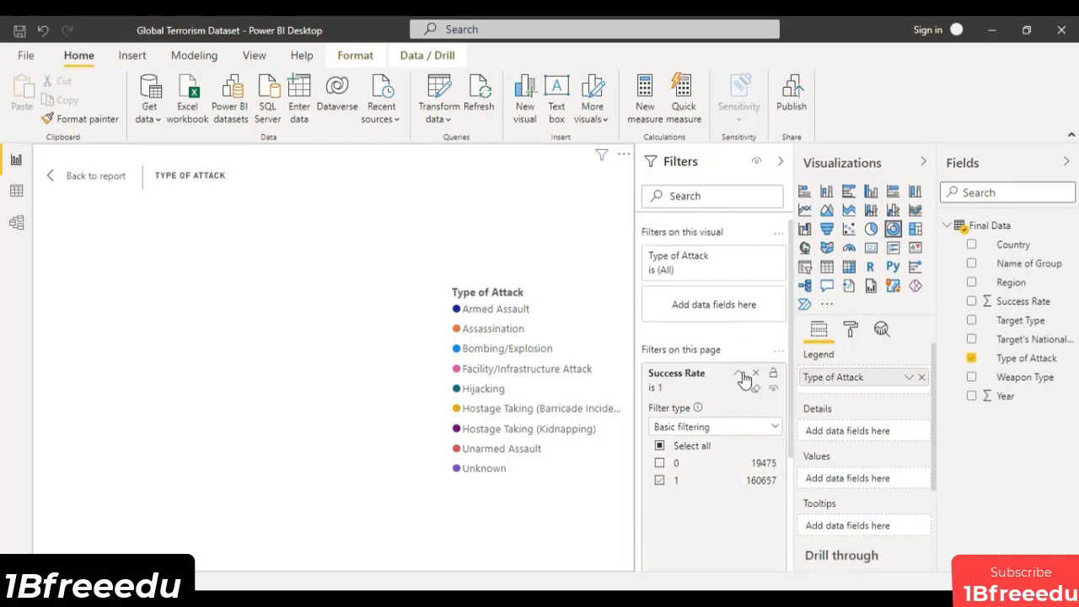
pyautogui.click(739, 375)
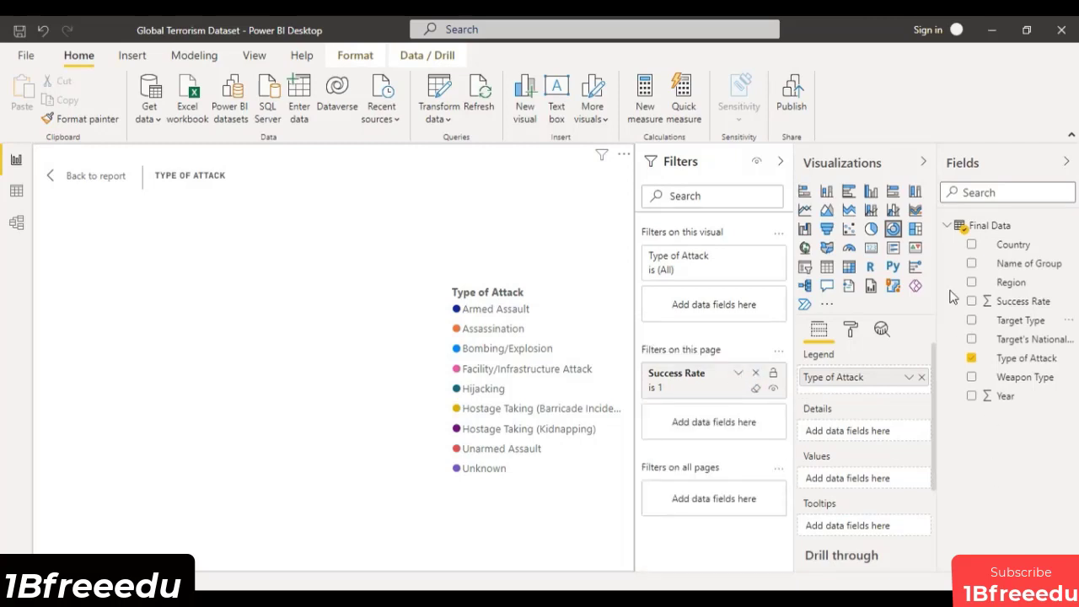
# Use the Success Rate field as the donut chart's values.
pyautogui.moveTo(1036, 308); pyautogui.dragTo(891, 482)
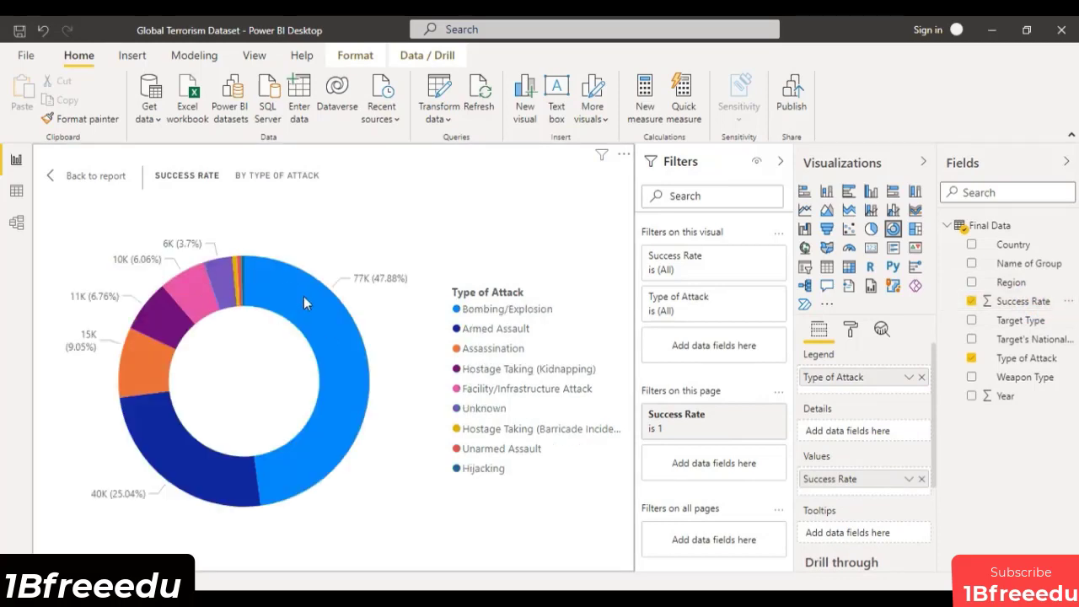
pyautogui.moveTo(279, 463)
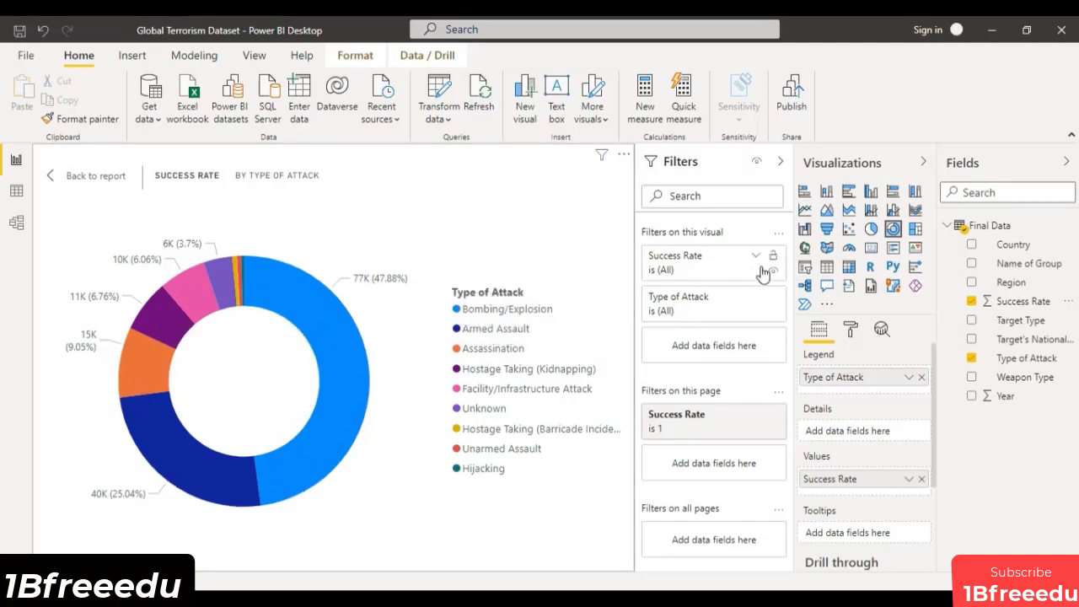
# Limit the donut chart's Type of Attack filter to the top 3 items by Success Rate using Top N filtering.
pyautogui.click(756, 297)
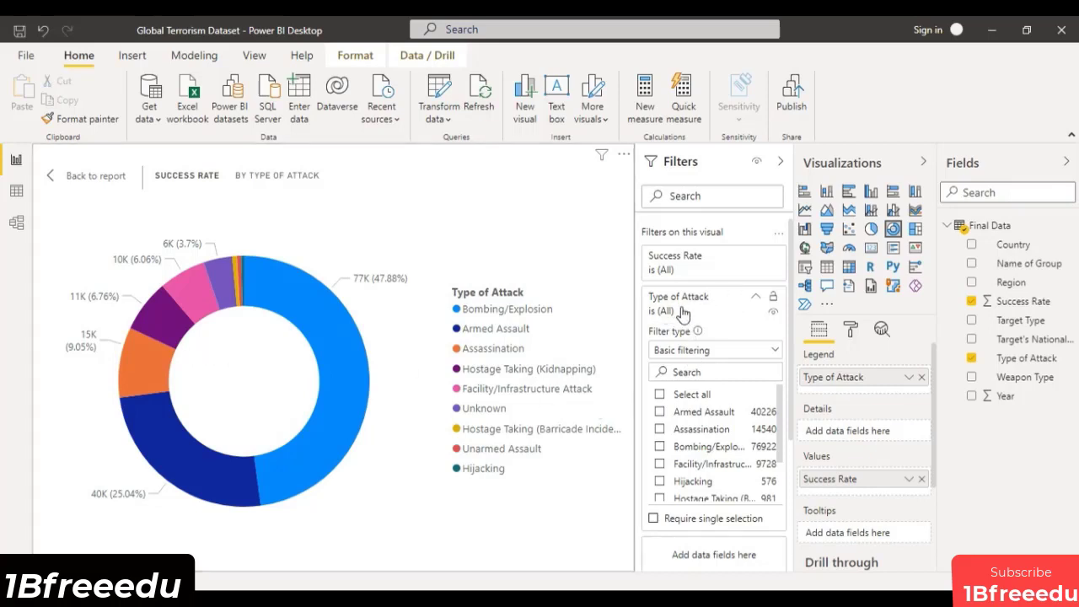
pyautogui.click(758, 296)
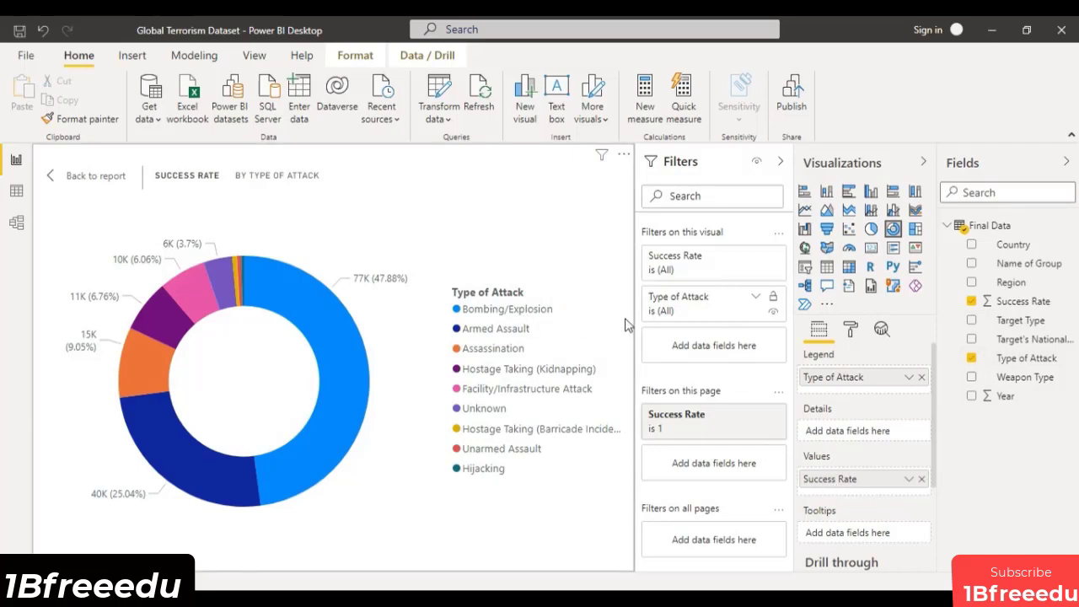
pyautogui.moveTo(352, 422)
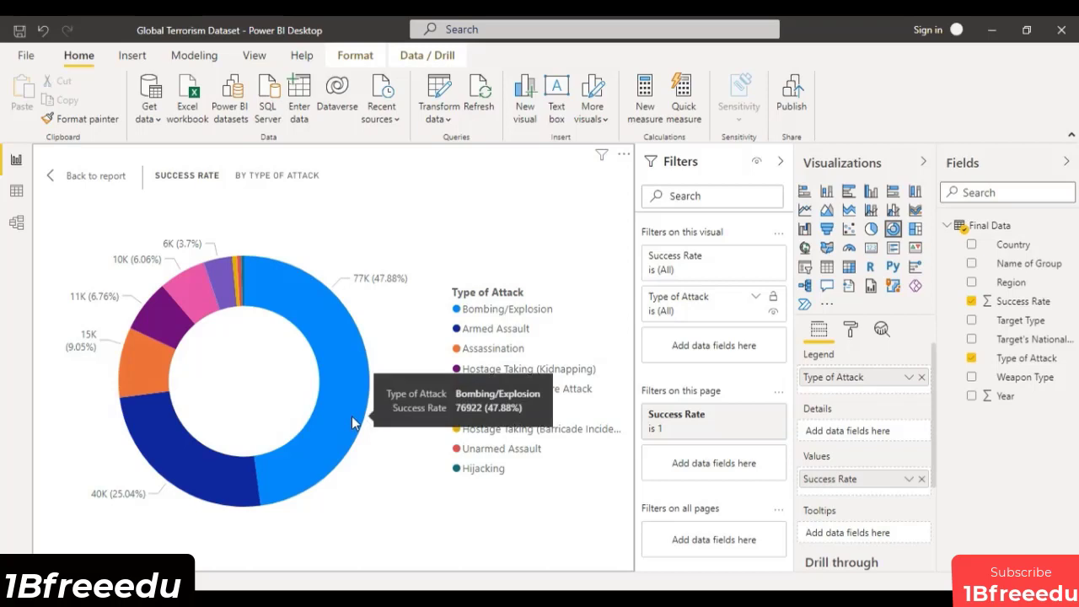
pyautogui.click(758, 299)
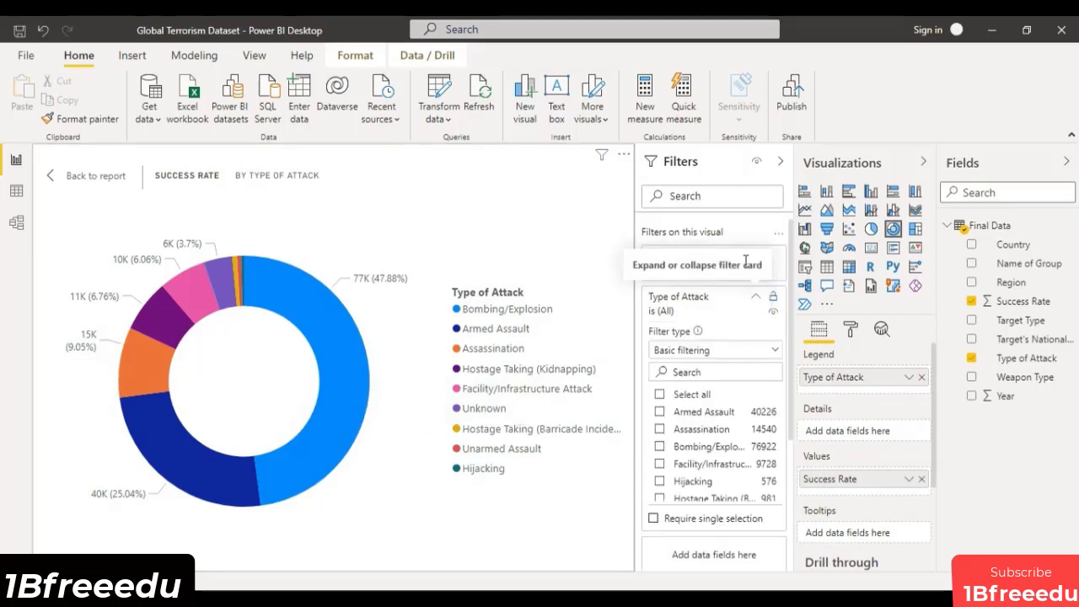
pyautogui.click(754, 356)
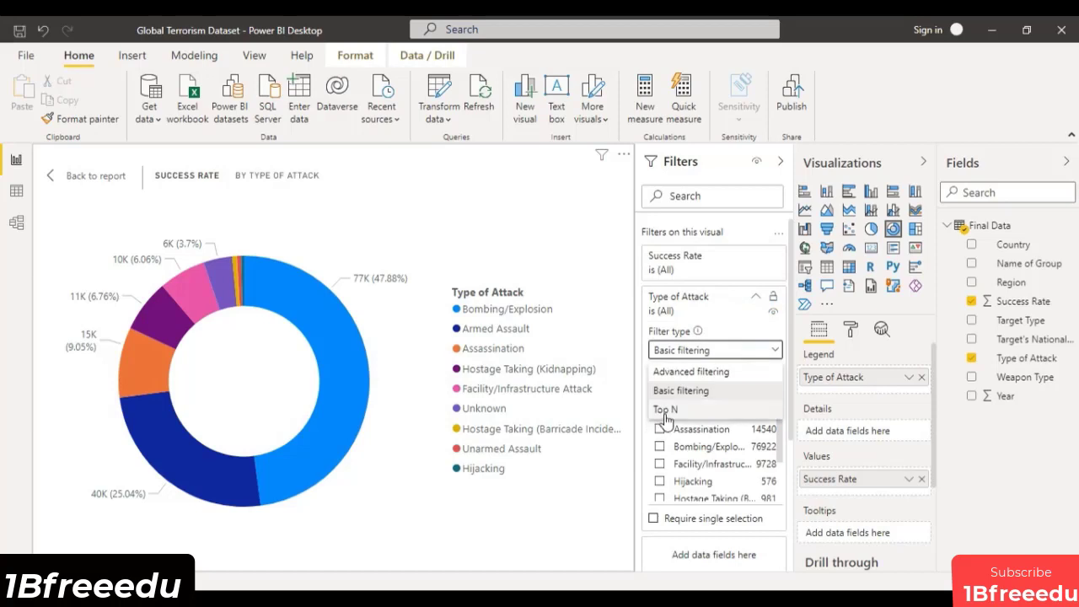
pyautogui.click(665, 408)
pyautogui.click(754, 391)
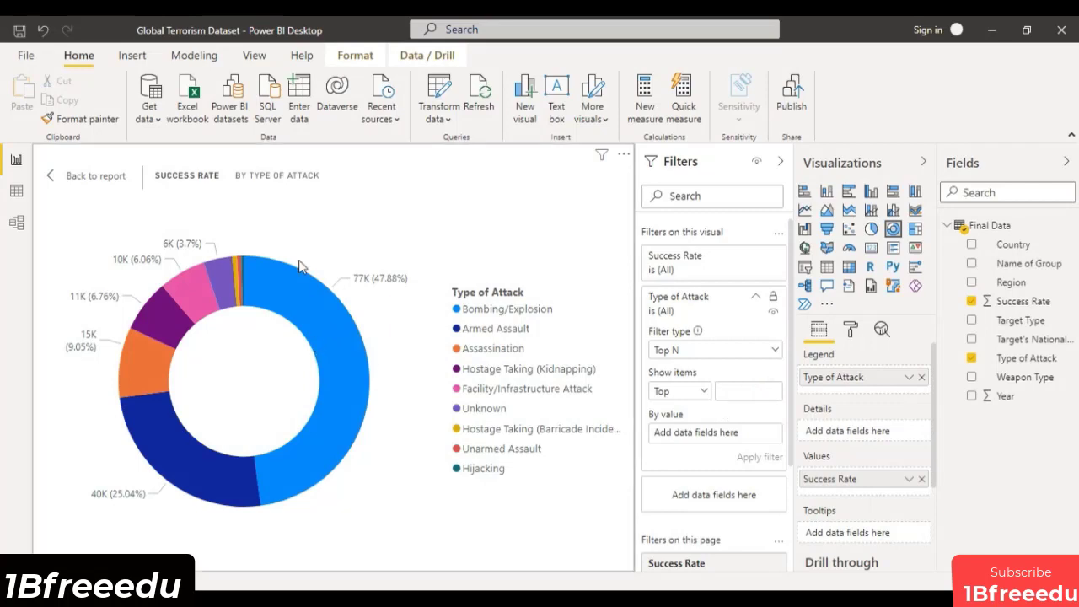
pyautogui.click(703, 392)
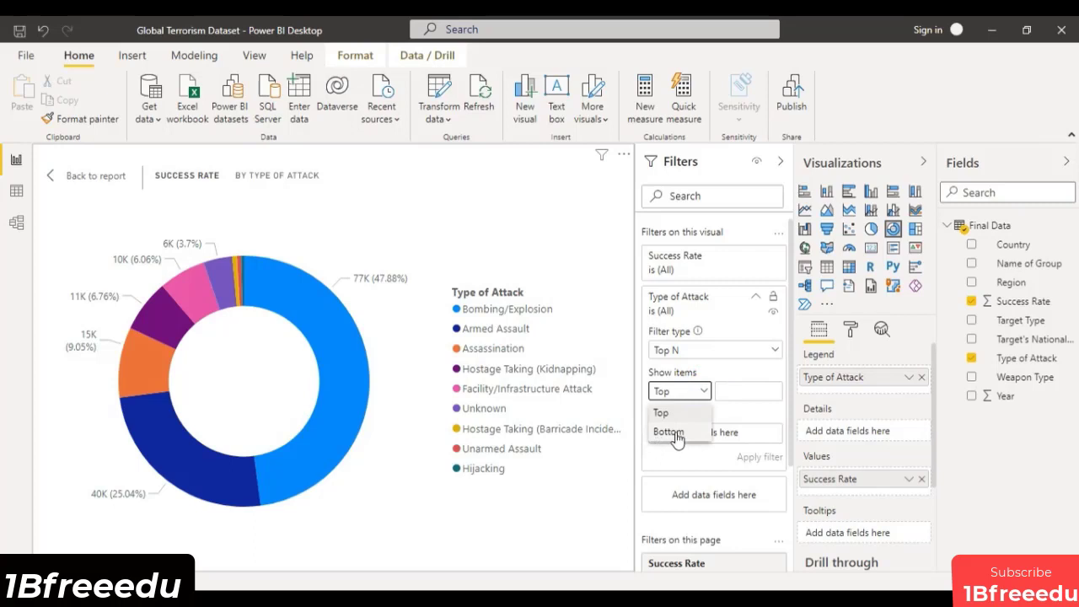
pyautogui.click(685, 411)
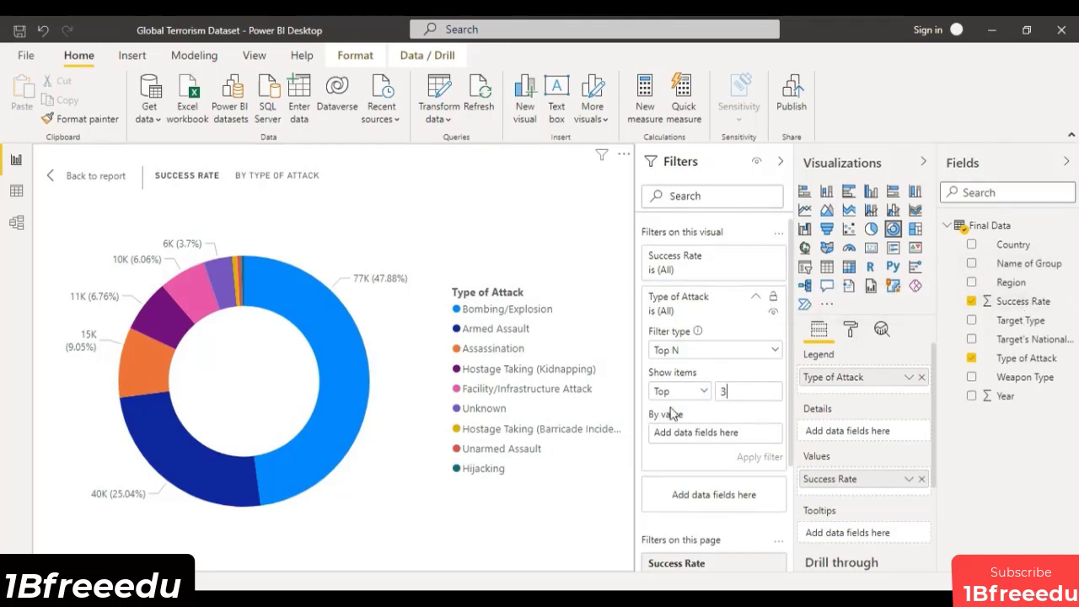
pyautogui.moveTo(1023, 301); pyautogui.dragTo(757, 445)
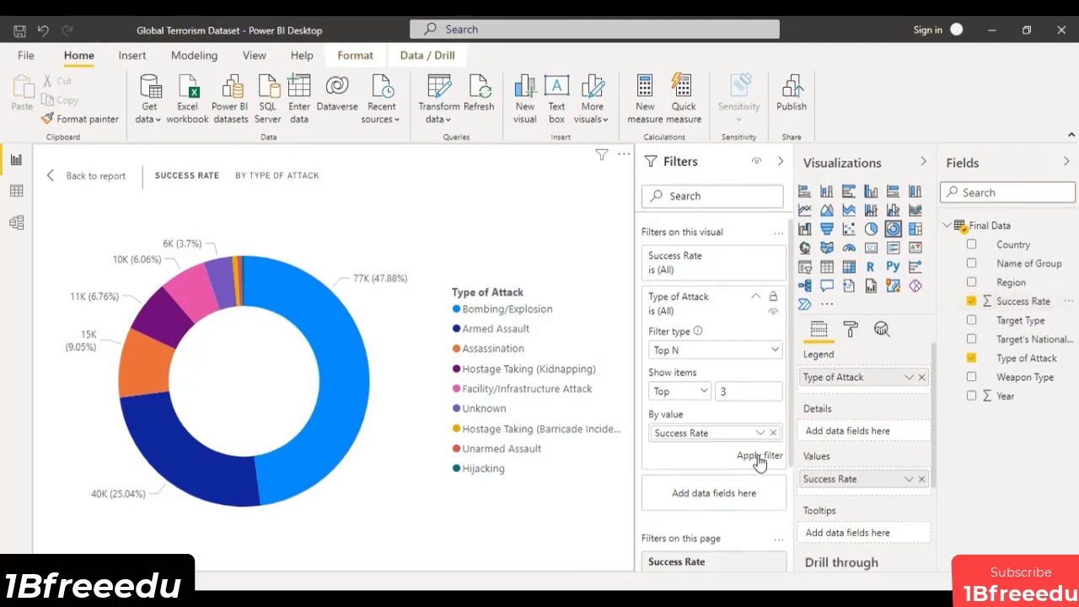
pyautogui.click(759, 456)
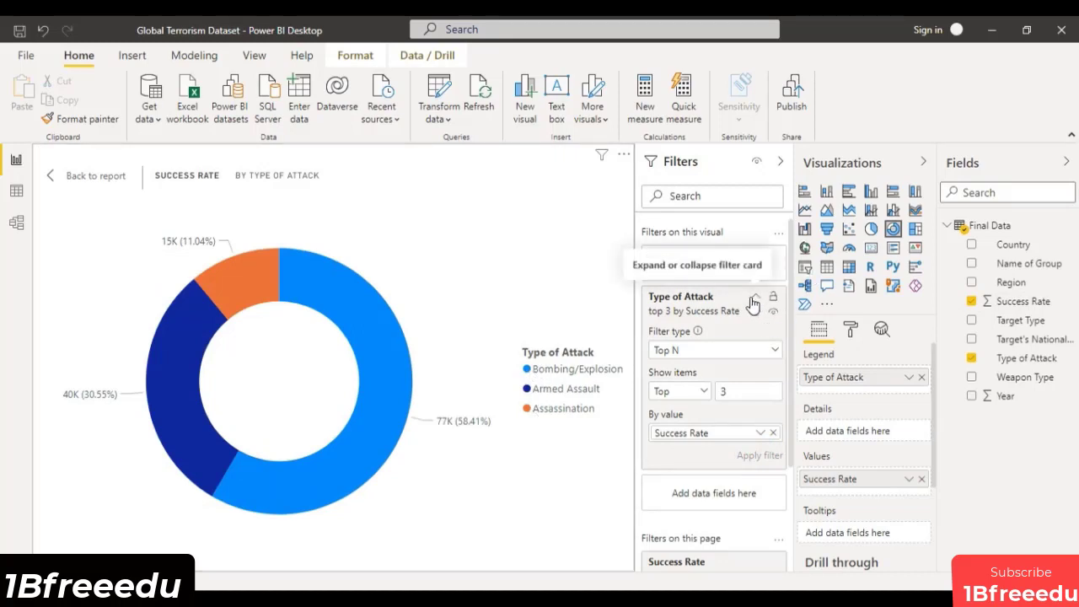
pyautogui.click(755, 296)
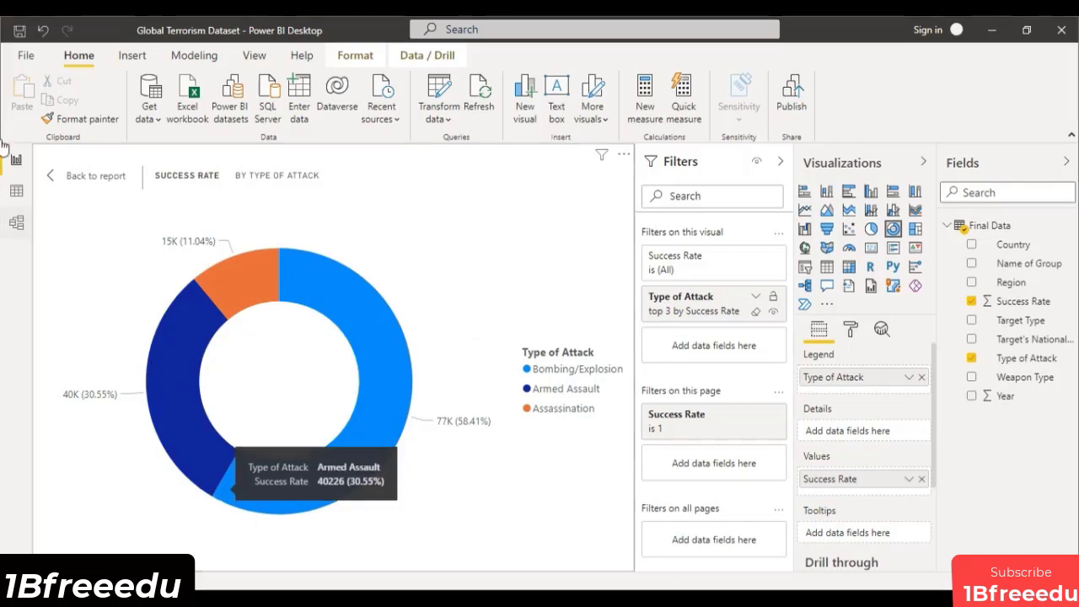
# Return to the report page to view the donut chart and reopen it in focus mode.
pyautogui.click(72, 181)
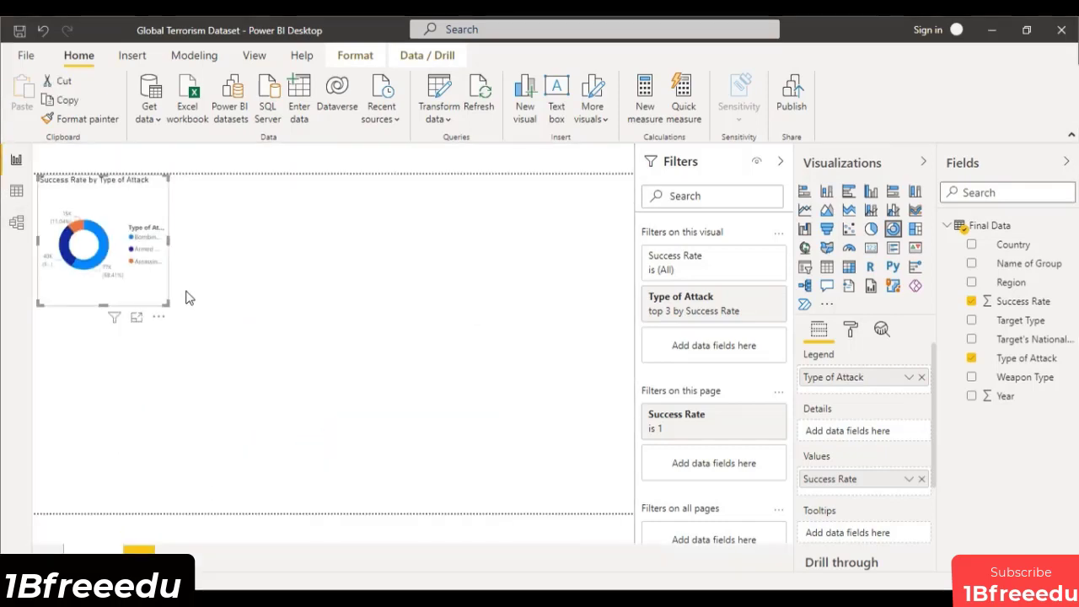
pyautogui.click(230, 231)
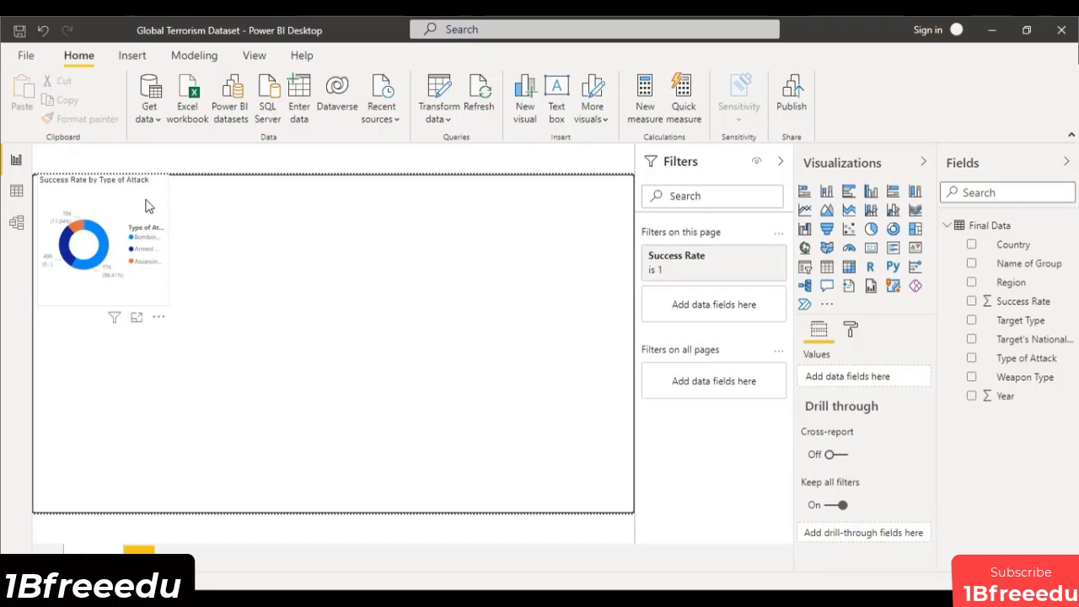
pyautogui.click(146, 205)
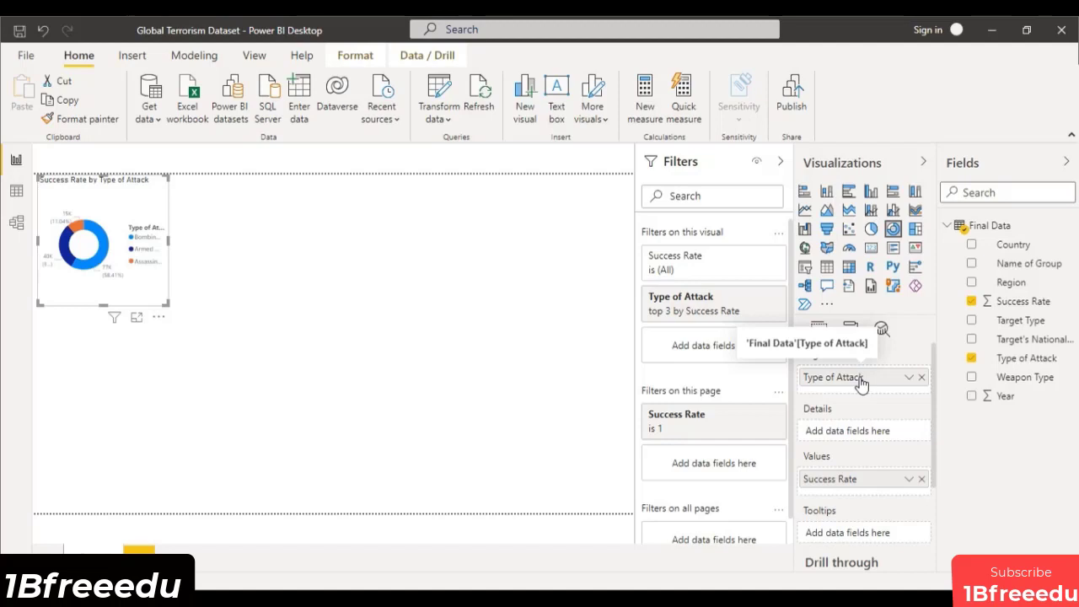
pyautogui.click(137, 317)
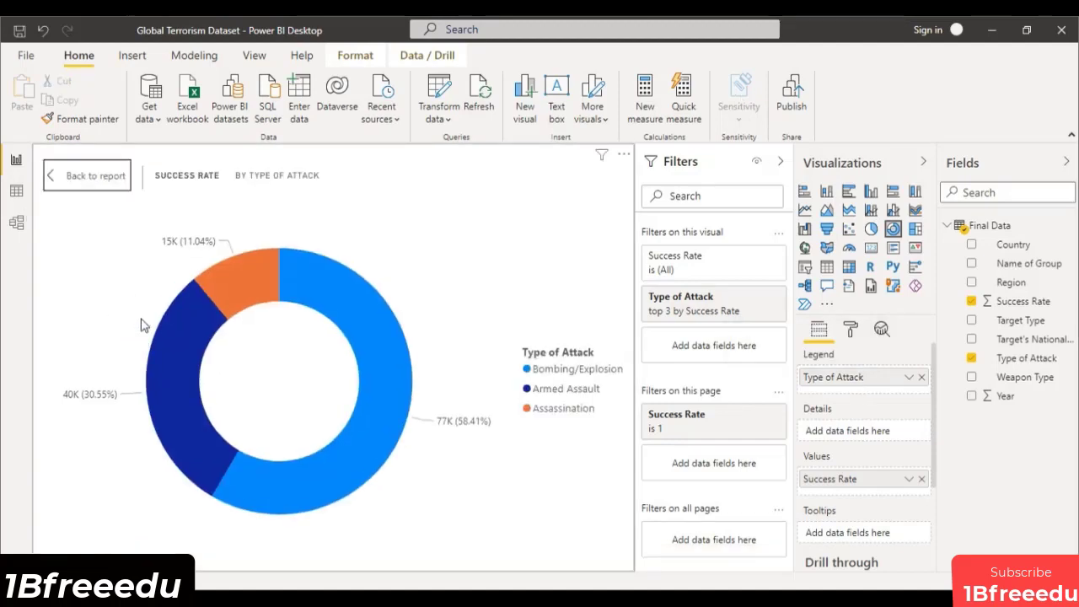
# Set the donut chart's legend position to Top Center.
pyautogui.click(853, 332)
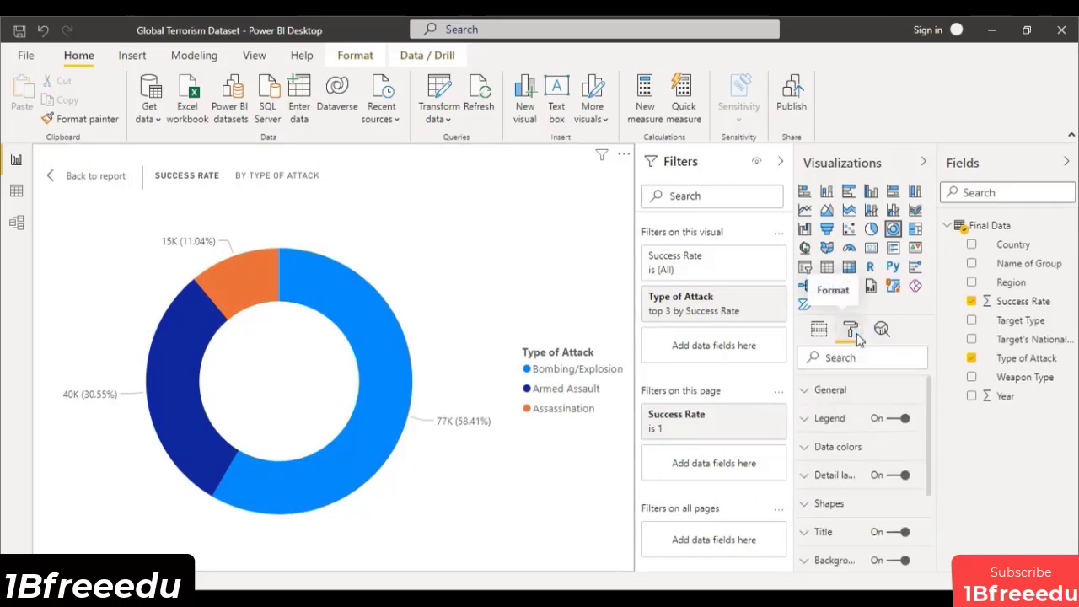
pyautogui.click(816, 426)
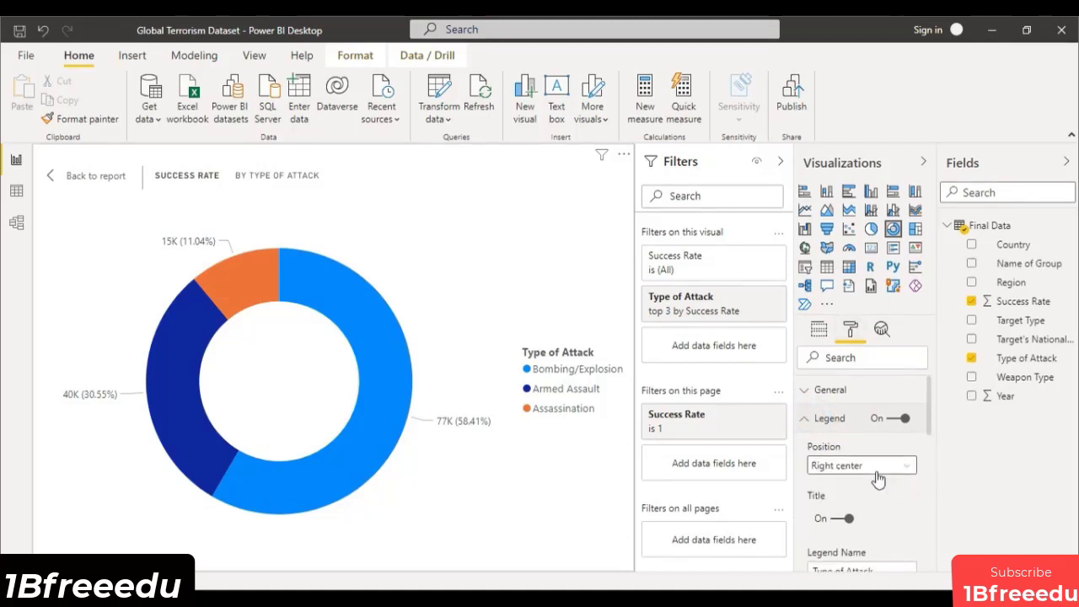
pyautogui.click(877, 477)
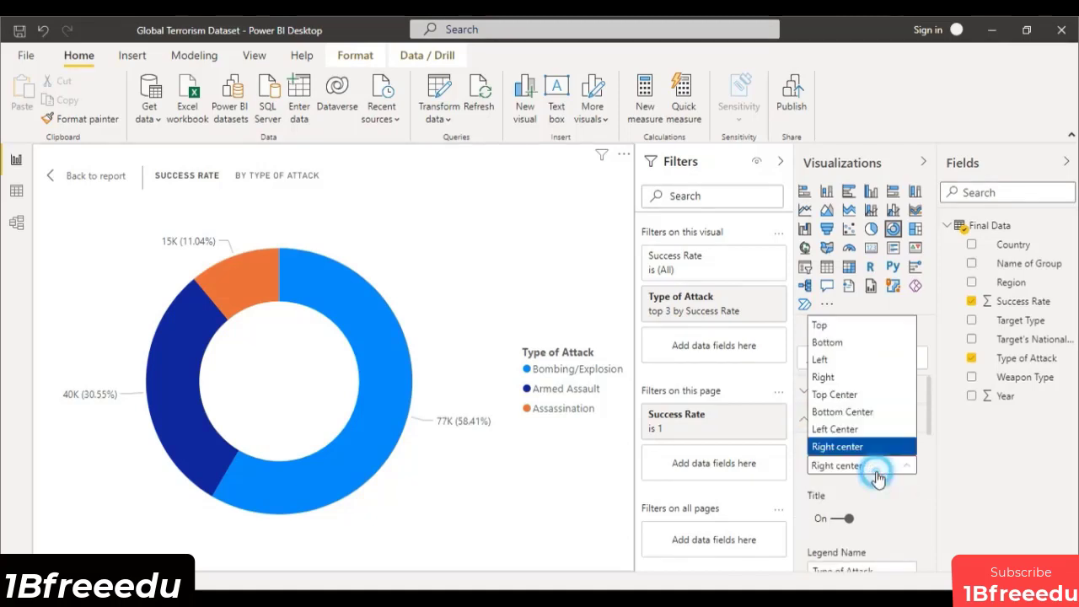
pyautogui.click(857, 395)
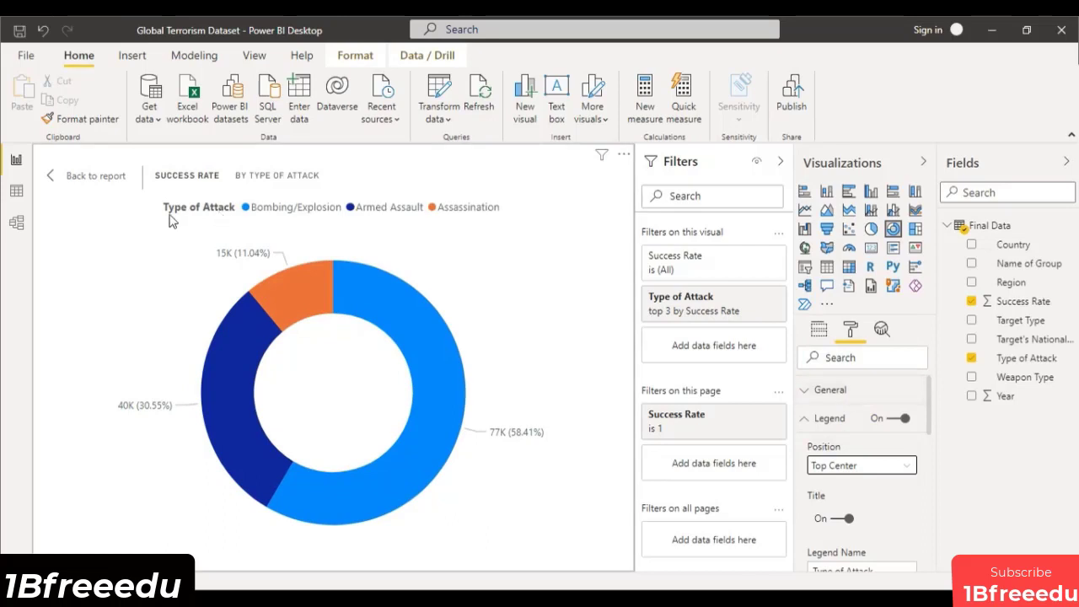
pyautogui.click(806, 417)
# Give the Bombing/Explosion slice the custom dark red color #970404.
pyautogui.click(807, 446)
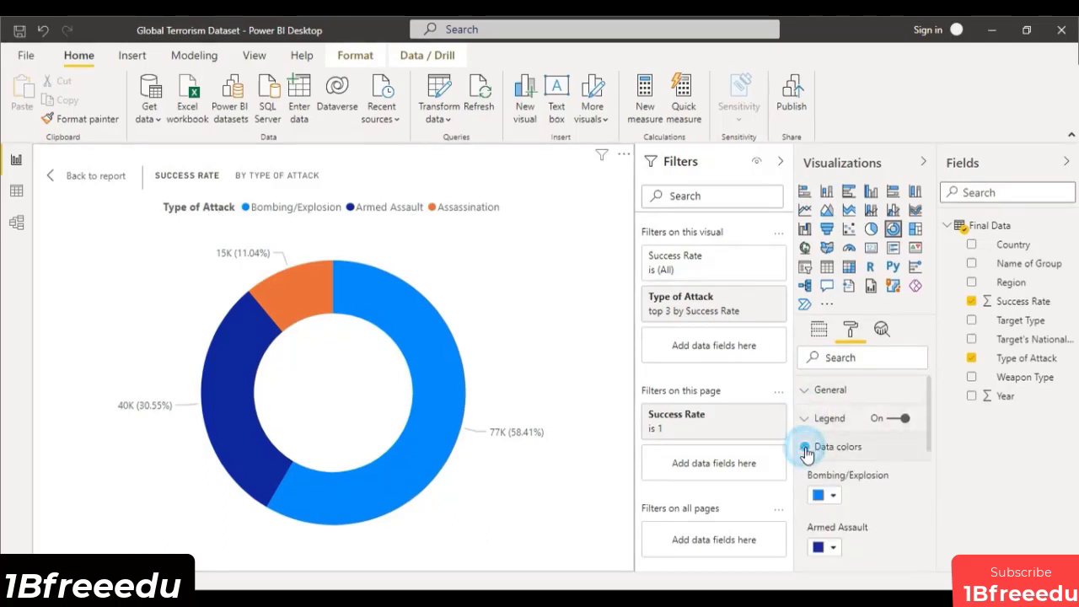
pyautogui.click(835, 497)
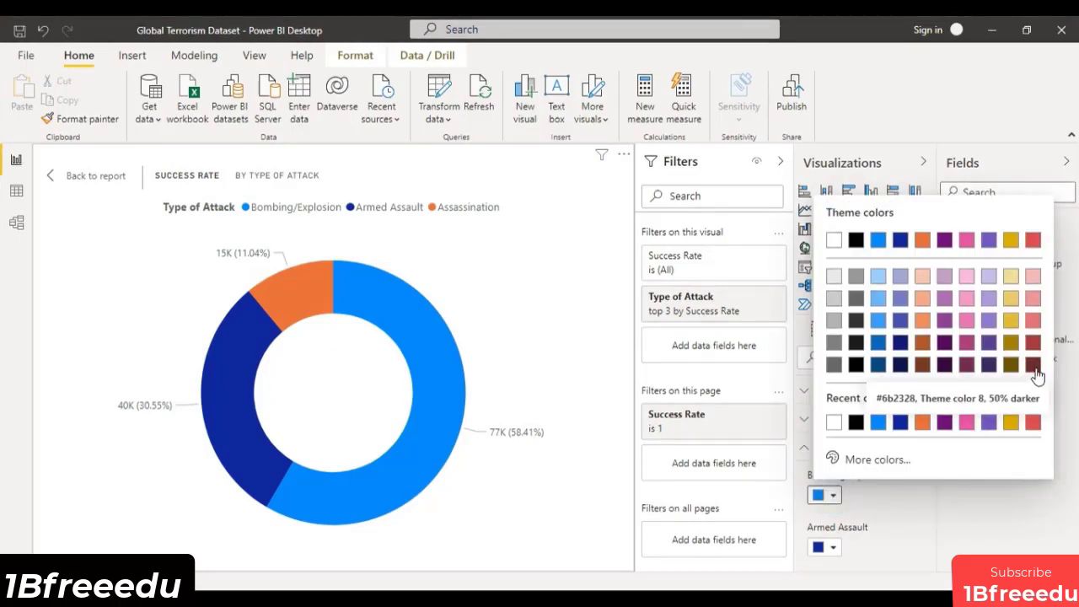
pyautogui.click(891, 460)
pyautogui.moveTo(880, 400); pyautogui.dragTo(828, 400)
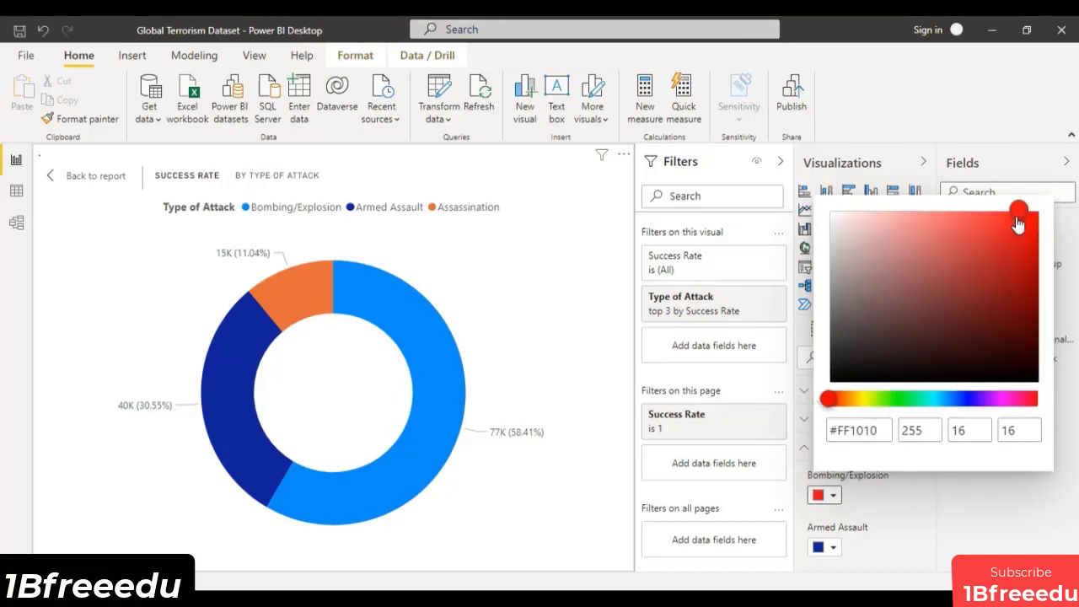
pyautogui.moveTo(1018, 211); pyautogui.dragTo(1034, 294)
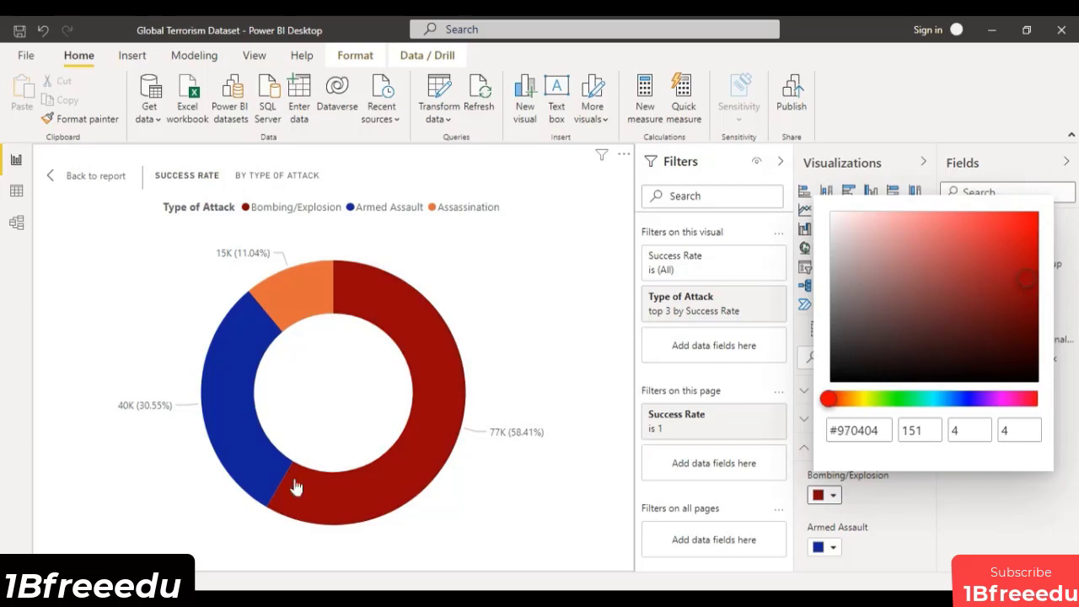
pyautogui.click(947, 494)
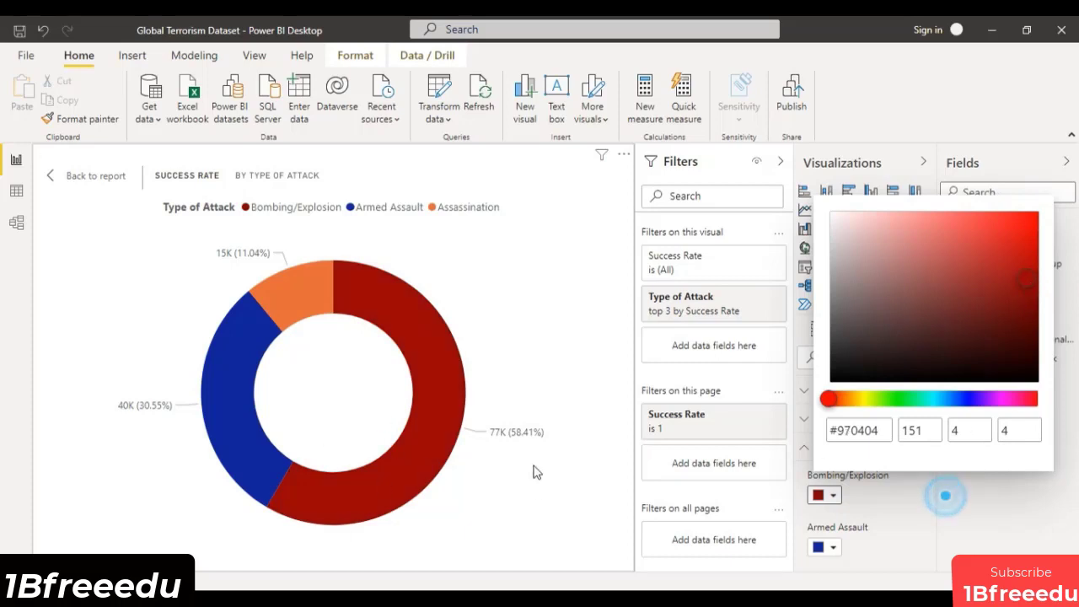
# Recolor the donut chart's Armed Assault slice with the second-darkest shade of the red theme color.
pyautogui.click(831, 547)
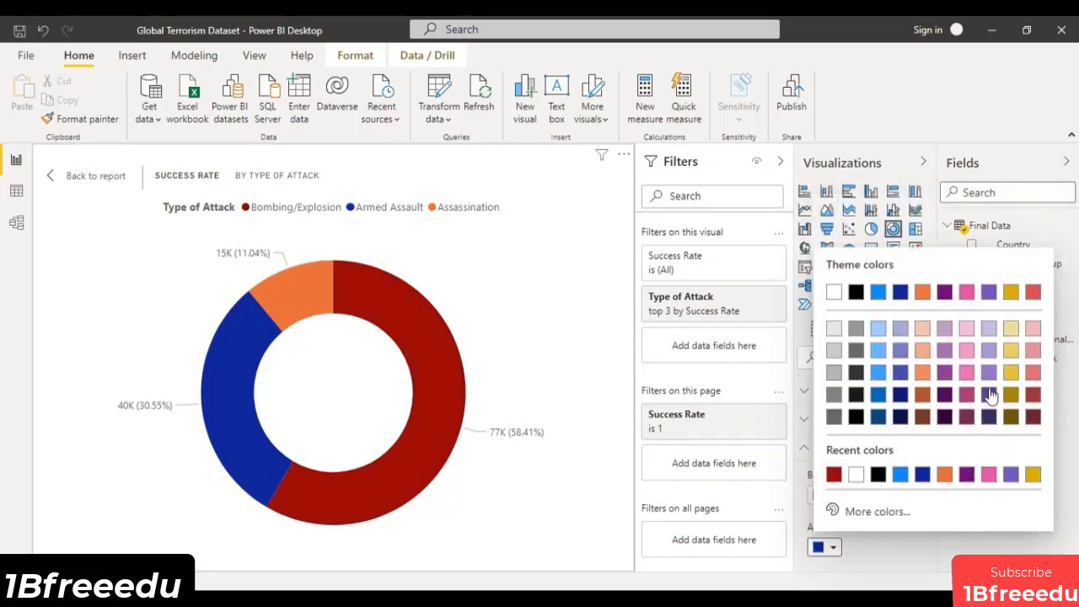
pyautogui.click(1032, 394)
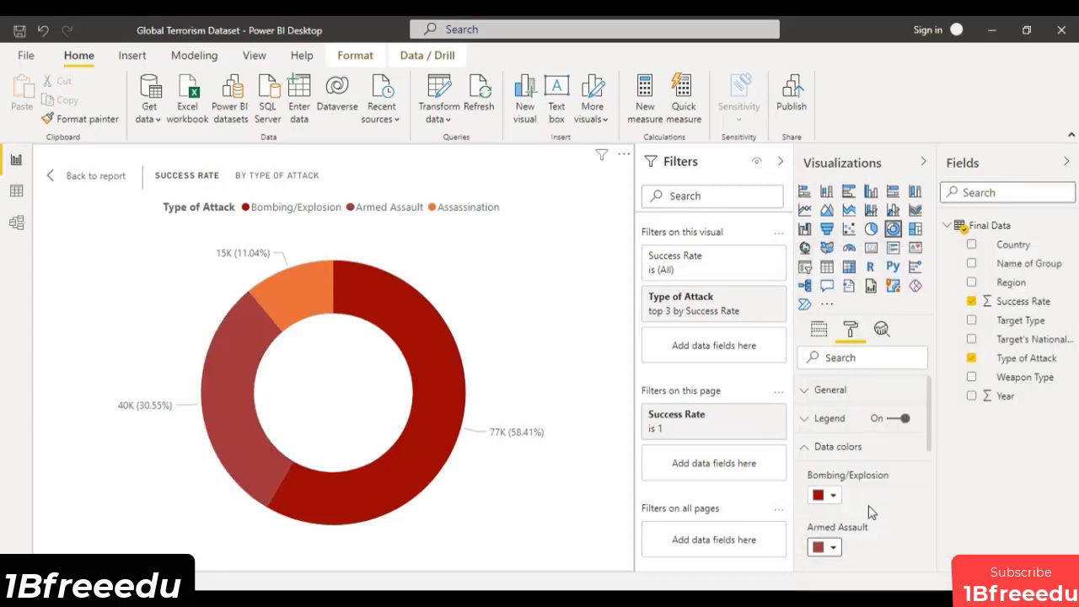
# Try a lighter red theme shade and the Armed Assault slice's red on the Assassination slice.
pyautogui.click(835, 520)
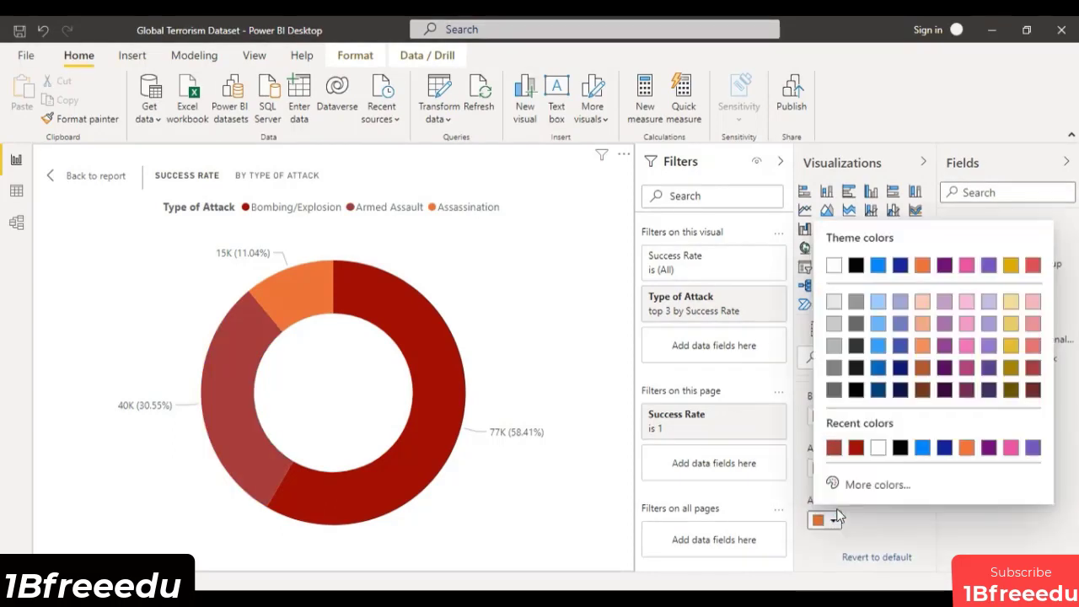
pyautogui.click(1033, 346)
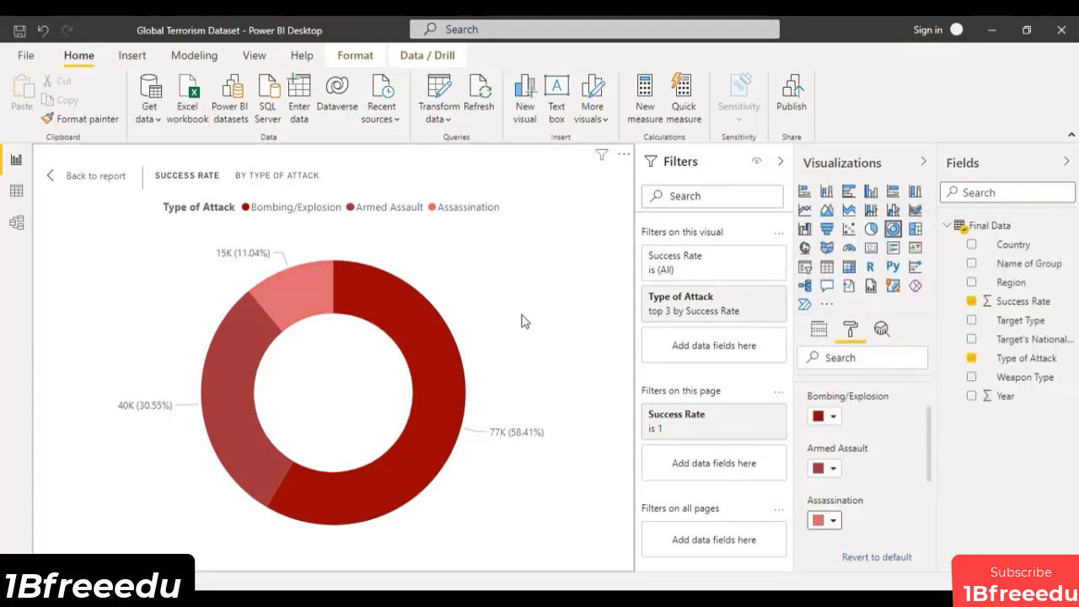
pyautogui.click(834, 520)
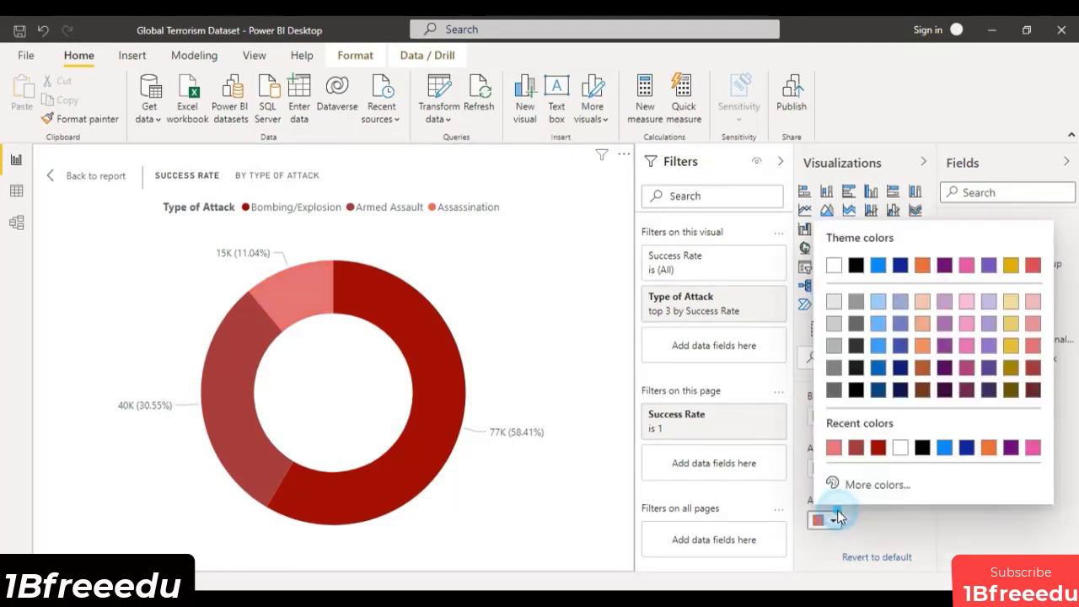
pyautogui.click(1033, 346)
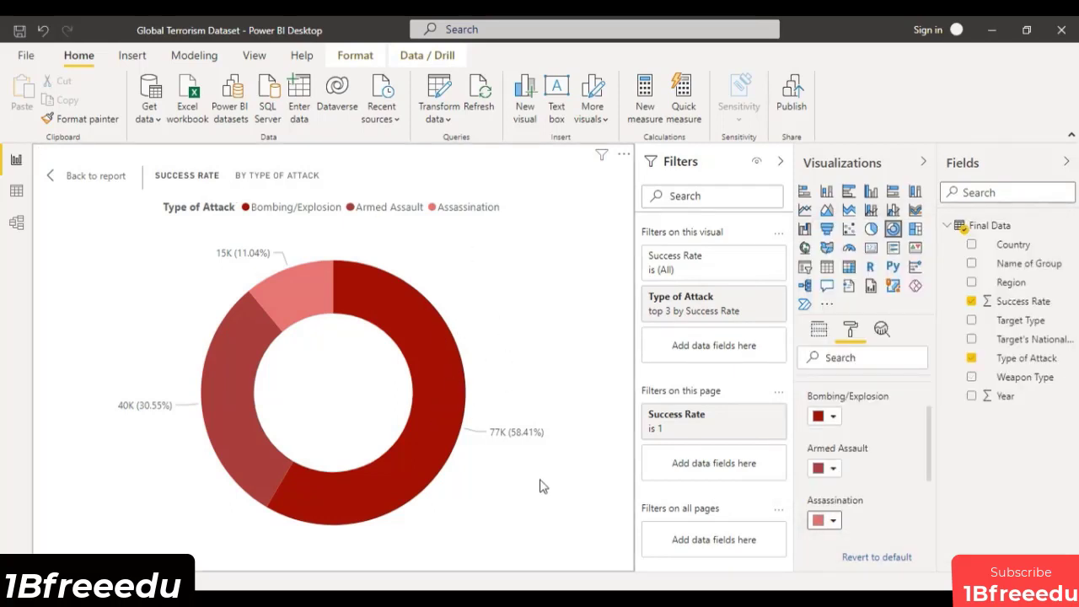
pyautogui.click(830, 520)
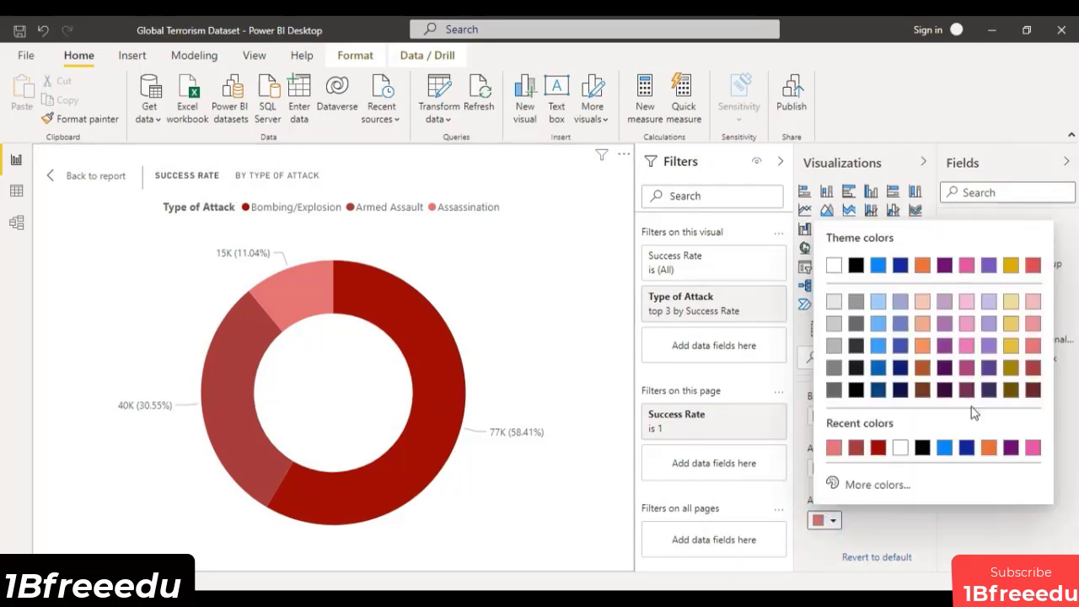
pyautogui.click(1033, 367)
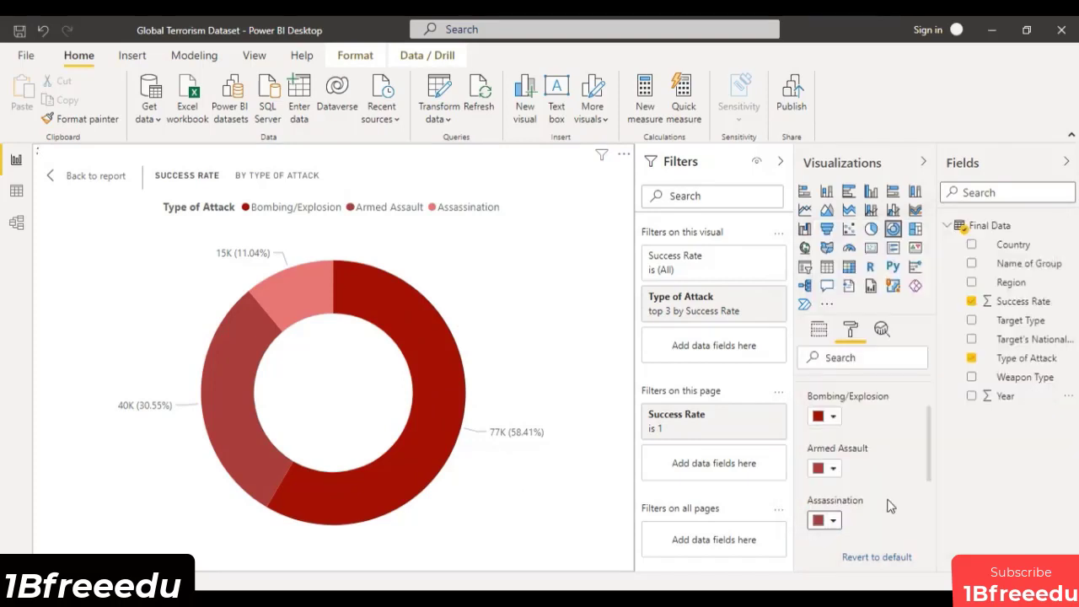
# Give the Assassination slice the darkest shade of the red theme color and close the data color settings.
pyautogui.click(831, 522)
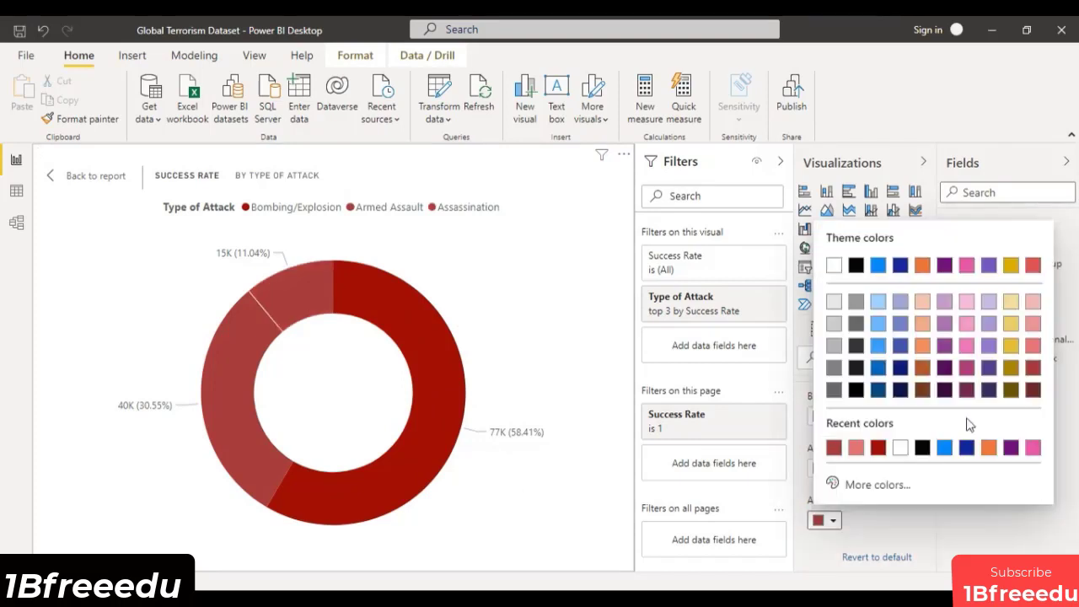
pyautogui.click(1035, 391)
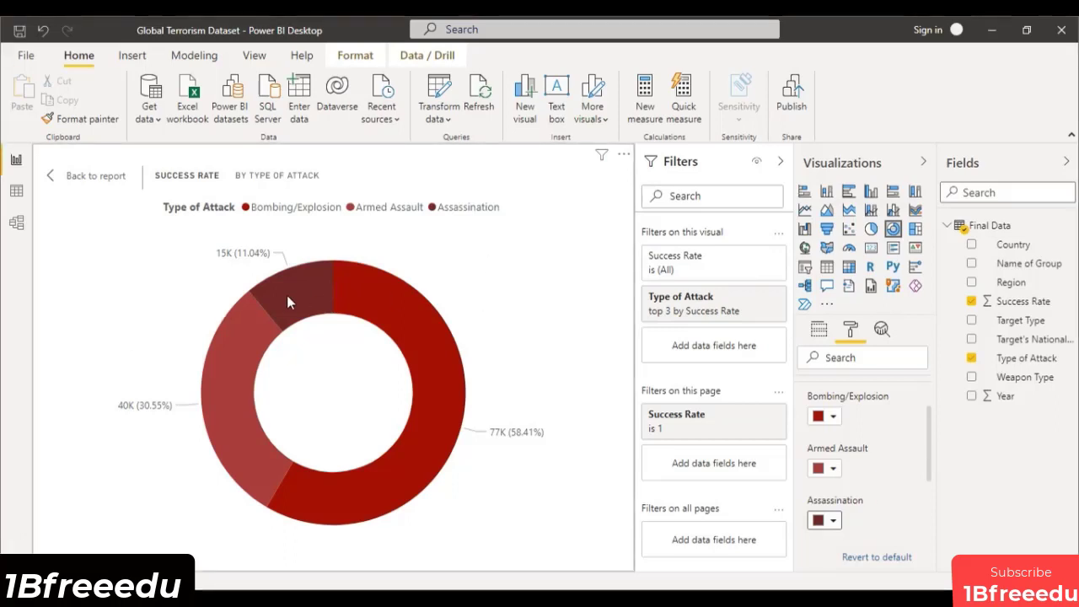
pyautogui.scroll(2, 872, 455)
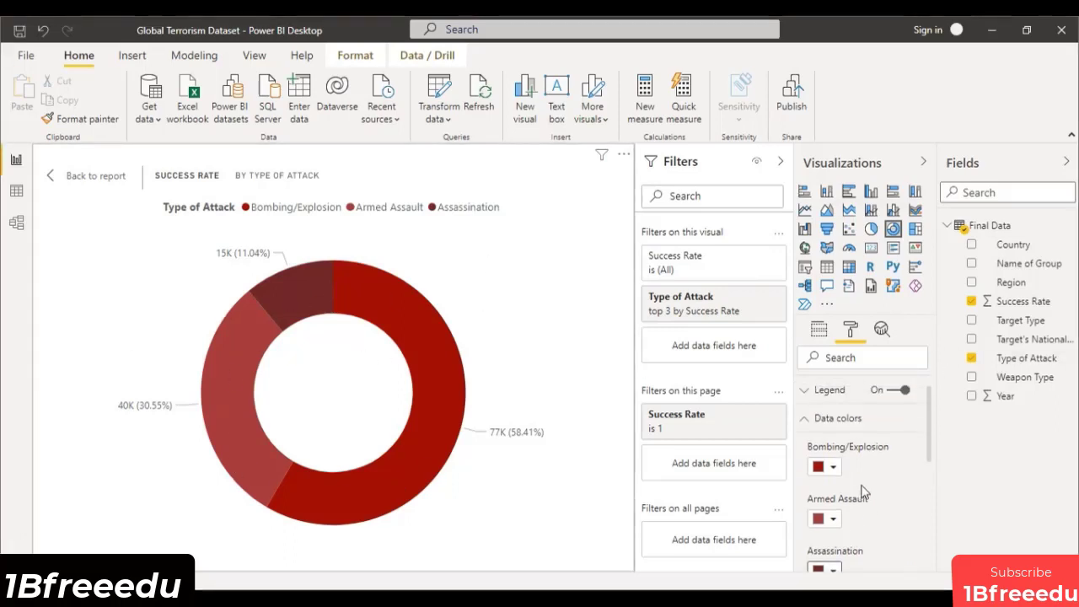
pyautogui.click(812, 451)
# Set the label position of the donut chart's detail labels to Inside.
pyautogui.scroll(-3, 894, 430)
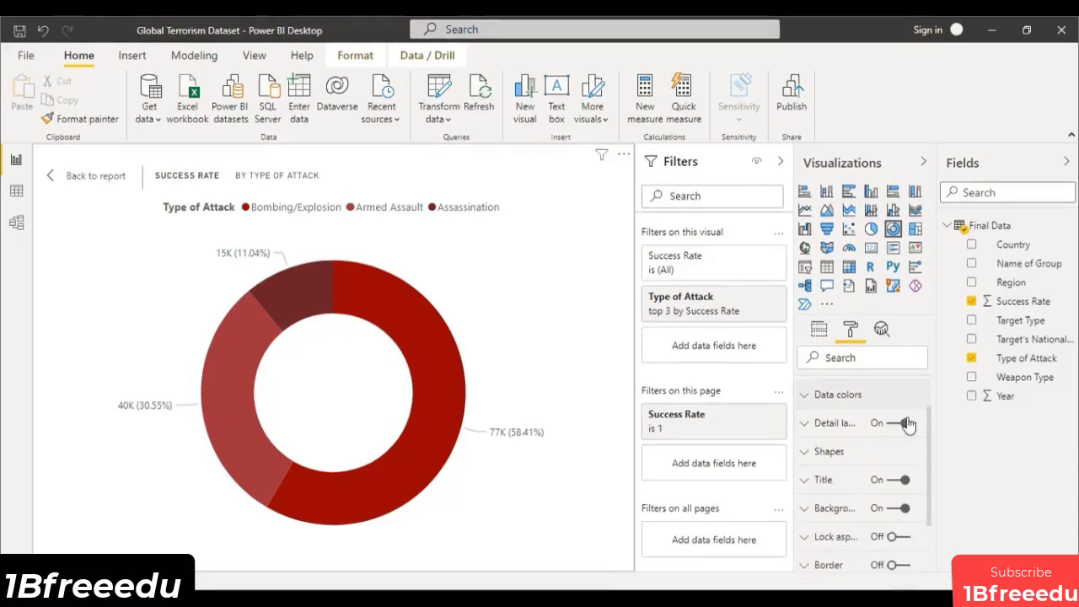
pyautogui.click(809, 402)
pyautogui.scroll(-3, 906, 469)
pyautogui.scroll(-5, 905, 466)
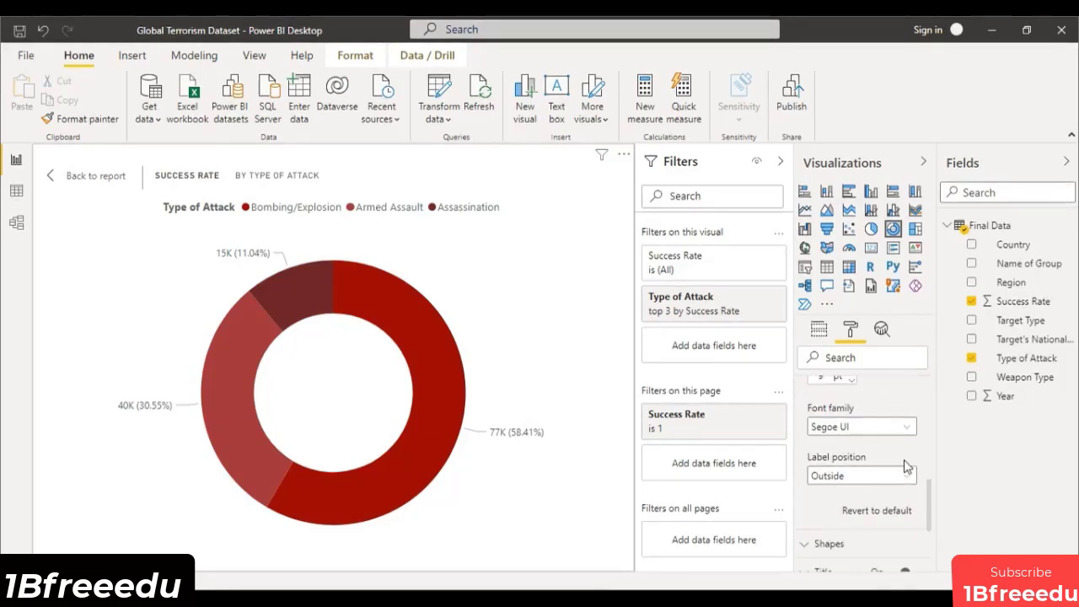
pyautogui.click(895, 408)
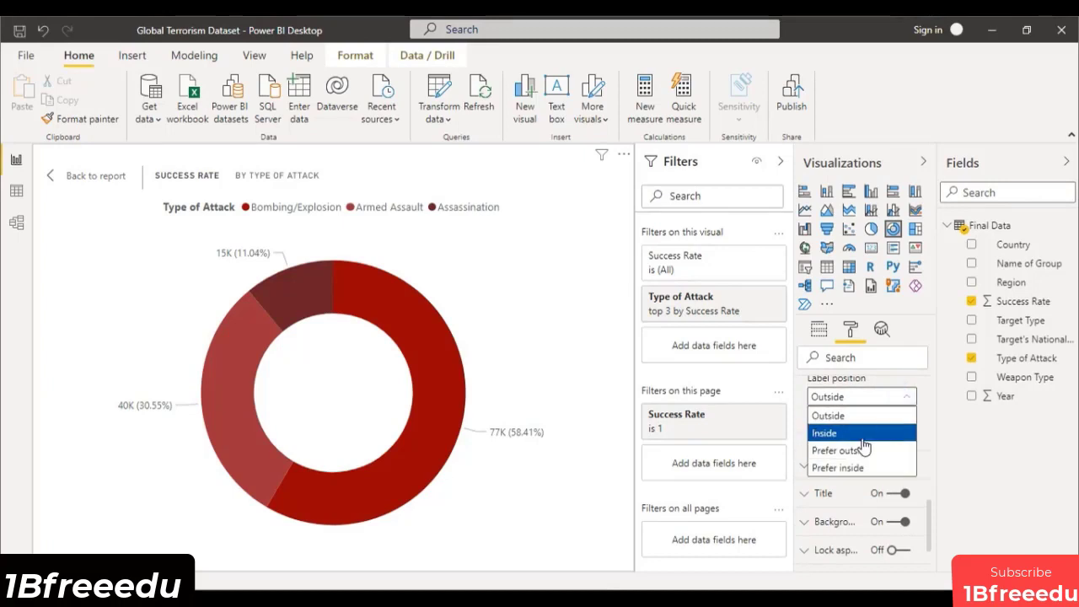
pyautogui.click(885, 432)
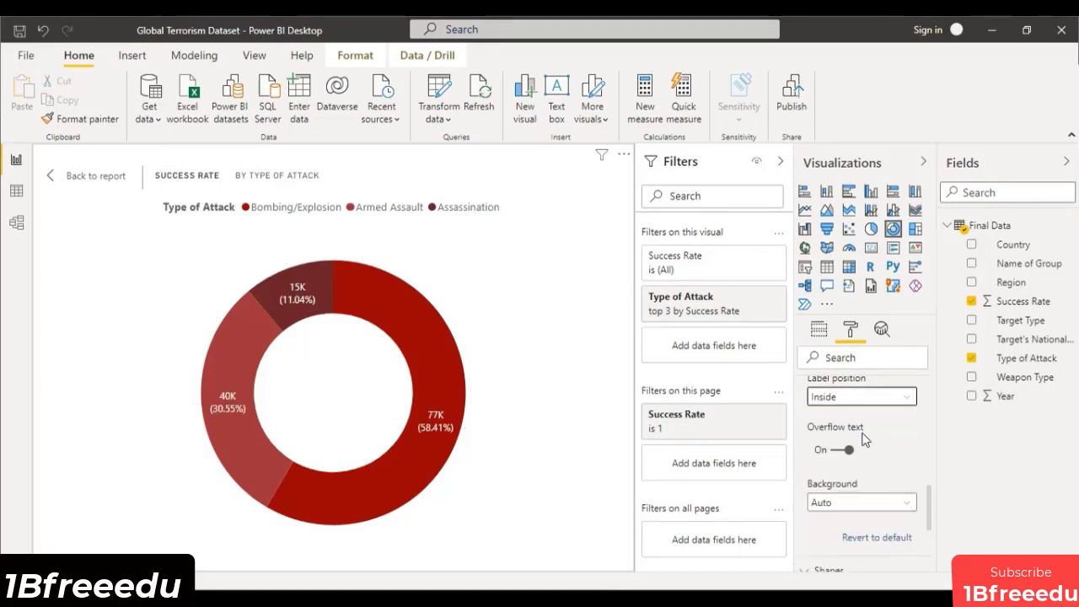
# Return to the report page and widen the donut chart.
pyautogui.click(80, 182)
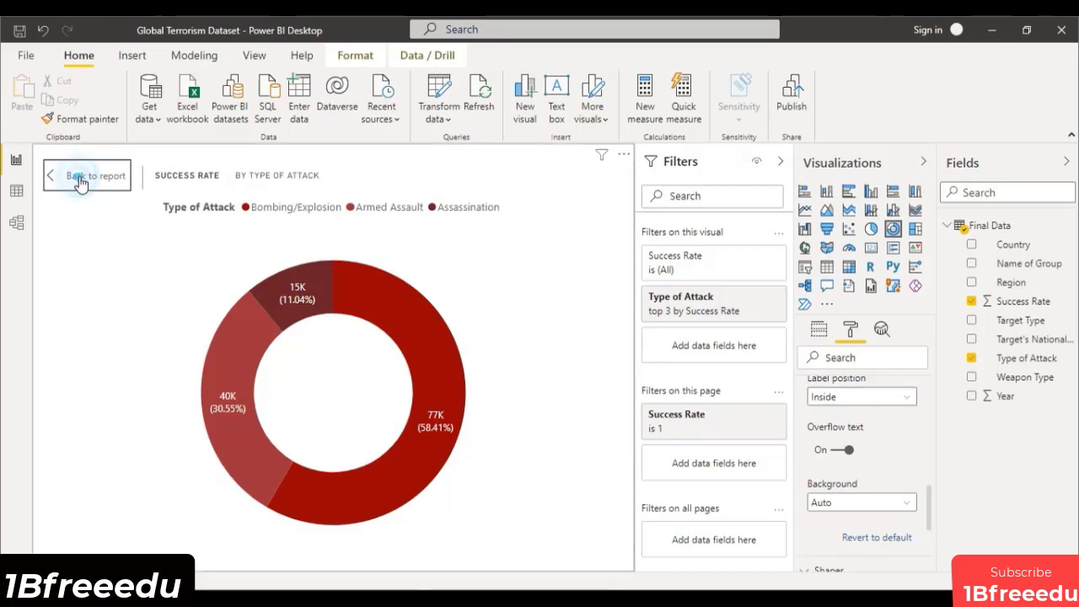
pyautogui.moveTo(170, 242); pyautogui.dragTo(263, 251)
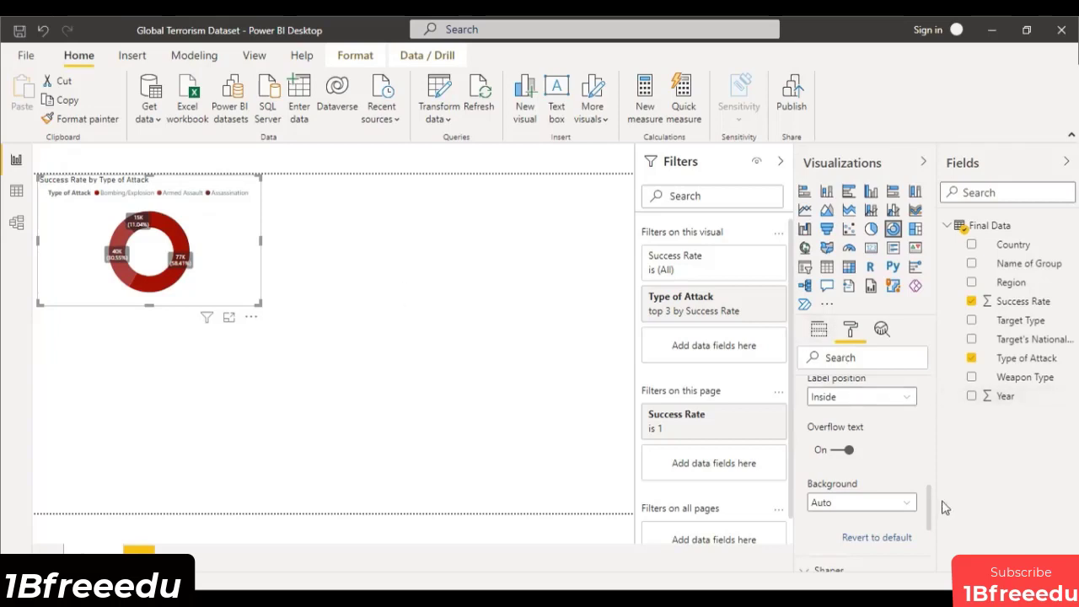
# Set the donut chart's legend position to Left Center and narrow the chart on the page.
pyautogui.scroll(5, 868, 481)
pyautogui.scroll(2, 816, 458)
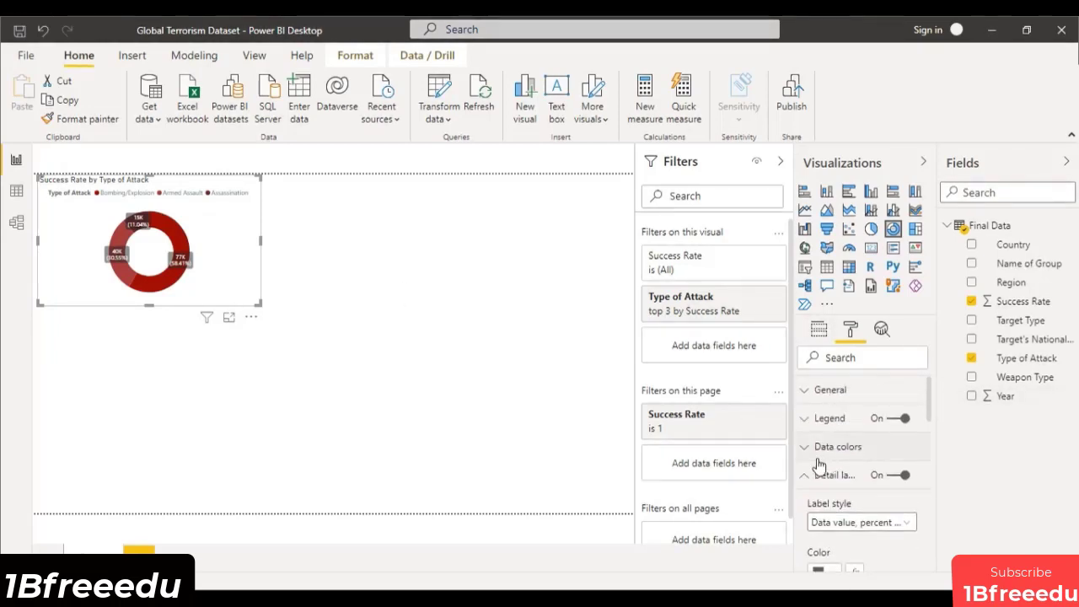
pyautogui.click(805, 418)
pyautogui.scroll(-3, 873, 445)
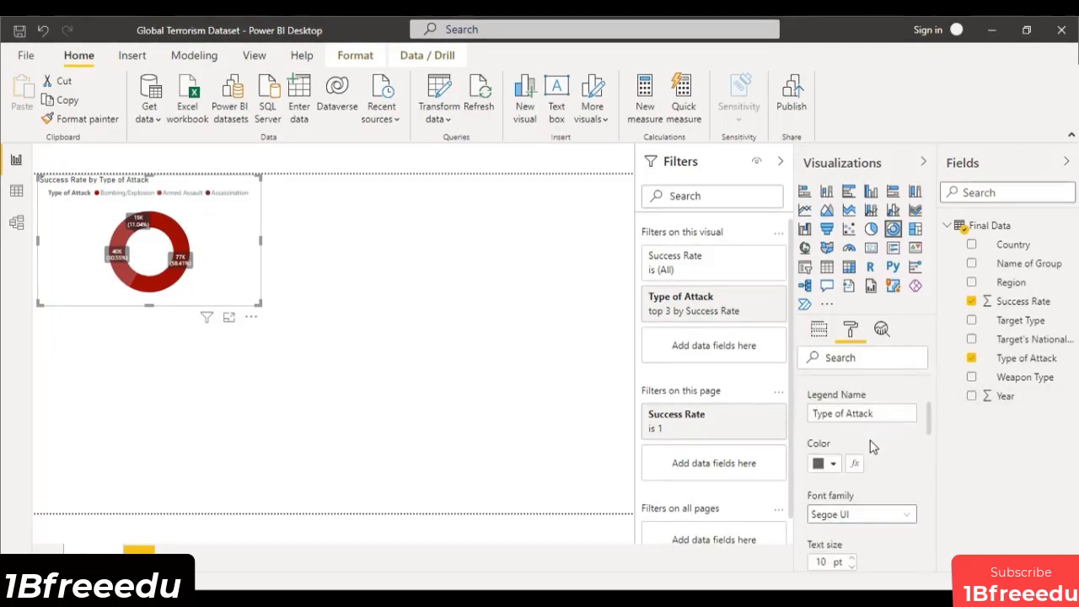
pyautogui.scroll(2, 873, 445)
pyautogui.click(877, 386)
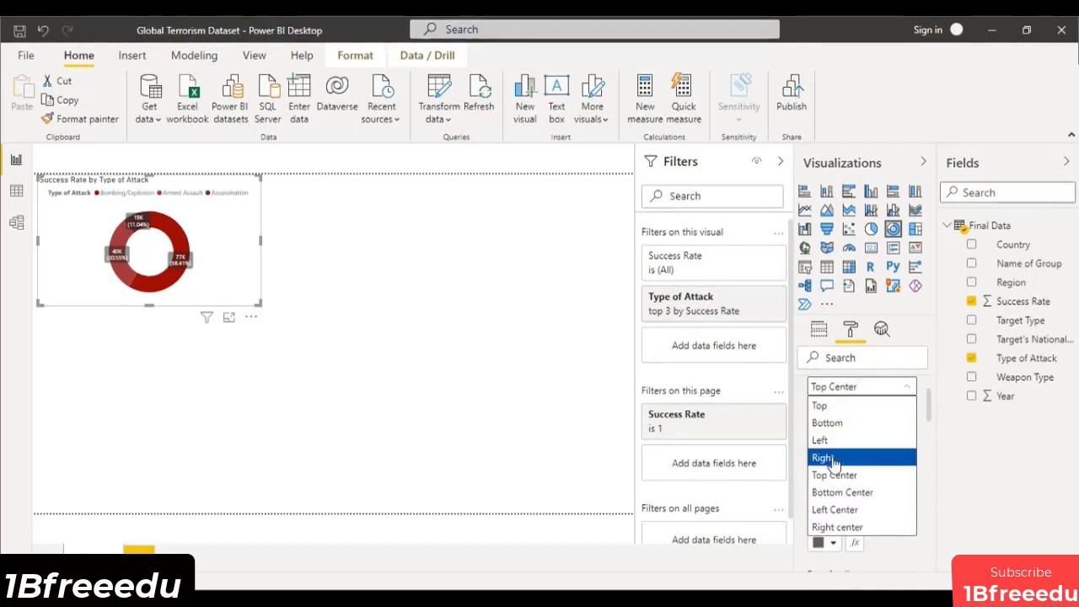
pyautogui.click(843, 510)
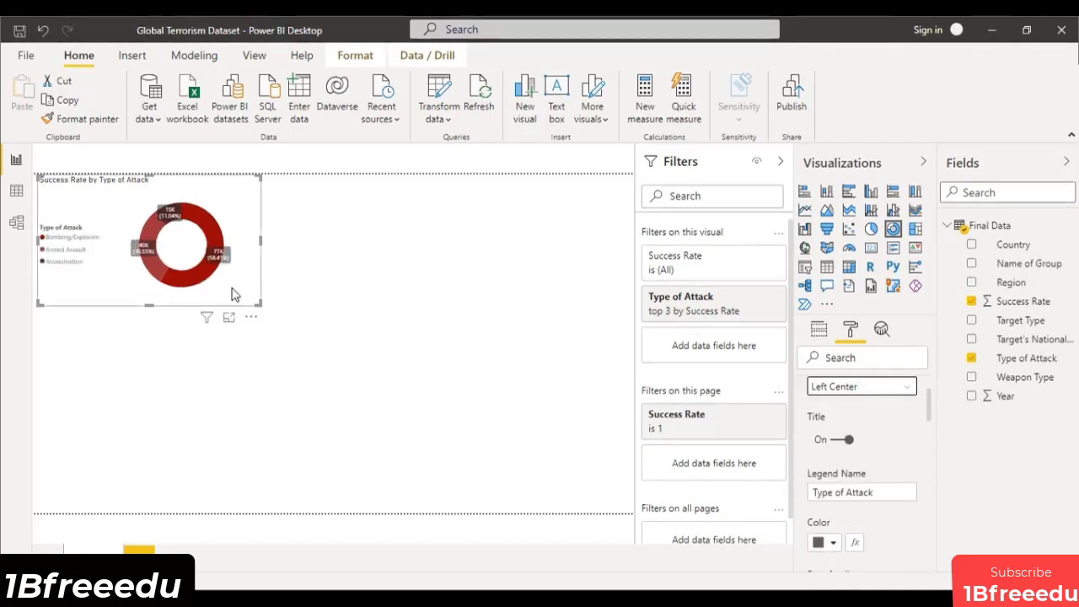
pyautogui.moveTo(260, 243); pyautogui.dragTo(215, 255)
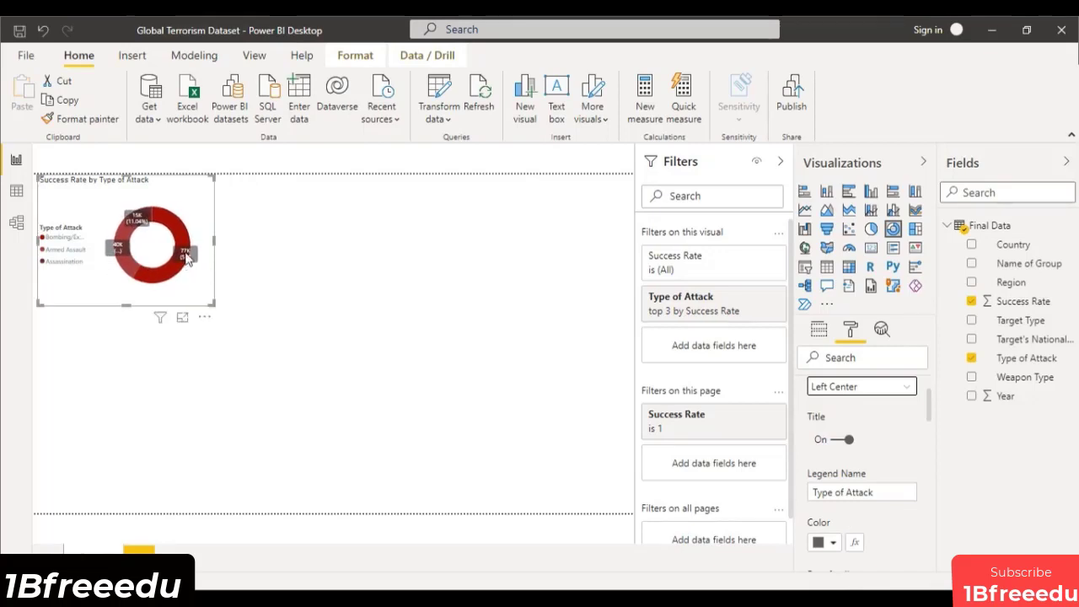
# Open the donut chart in focus mode and set its detail labels' display units to None.
pyautogui.click(182, 318)
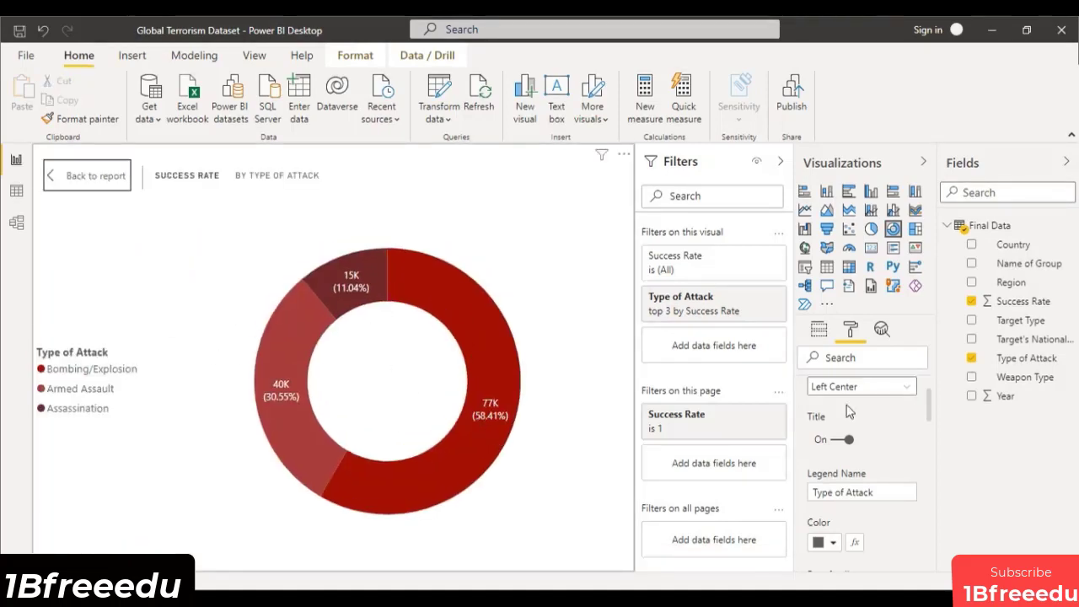
pyautogui.scroll(3, 853, 406)
pyautogui.click(807, 419)
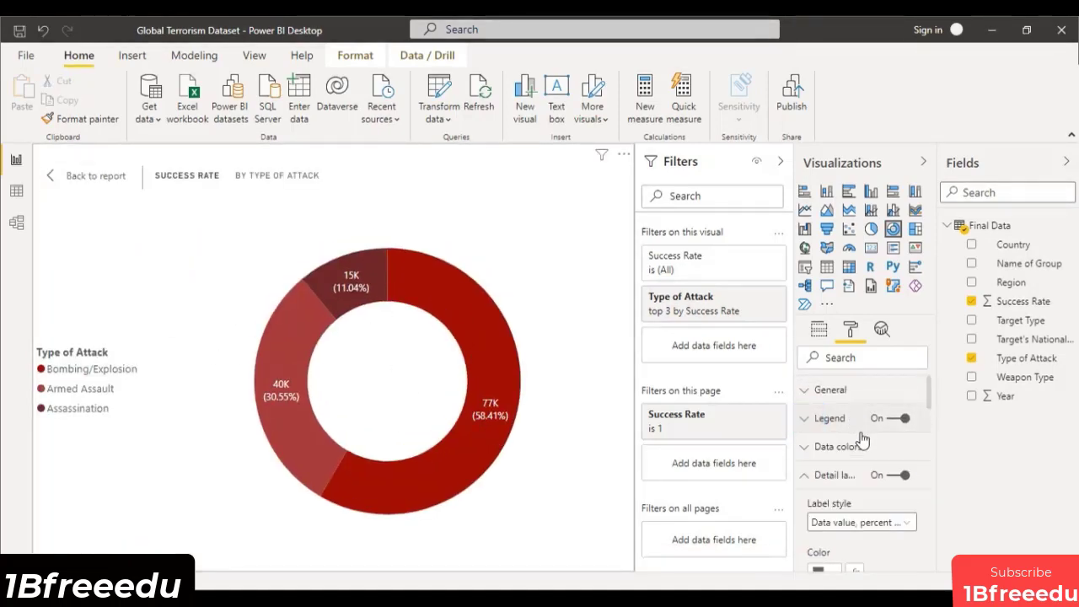
pyautogui.scroll(-2, 877, 488)
pyautogui.scroll(-1, 900, 498)
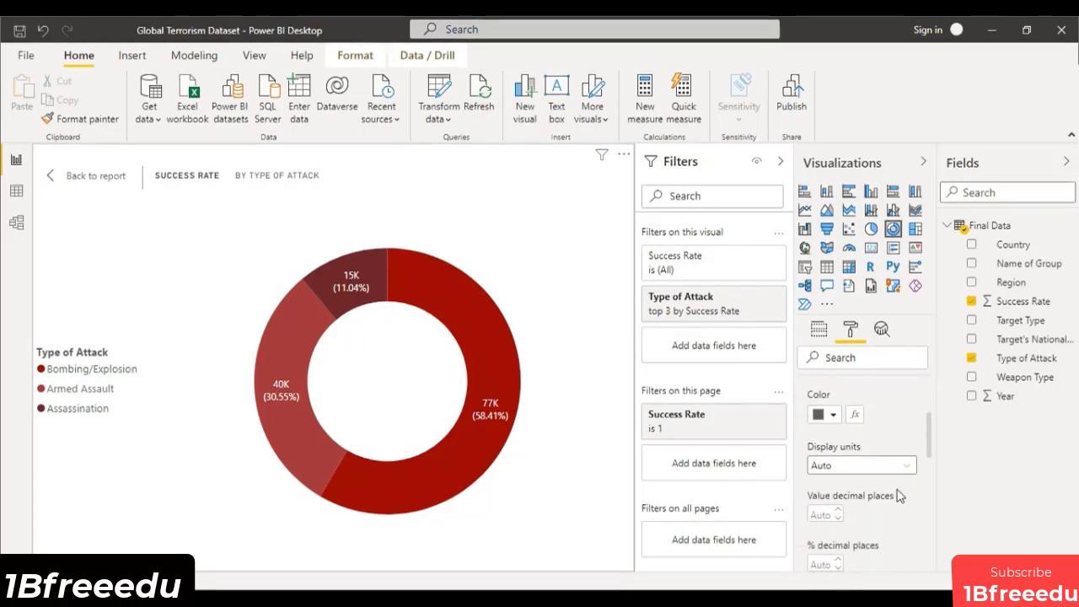
pyautogui.click(881, 465)
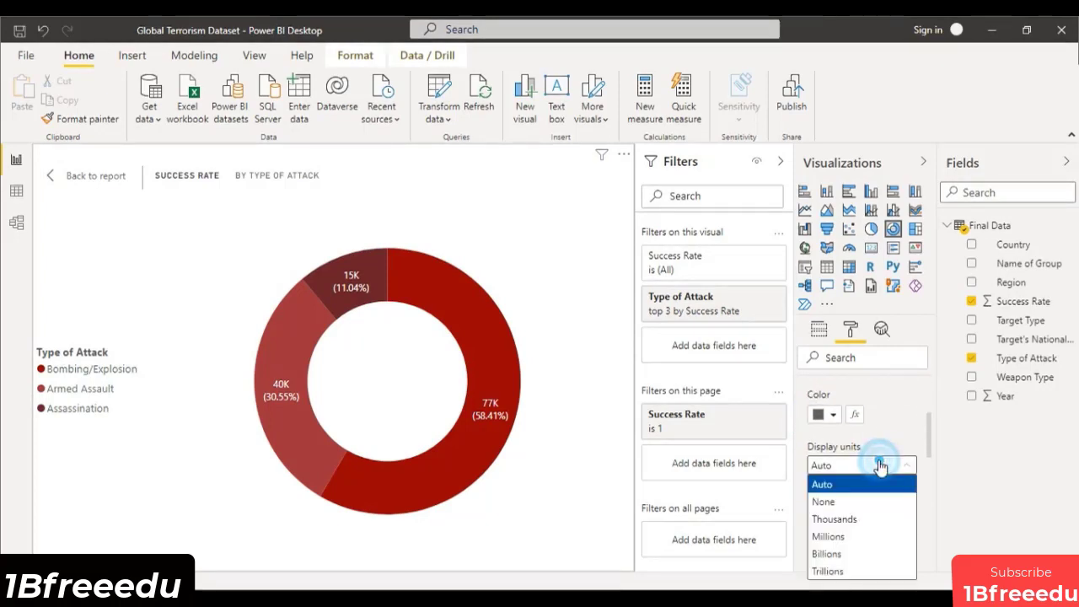
pyautogui.click(822, 502)
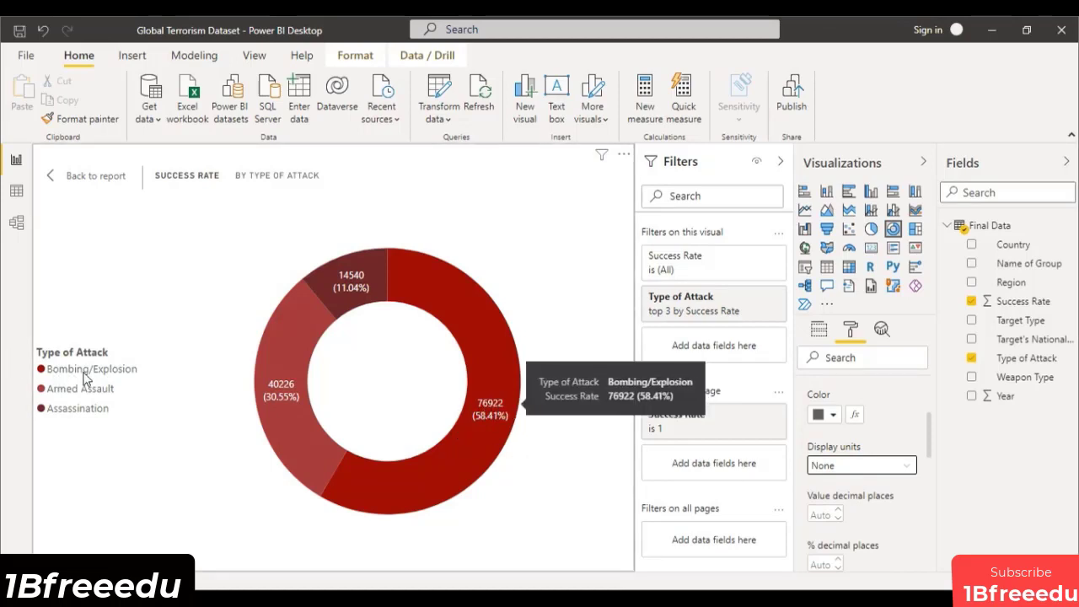
# Return to the report page, widen the donut chart slightly and deselect it.
pyautogui.click(58, 174)
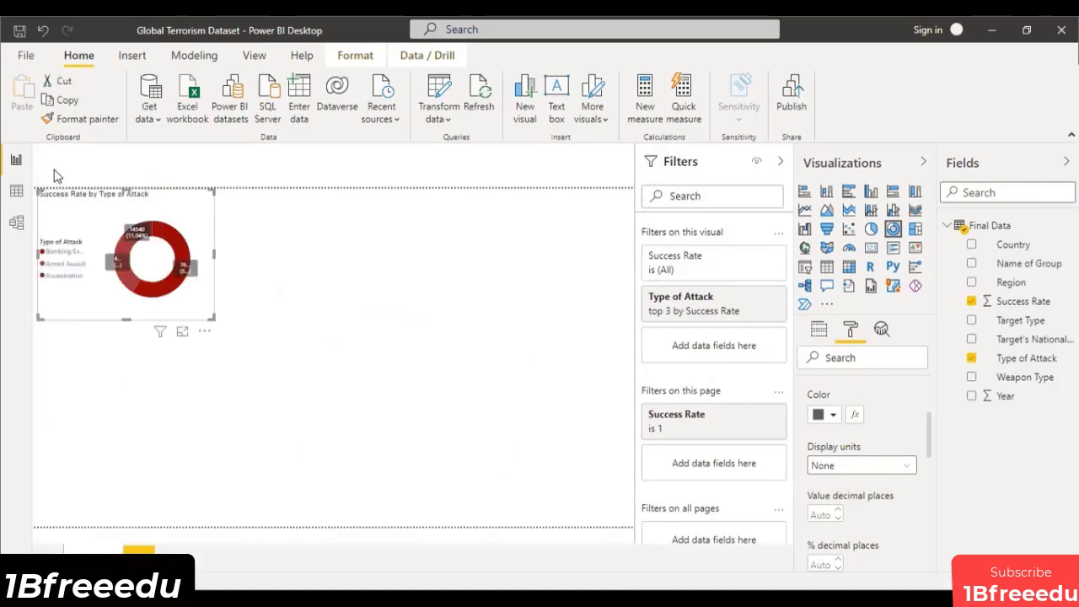
pyautogui.click(218, 251)
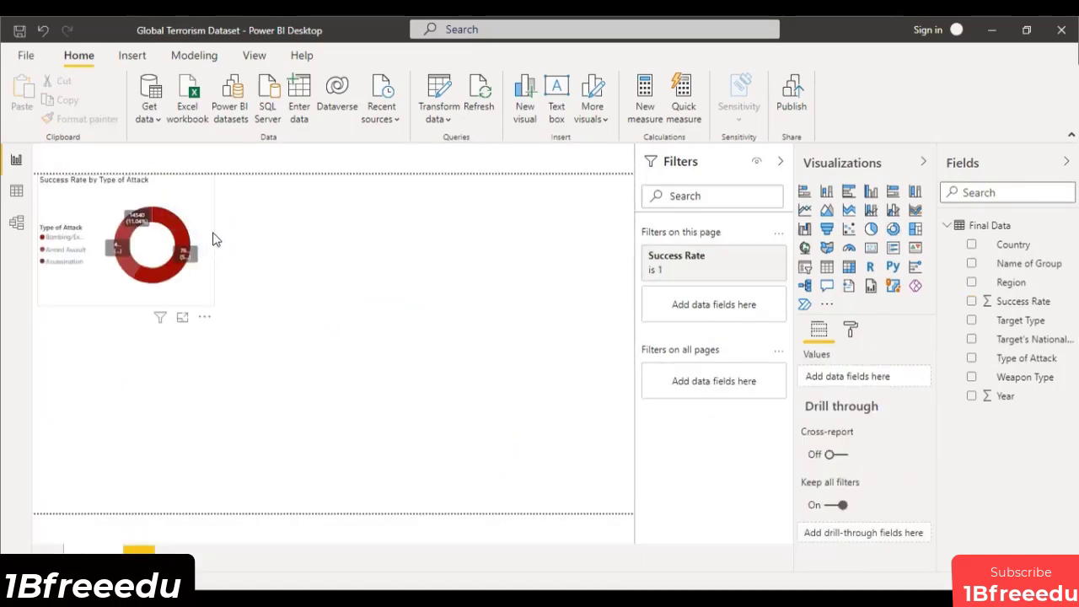
pyautogui.click(211, 229)
pyautogui.moveTo(216, 241); pyautogui.dragTo(256, 255)
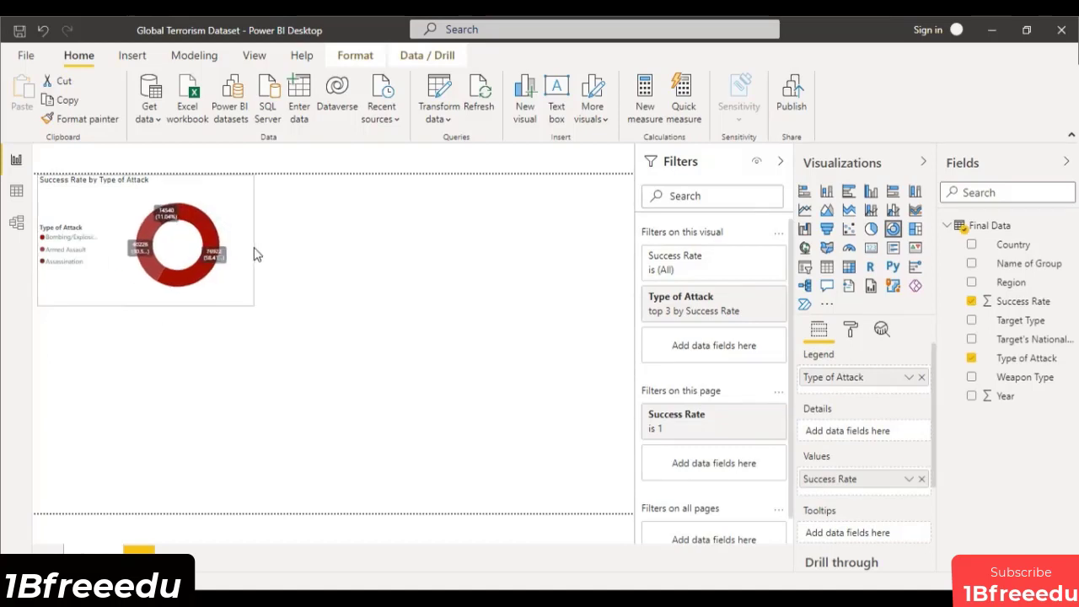
pyautogui.click(305, 272)
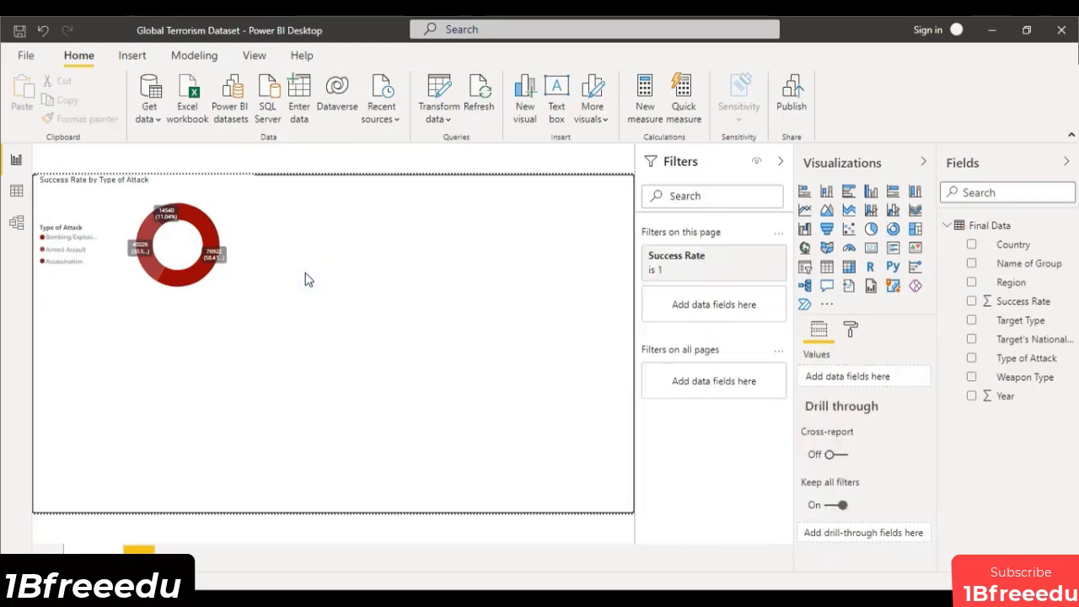
# Duplicate the donut chart and place the copy directly to the right of the original.
pyautogui.click(231, 198)
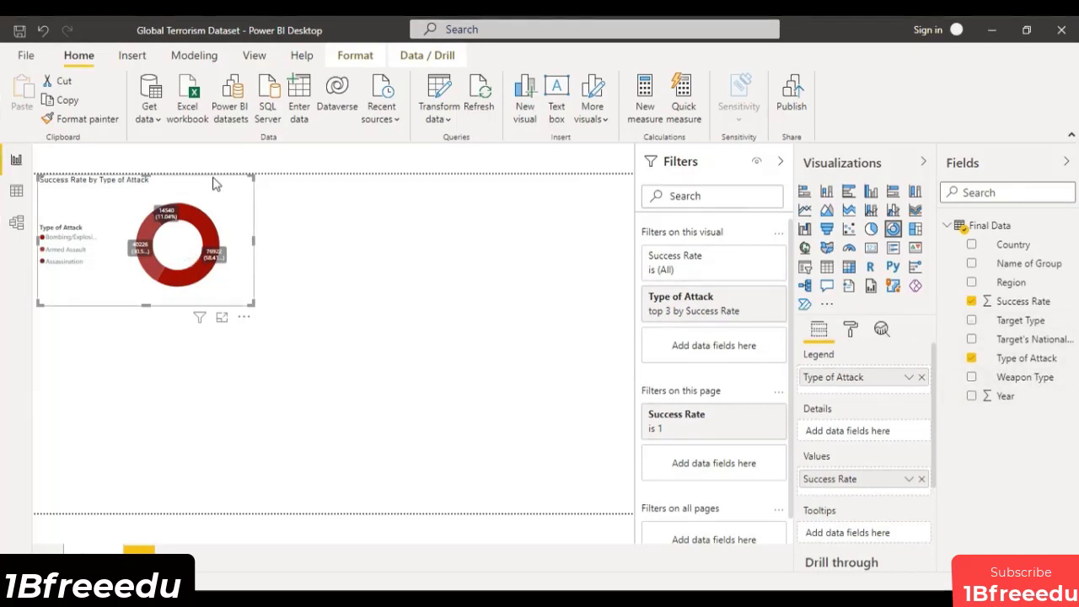
pyautogui.hotkey('ctrl', 'c')
pyautogui.hotkey('ctrl', 'v')
pyautogui.moveTo(233, 202); pyautogui.dragTo(428, 202)
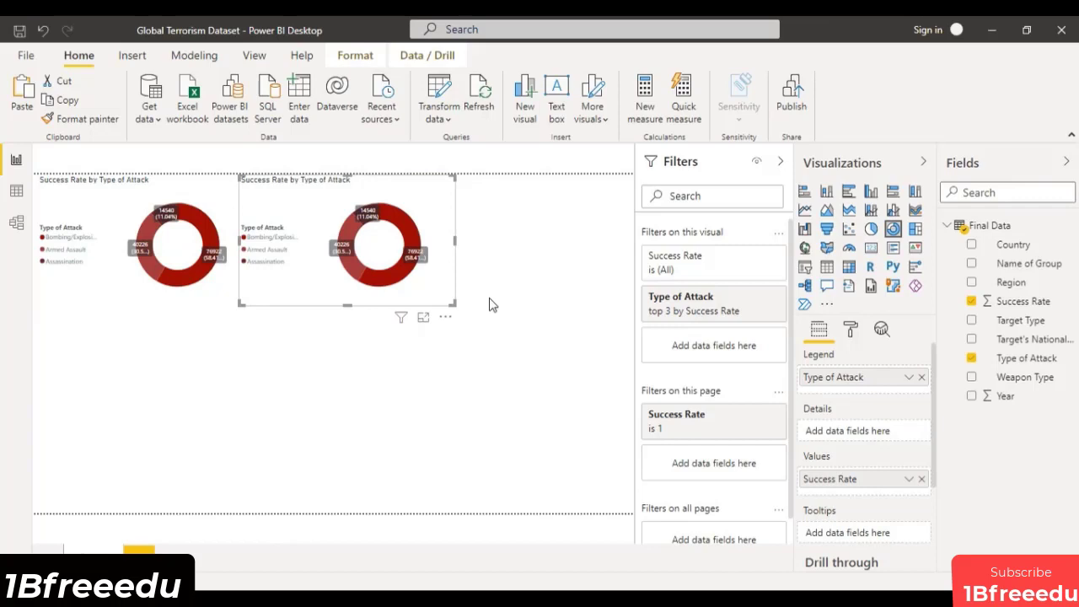
# Open the copied donut chart in focus mode, replace its legend field with Target Type and remove the Type of Attack filter.
pyautogui.click(423, 317)
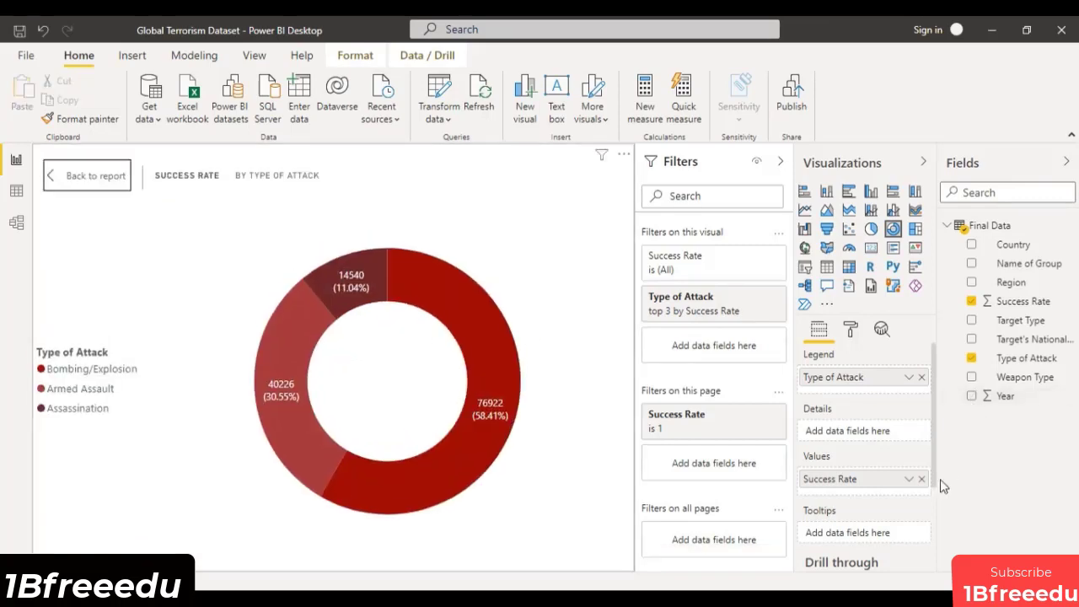
pyautogui.click(922, 378)
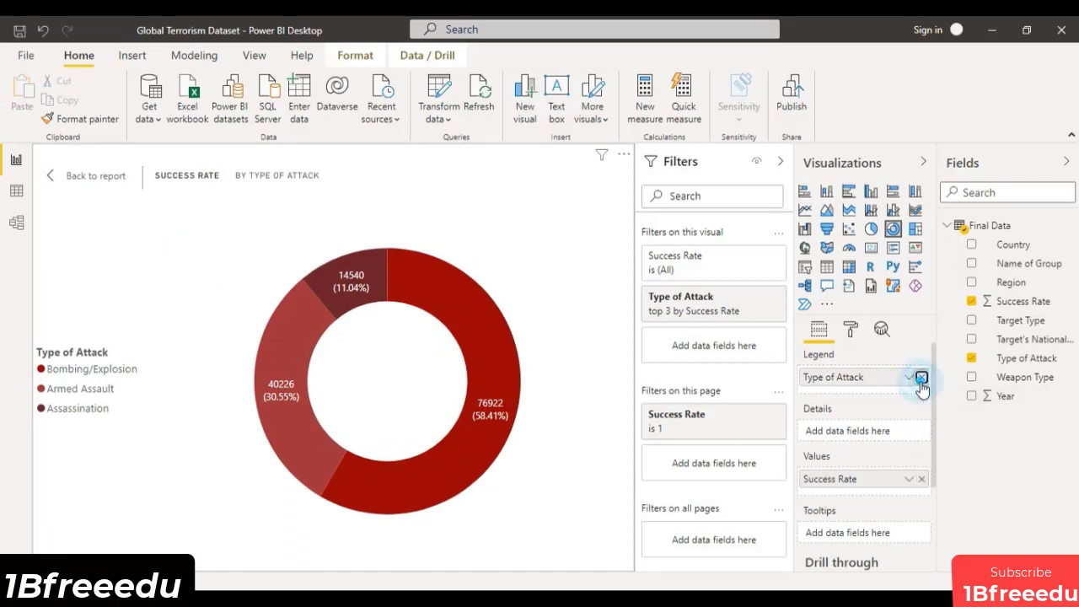
pyautogui.moveTo(1018, 327); pyautogui.dragTo(868, 386)
pyautogui.moveTo(917, 451); pyautogui.dragTo(917, 447)
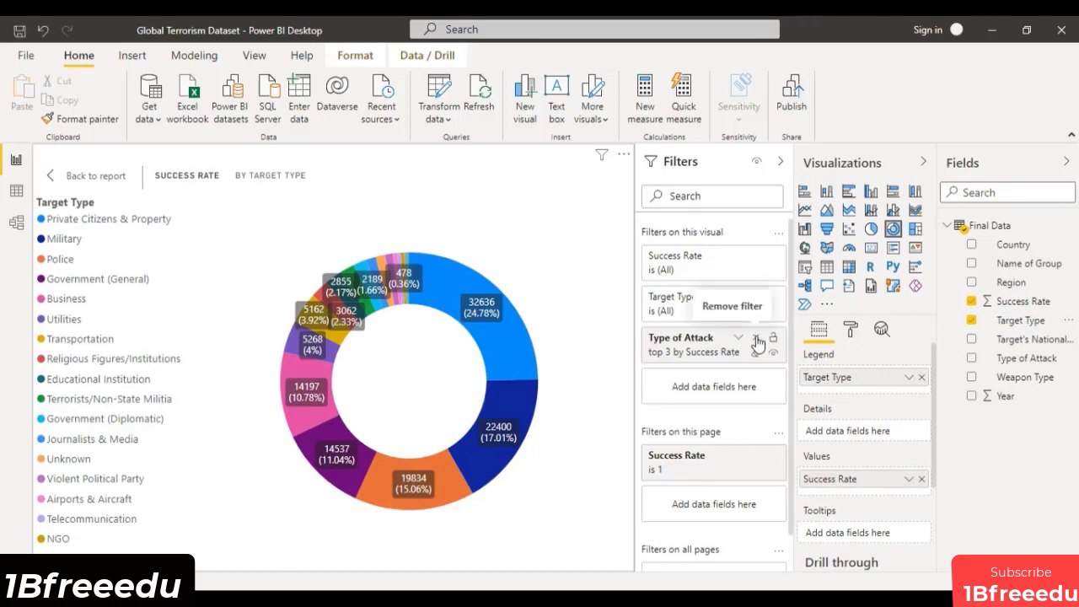
pyautogui.click(756, 338)
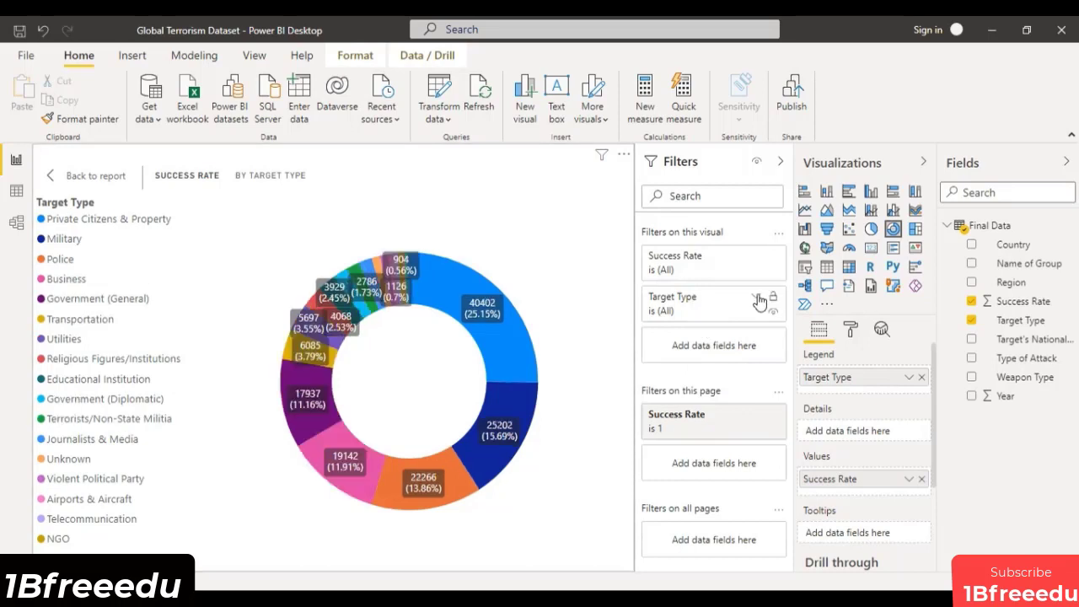
# Filter the chart's Target Type to the Top N 3 items by Success Rate and apply the filter.
pyautogui.click(756, 299)
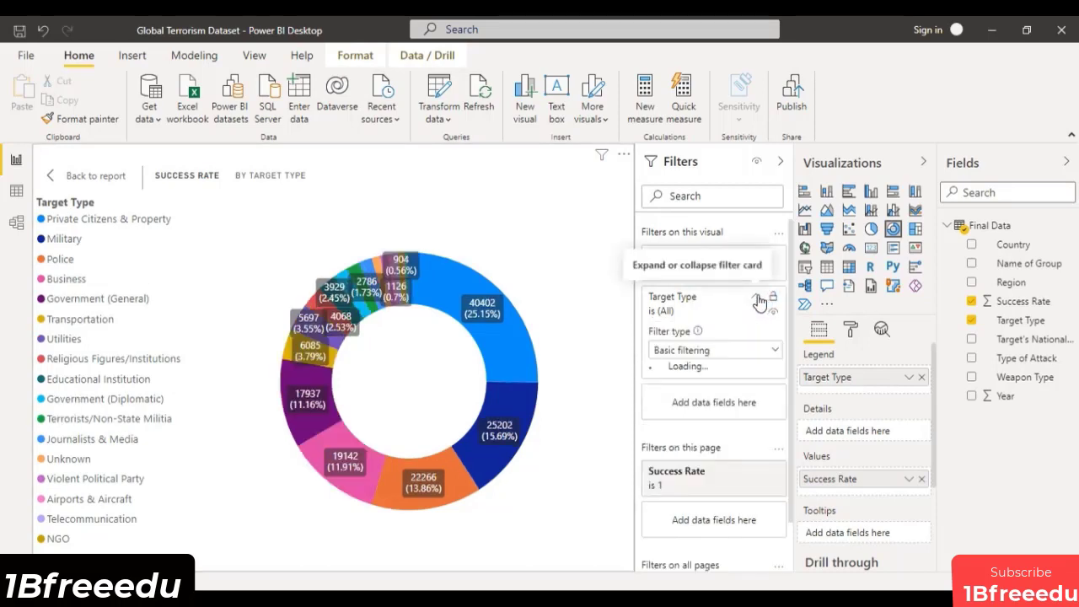
pyautogui.click(725, 352)
pyautogui.click(687, 412)
pyautogui.click(729, 394)
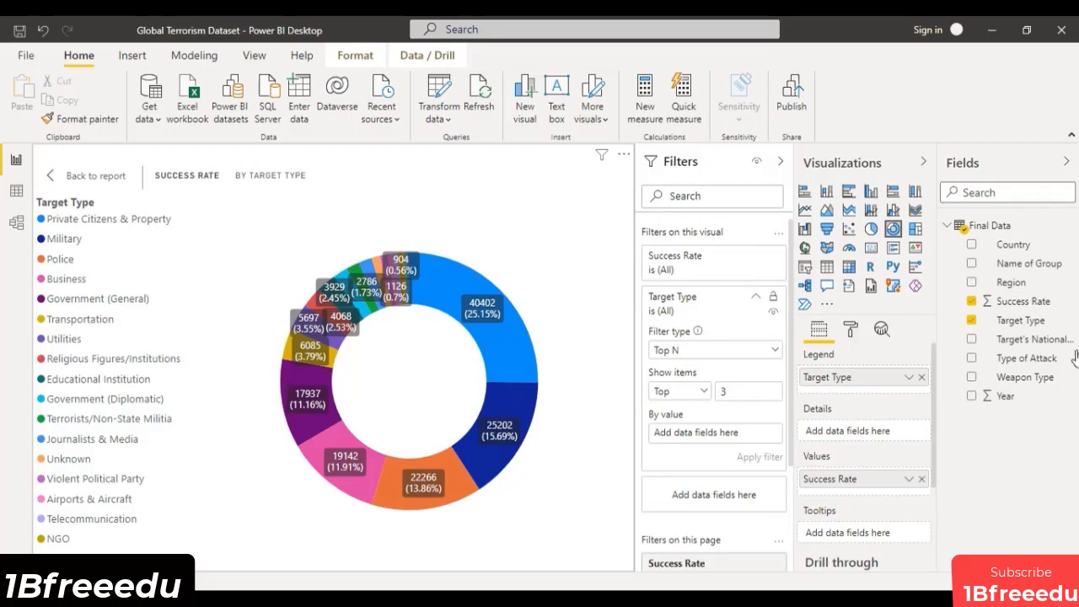
pyautogui.moveTo(1023, 301); pyautogui.dragTo(723, 432)
pyautogui.click(753, 456)
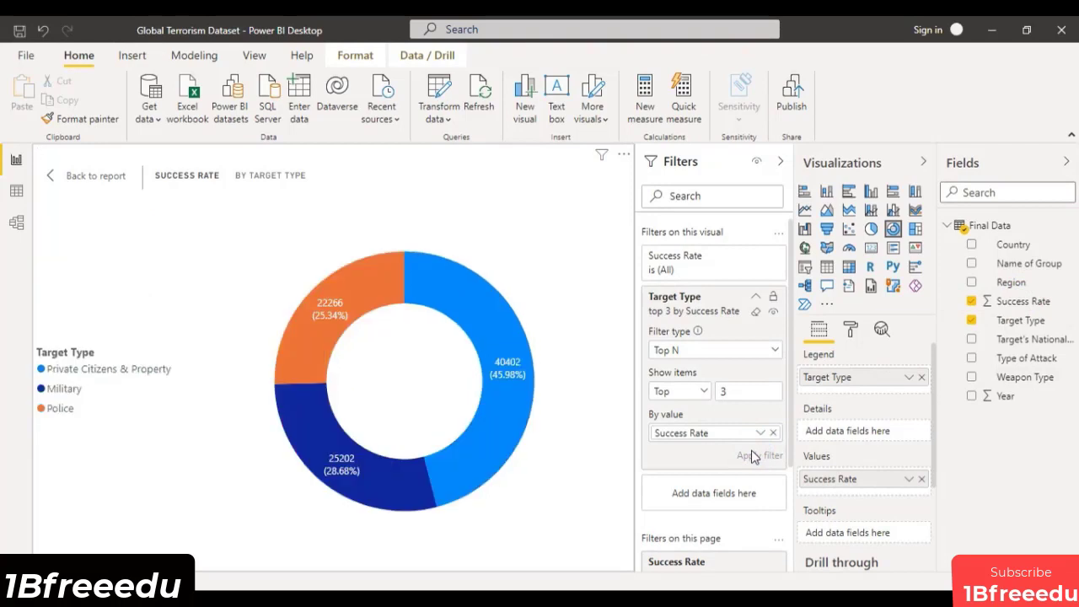
pyautogui.click(756, 296)
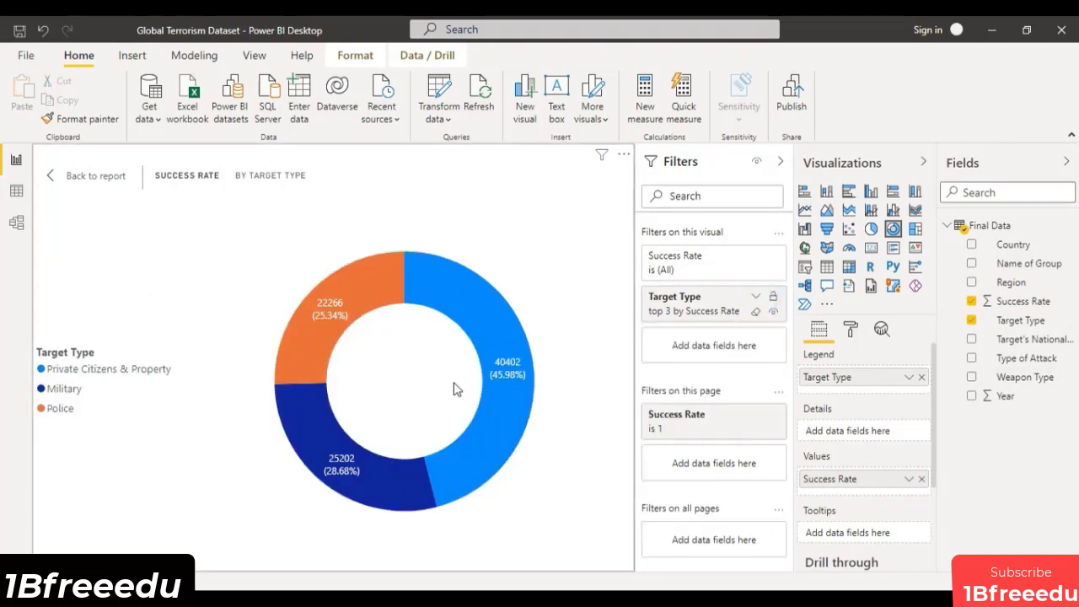
# Set the Target Type donut chart's legend position to Top Center.
pyautogui.click(850, 331)
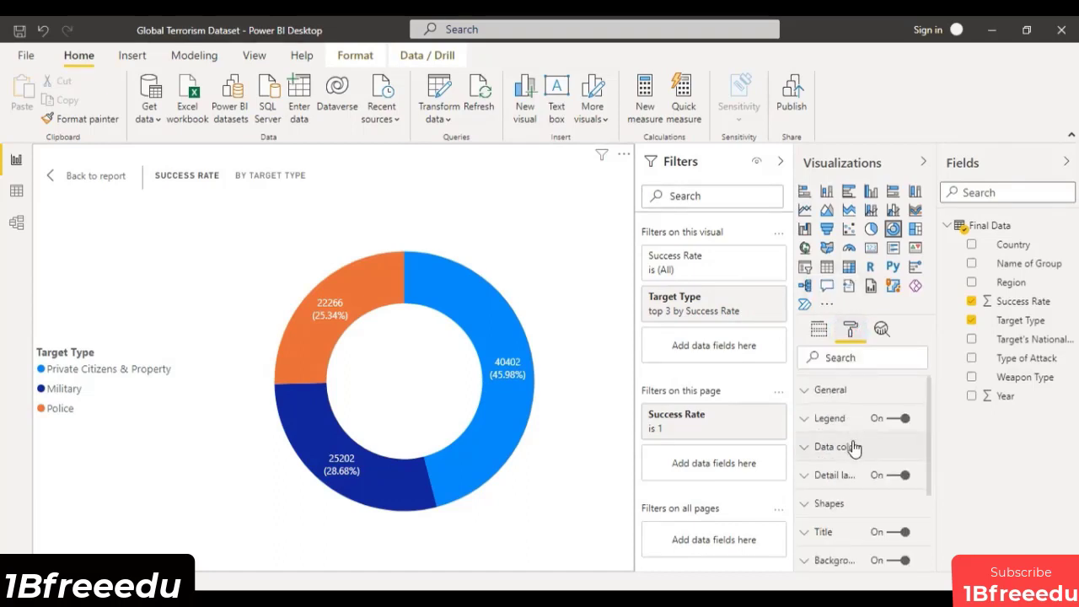
pyautogui.click(806, 419)
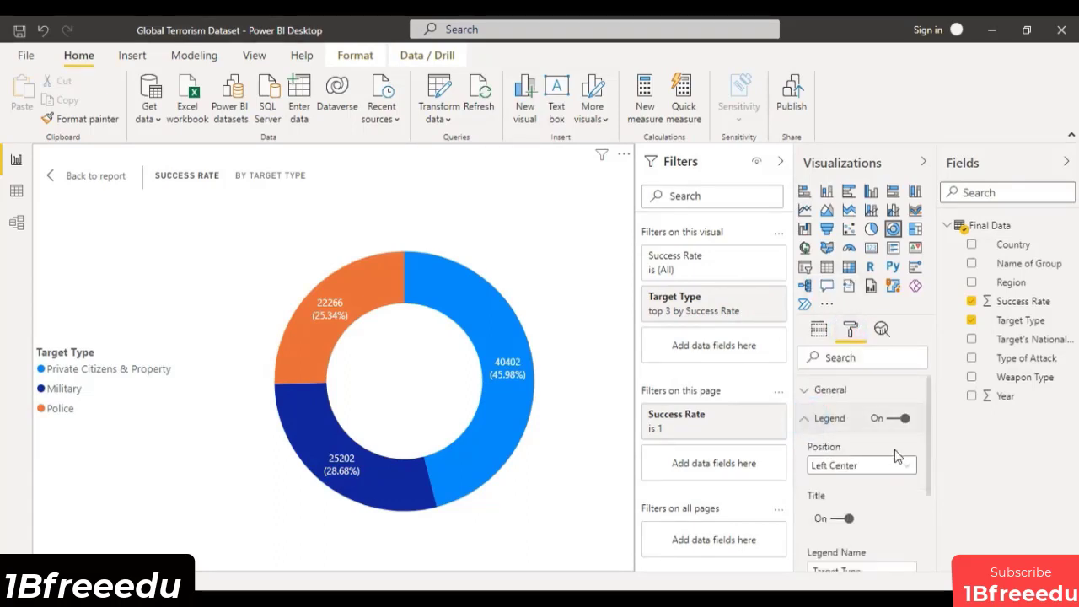
pyautogui.click(859, 466)
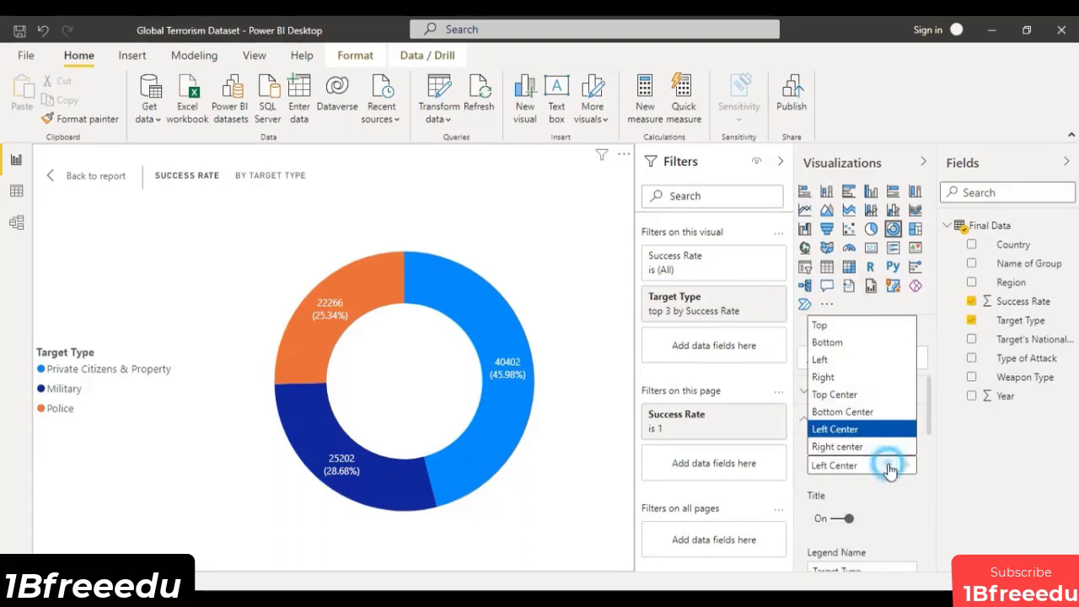
pyautogui.click(841, 395)
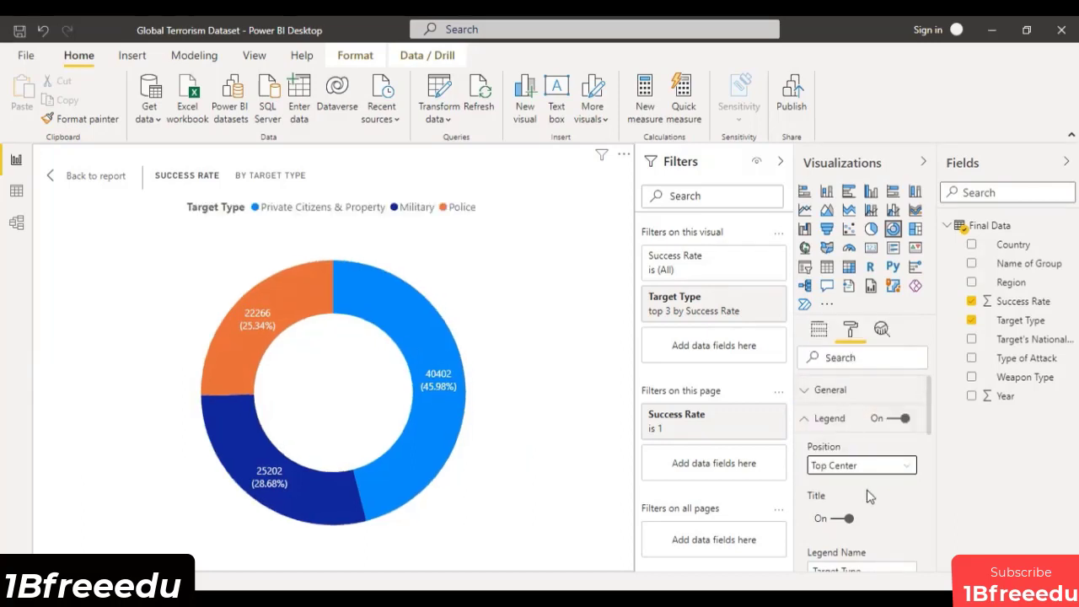
pyautogui.scroll(-1, 870, 494)
pyautogui.scroll(2, 870, 491)
pyautogui.click(807, 416)
# Color the Private Citizens & Property slice dark maroon, Military deep red and Police light red, then return to the report page and deselect the chart.
pyautogui.click(805, 447)
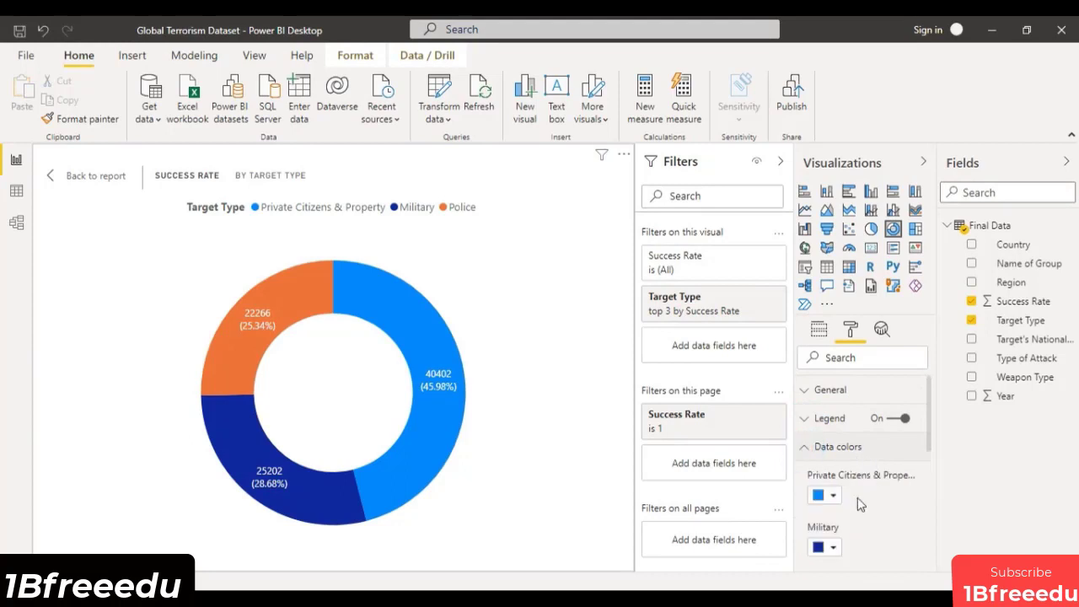
pyautogui.click(834, 495)
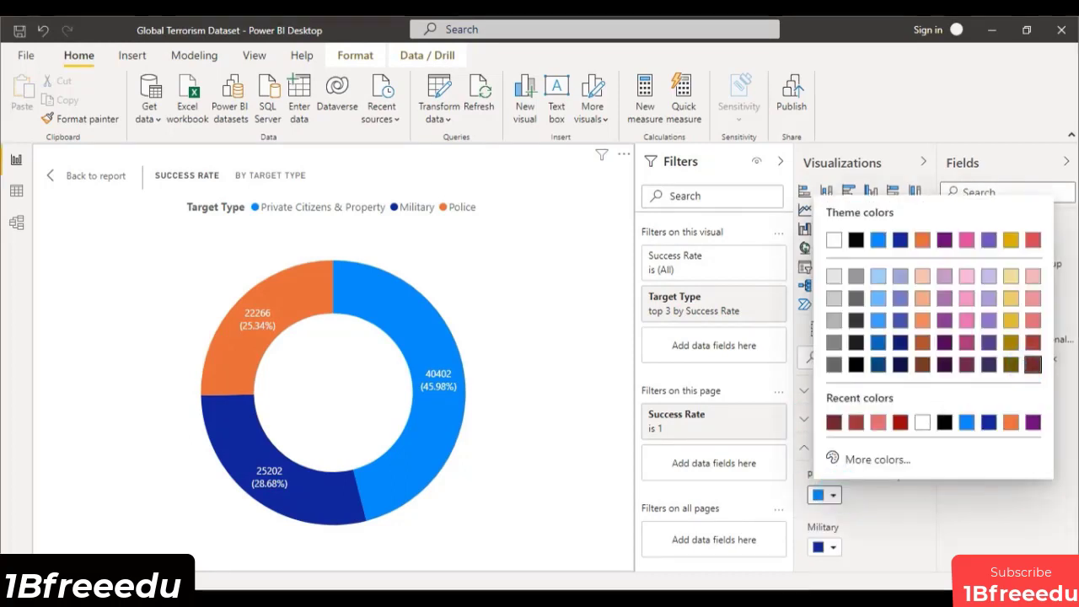
pyautogui.click(832, 547)
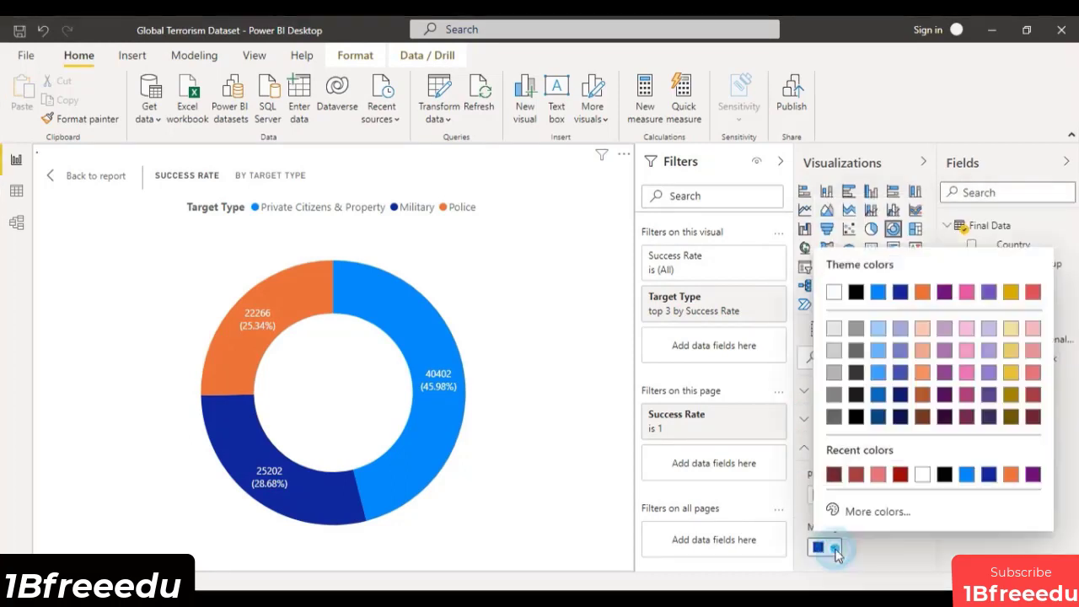
pyautogui.click(899, 474)
pyautogui.scroll(-1, 866, 517)
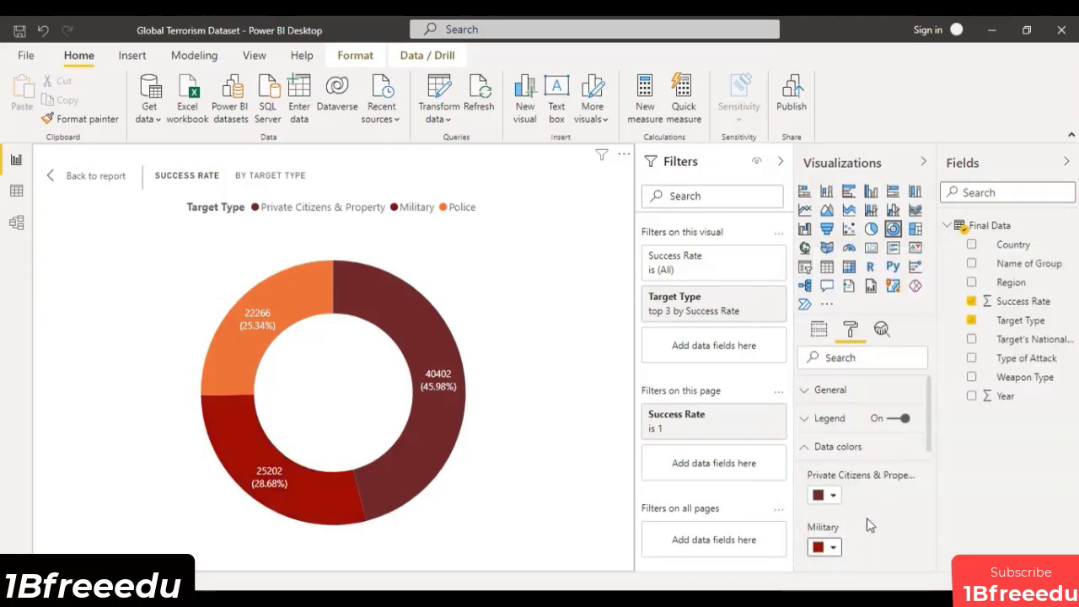
pyautogui.click(833, 521)
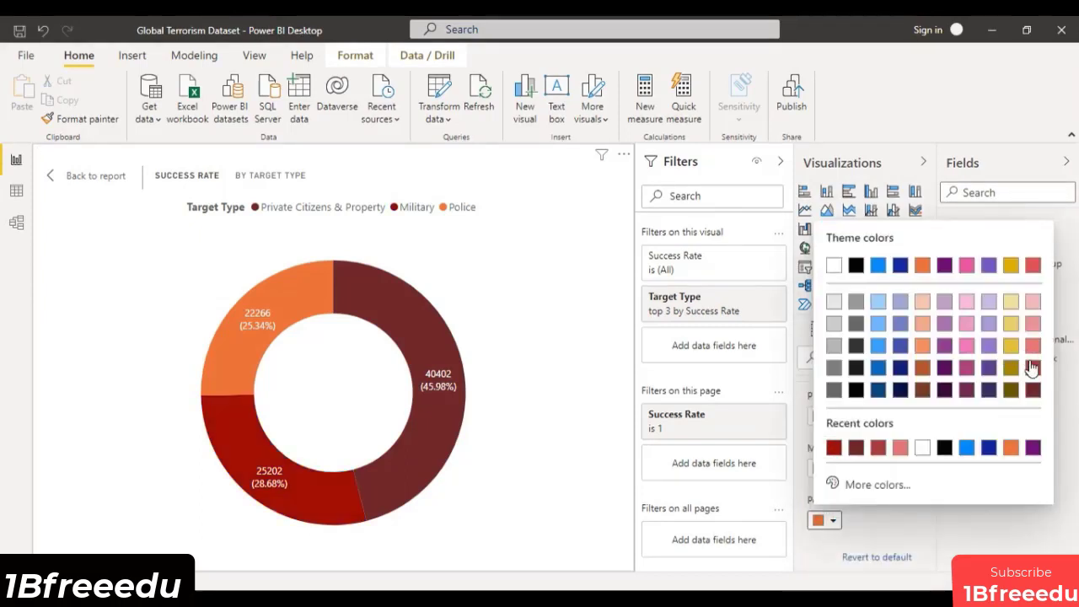
pyautogui.click(1033, 347)
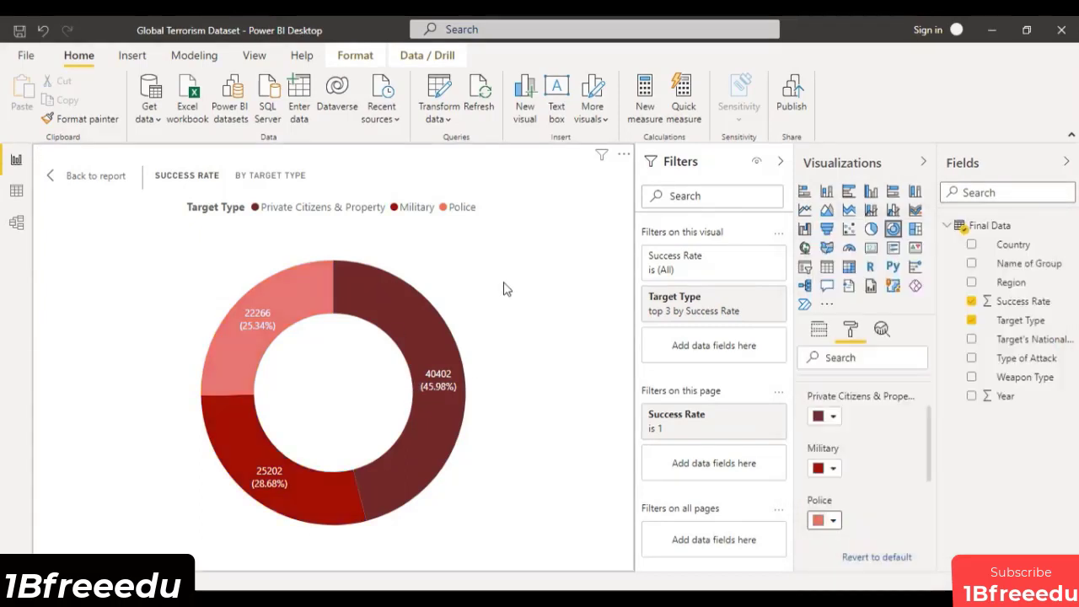
pyautogui.click(88, 178)
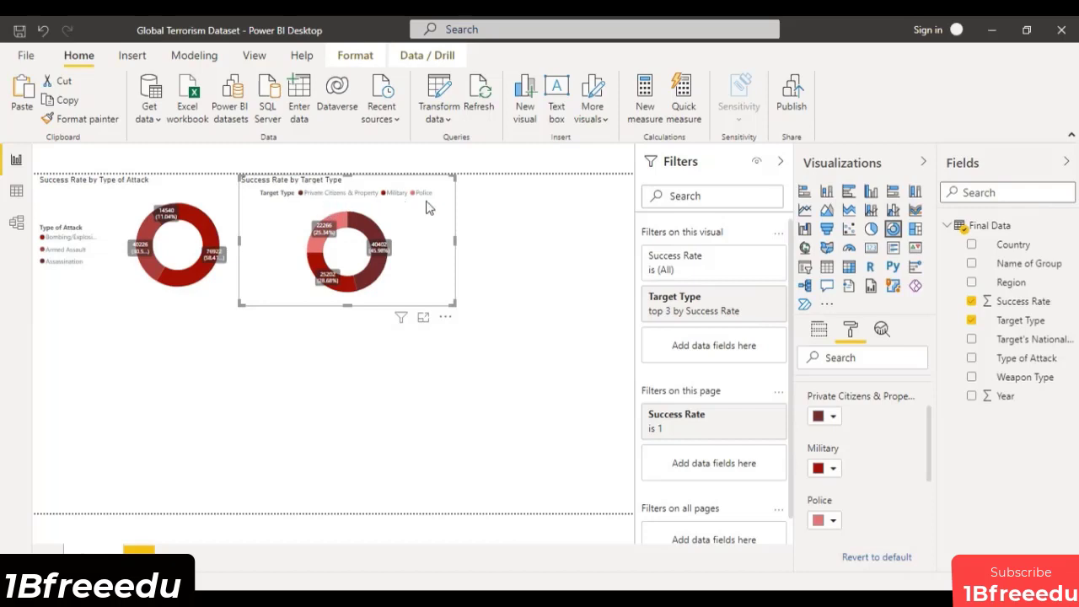
pyautogui.click(506, 258)
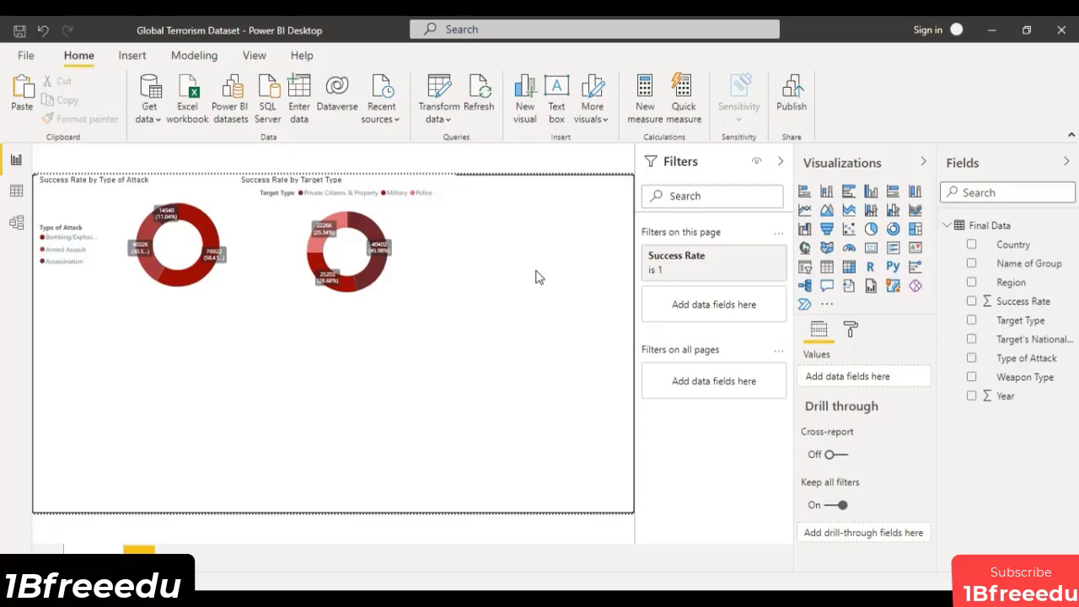
# Paste another copy of the Type of Attack donut chart beside the Target Type chart and narrow it so the two do not overlap.
pyautogui.click(445, 239)
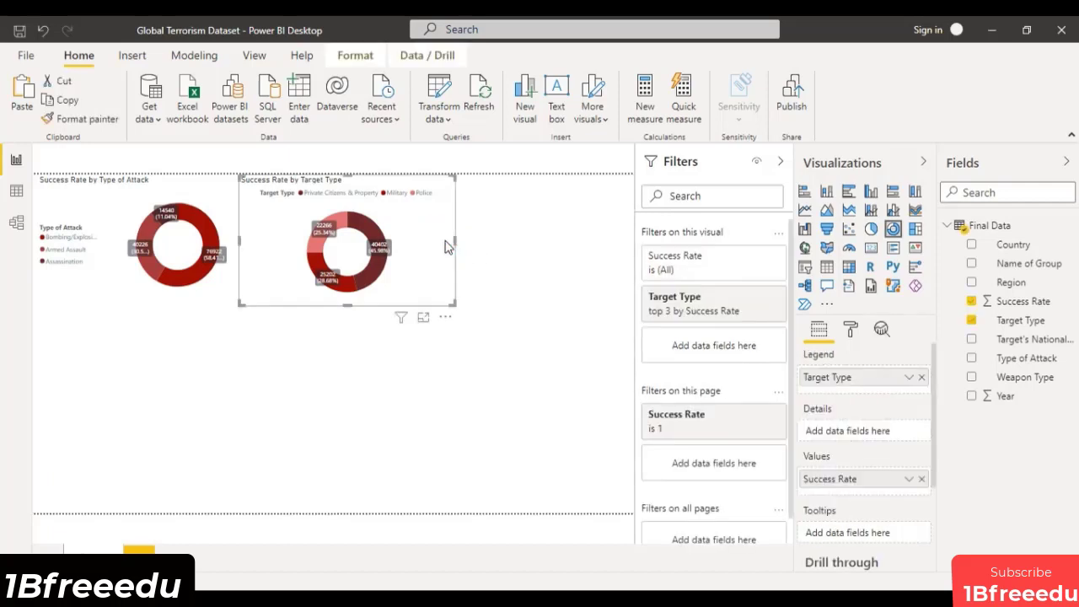
pyautogui.hotkey('ctrl', 'v')
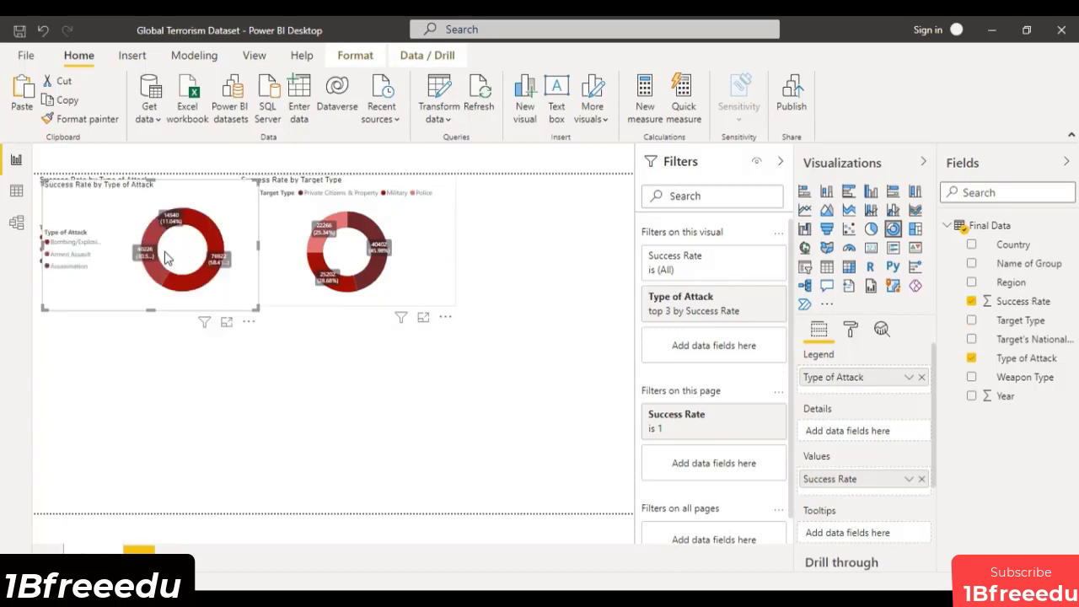
pyautogui.moveTo(90, 218); pyautogui.dragTo(496, 204)
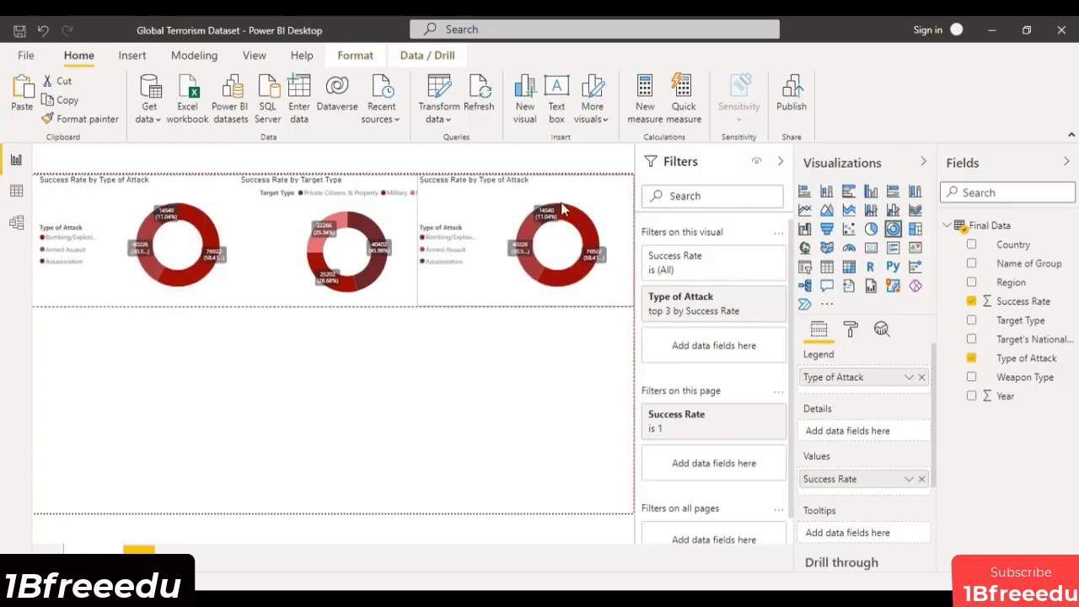
pyautogui.moveTo(418, 242); pyautogui.dragTo(443, 243)
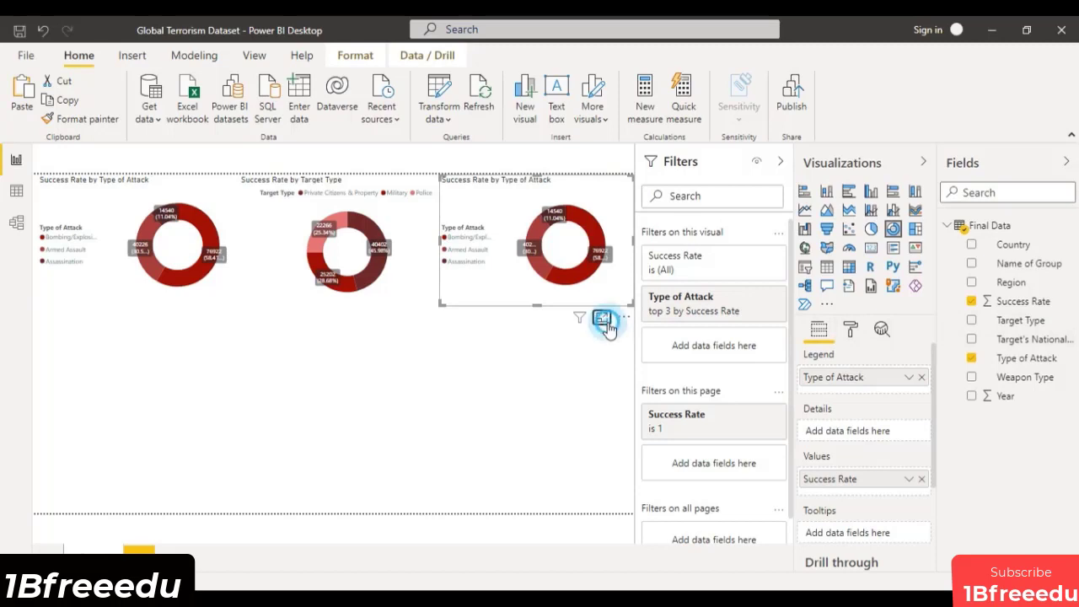
# Open the new copy in focus mode, replace its legend field with Weapon Type and remove the Type of Attack filter.
pyautogui.click(601, 318)
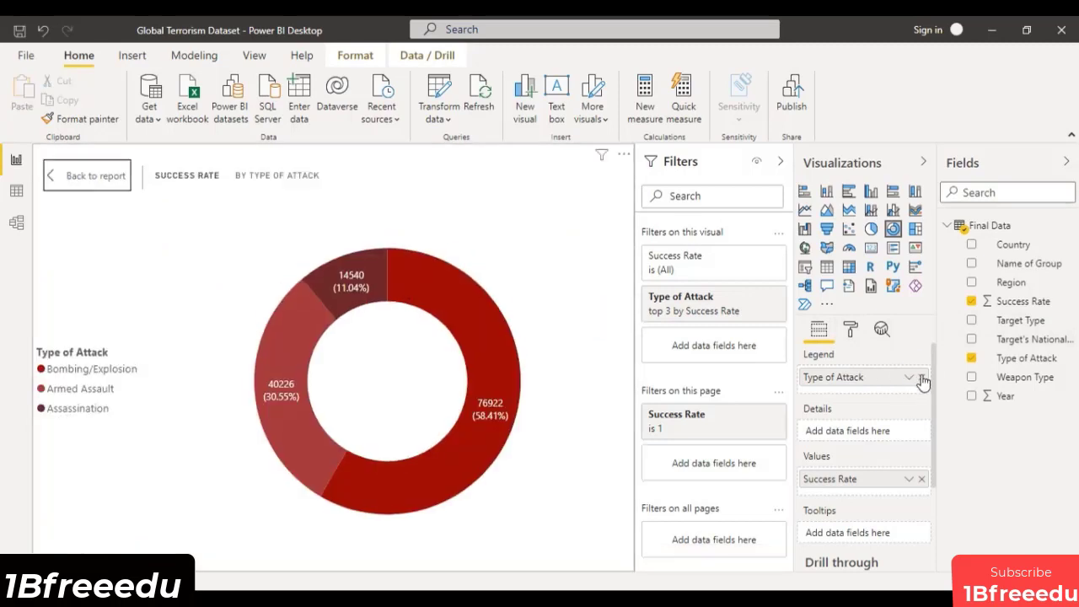
pyautogui.click(1050, 358)
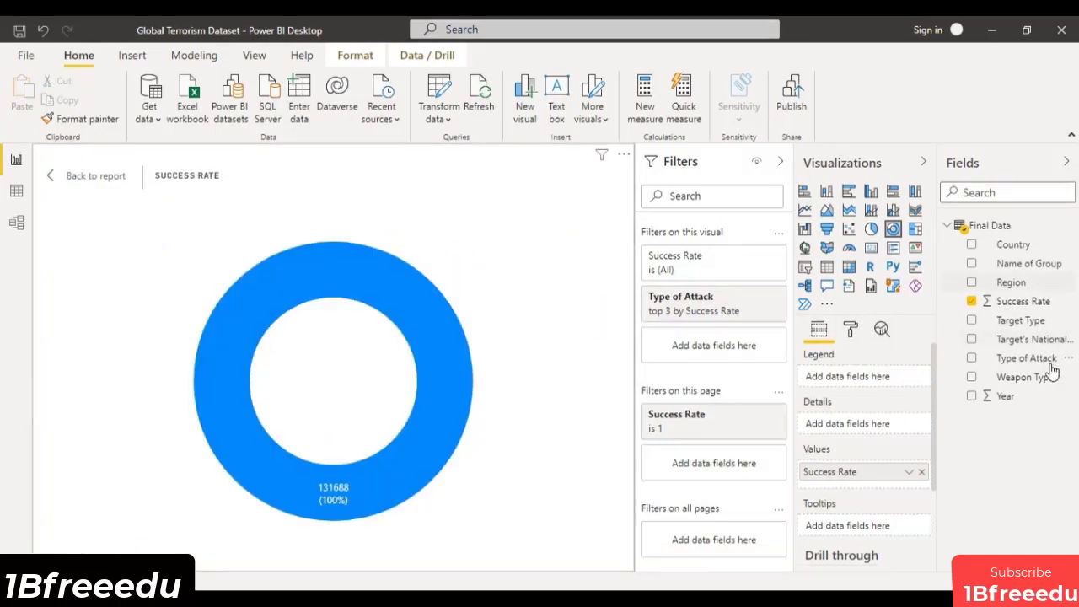
pyautogui.moveTo(1039, 383); pyautogui.dragTo(892, 389)
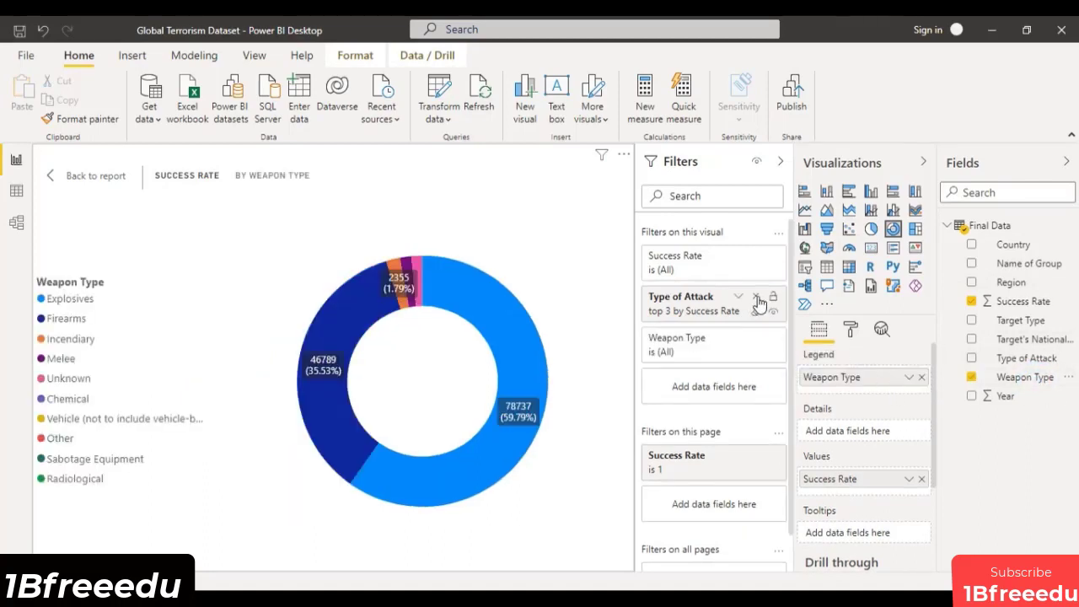
pyautogui.click(761, 299)
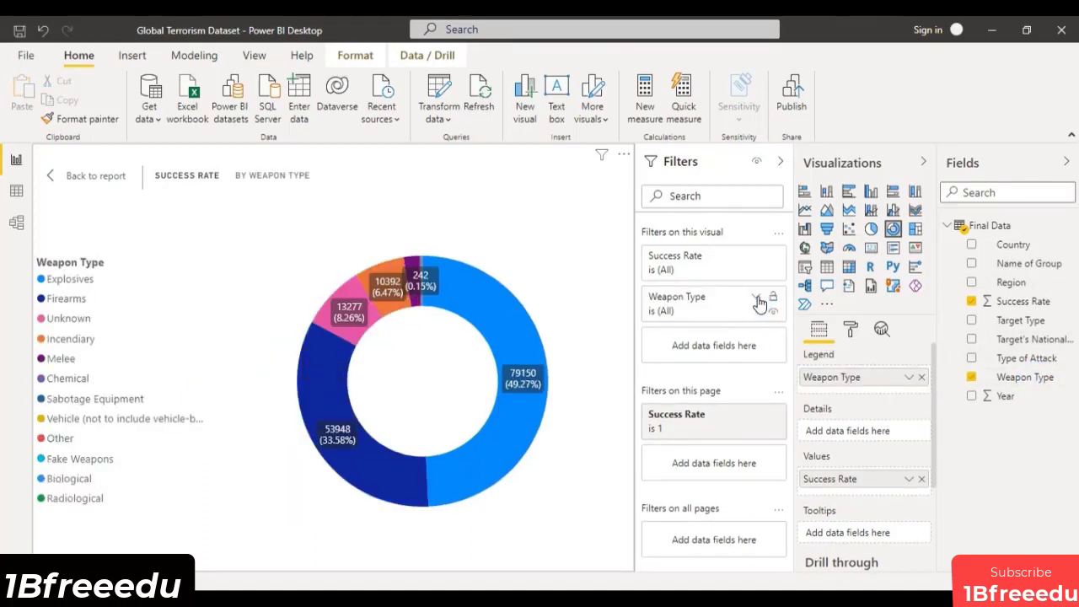
# Filter the chart's Weapon Type to the Top N 3 items by Success Rate and apply the filter.
pyautogui.click(759, 302)
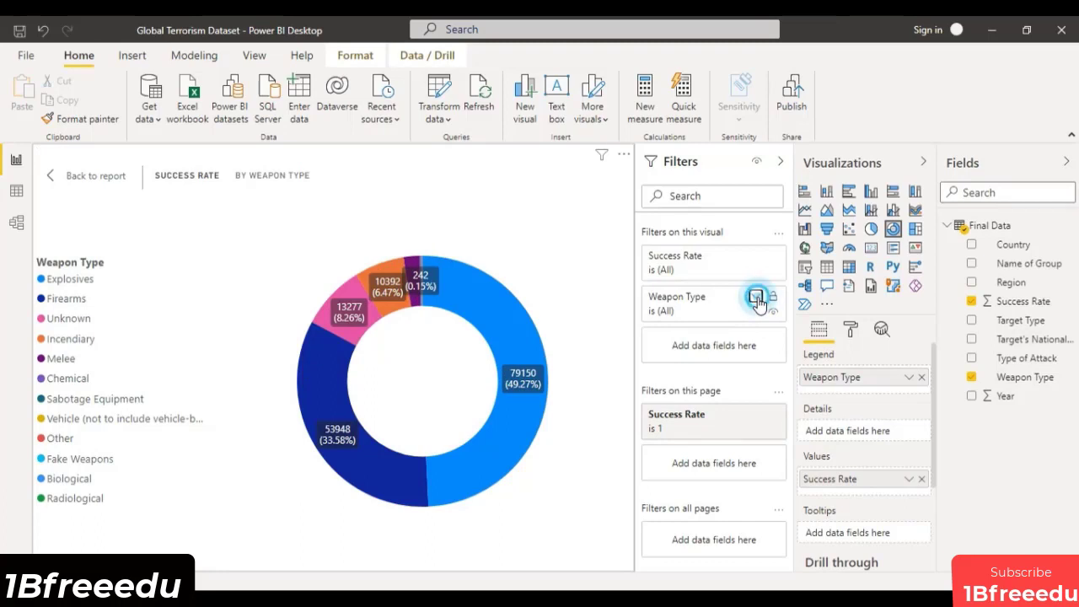
pyautogui.click(743, 351)
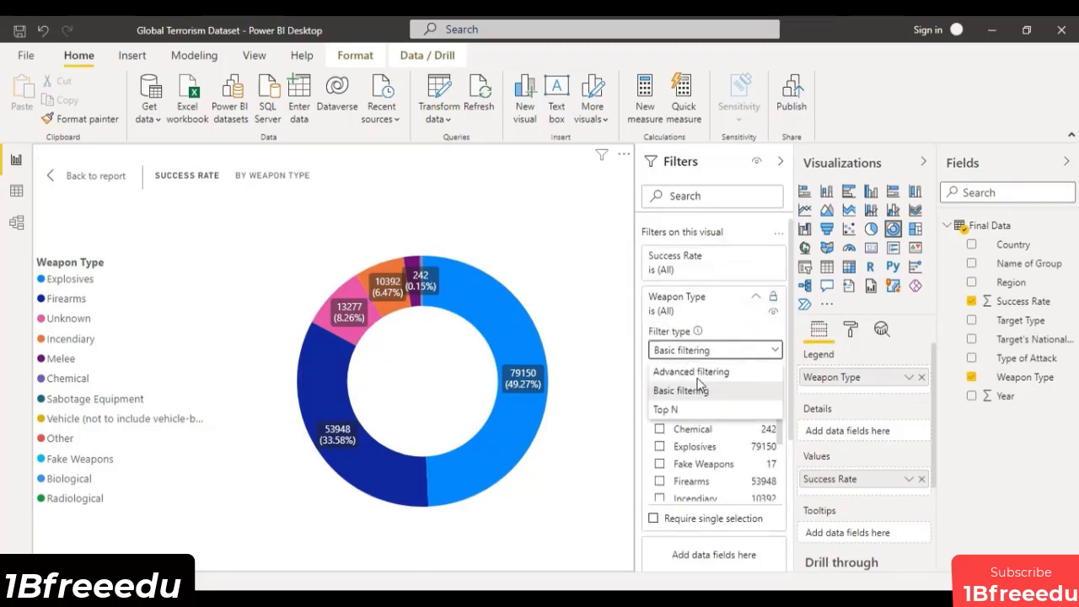
pyautogui.click(679, 410)
pyautogui.click(755, 388)
pyautogui.write('3')
pyautogui.moveTo(1041, 302); pyautogui.dragTo(752, 442)
pyautogui.click(757, 454)
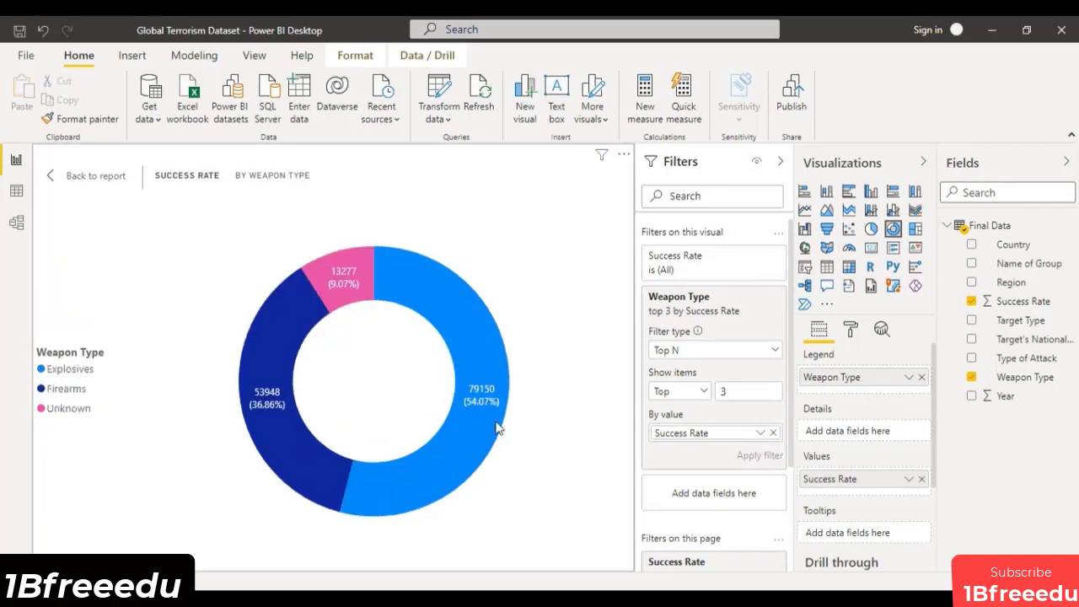
pyautogui.click(751, 296)
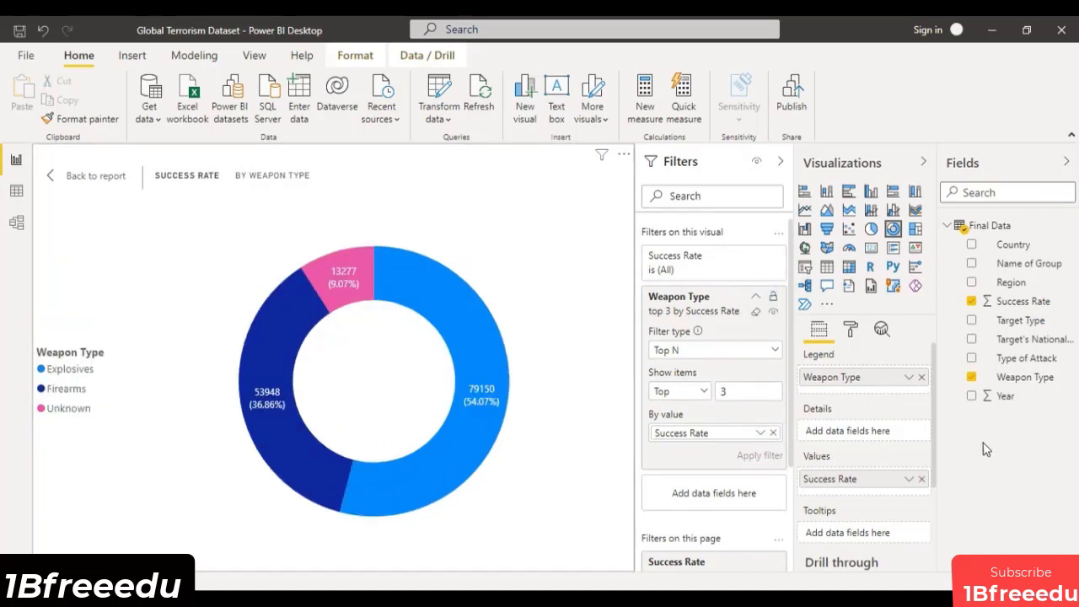
# Set the Weapon Type donut chart's legend position to Top.
pyautogui.click(860, 327)
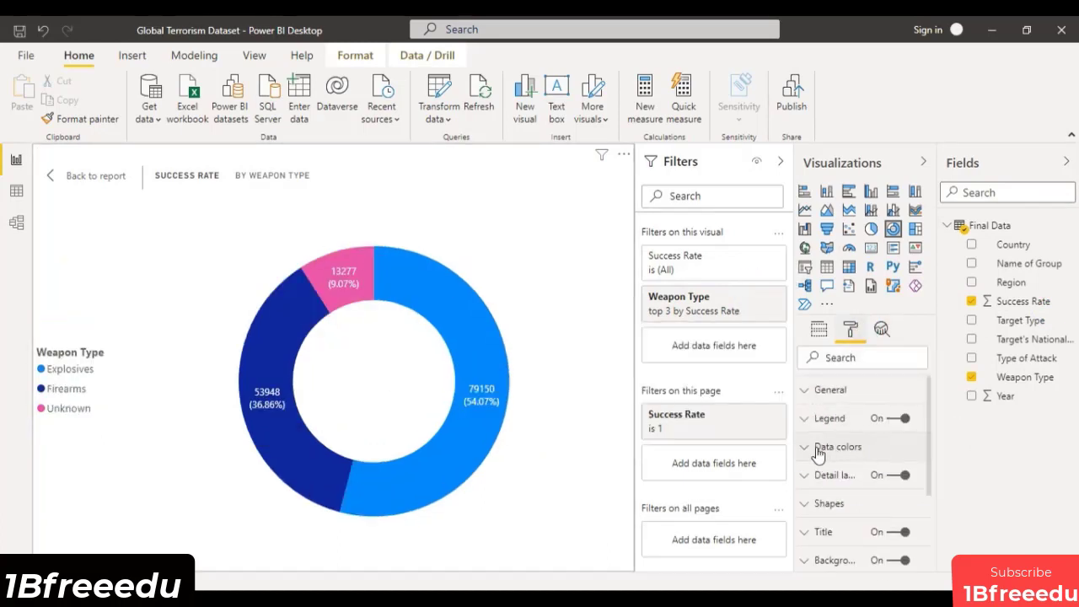
pyautogui.click(806, 419)
pyautogui.click(893, 472)
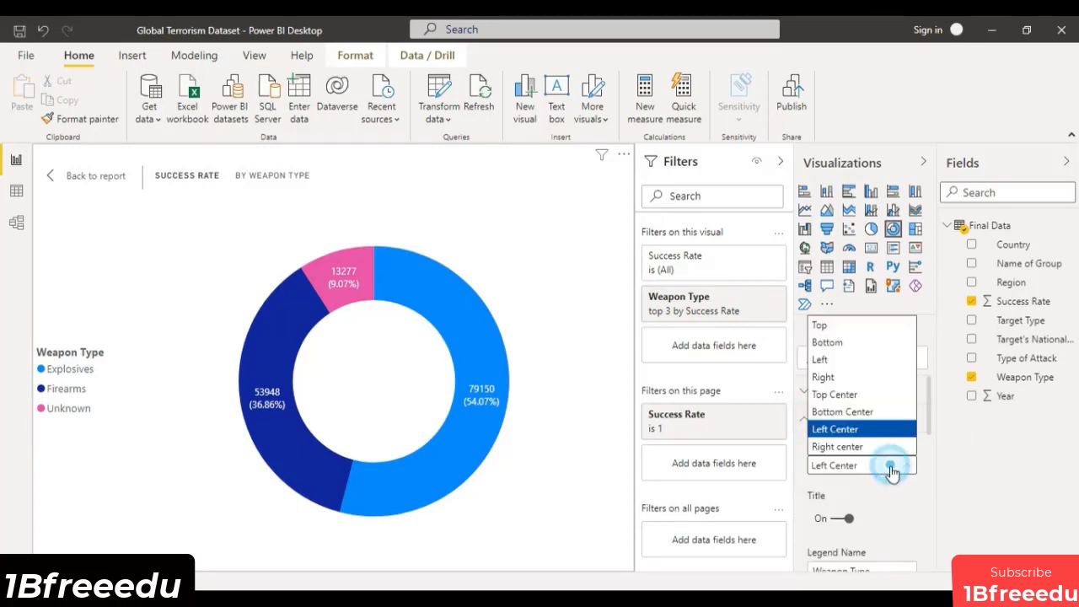
pyautogui.click(821, 325)
pyautogui.scroll(-1, 900, 453)
pyautogui.scroll(1, 897, 453)
pyautogui.click(803, 424)
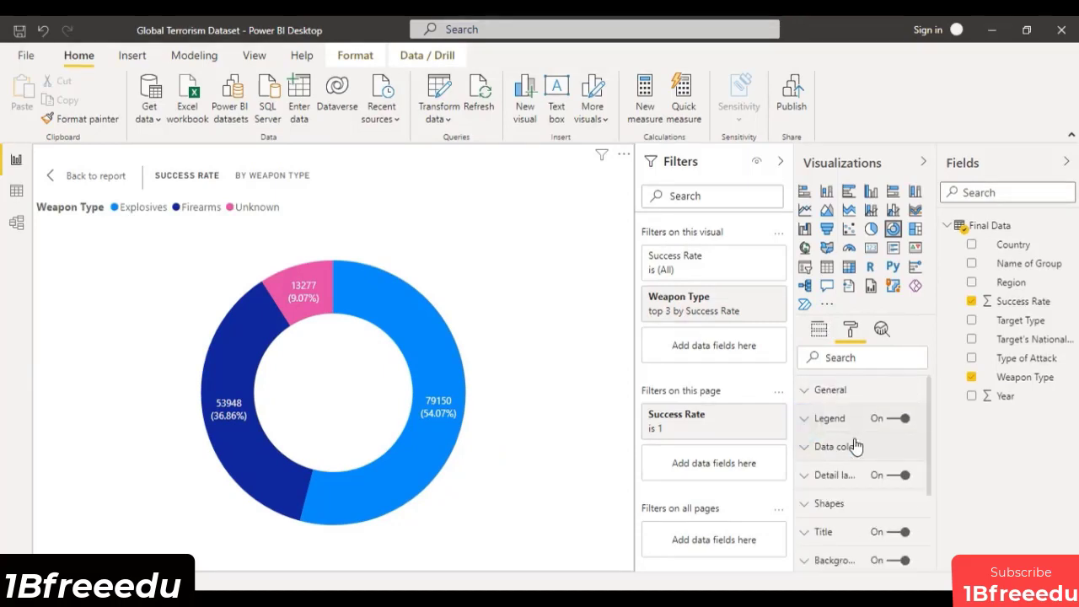
# Recolor the Weapon Type donut slices: Explosives dark maroon, Firearms dark red and Unknown muted red, and return to the report page.
pyautogui.click(805, 453)
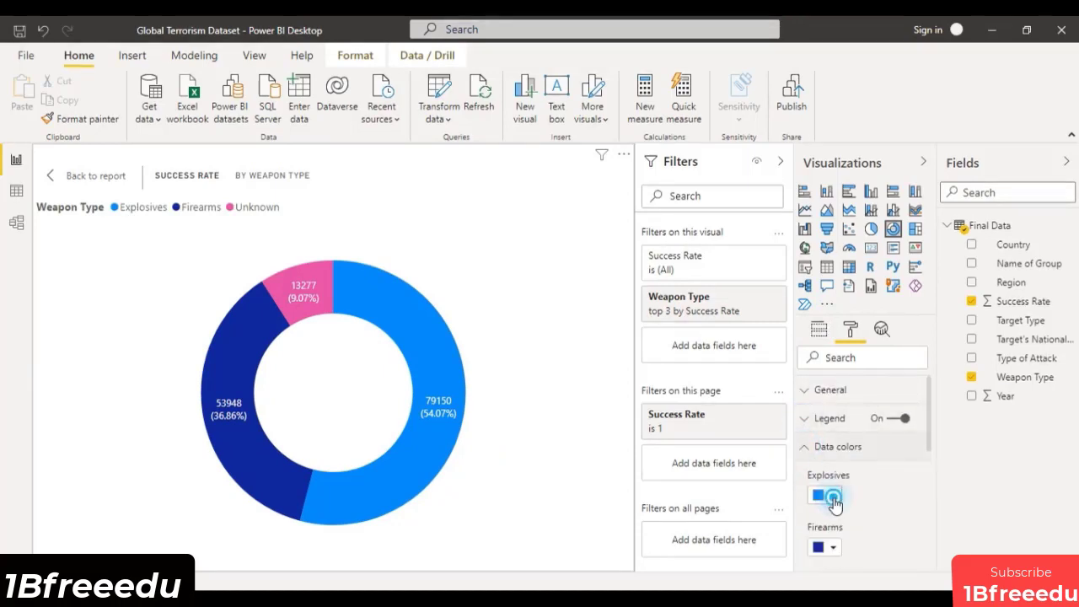
pyautogui.click(833, 498)
pyautogui.click(1033, 362)
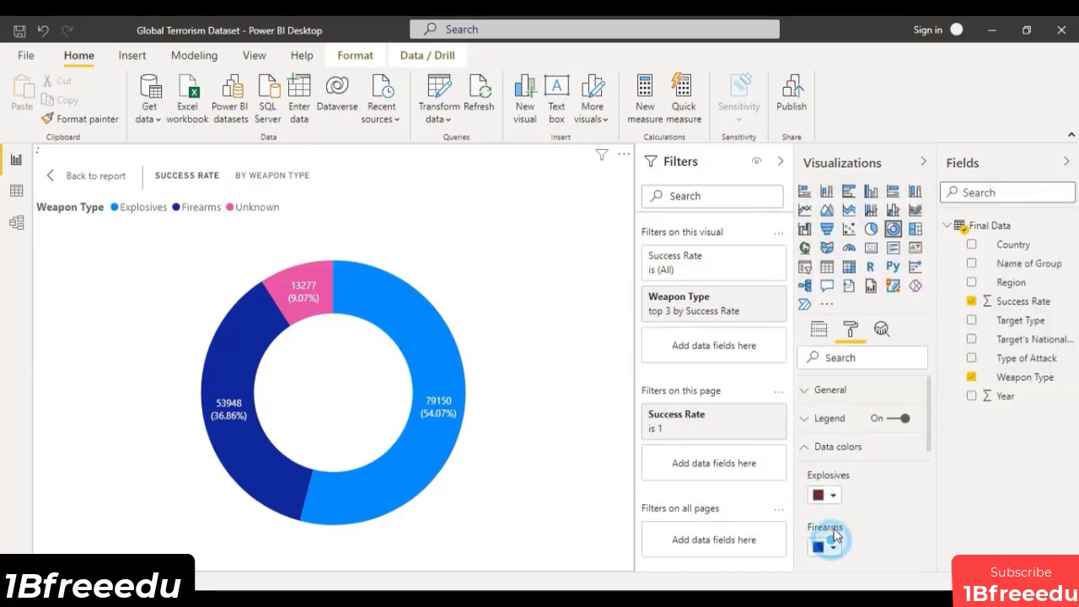
pyautogui.click(831, 546)
pyautogui.click(877, 474)
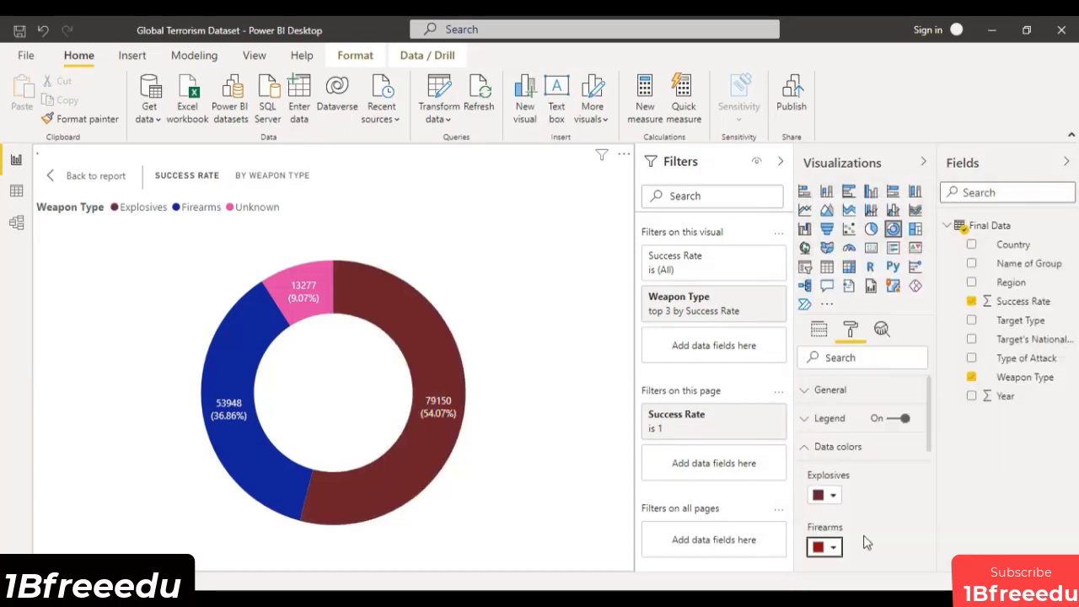
pyautogui.scroll(-3, 849, 542)
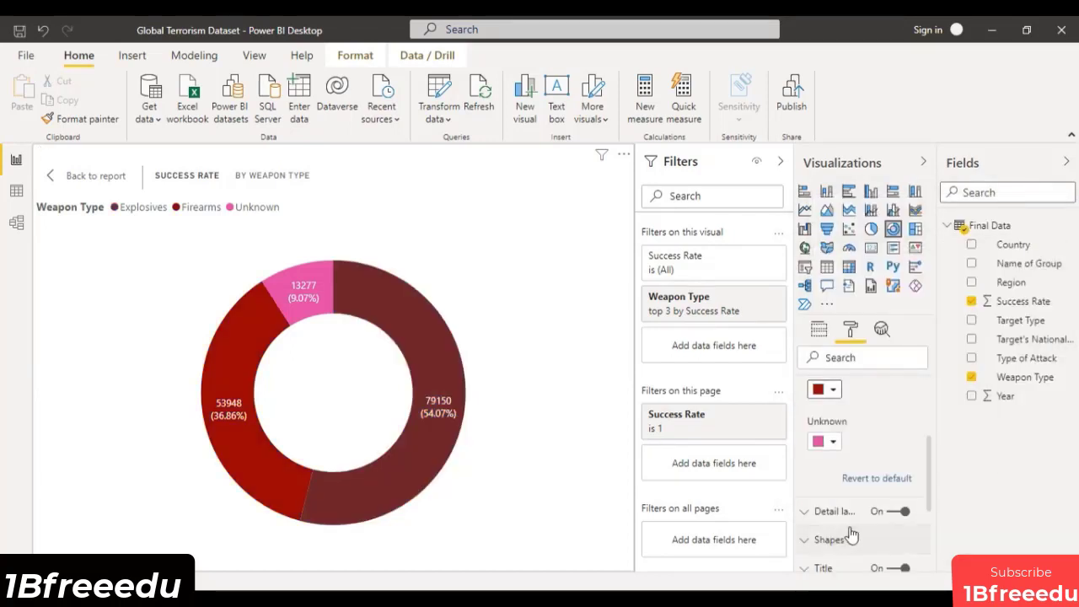
pyautogui.click(834, 441)
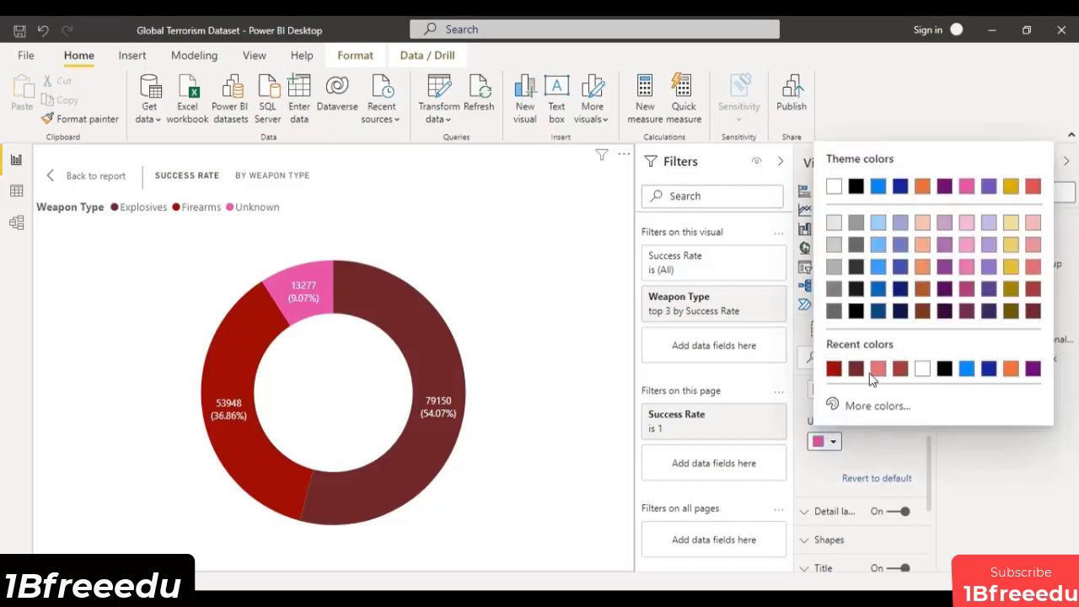
pyautogui.click(900, 369)
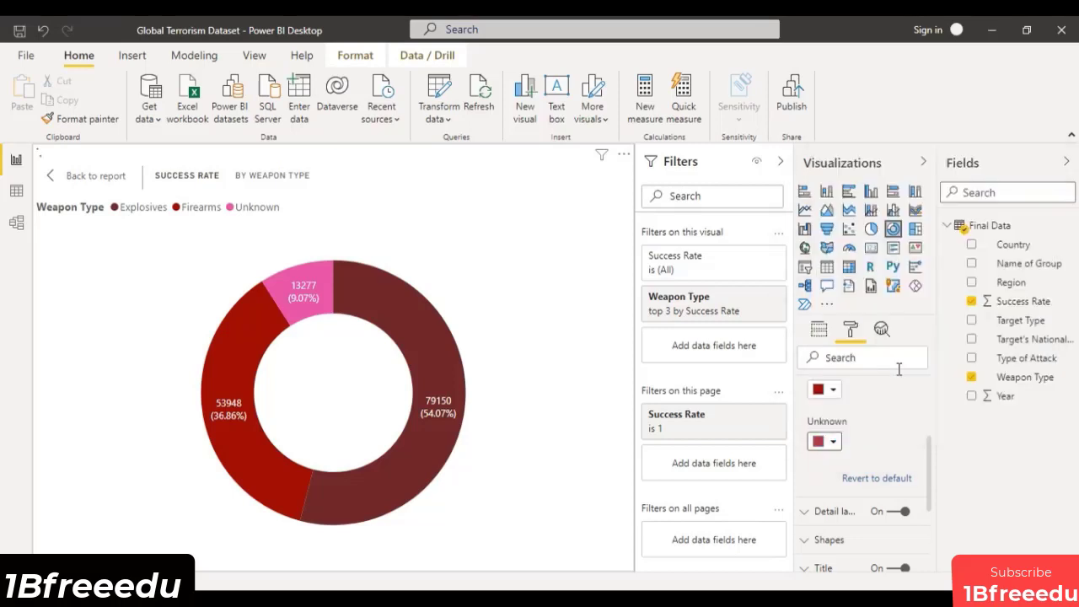
pyautogui.click(76, 186)
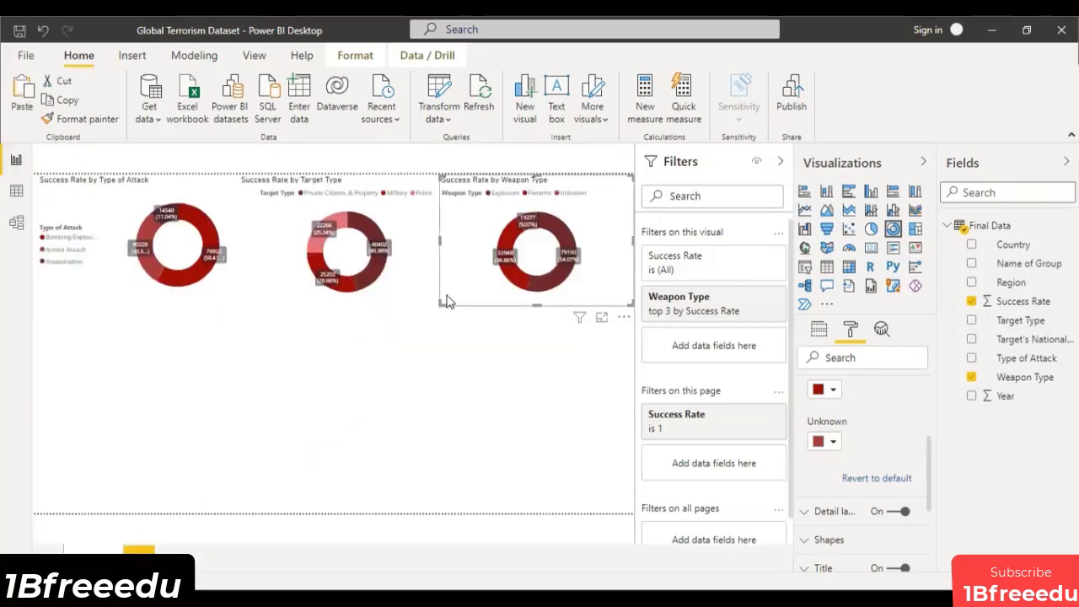
pyautogui.click(420, 385)
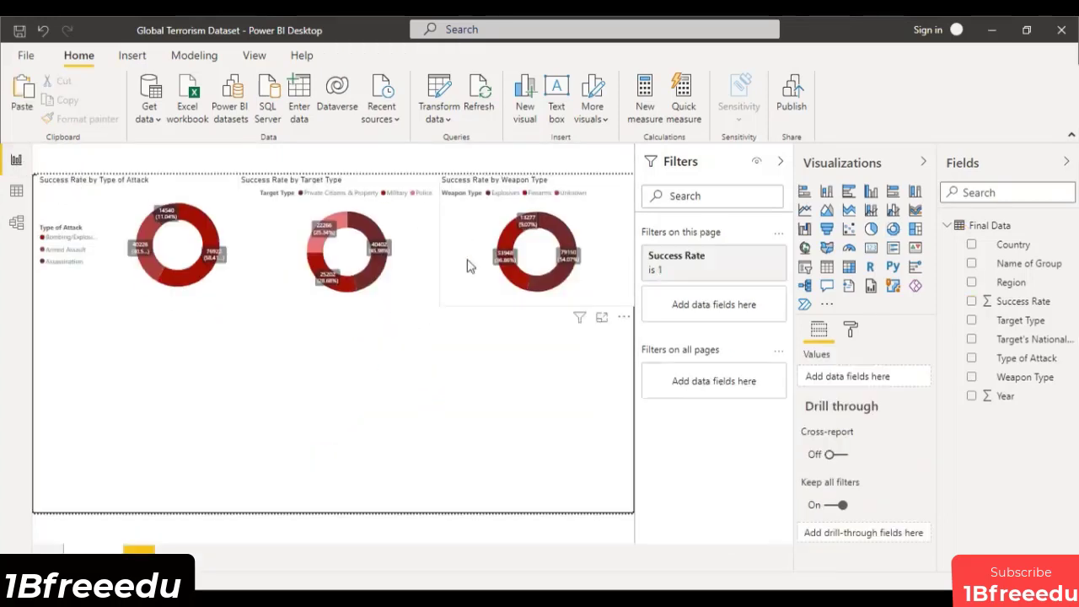
# Set the Type of Attack donut chart's legend position to Top and narrow the chart so it clears the Target Type chart.
pyautogui.click(179, 194)
pyautogui.click(83, 236)
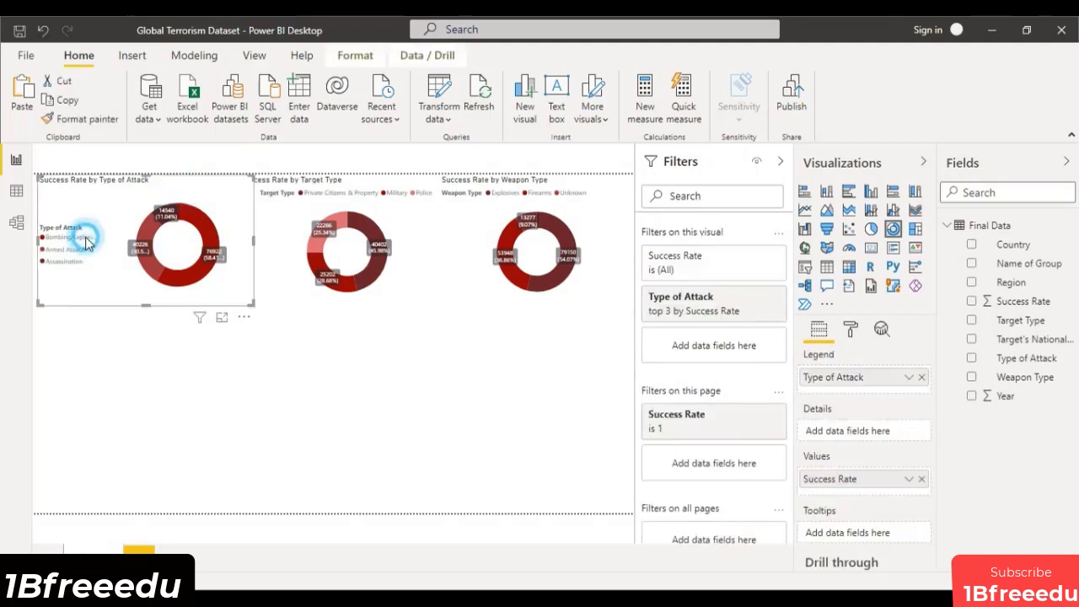
pyautogui.click(221, 203)
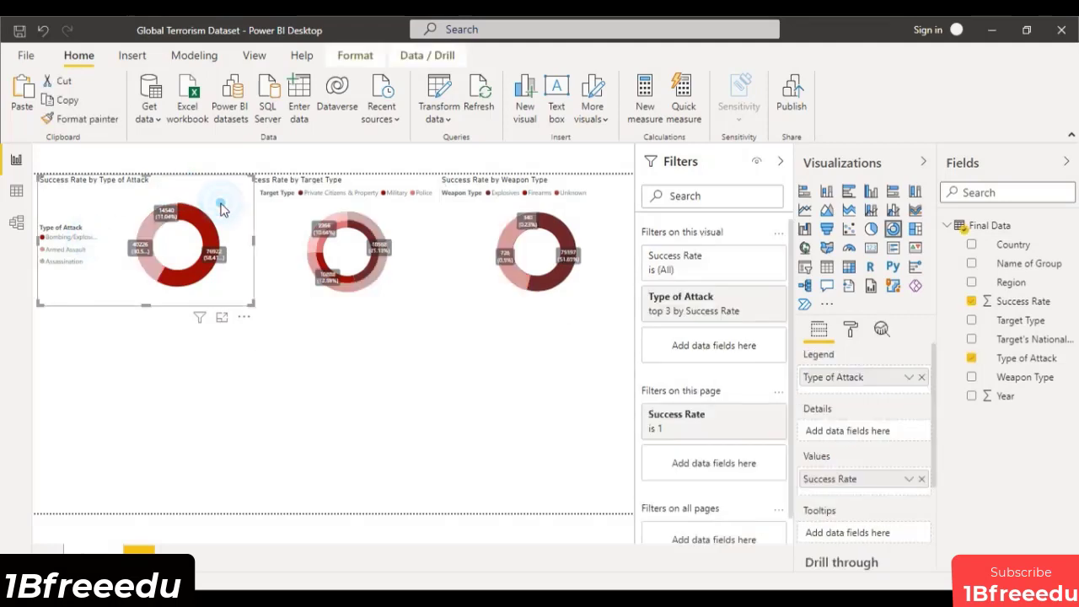
pyautogui.click(850, 328)
pyautogui.click(805, 418)
pyautogui.click(874, 463)
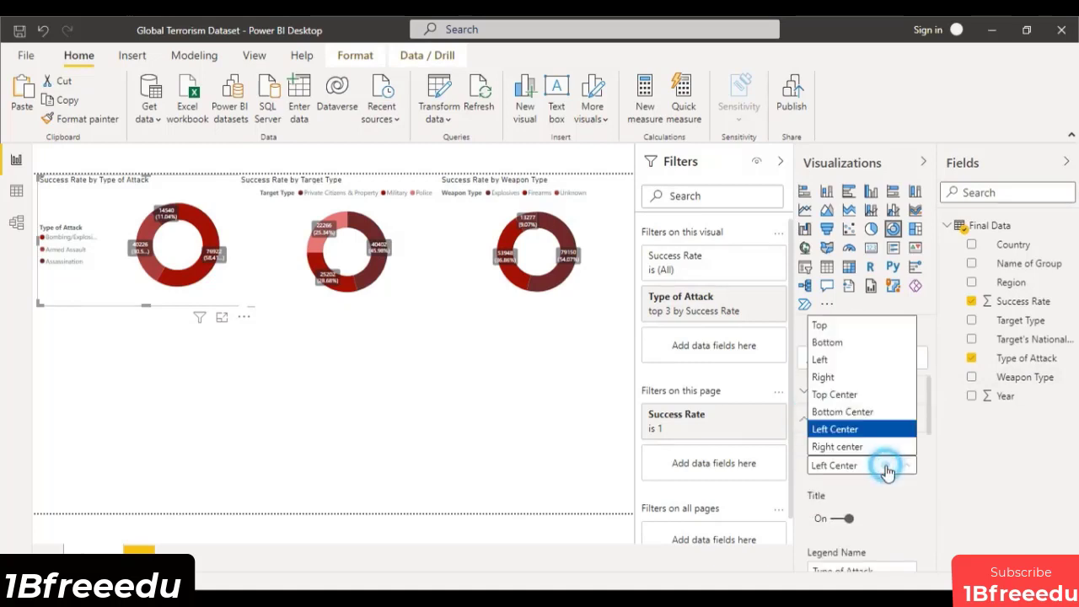
pyautogui.click(830, 322)
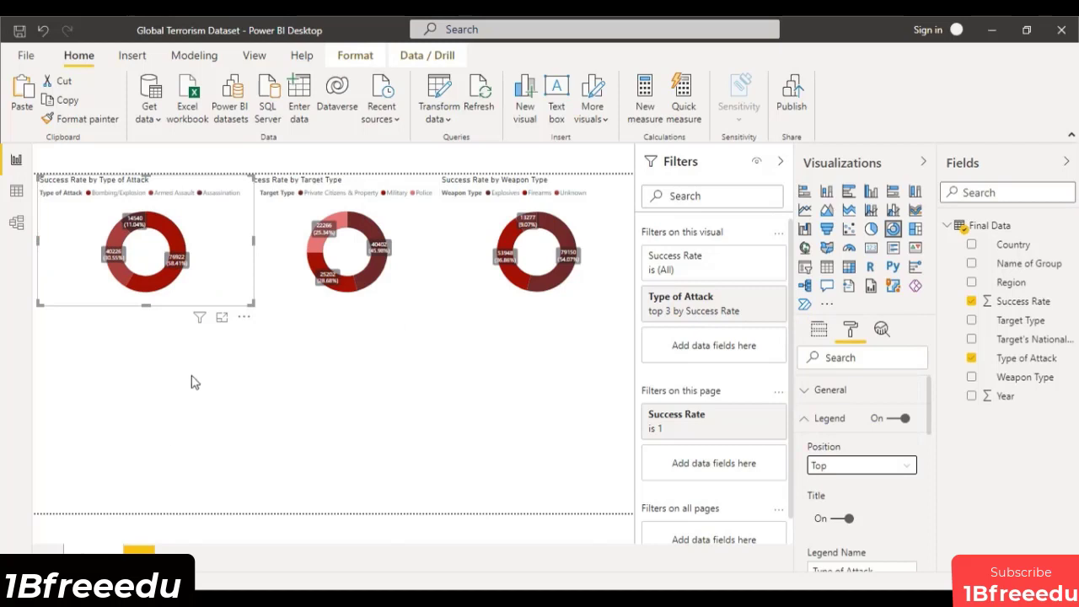
pyautogui.moveTo(253, 242); pyautogui.dragTo(236, 243)
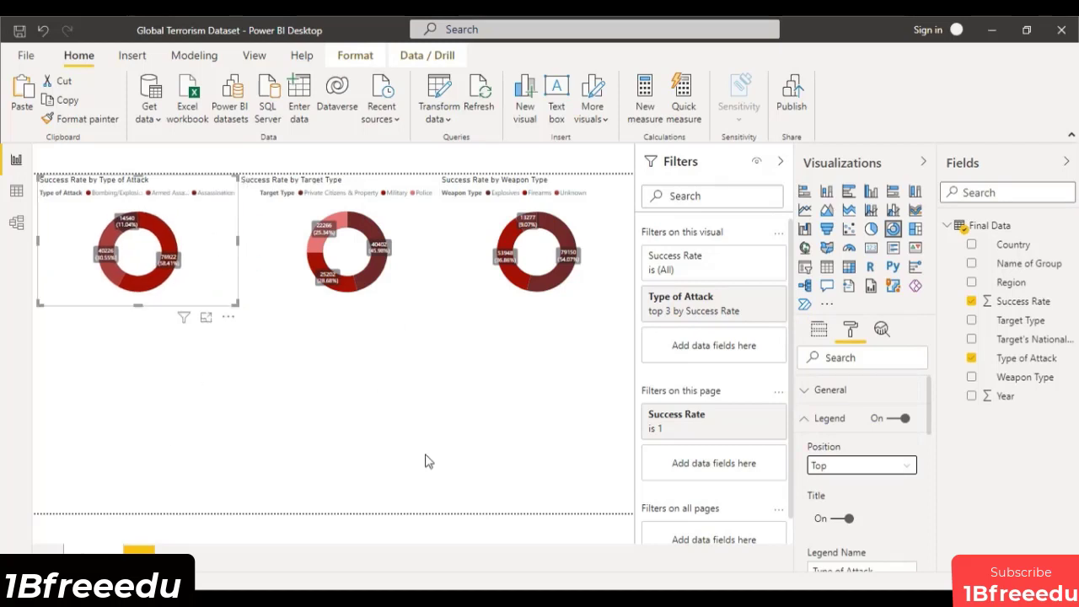
pyautogui.click(442, 417)
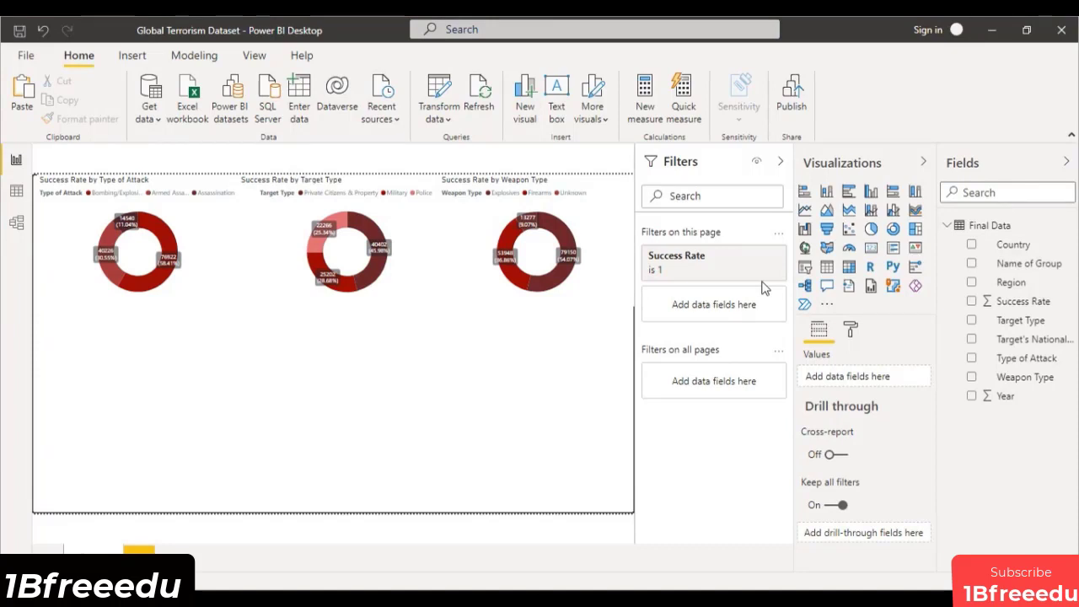
# Insert a Map visual below the Type of Attack donut chart, reduce its height and widen it to about half the page.
pyautogui.click(781, 164)
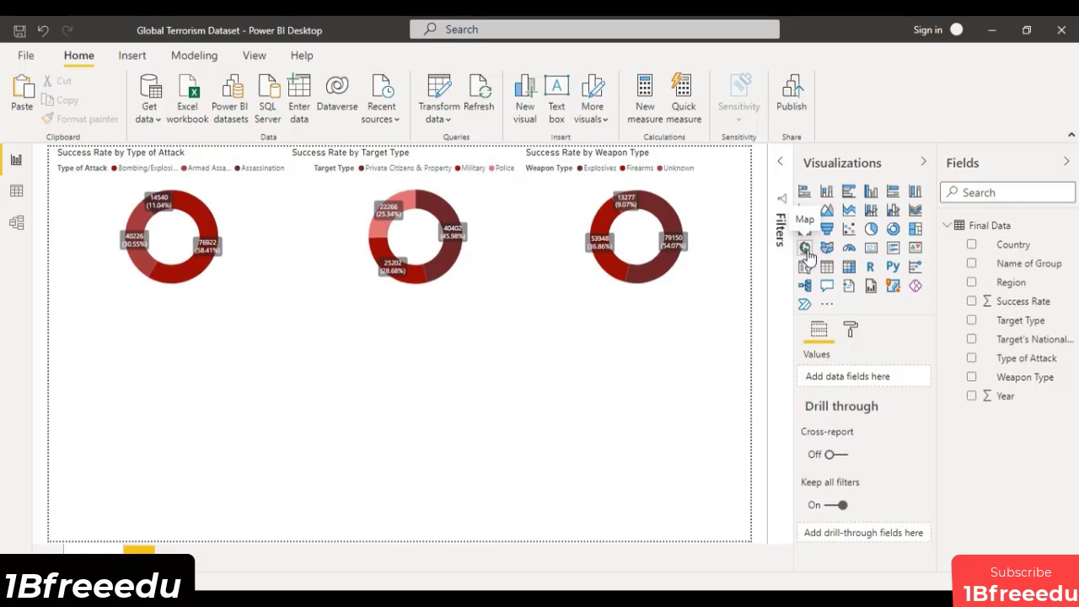
pyautogui.click(805, 247)
pyautogui.moveTo(190, 372); pyautogui.dragTo(189, 355)
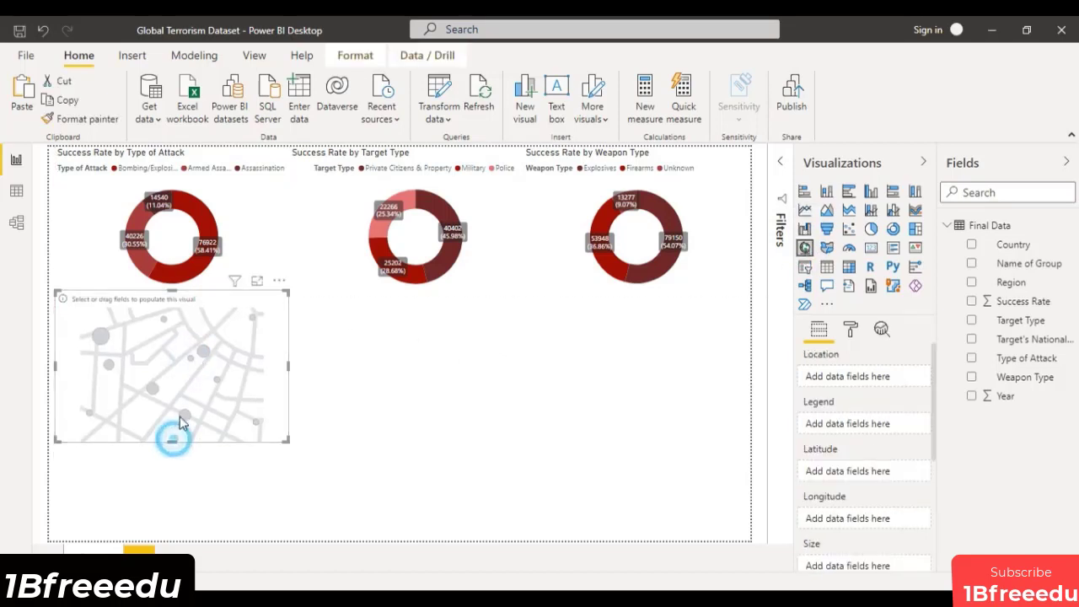
pyautogui.moveTo(180, 416); pyautogui.dragTo(189, 400)
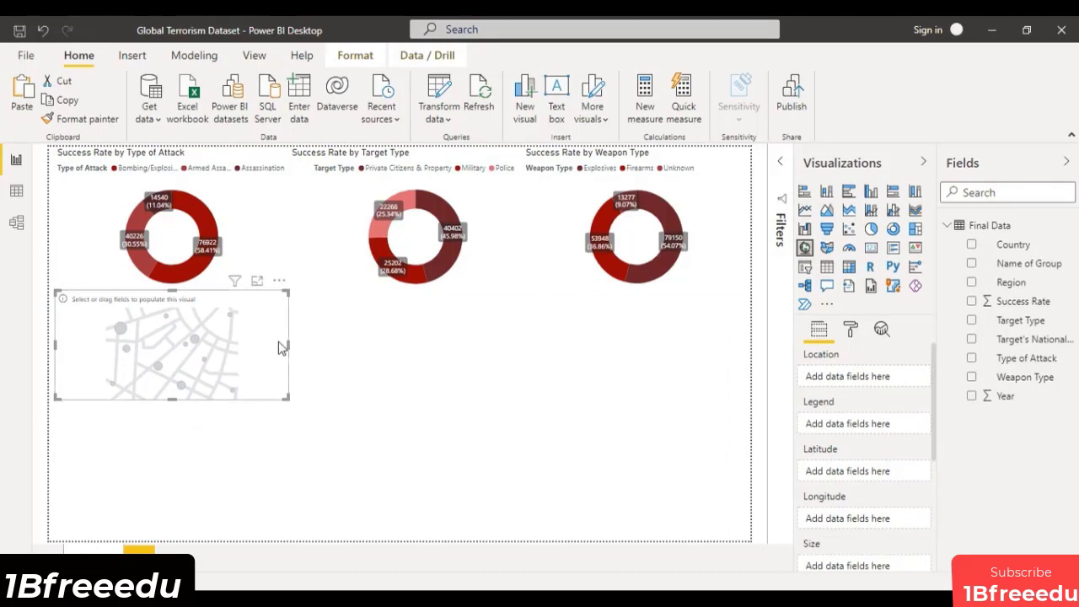
pyautogui.moveTo(294, 351); pyautogui.dragTo(402, 352)
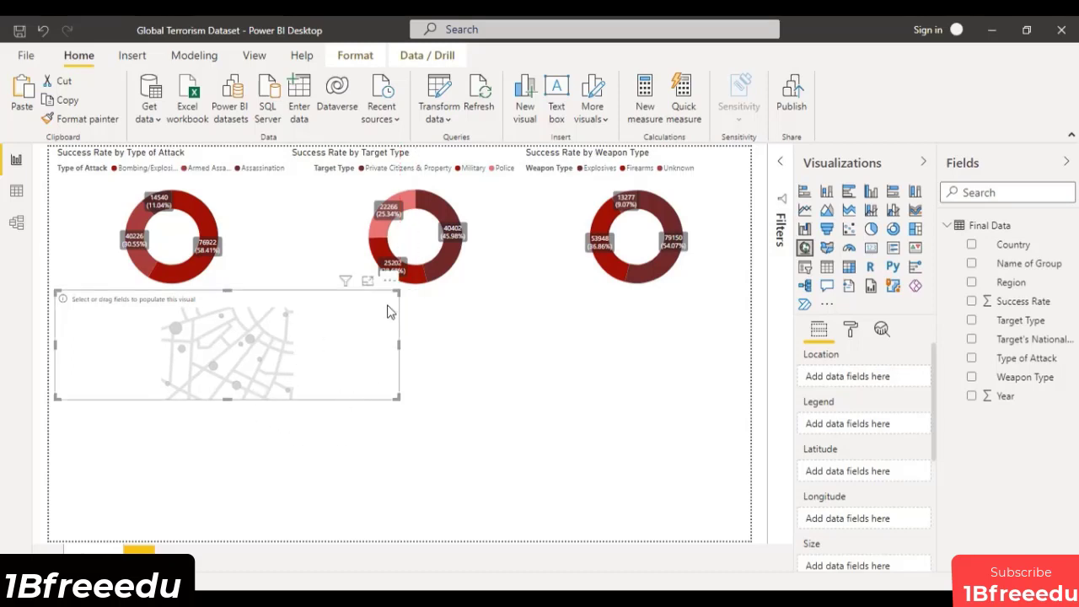
# Open the map in focus mode and assign Country as its Location and Success Rate as its bubble Size.
pyautogui.click(369, 282)
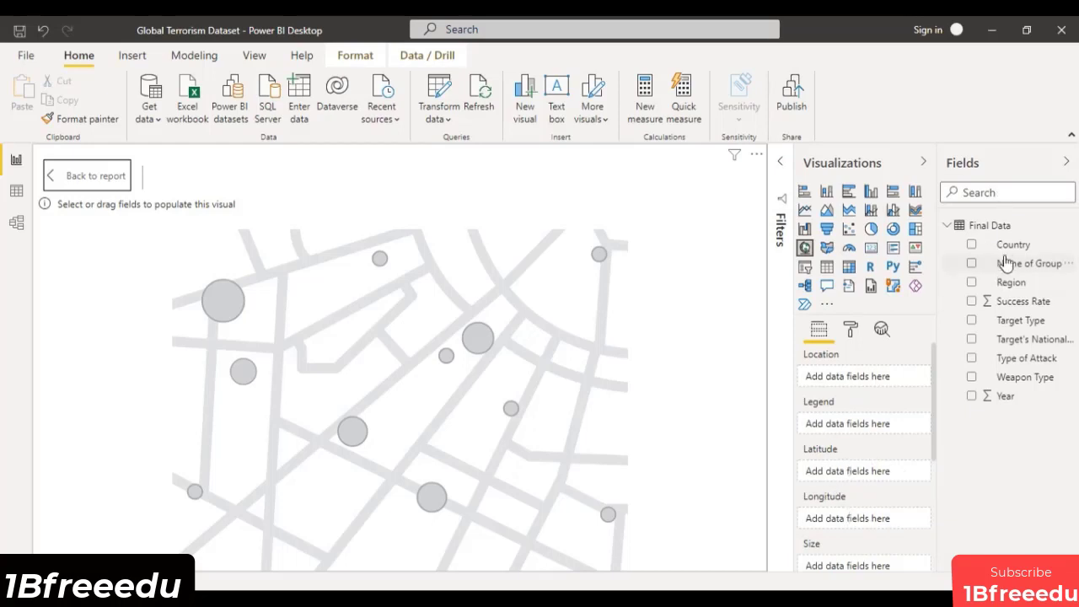
pyautogui.moveTo(1006, 253); pyautogui.dragTo(864, 385)
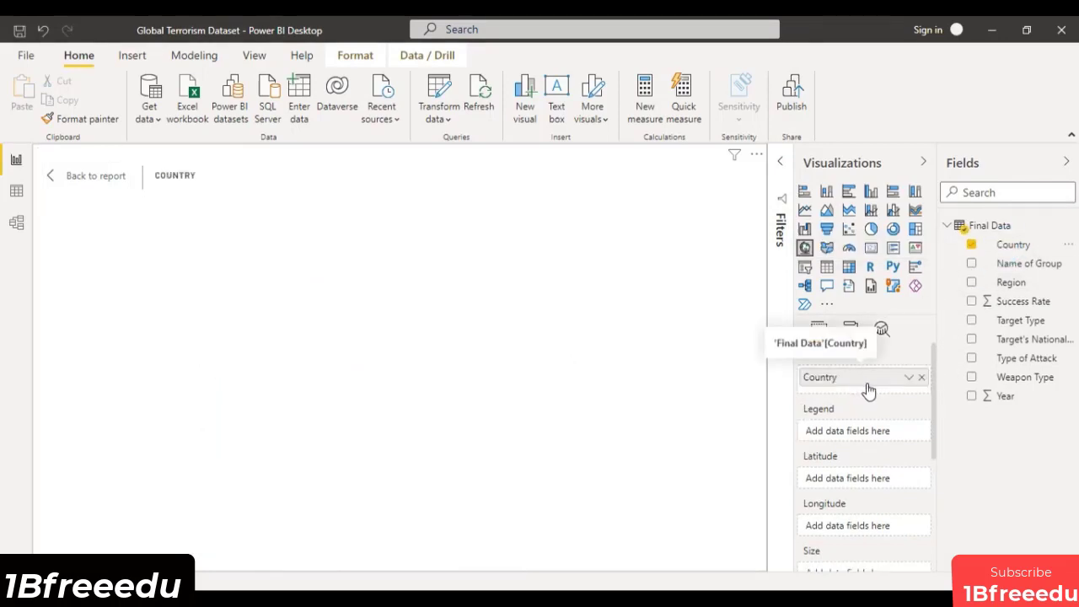
pyautogui.scroll(-3, 866, 434)
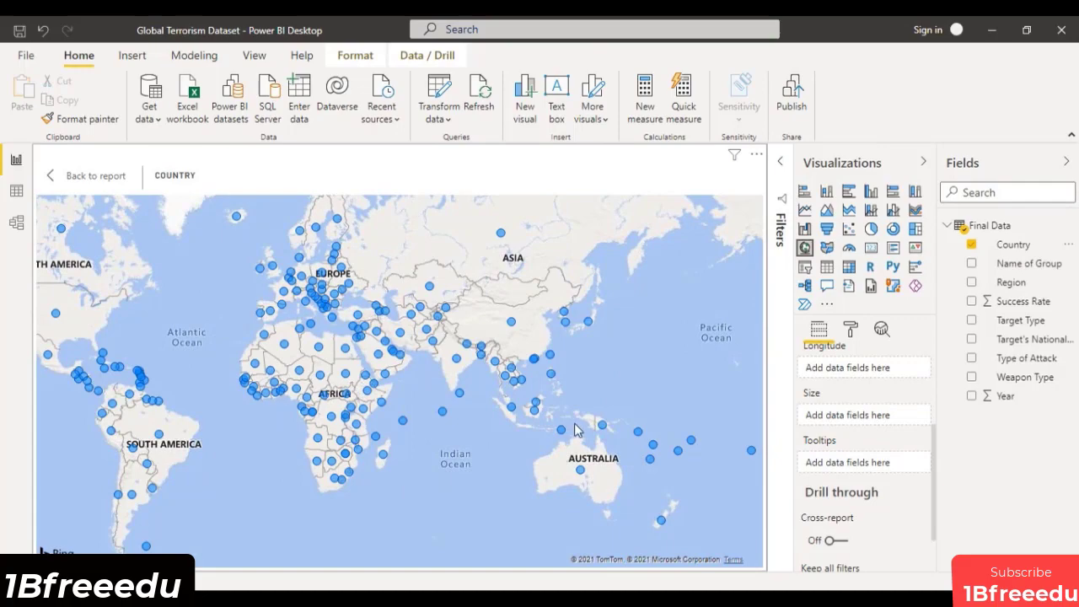
pyautogui.scroll(1, 577, 430)
pyautogui.scroll(1, 578, 430)
pyautogui.scroll(-5, 578, 430)
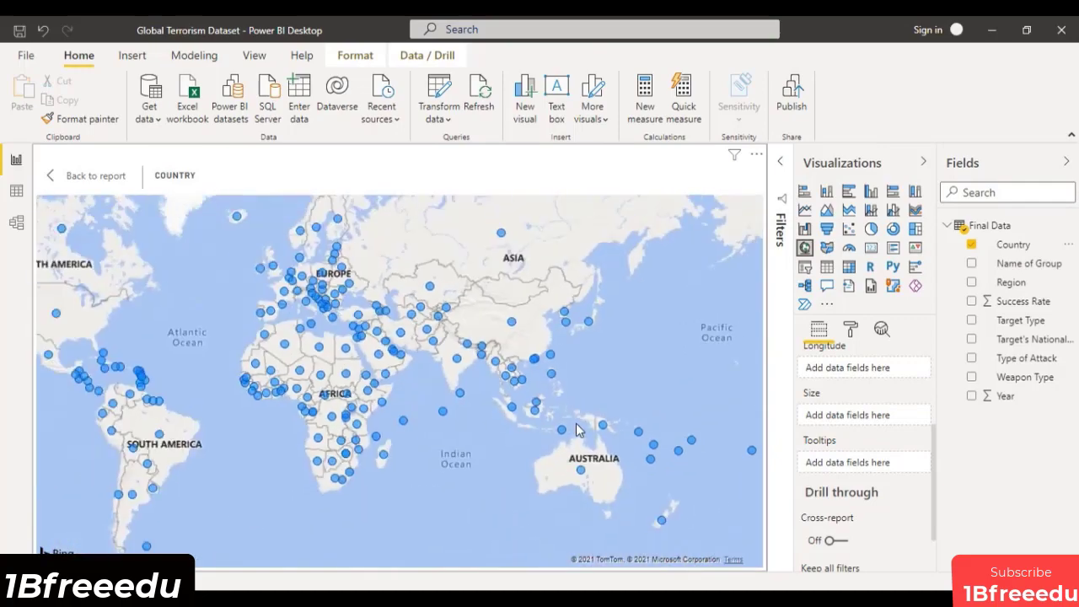
pyautogui.scroll(2, 575, 423)
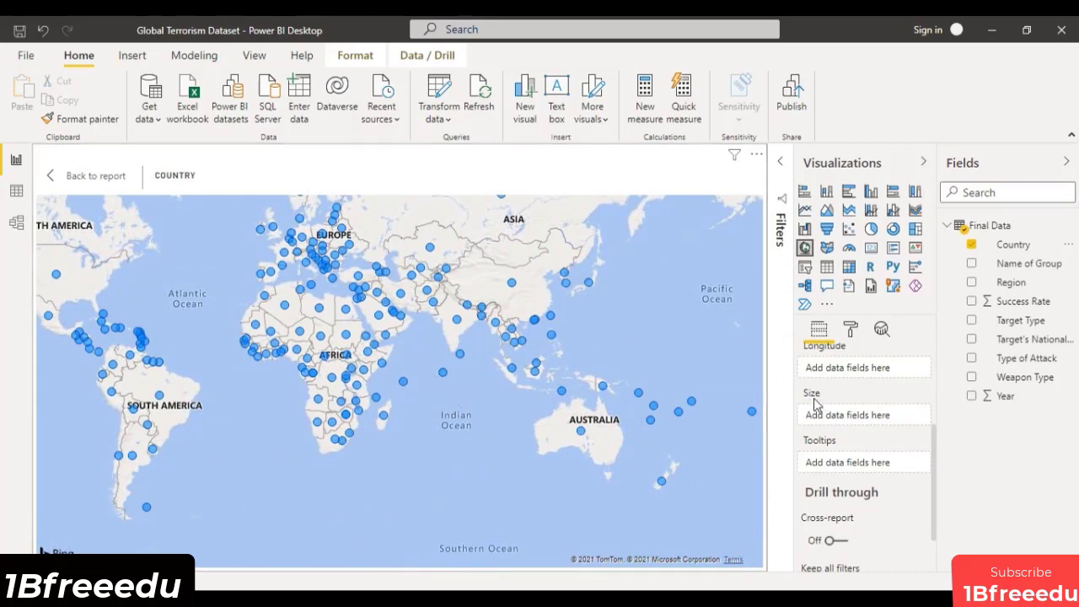
pyautogui.moveTo(815, 406)
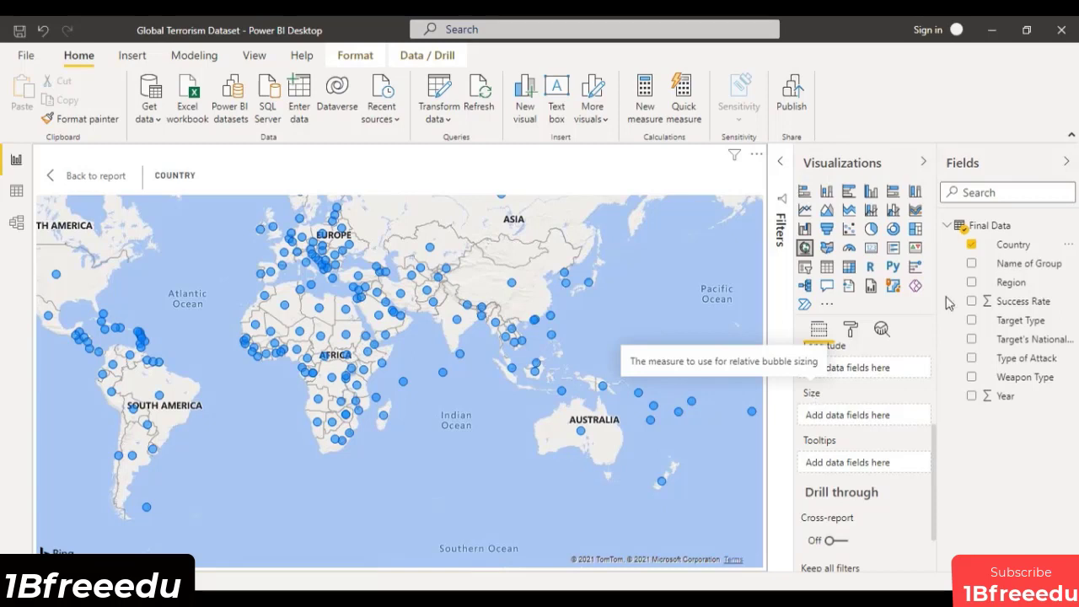
pyautogui.moveTo(1022, 302); pyautogui.dragTo(886, 421)
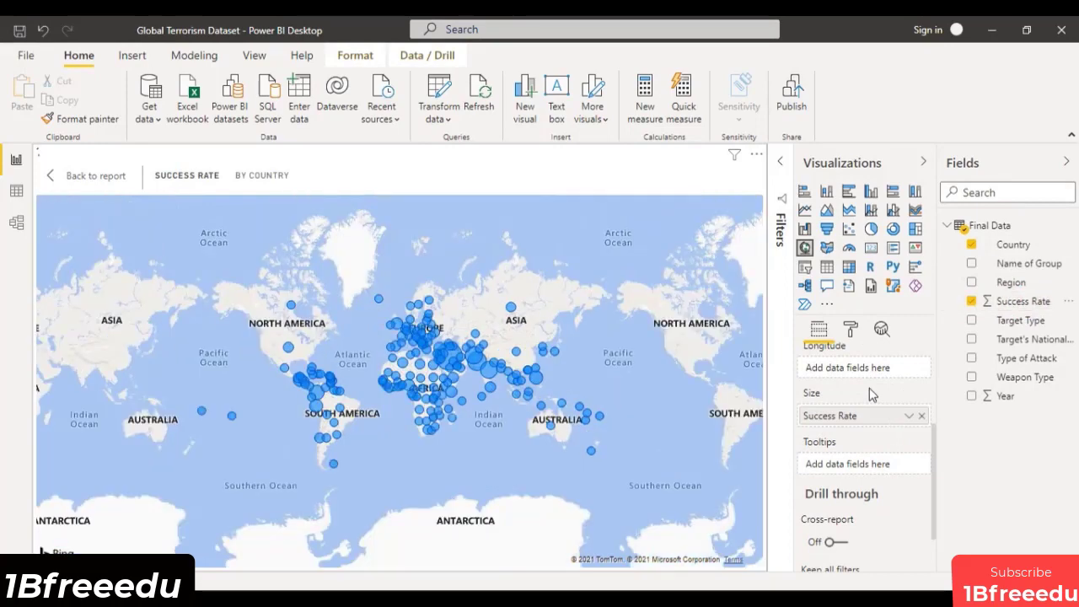
# Examine the map's Success Rate bubbles by country, including the values for Iraq and Kenya.
pyautogui.scroll(4, 487, 398)
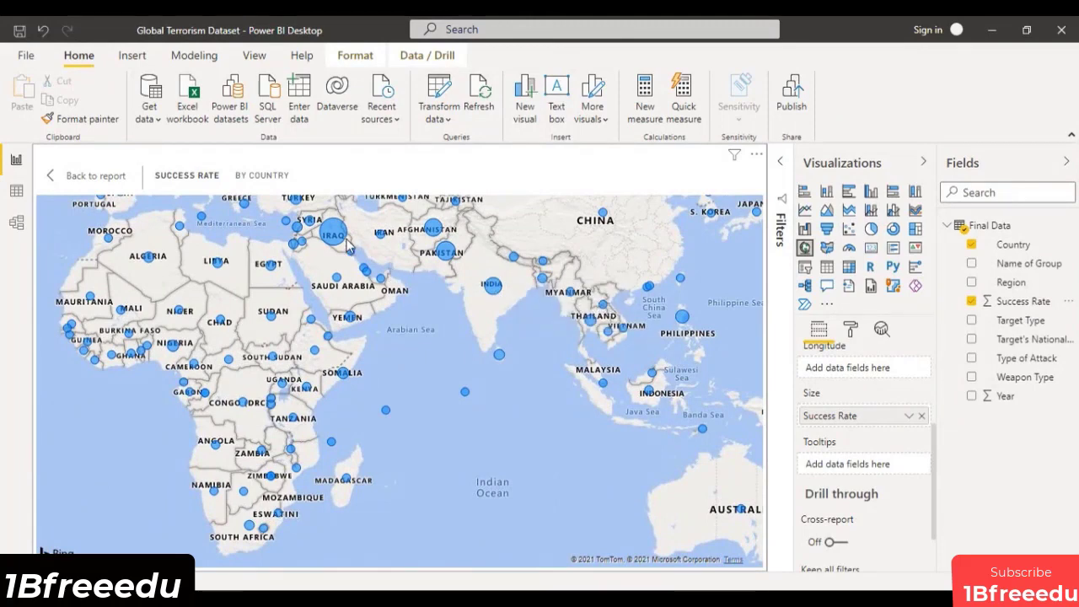
pyautogui.moveTo(331, 234)
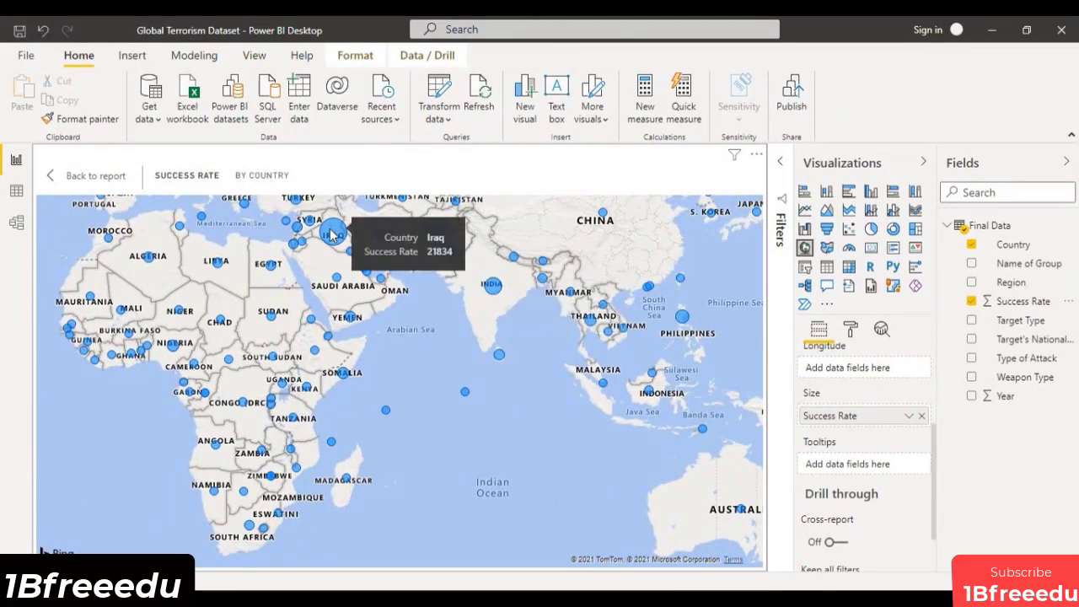
pyautogui.scroll(4, 469, 440)
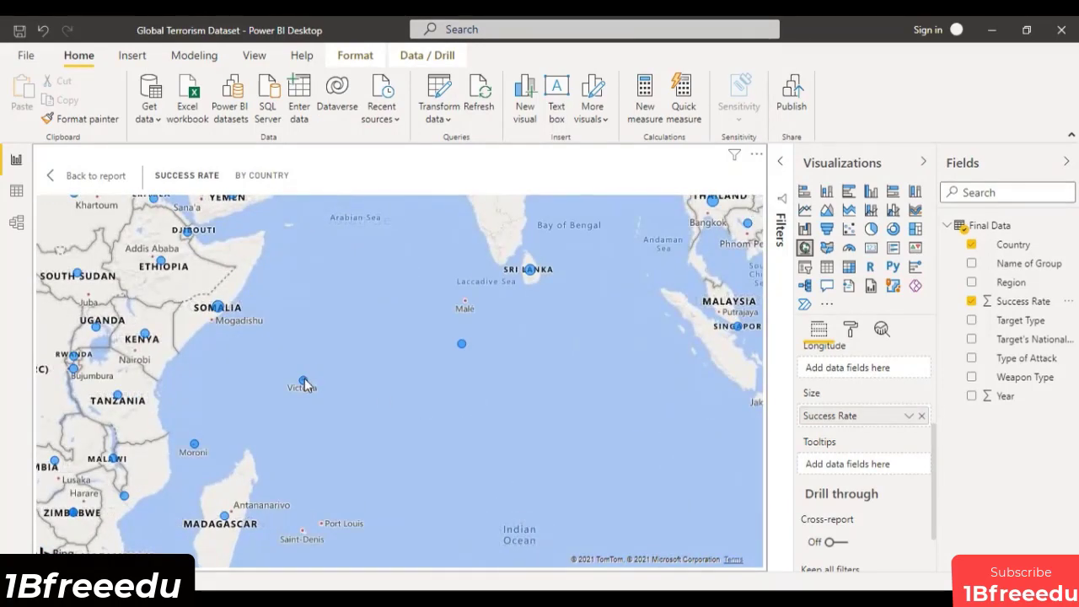
pyautogui.moveTo(305, 385)
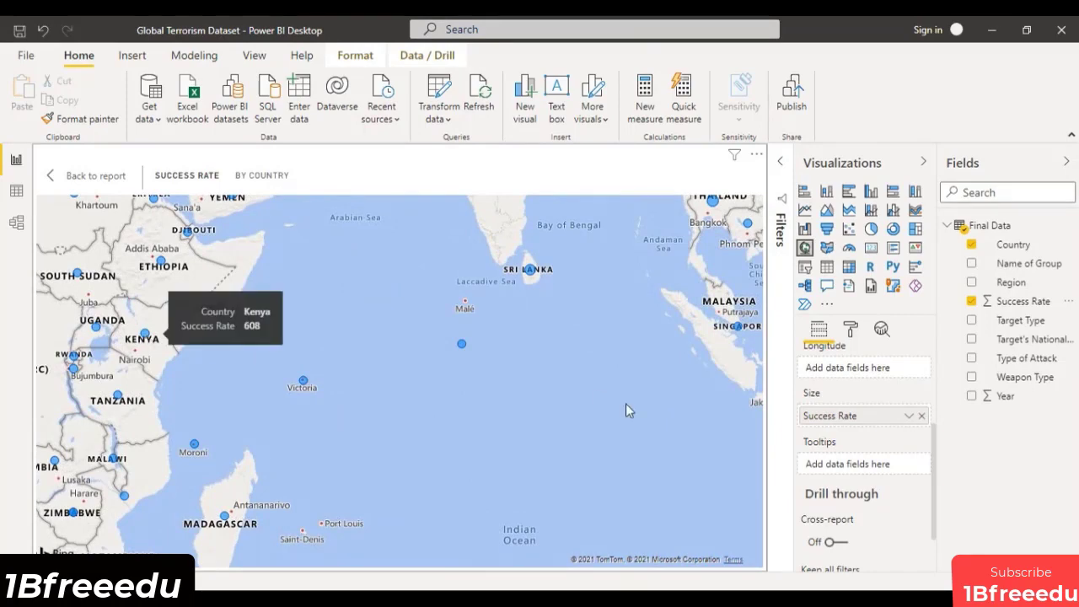
pyautogui.scroll(-5, 616, 444)
pyautogui.scroll(-1, 616, 444)
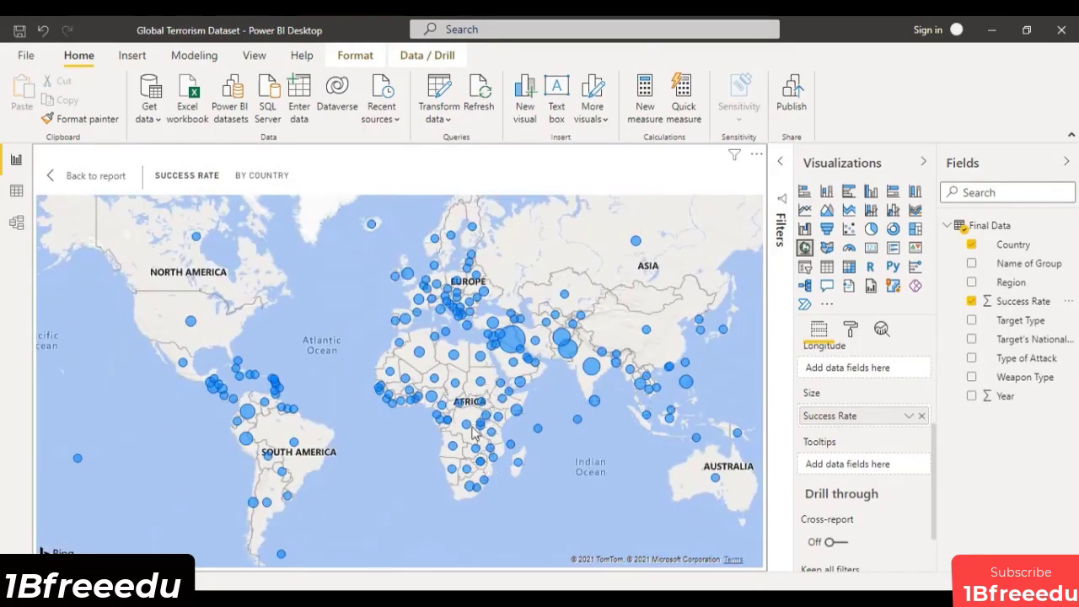
pyautogui.moveTo(573, 508); pyautogui.dragTo(493, 496)
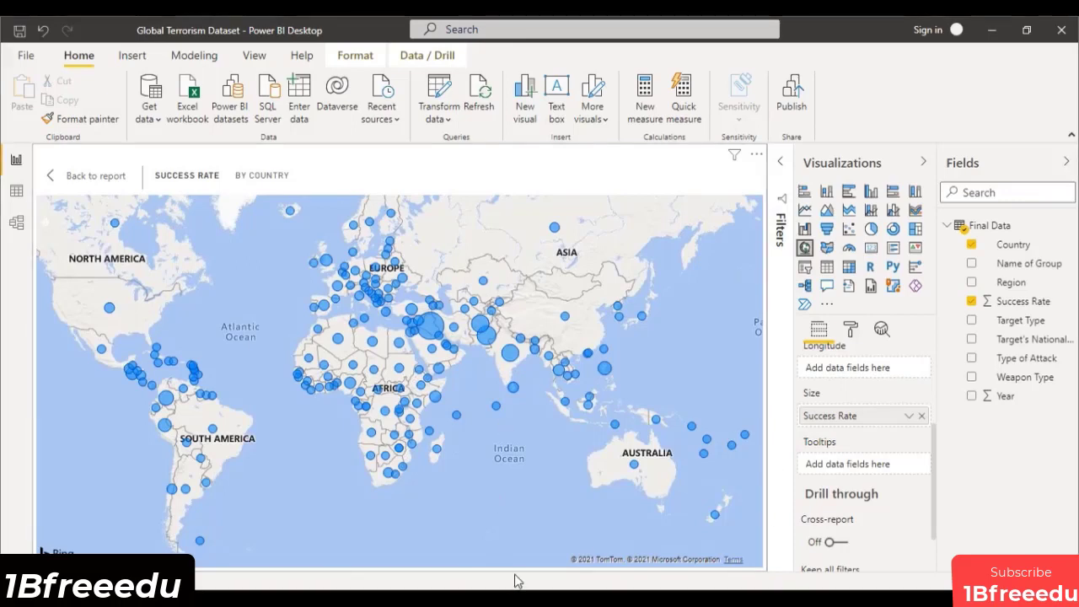
# Open the color choices for the map bubbles' default data color.
pyautogui.click(851, 334)
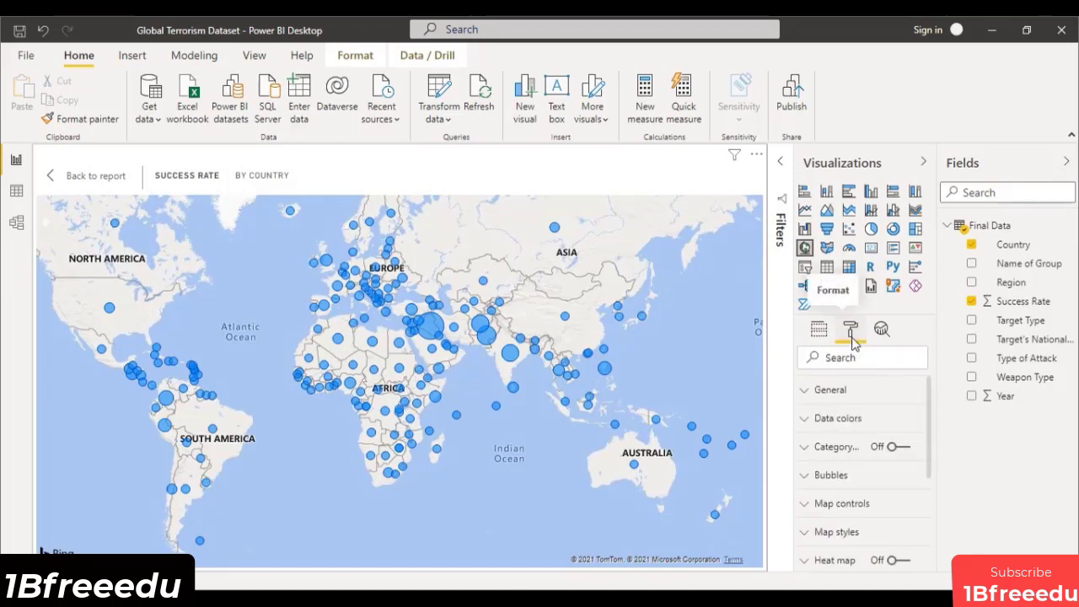
pyautogui.click(807, 419)
pyautogui.click(832, 469)
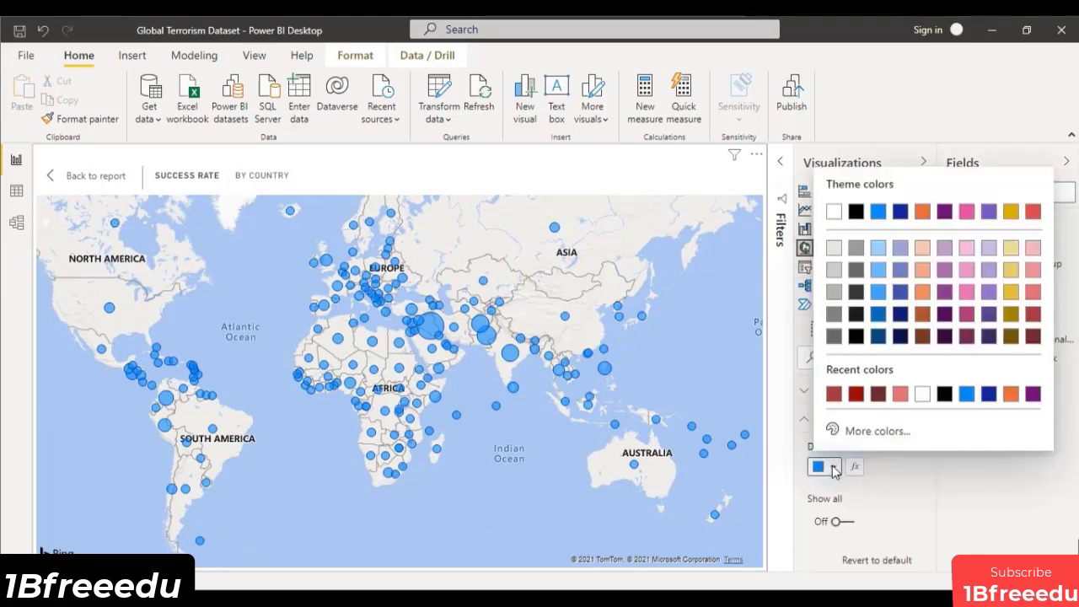
# Set the default data color of the Success Rate by Country map's bubbles to dark red from the recent colors.
pyautogui.click(856, 394)
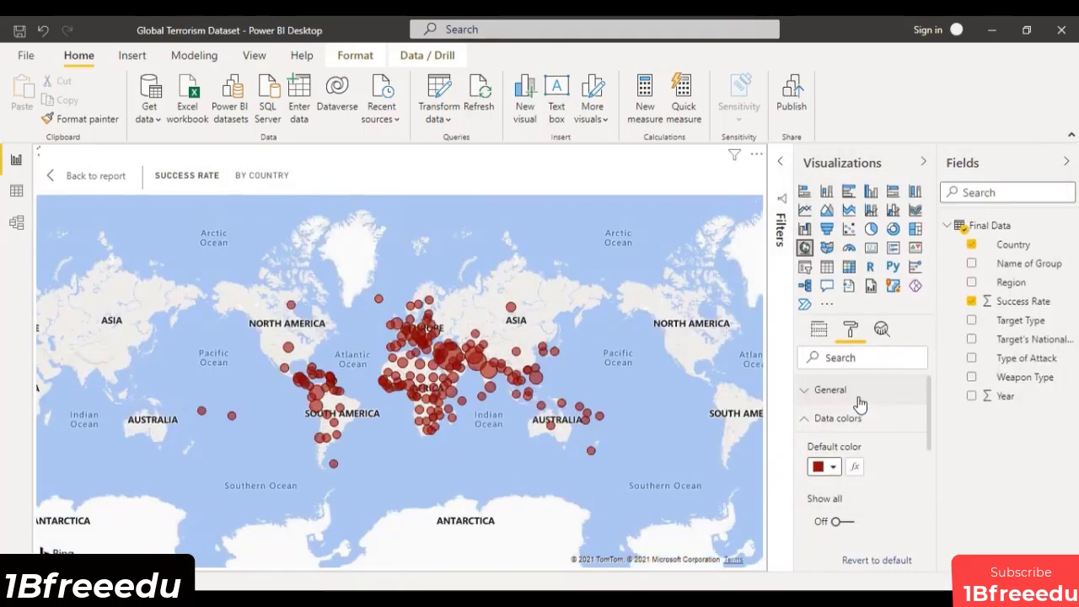
# Try a bubble size of 0 on the map, and revert the bubble size to its default.
pyautogui.scroll(-3, 882, 509)
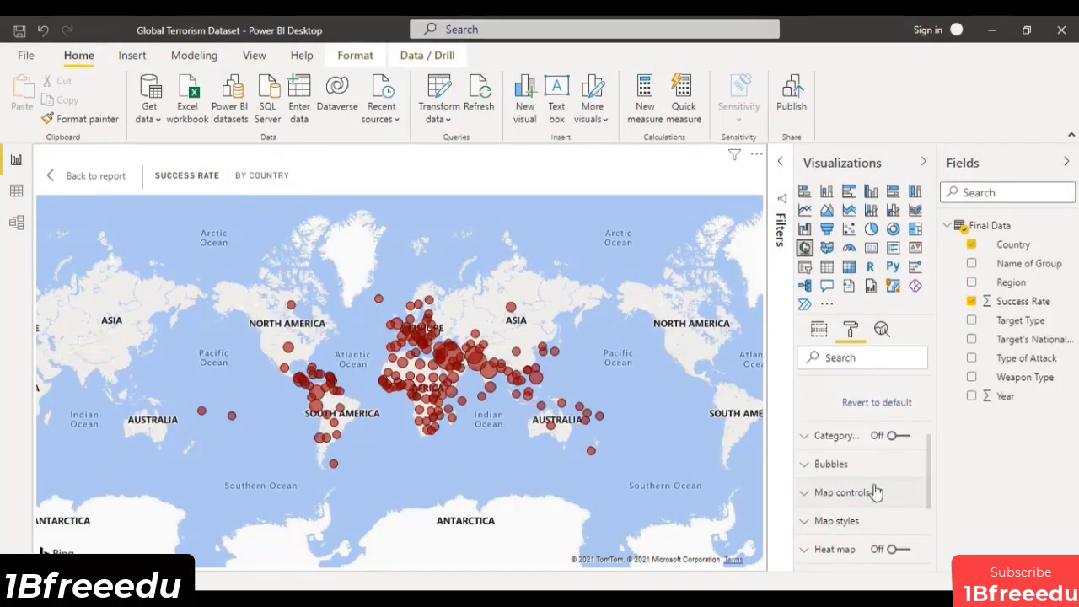
pyautogui.click(843, 463)
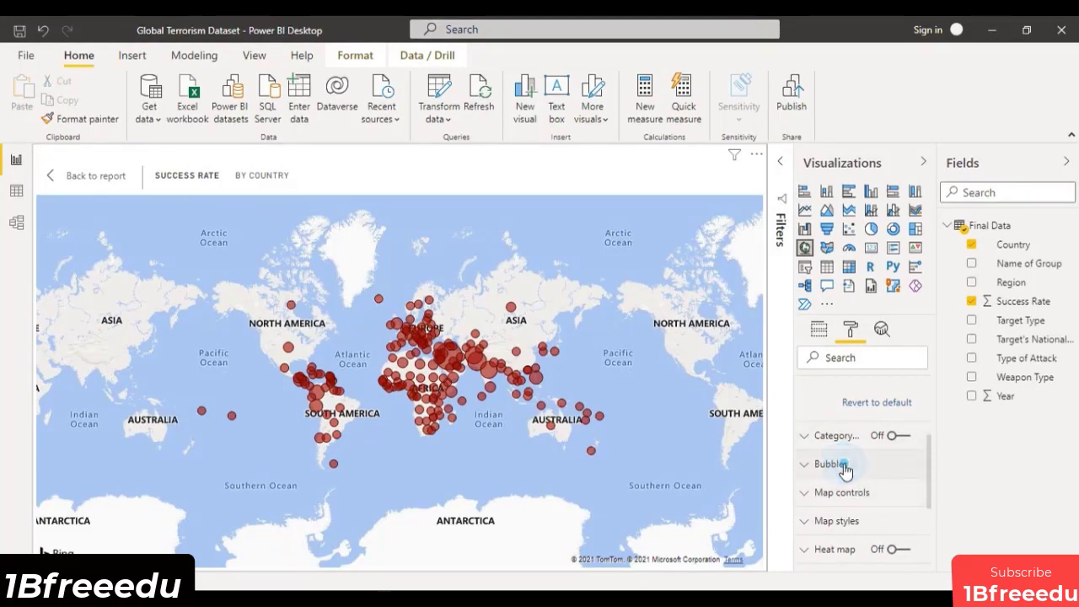
pyautogui.scroll(-1, 867, 464)
pyautogui.click(820, 483)
pyautogui.click(871, 454)
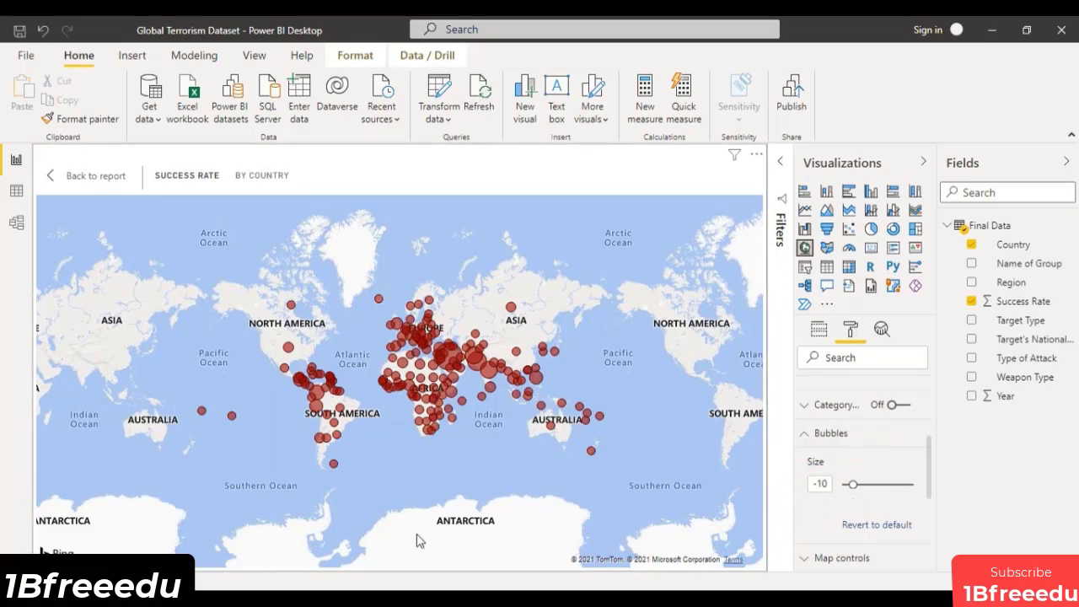
pyautogui.click(822, 482)
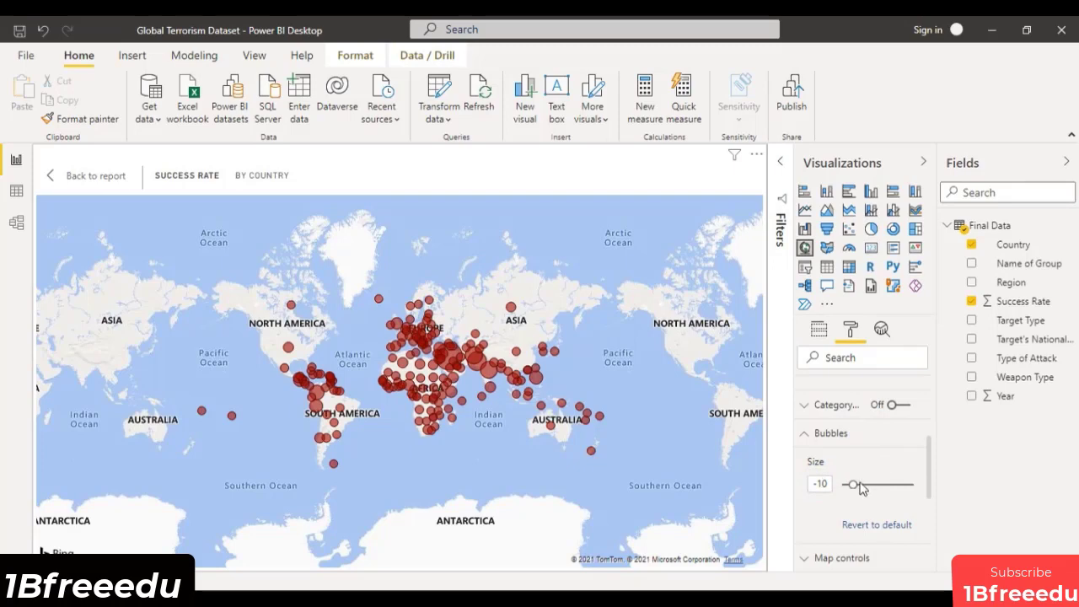
pyautogui.moveTo(853, 484)
pyautogui.mouseDown()
pyautogui.moveTo(870, 486)
pyautogui.moveTo(858, 485)
pyautogui.mouseUp()
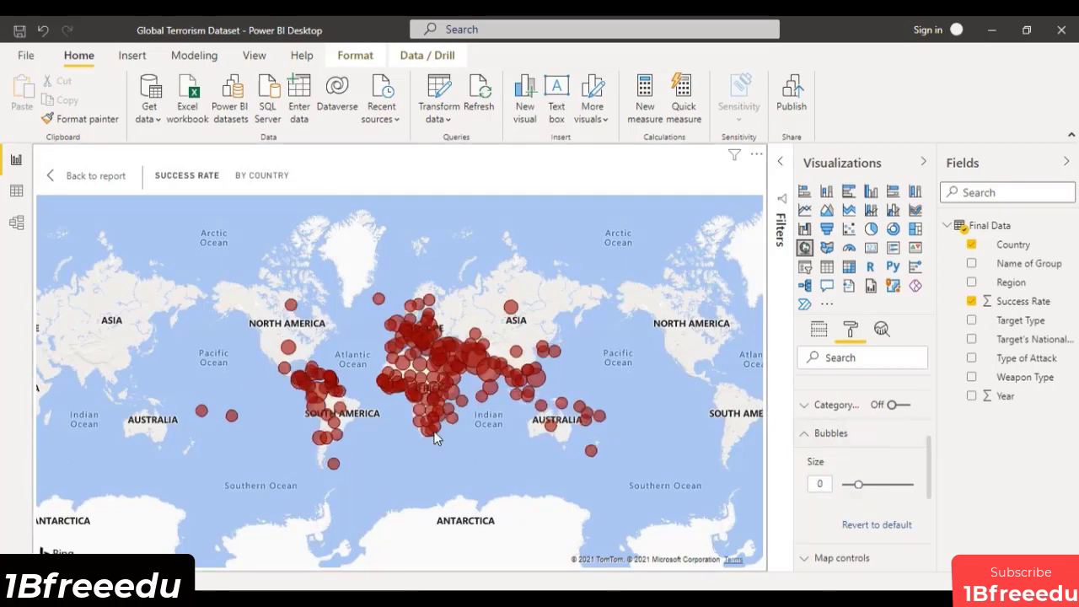
pyautogui.click(877, 526)
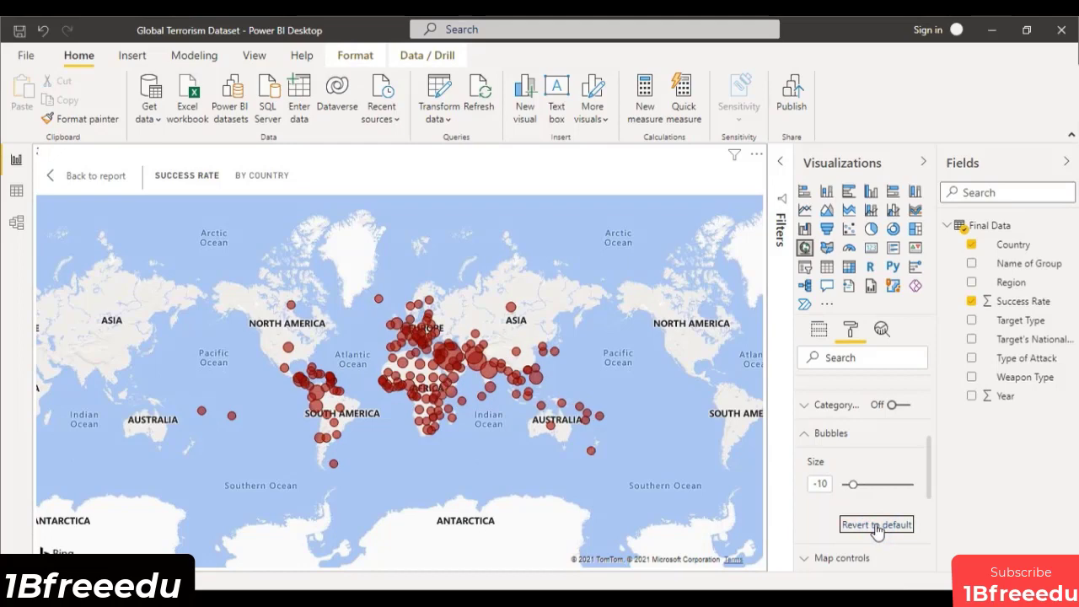
pyautogui.click(810, 435)
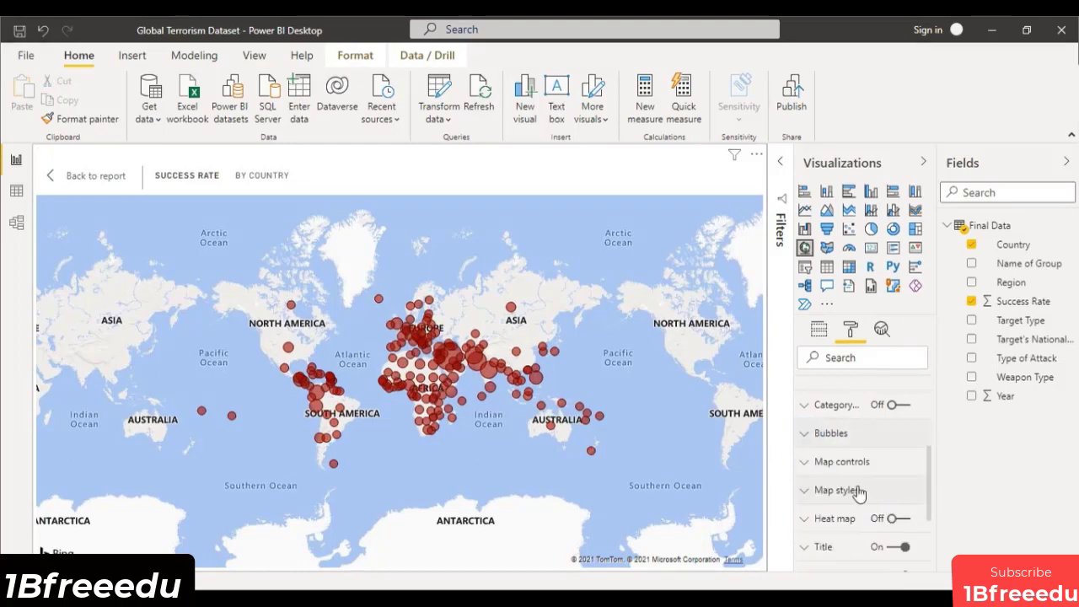
# Turn on the map's zoom buttons and test them by zooming in and back out.
pyautogui.click(812, 462)
pyautogui.scroll(-2, 898, 454)
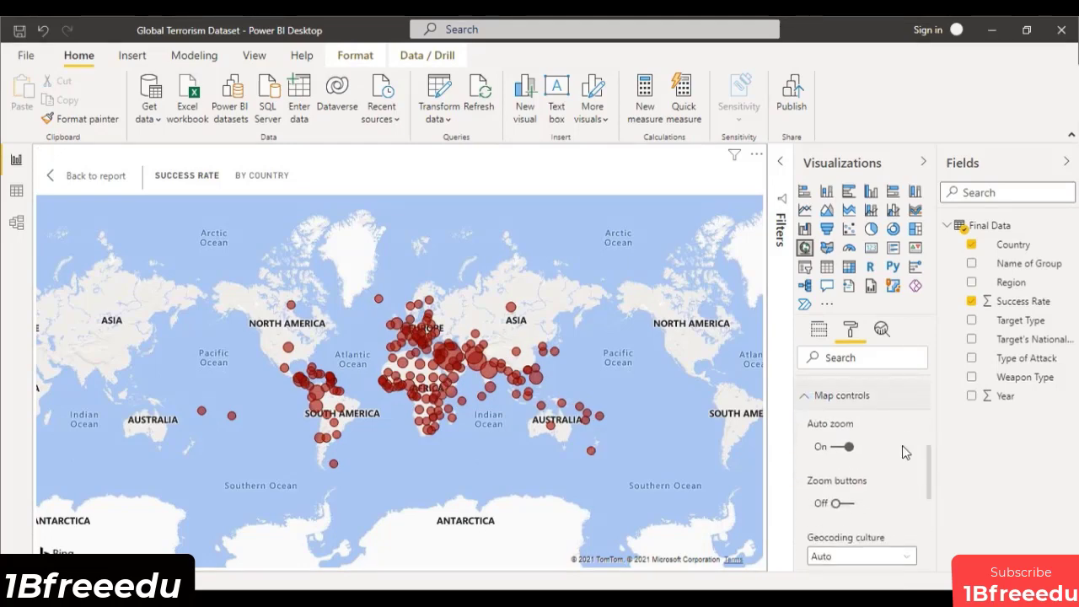
pyautogui.click(837, 492)
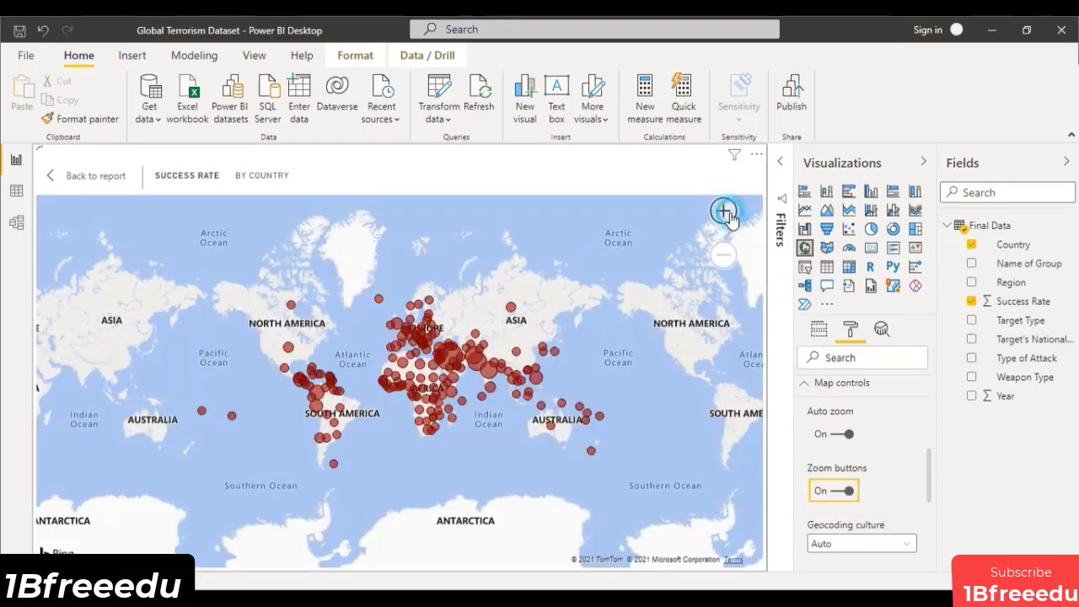
pyautogui.click(723, 213)
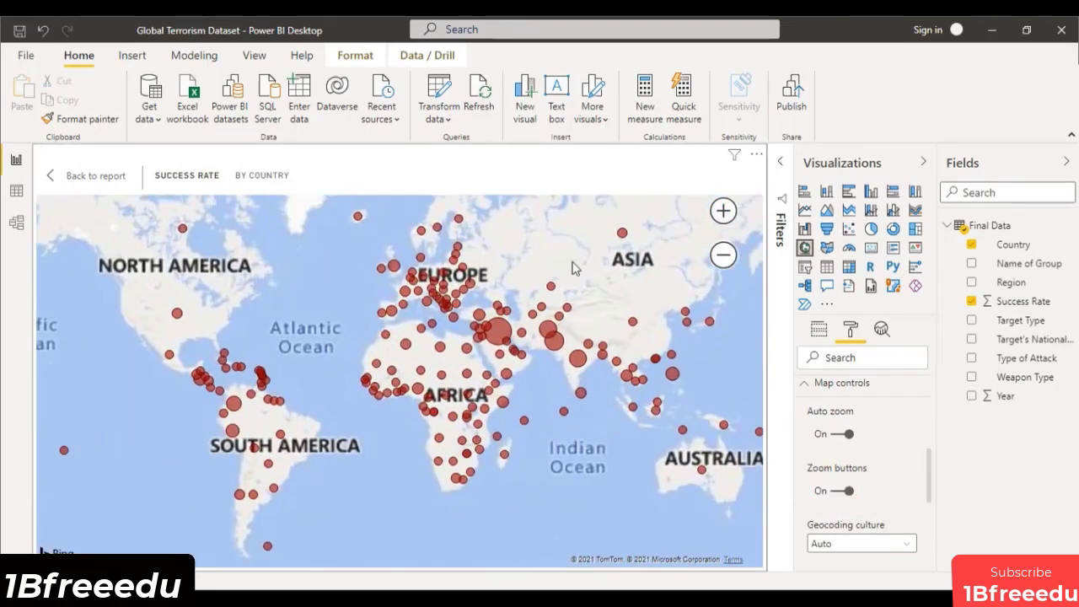
pyautogui.click(722, 255)
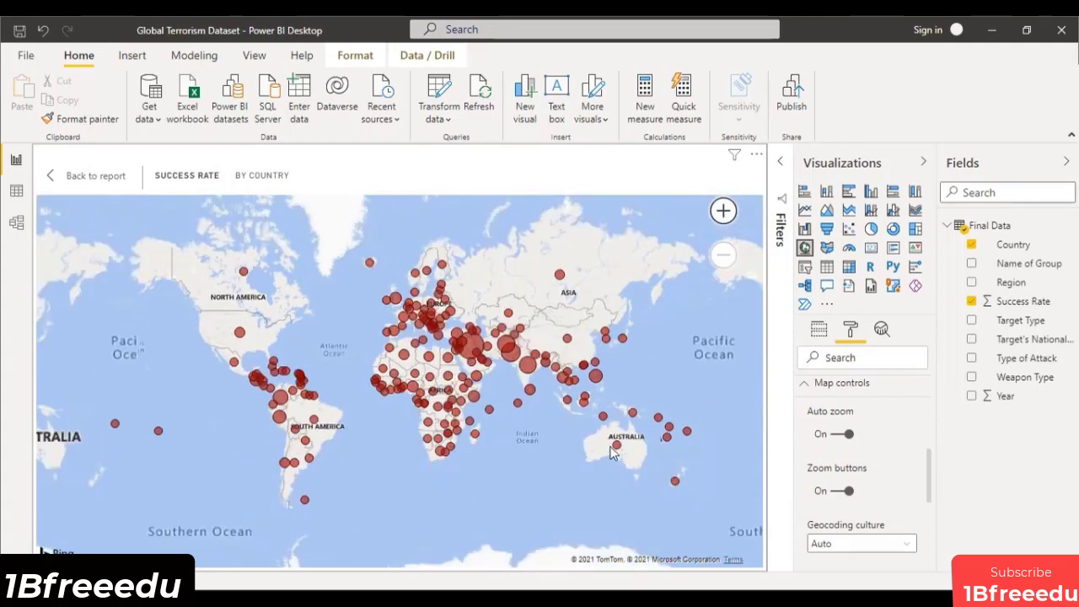
# Try the Light theme in the map styles, and set the map theme to Grayscale.
pyautogui.scroll(-2, 896, 562)
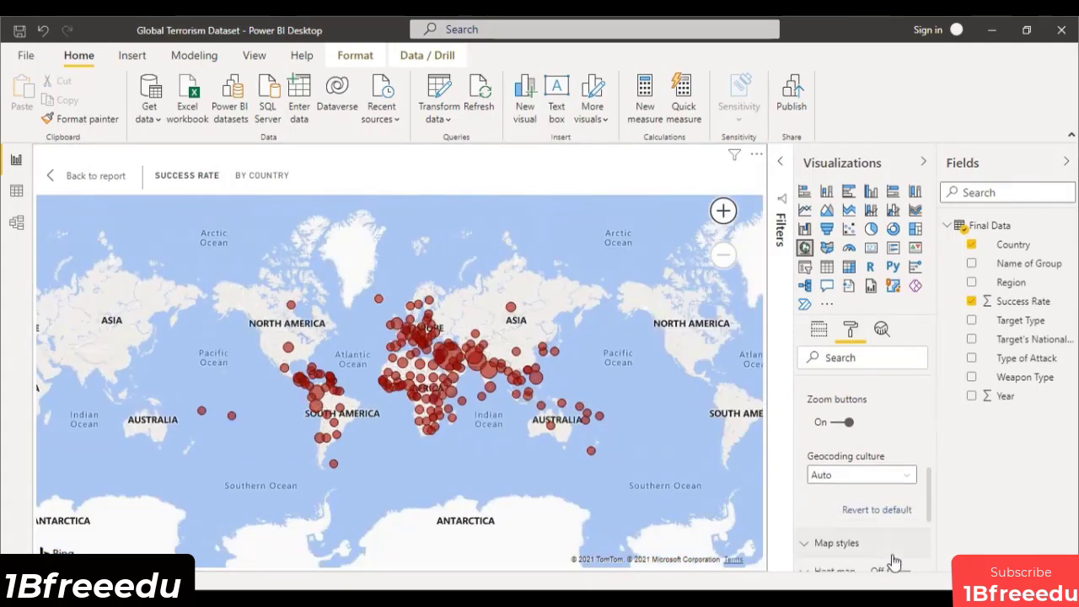
pyautogui.scroll(-1, 895, 562)
pyautogui.click(843, 533)
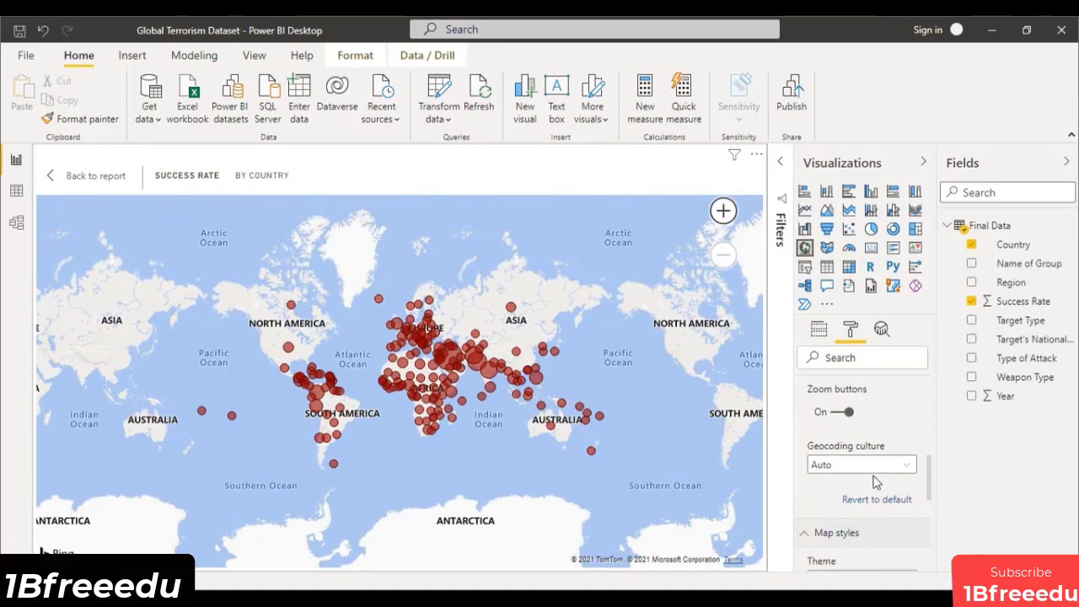
pyautogui.scroll(-1, 874, 481)
pyautogui.click(880, 503)
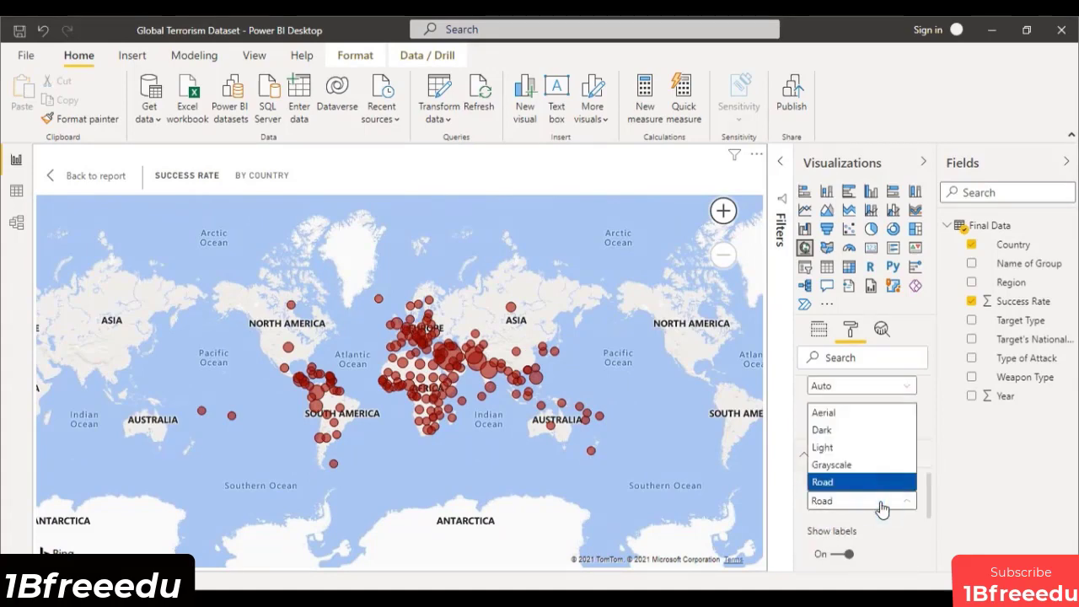
pyautogui.click(853, 447)
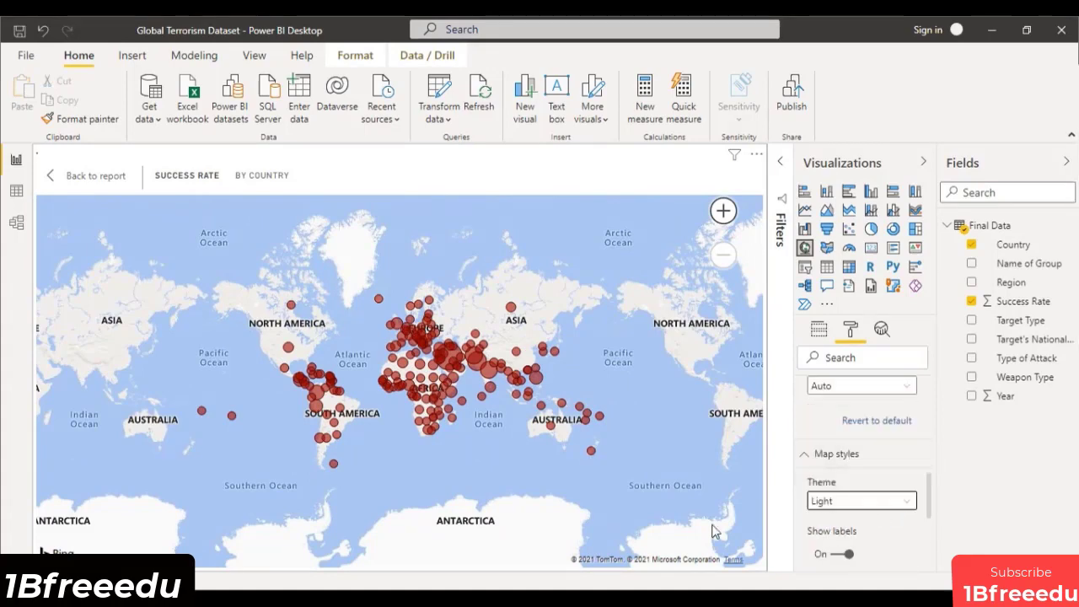
pyautogui.click(848, 509)
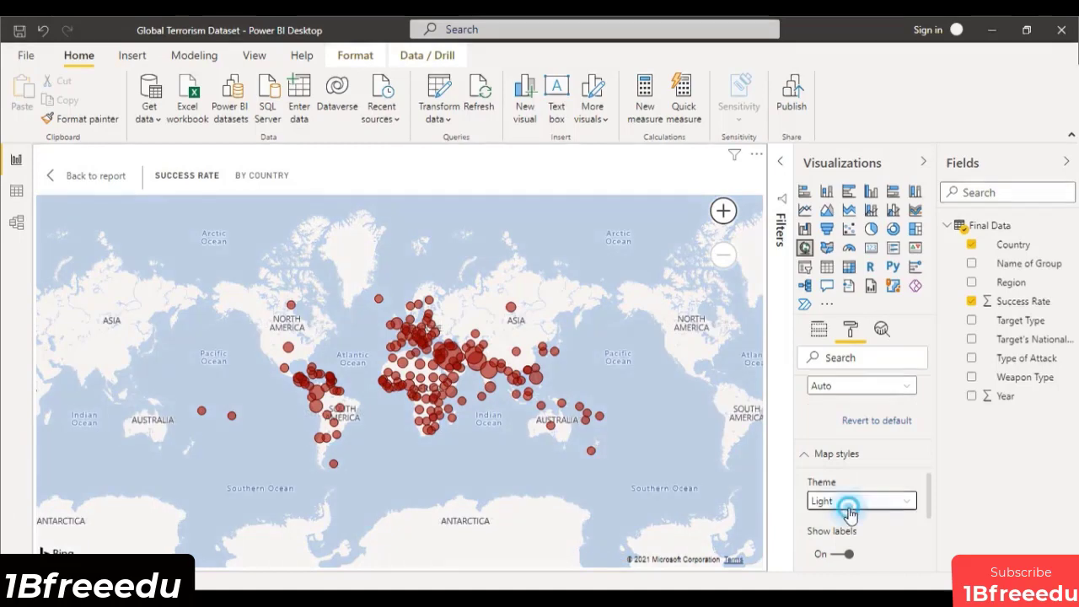
pyautogui.click(854, 463)
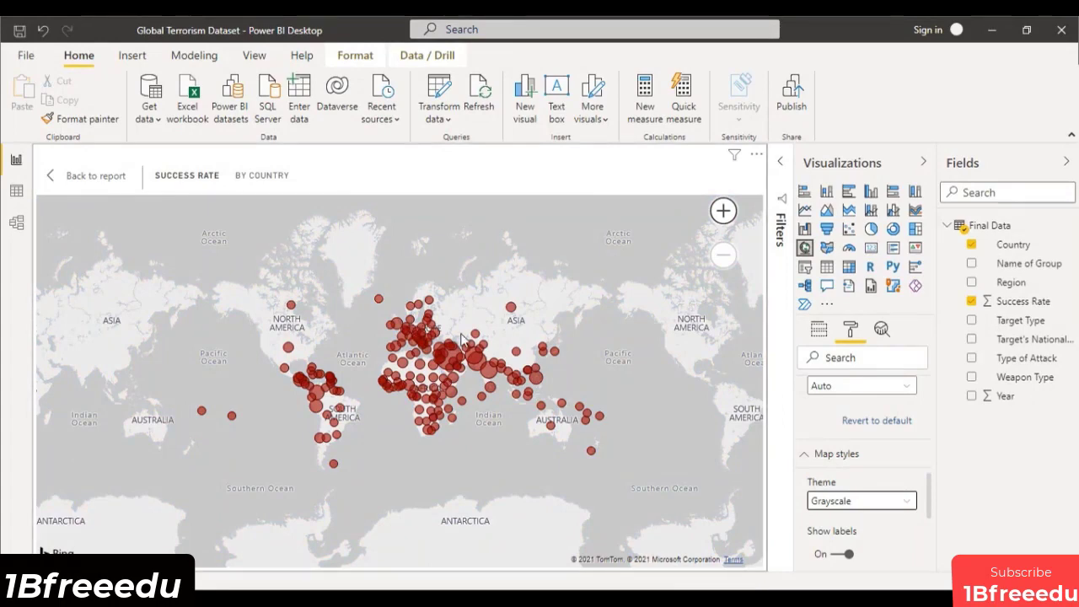
# Look through the map's remaining format settings, and collapse the Data colors and Map controls sections.
pyautogui.scroll(-4, 860, 511)
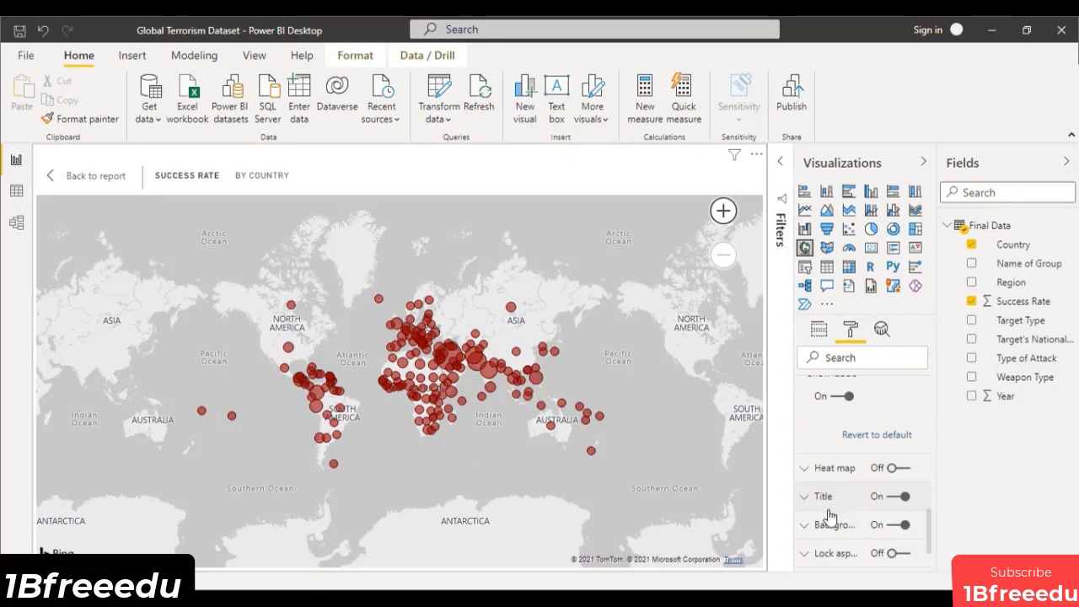
pyautogui.scroll(-3, 880, 479)
pyautogui.scroll(10, 878, 478)
pyautogui.scroll(1, 879, 478)
pyautogui.click(803, 418)
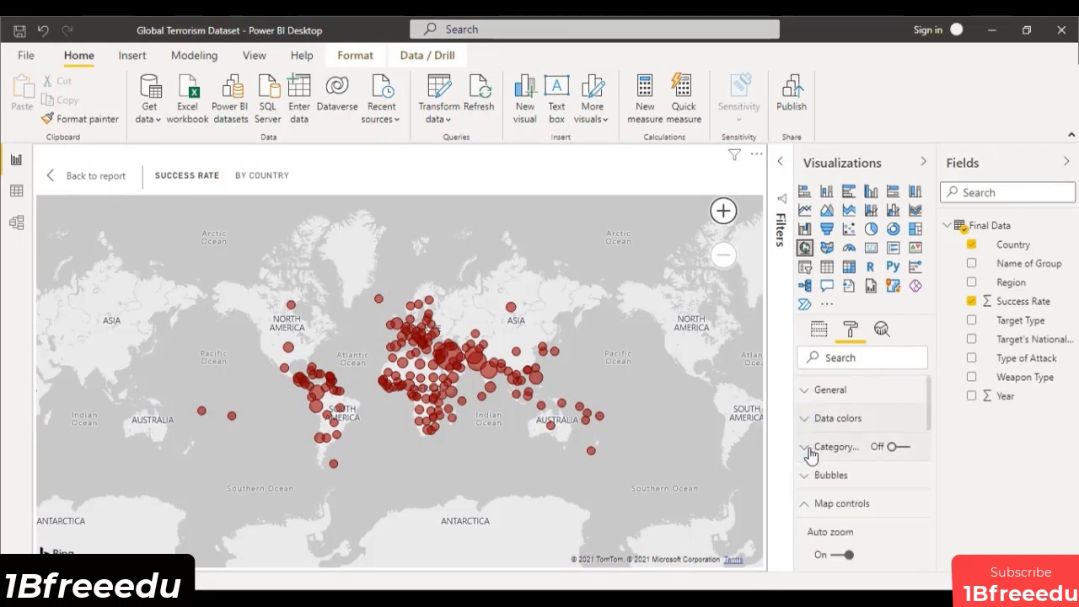
pyautogui.click(803, 504)
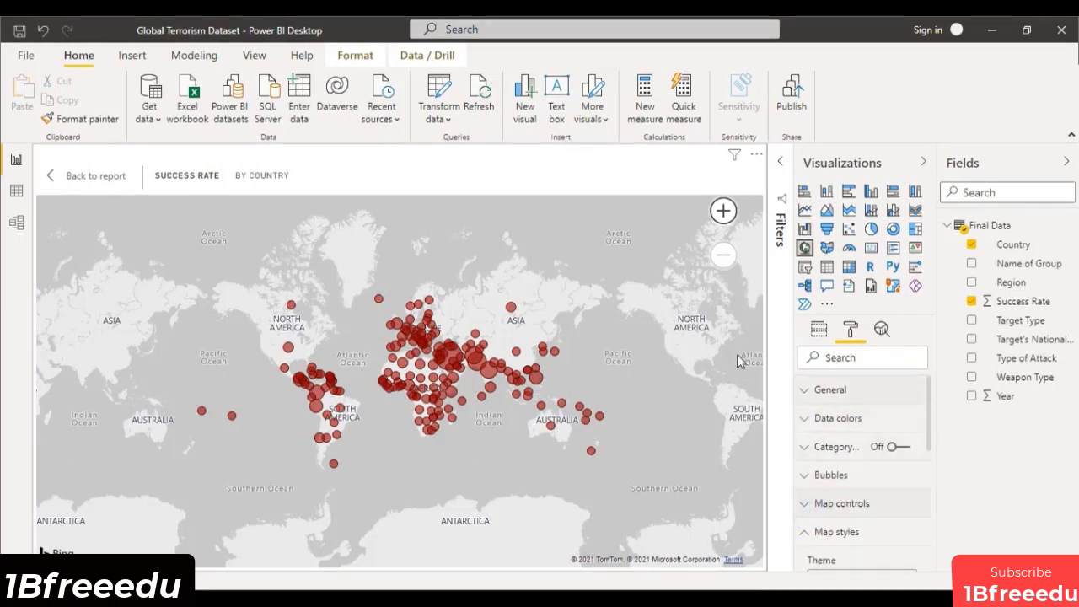
# Return from the focused map to the report page and make the Success Rate by Country map slightly taller.
pyautogui.click(103, 181)
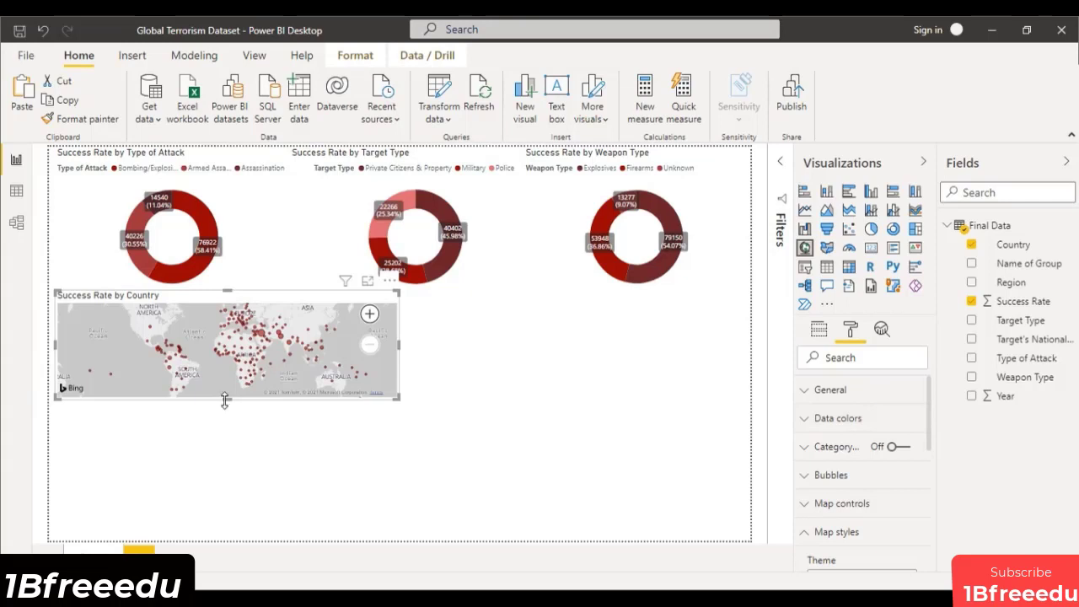
pyautogui.moveTo(224, 400); pyautogui.dragTo(224, 424)
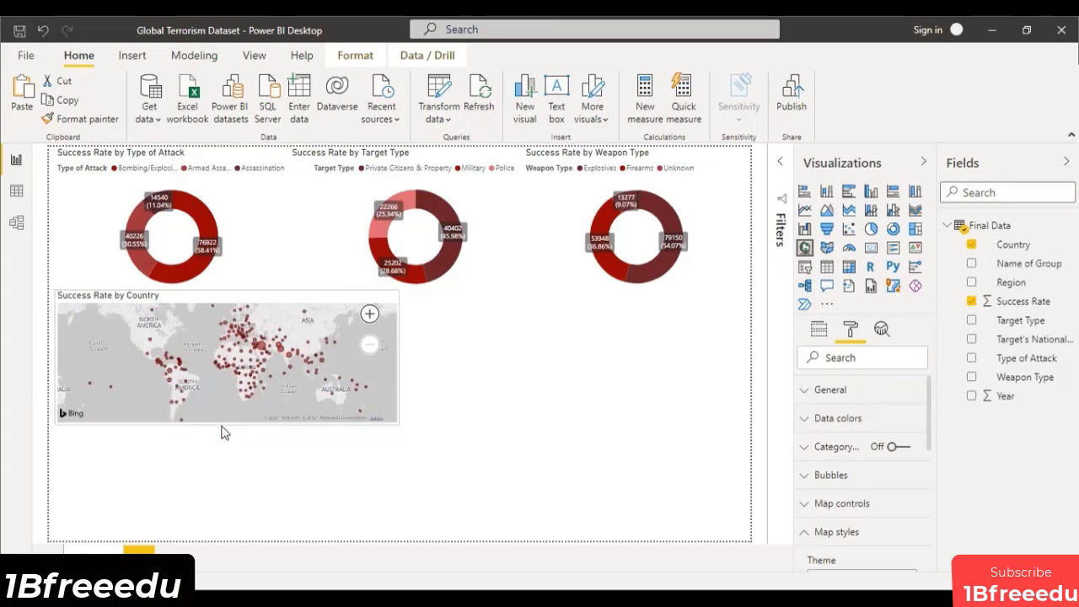
# Examine the bubbles on the Success Rate by Country map at different zoom levels, including the area around India and China.
pyautogui.click(369, 315)
pyautogui.click(368, 343)
pyautogui.click(370, 314)
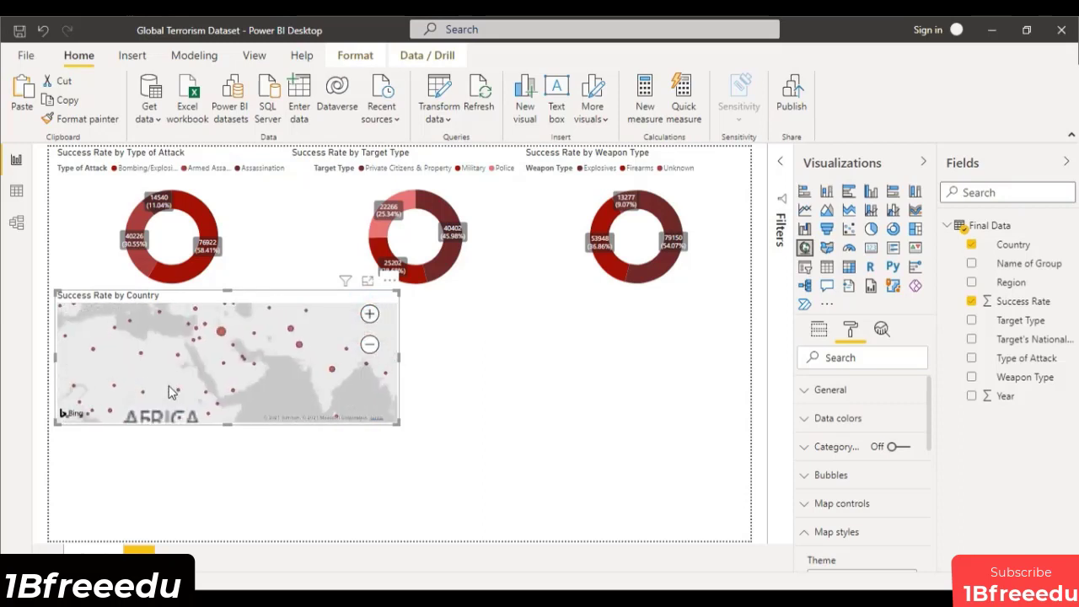
pyautogui.moveTo(338, 354); pyautogui.dragTo(252, 336)
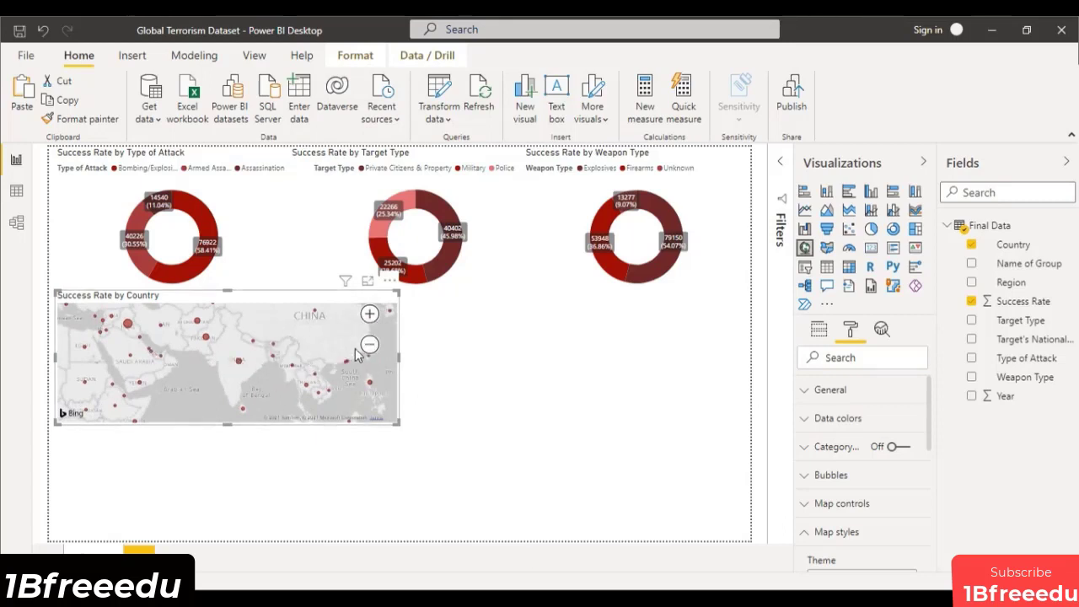
pyautogui.click(369, 344)
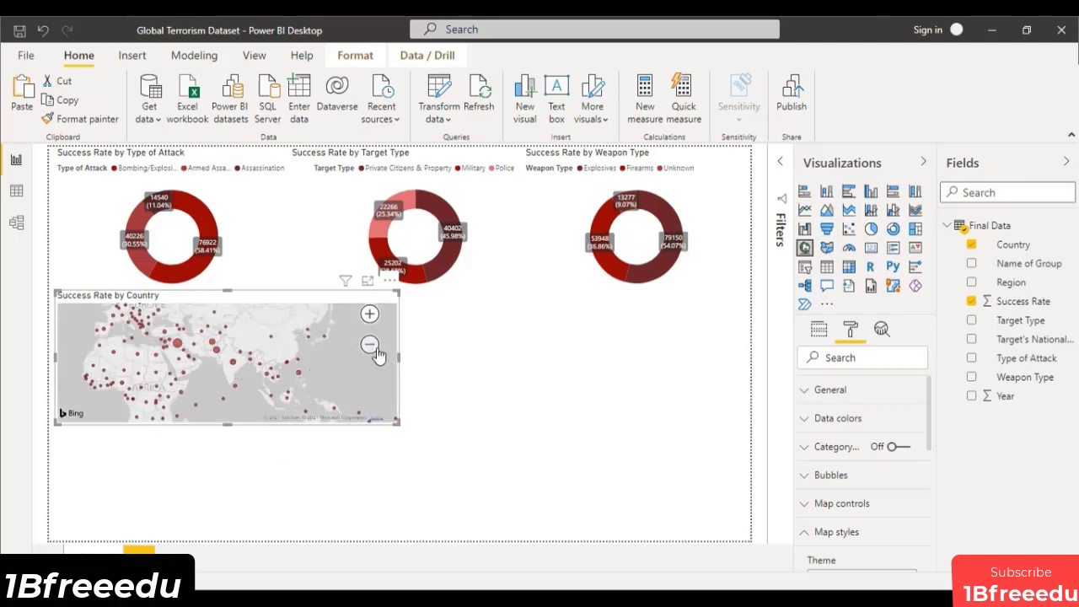
# Widen the Success Rate by Country map slightly and deselect it.
pyautogui.moveTo(400, 358); pyautogui.dragTo(405, 380)
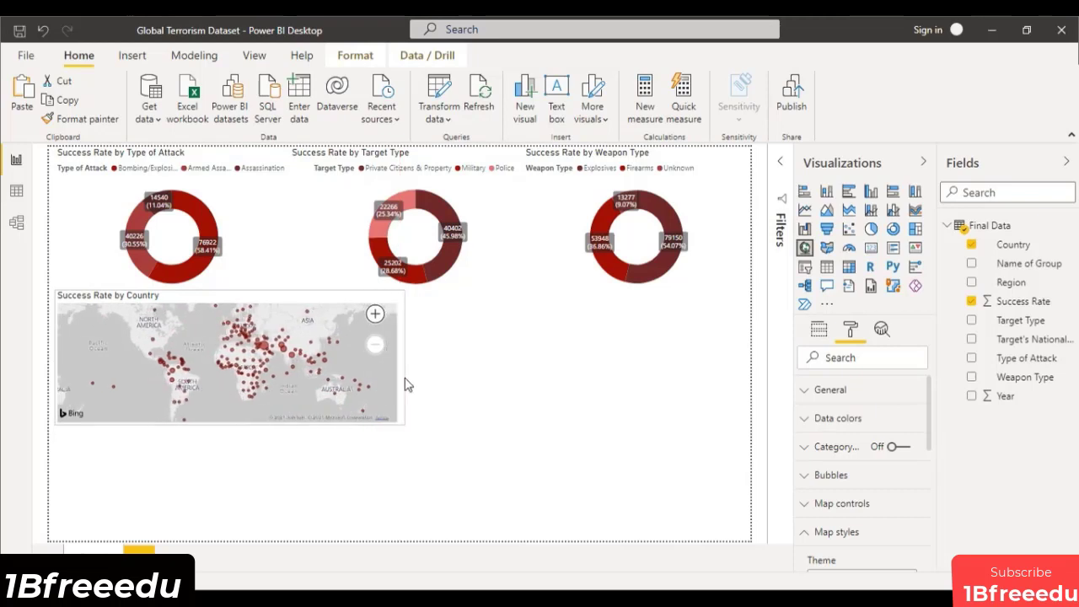
pyautogui.click(474, 361)
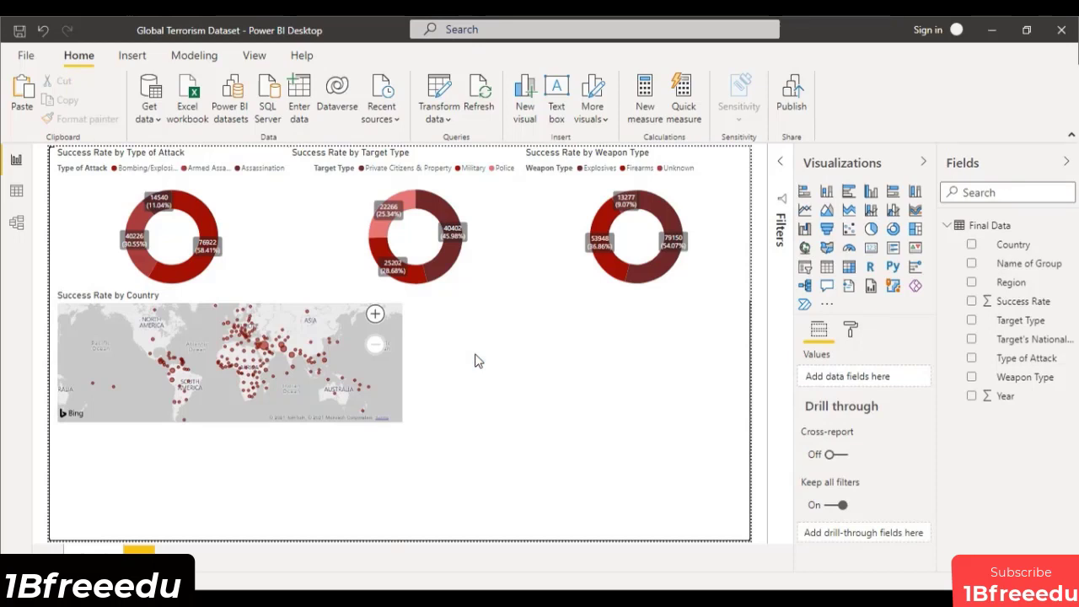
# Add a slicer with the Country field and move it up so it overlaps the first two donut charts and the map.
pyautogui.click(805, 269)
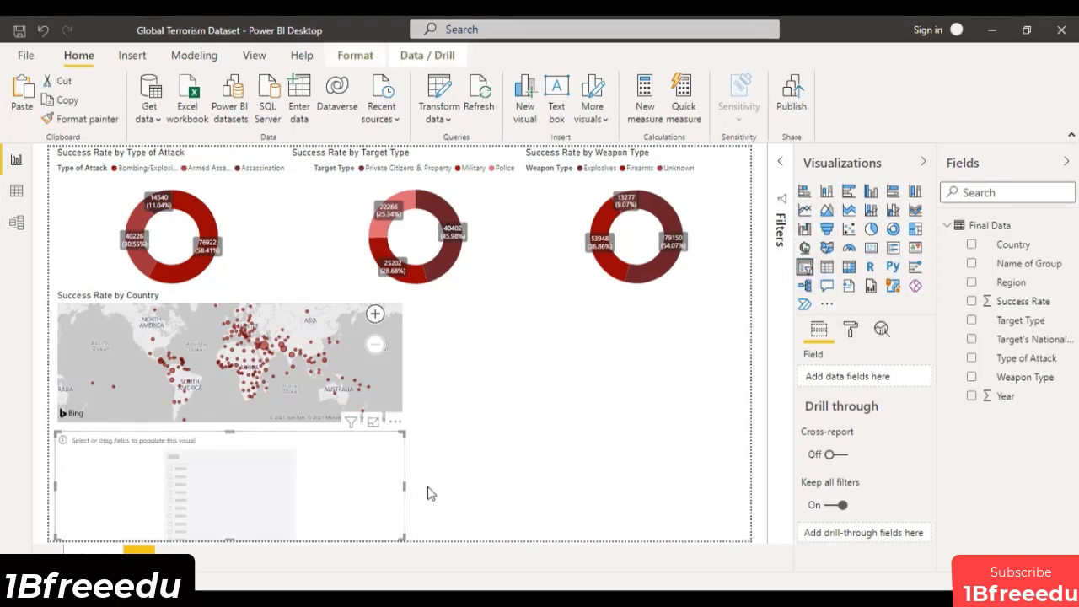
pyautogui.moveTo(1023, 246); pyautogui.dragTo(875, 393)
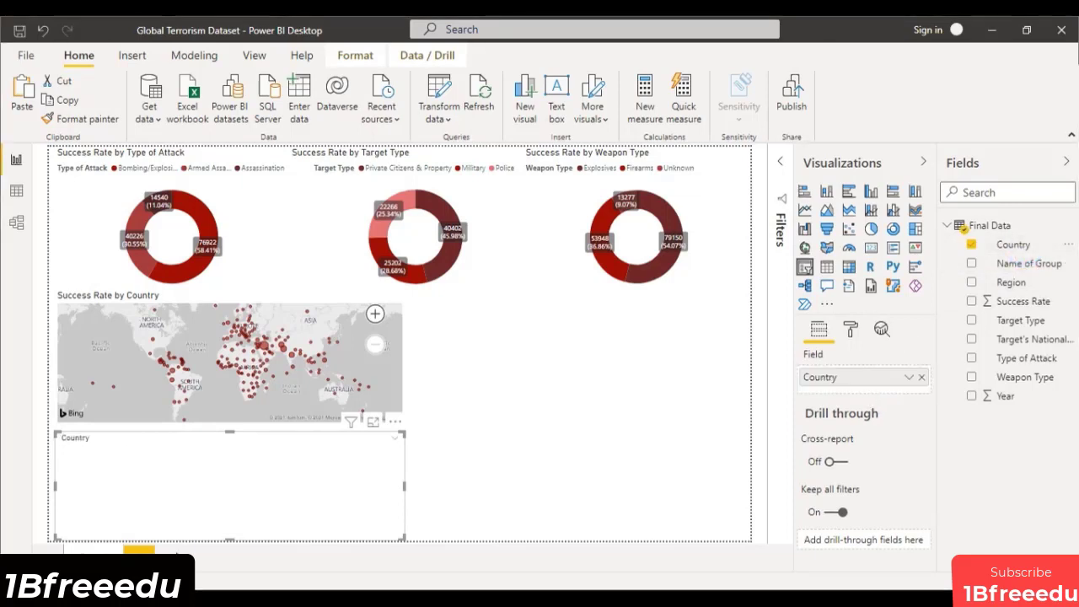
pyautogui.moveTo(279, 442); pyautogui.dragTo(374, 275)
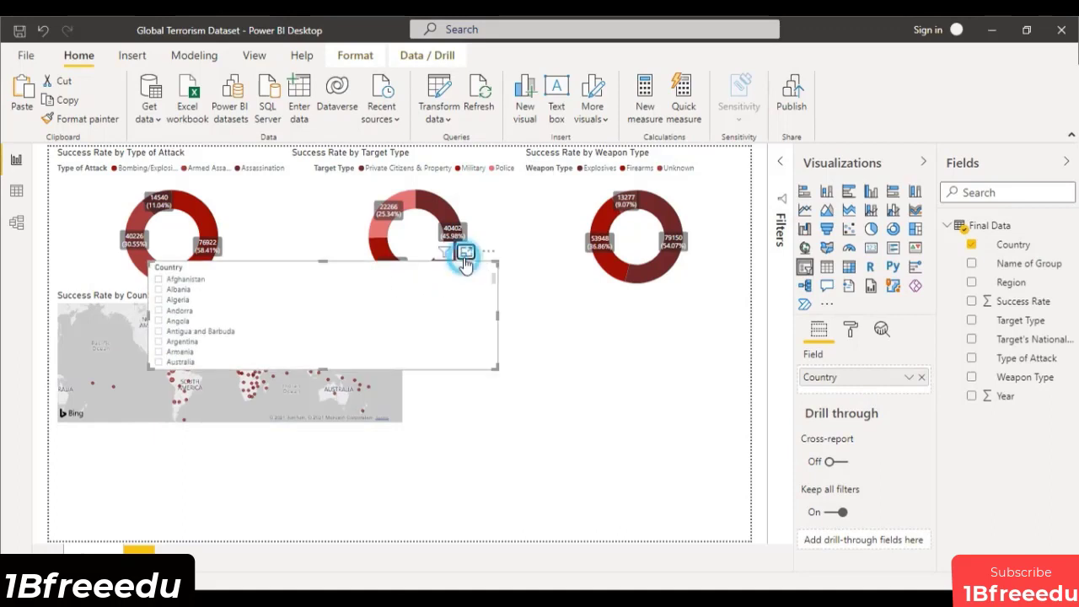
# Examine the country list of the slicer in focus mode, and return to the report page.
pyautogui.click(465, 254)
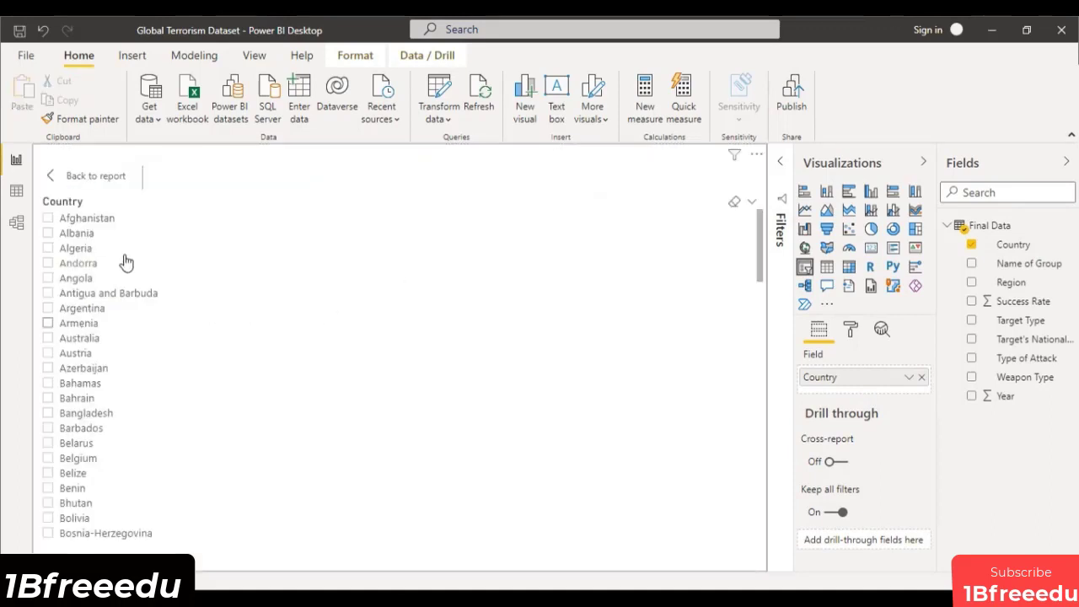
pyautogui.scroll(-20, 133, 278)
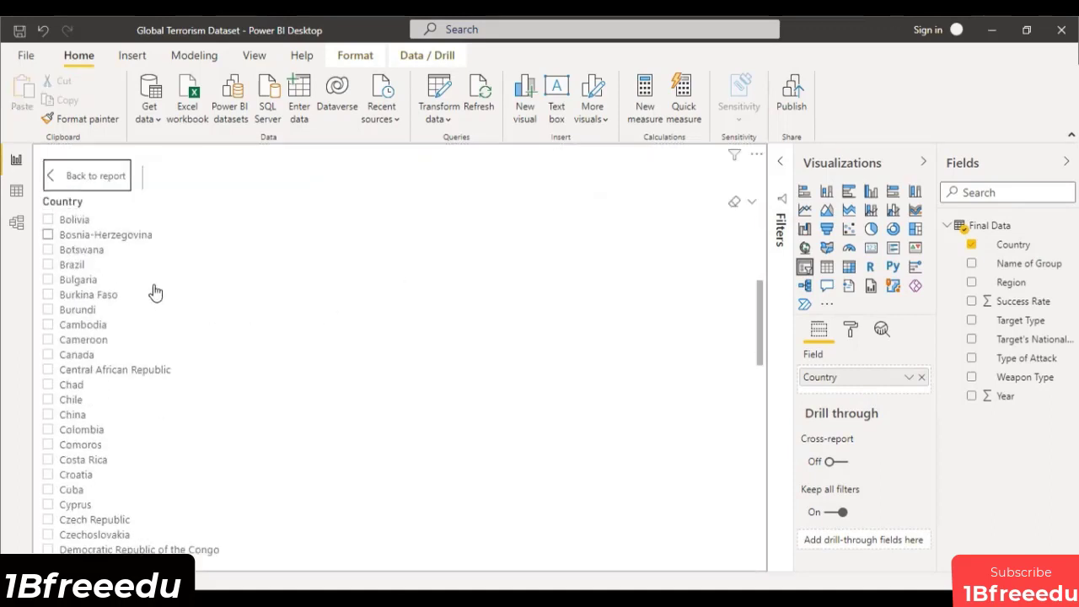
pyautogui.click(97, 177)
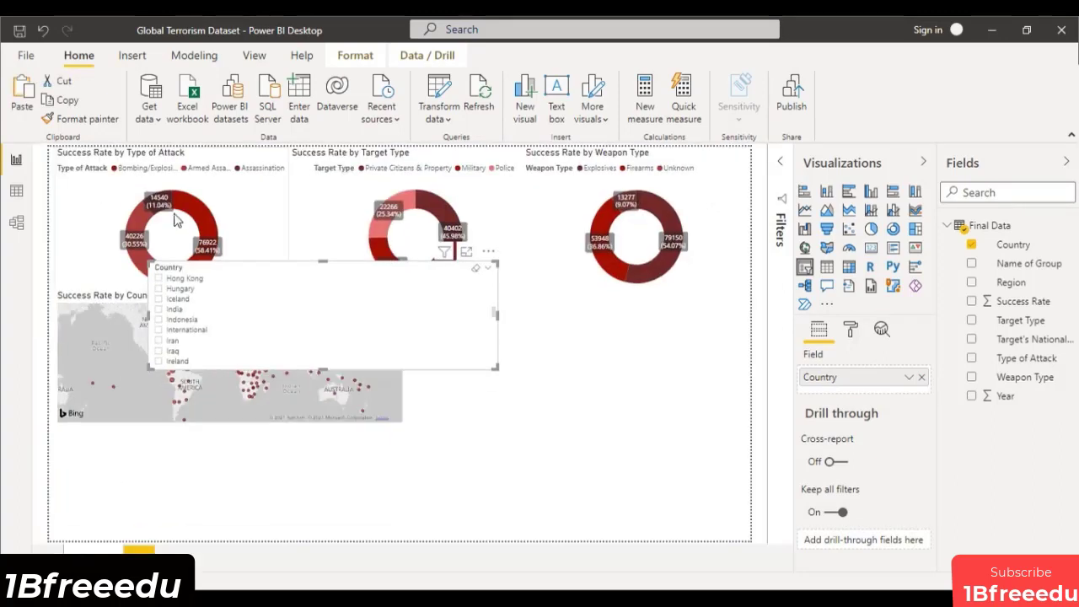
# Turn the Country slicer into a dropdown and look through its country list.
pyautogui.click(489, 274)
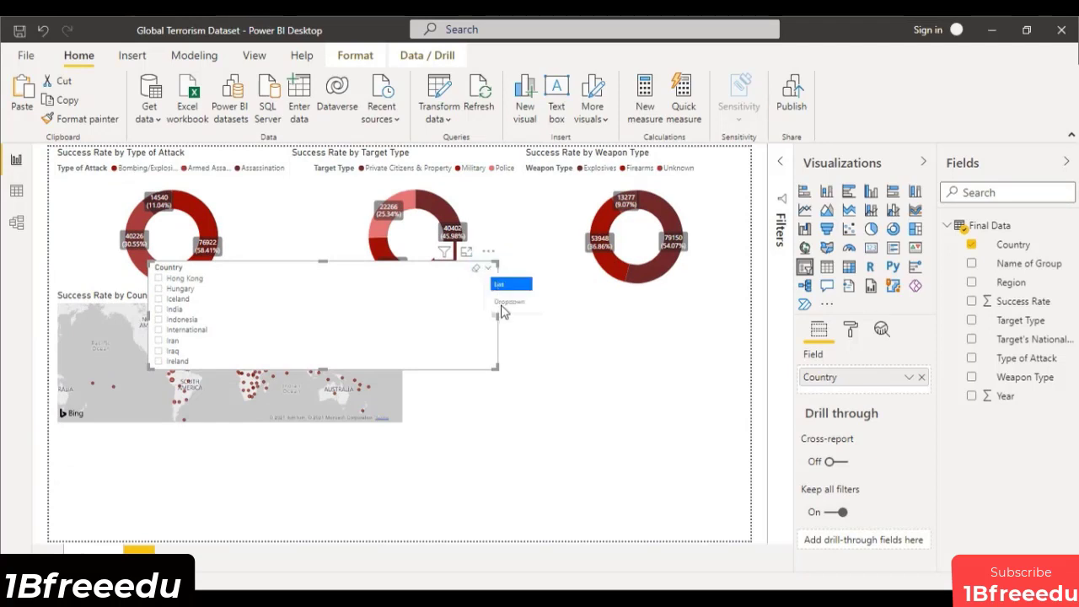
pyautogui.click(501, 304)
pyautogui.click(407, 289)
pyautogui.scroll(-3, 323, 338)
pyautogui.scroll(4, 323, 338)
pyautogui.click(481, 281)
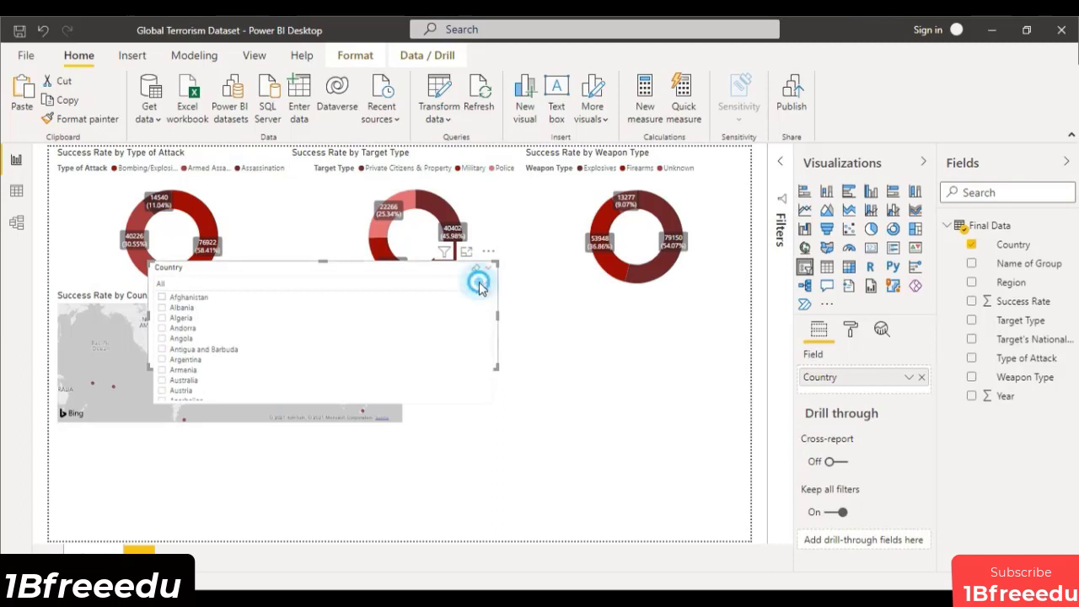
# Shrink the Country slicer to fit above the map between the first two donut charts, and enable its search box.
pyautogui.click(316, 363)
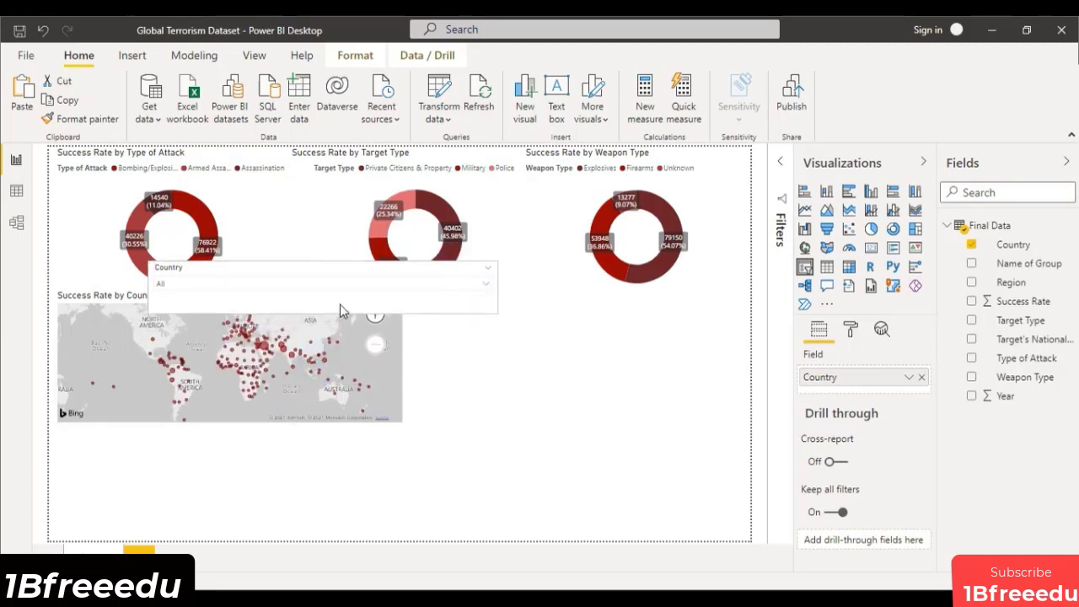
pyautogui.moveTo(497, 281); pyautogui.dragTo(331, 272)
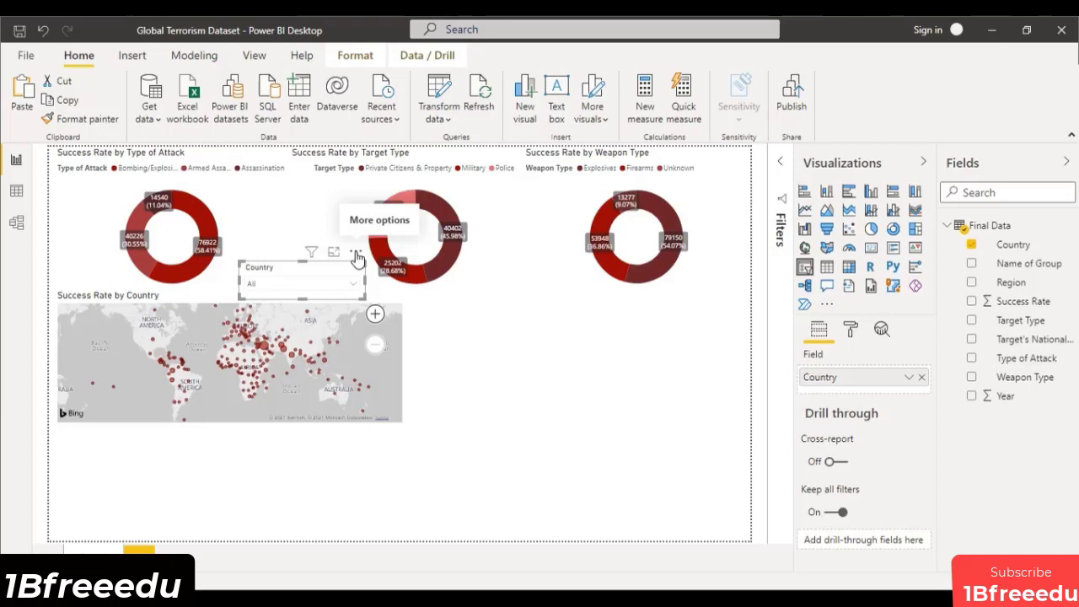
pyautogui.click(357, 255)
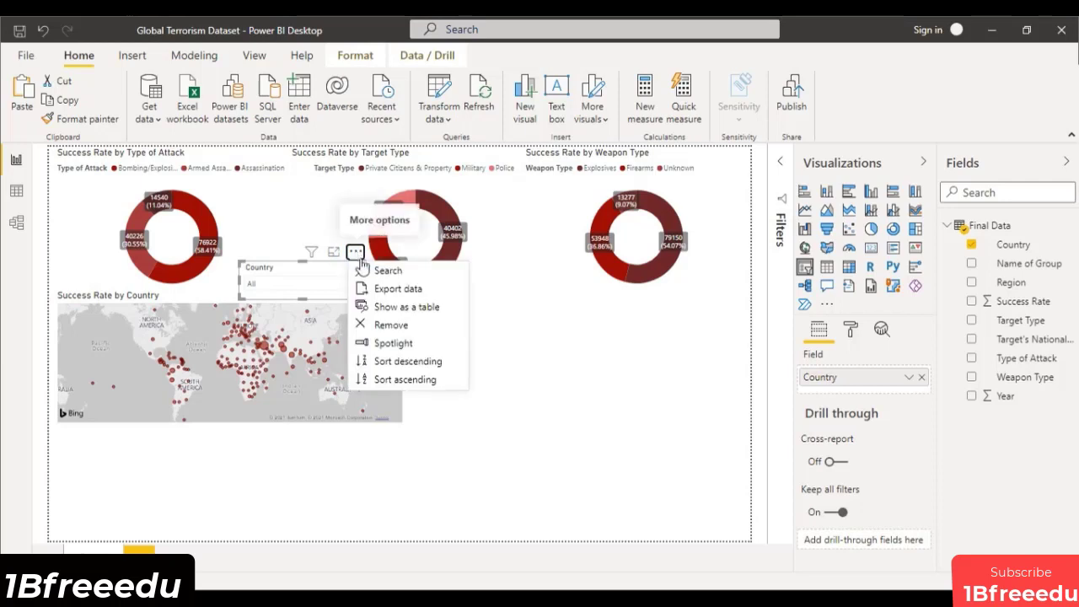
pyautogui.click(374, 273)
# Search the Country slicer for India, filter the report to it, and inspect the Bombing/Explosion slice in the attack-type donut.
pyautogui.click(303, 285)
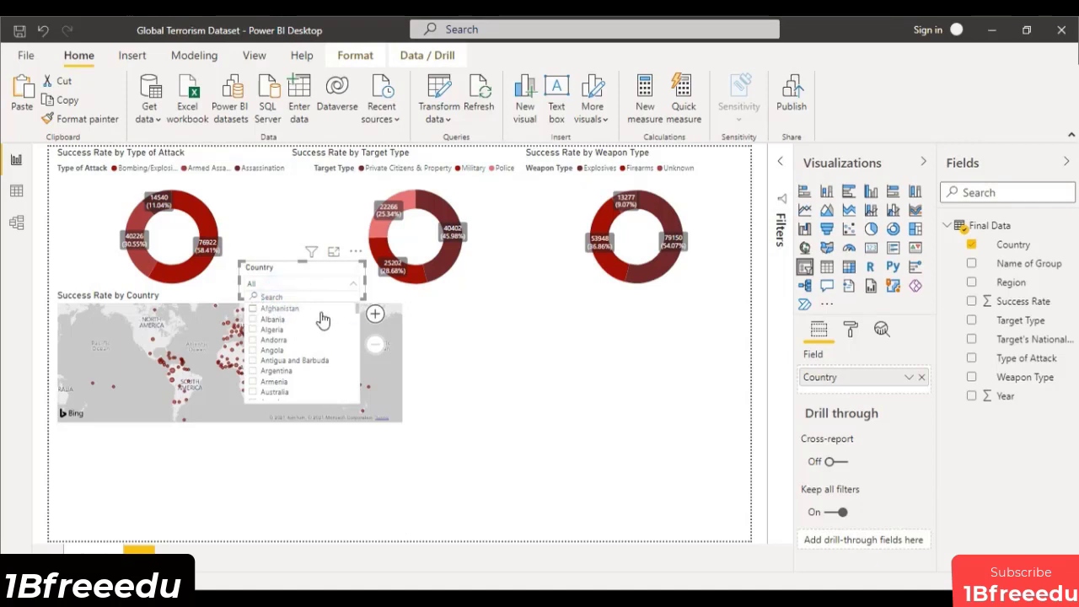
pyautogui.write('ia')
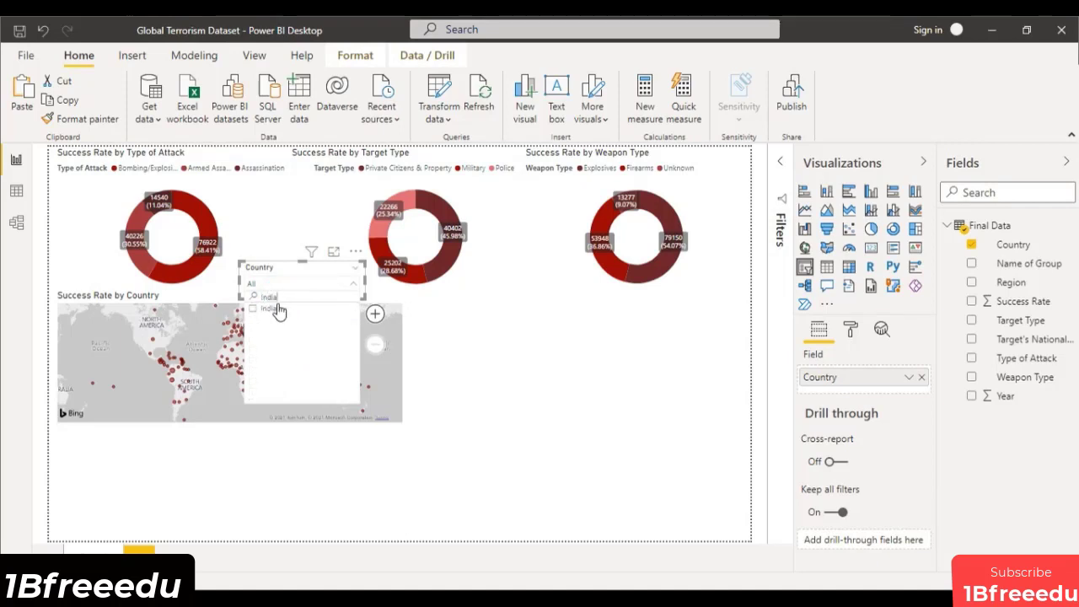
pyautogui.click(253, 308)
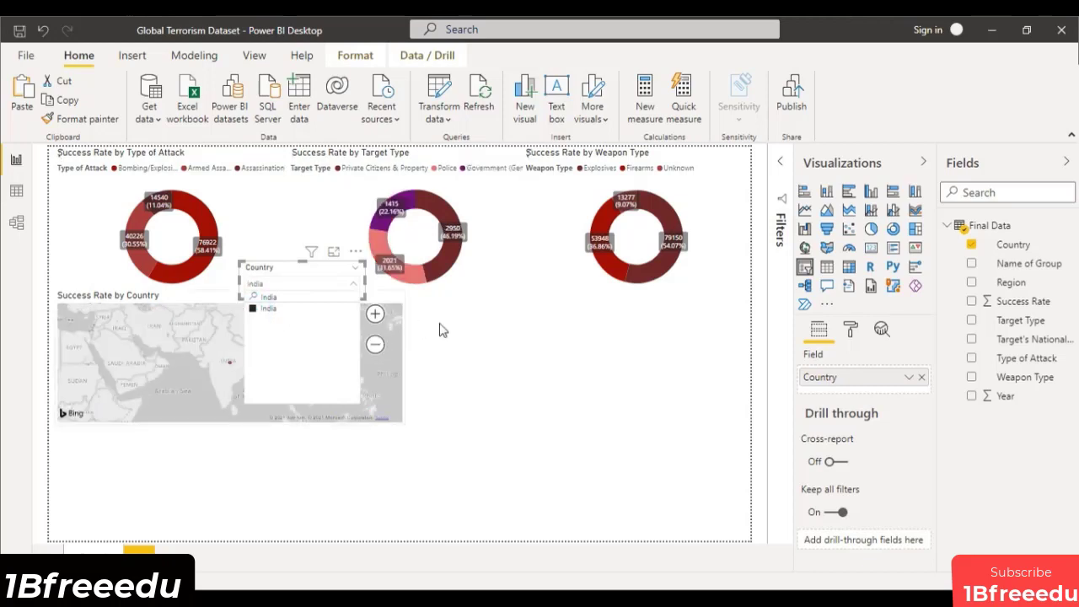
pyautogui.click(613, 343)
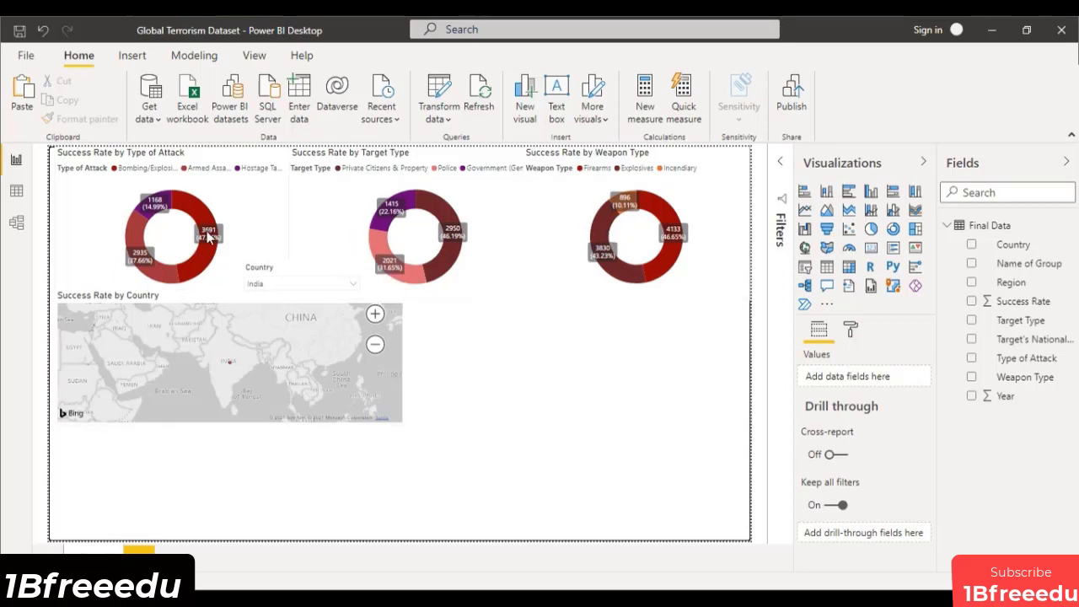
pyautogui.moveTo(209, 237)
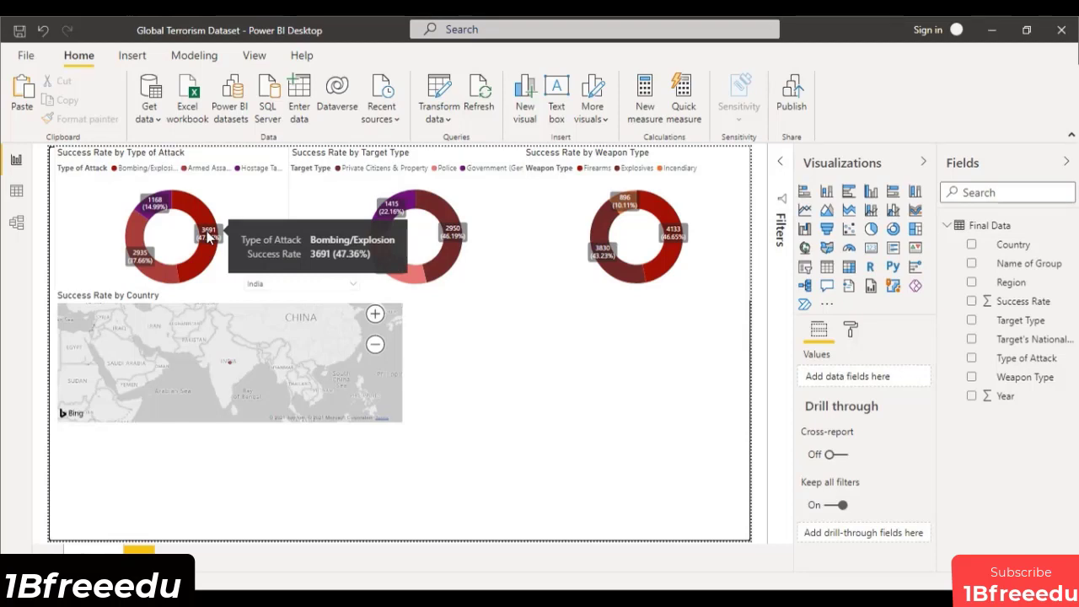
# Clear the India selection in the Country slicer and close its list.
pyautogui.click(349, 285)
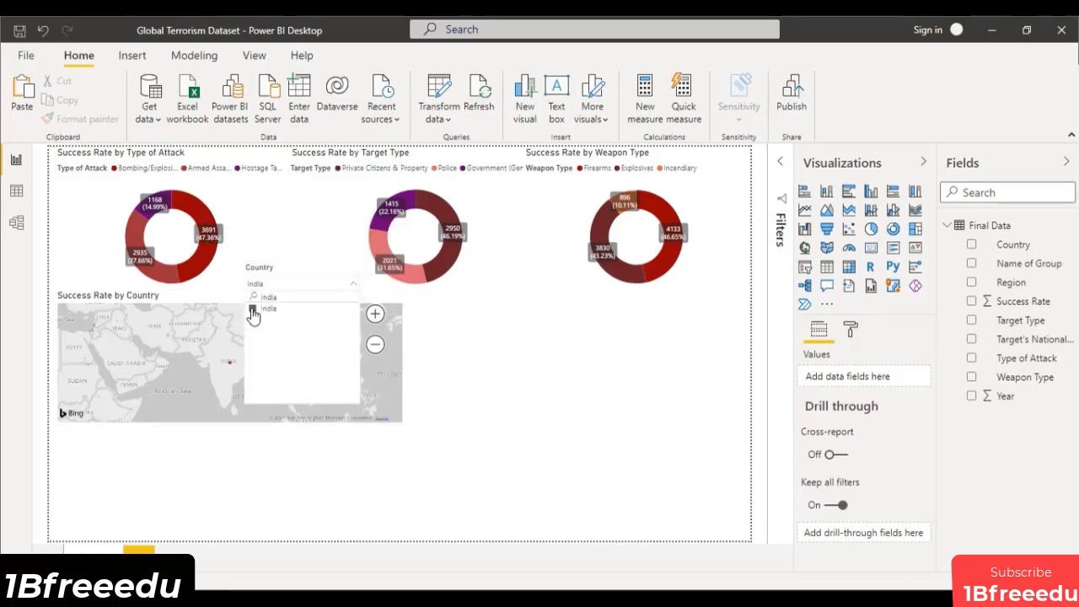
pyautogui.click(252, 308)
pyautogui.click(517, 353)
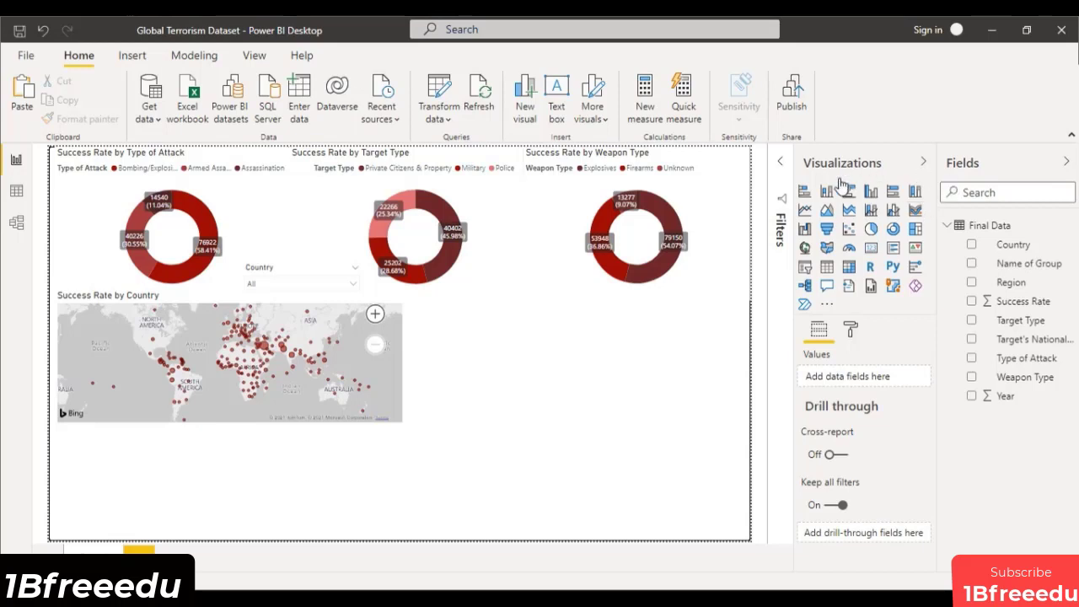
# Add a stacked bar chart beside the country map, below the third donut chart, and adjust its size to fit the space.
pyautogui.click(807, 199)
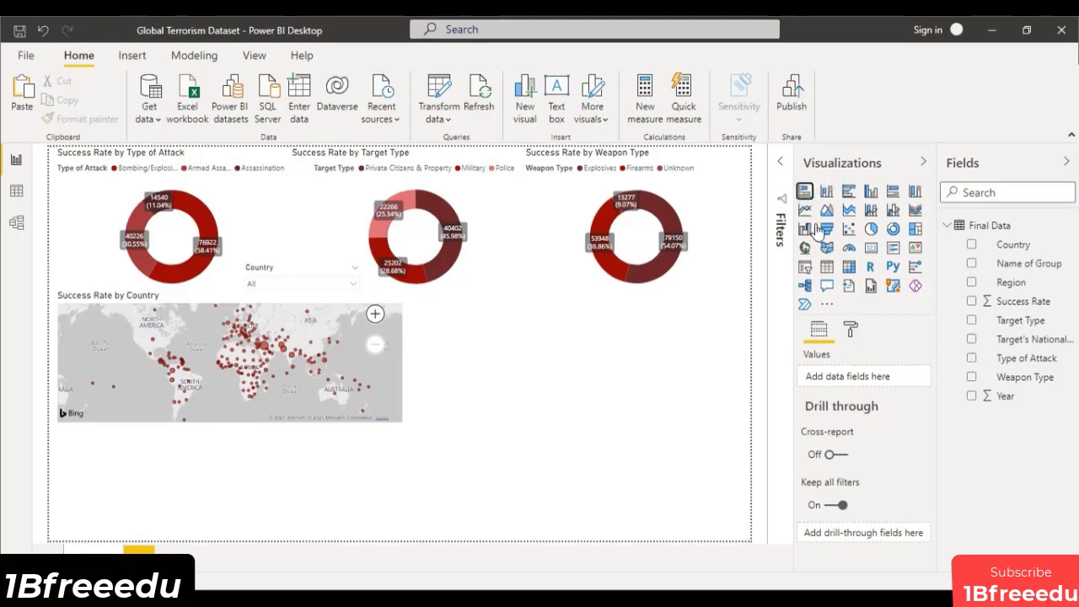
pyautogui.moveTo(314, 487); pyautogui.dragTo(659, 357)
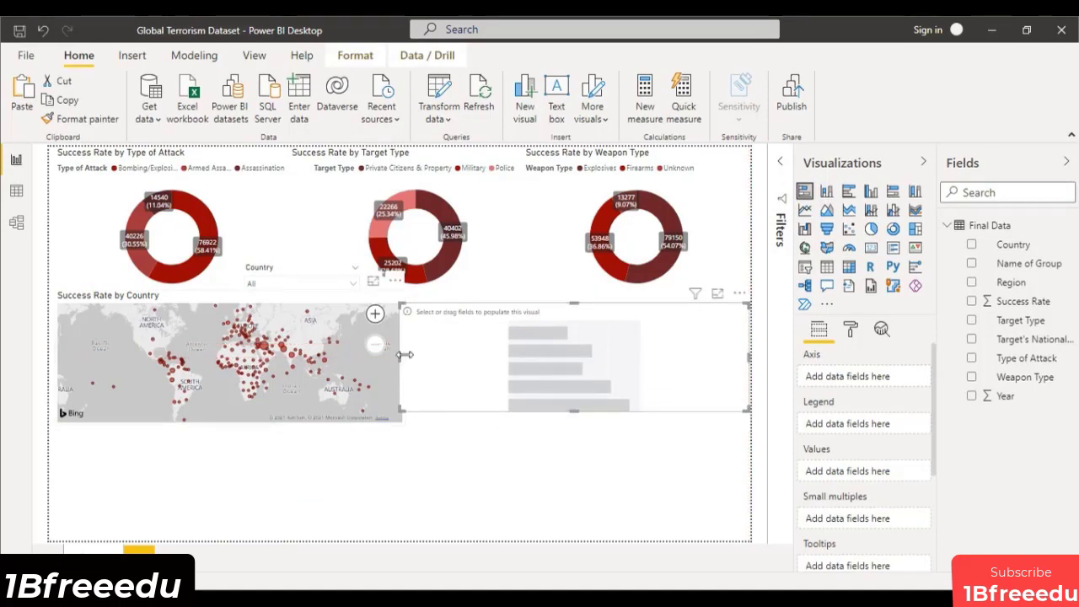
pyautogui.moveTo(400, 357); pyautogui.dragTo(411, 365)
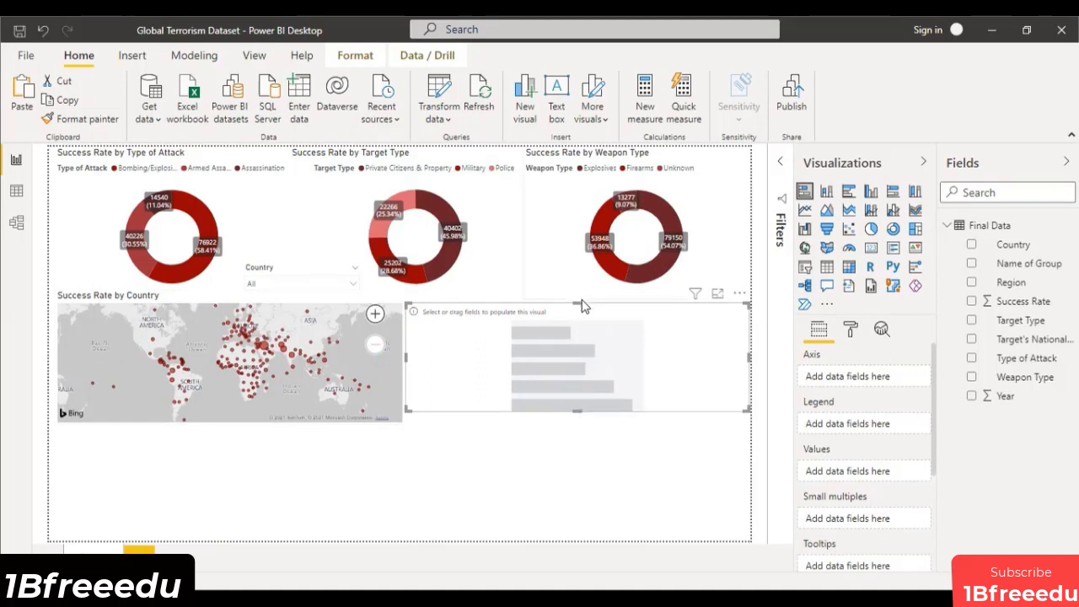
pyautogui.moveTo(578, 302); pyautogui.dragTo(579, 289)
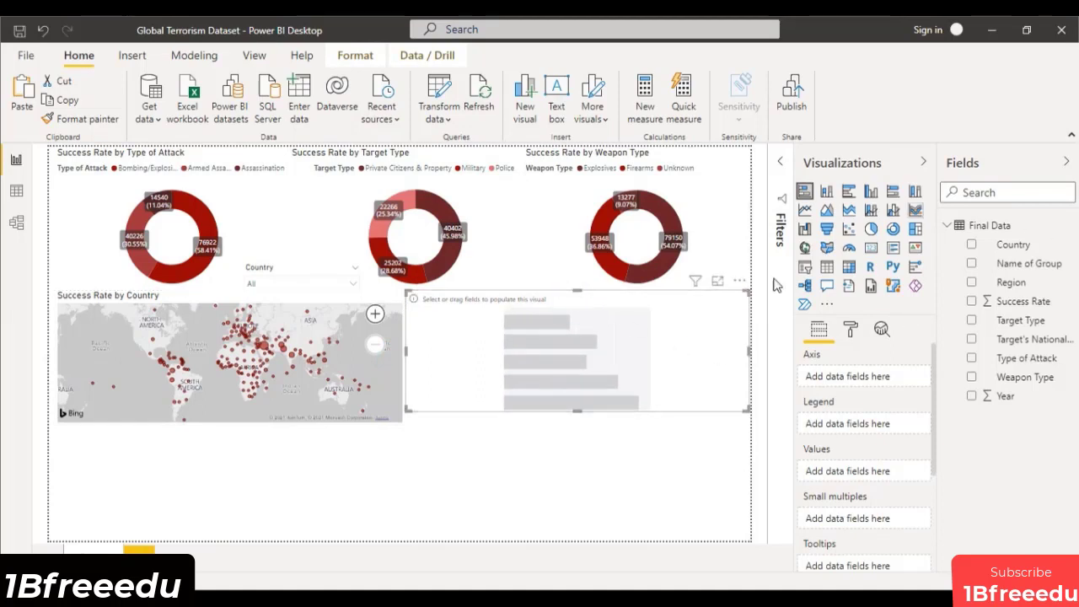
# Open the empty bar chart in focus mode and assign Region as its axis and Success Rate as its values.
pyautogui.click(716, 280)
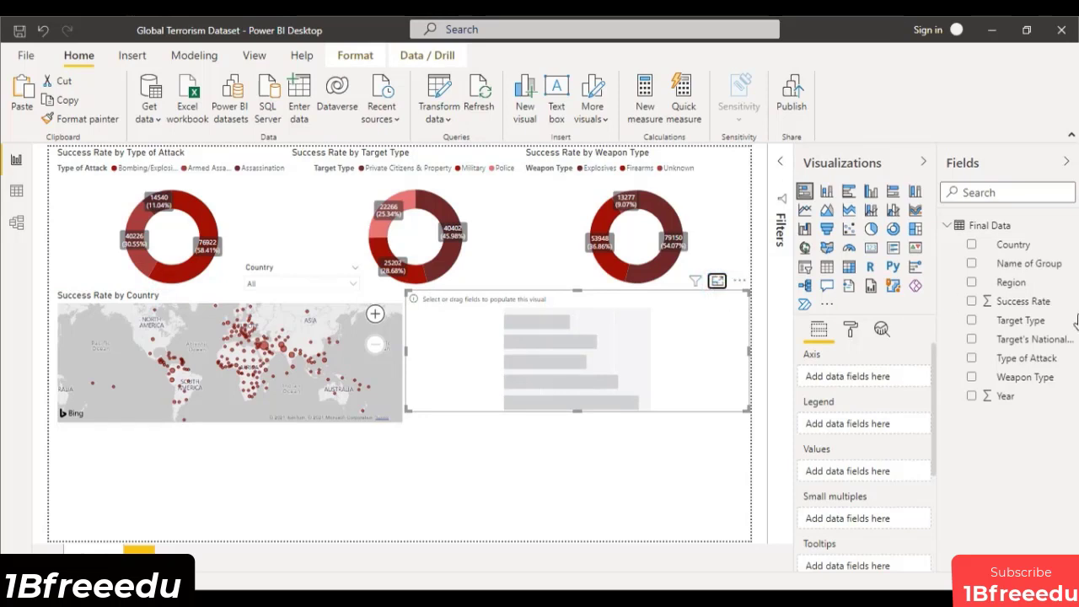
pyautogui.moveTo(1020, 291); pyautogui.dragTo(865, 385)
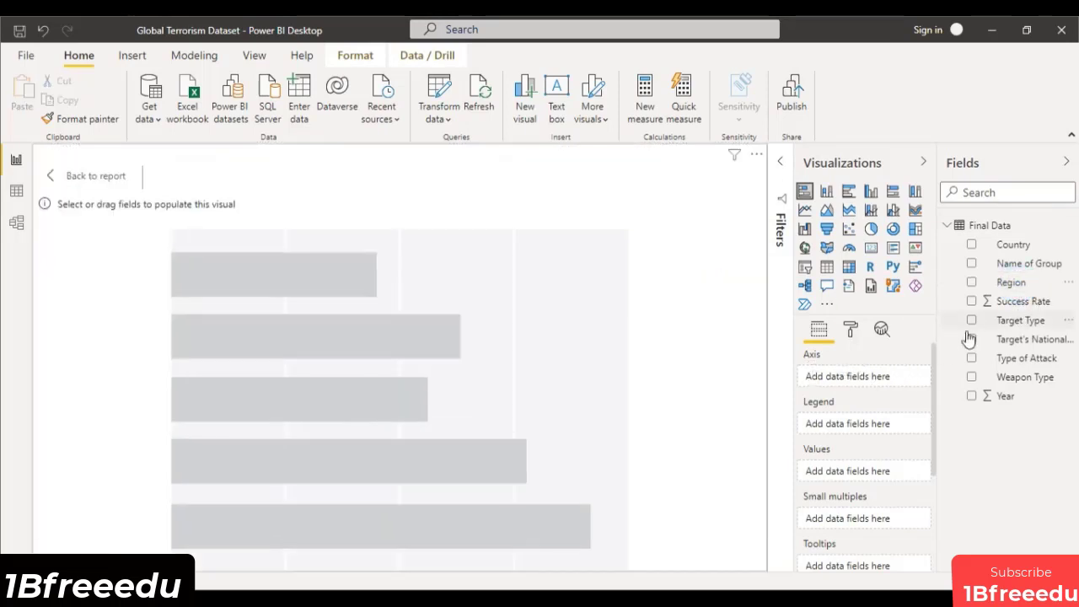
pyautogui.moveTo(1027, 306); pyautogui.dragTo(881, 491)
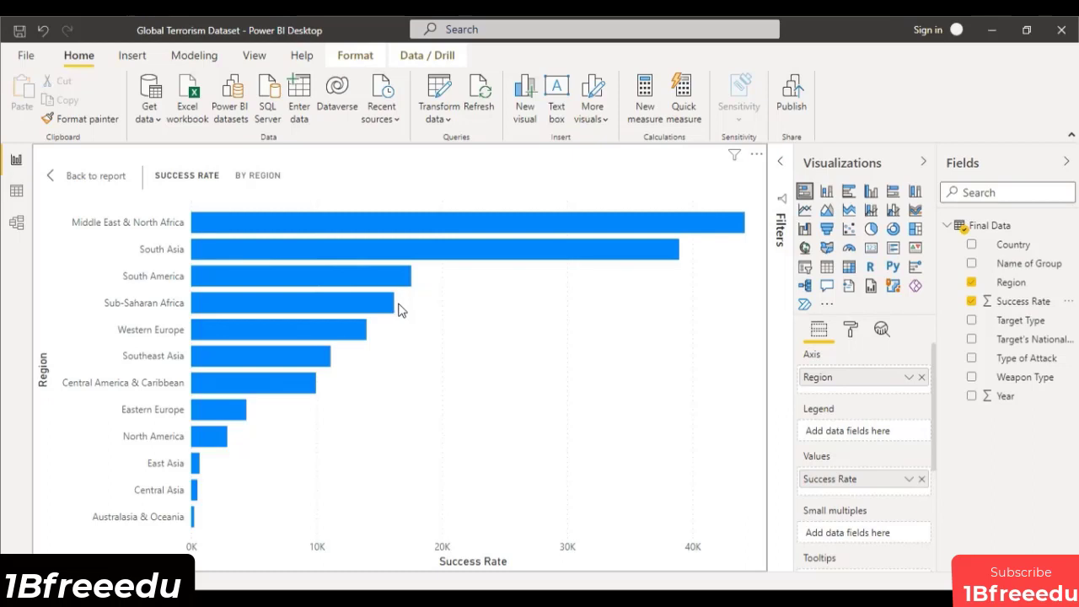
# Set the default data color of the bars to the recently used dark red.
pyautogui.click(851, 329)
pyautogui.click(799, 503)
pyautogui.click(837, 552)
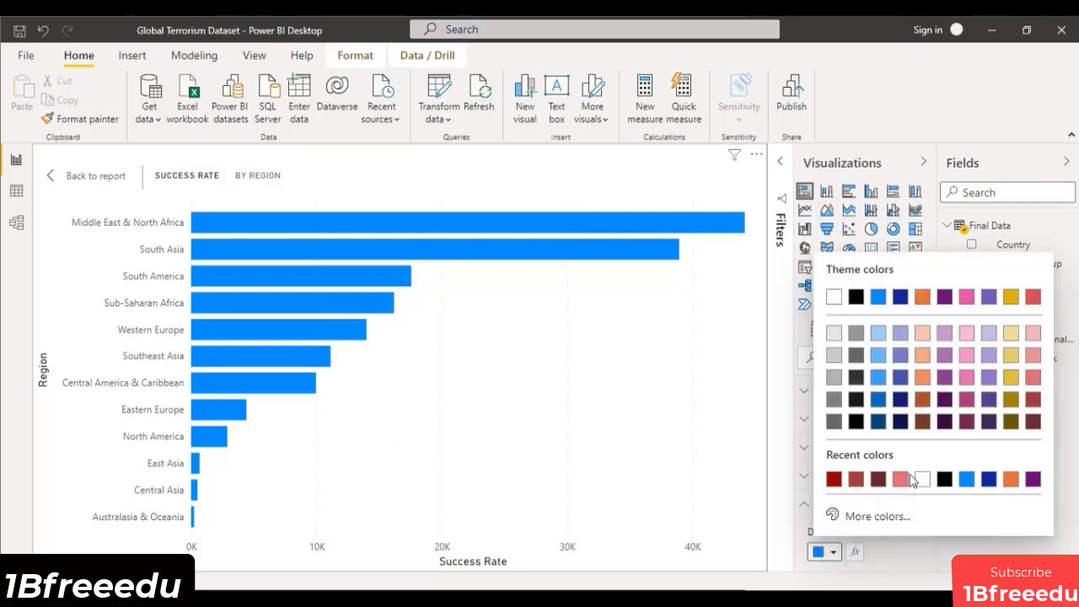
pyautogui.click(834, 479)
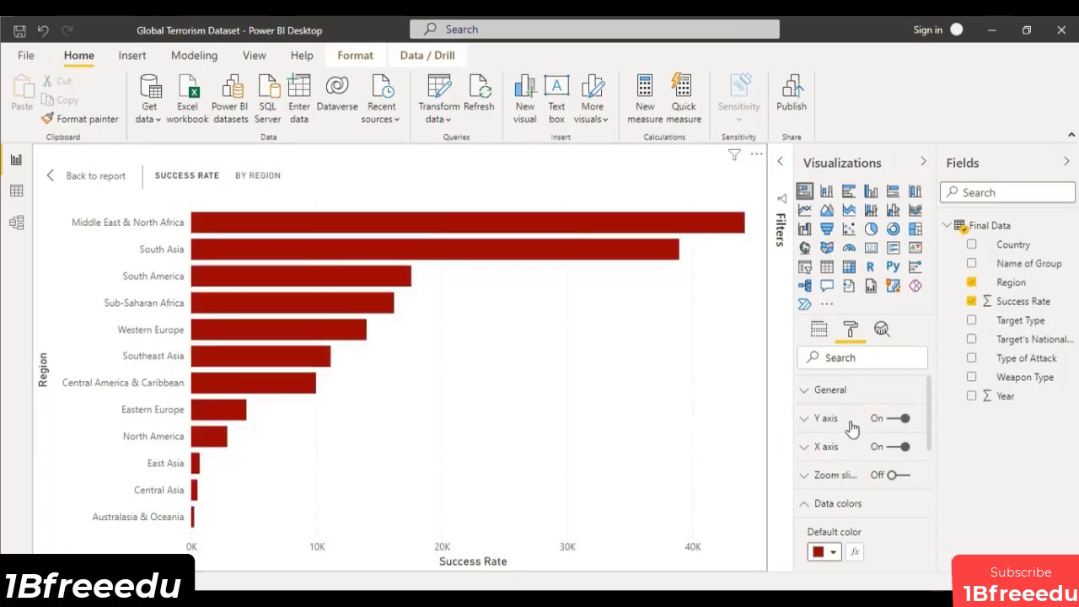
pyautogui.click(807, 503)
# Turn on data labels for the bar chart and set their display units to None.
pyautogui.scroll(-2, 867, 469)
pyautogui.click(891, 455)
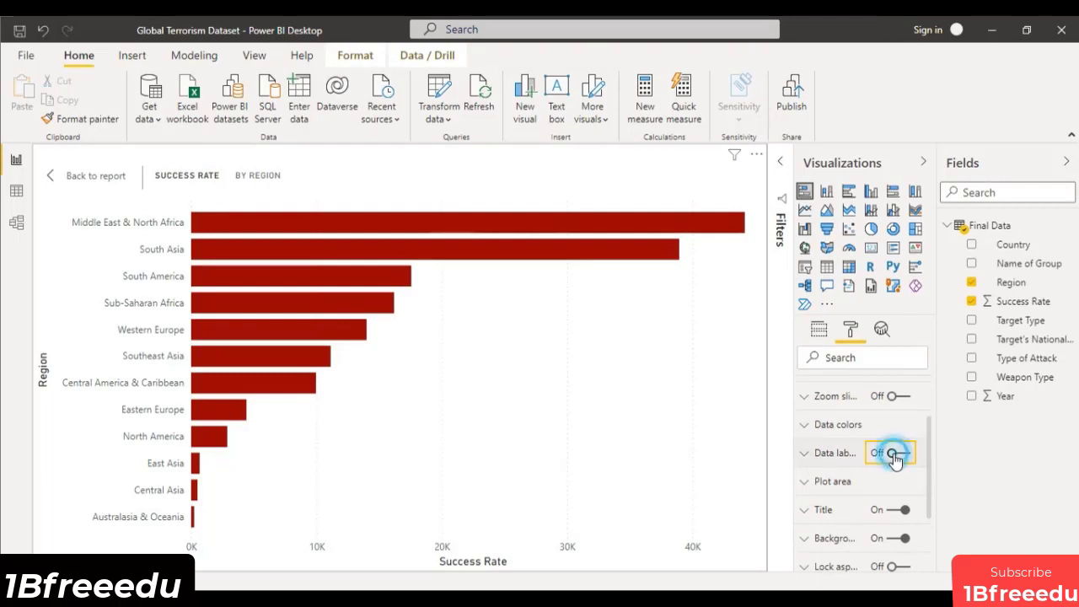
pyautogui.click(805, 455)
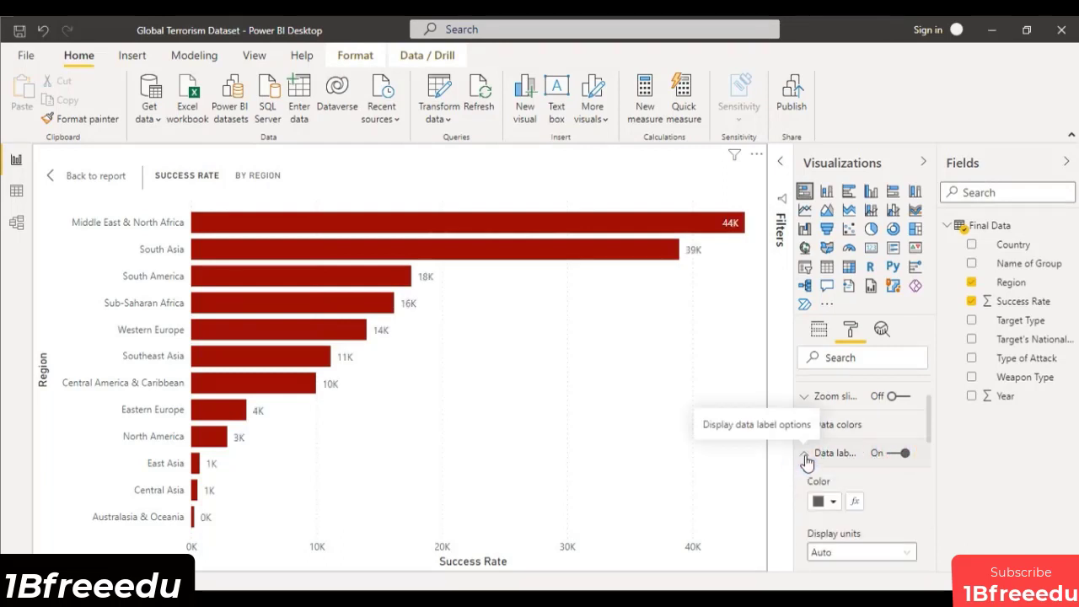
pyautogui.scroll(-2, 843, 485)
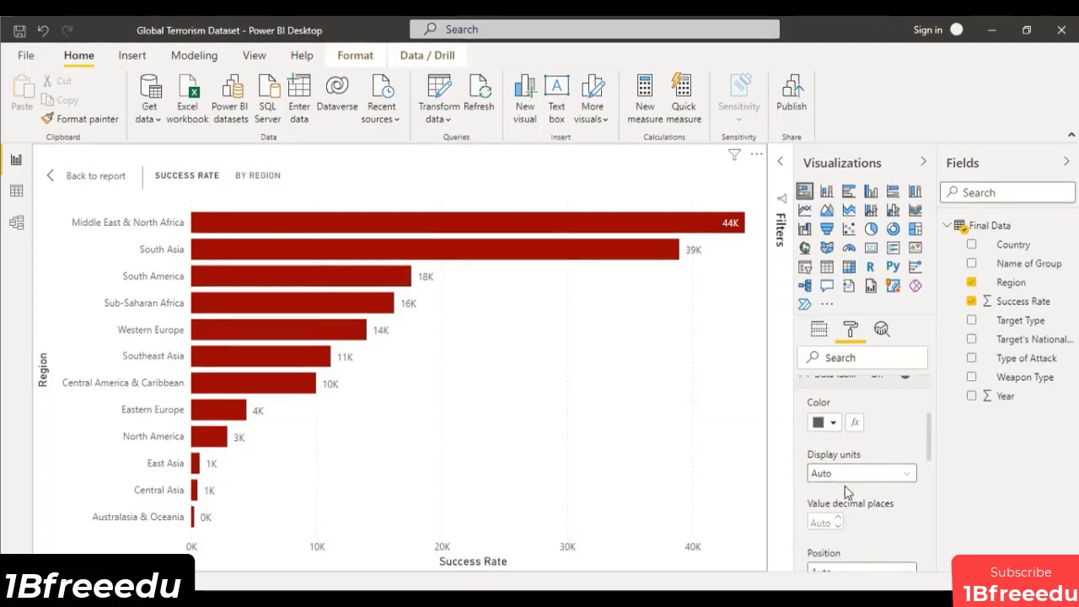
pyautogui.scroll(-2, 860, 472)
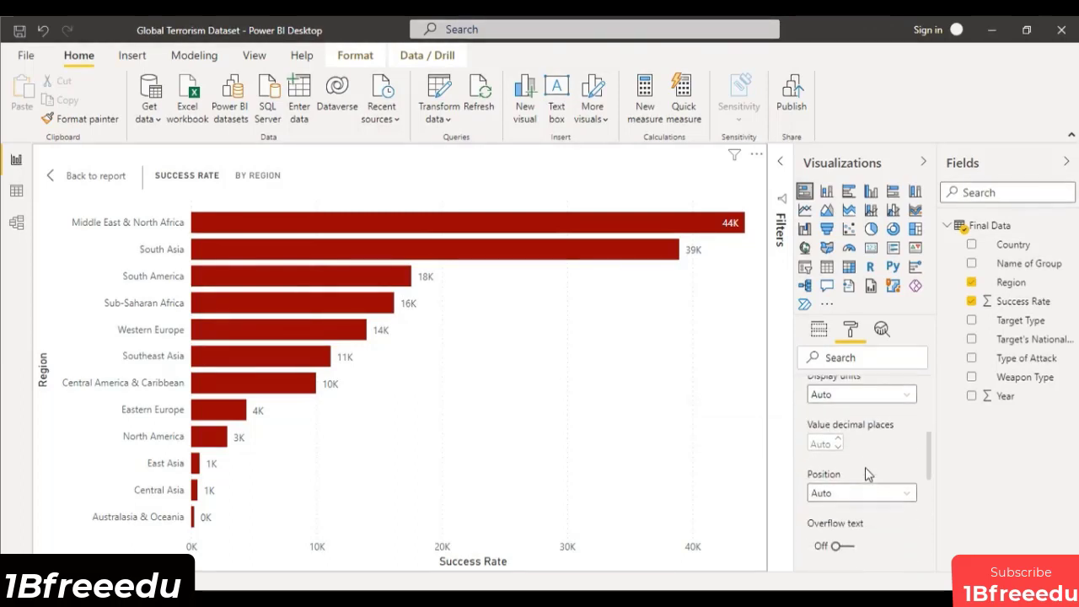
pyautogui.click(869, 396)
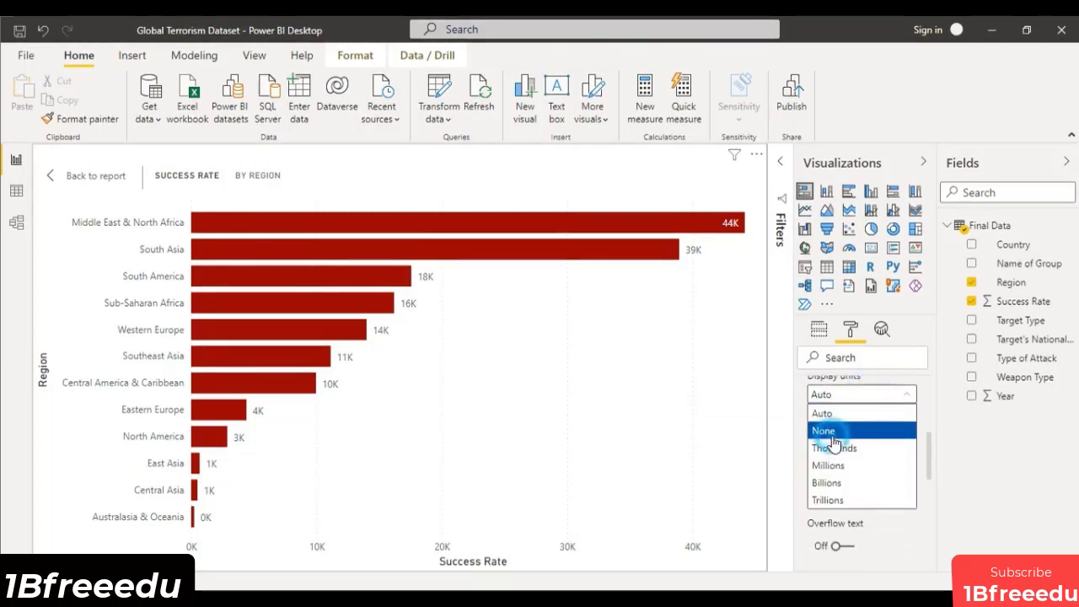
pyautogui.click(832, 429)
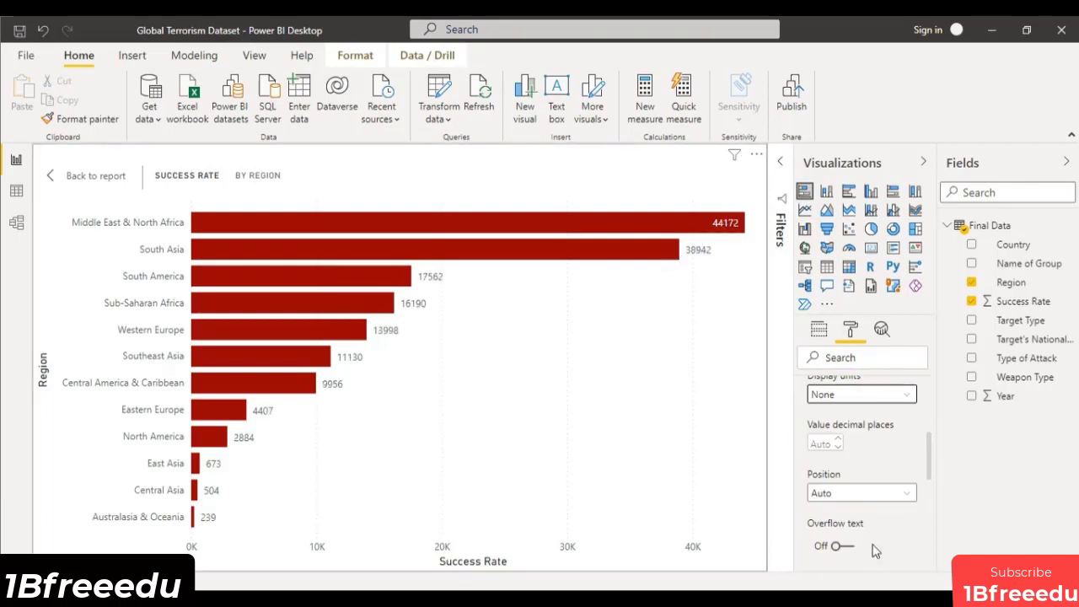
# Show a background behind the bar chart's data labels.
pyautogui.scroll(-6, 877, 539)
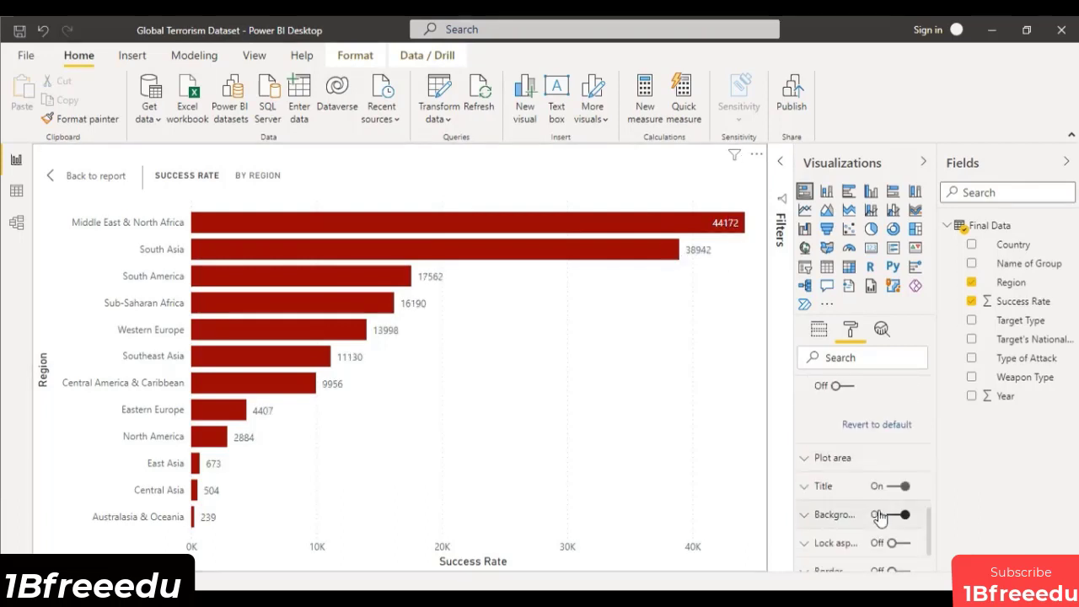
pyautogui.scroll(1, 846, 451)
pyautogui.click(836, 465)
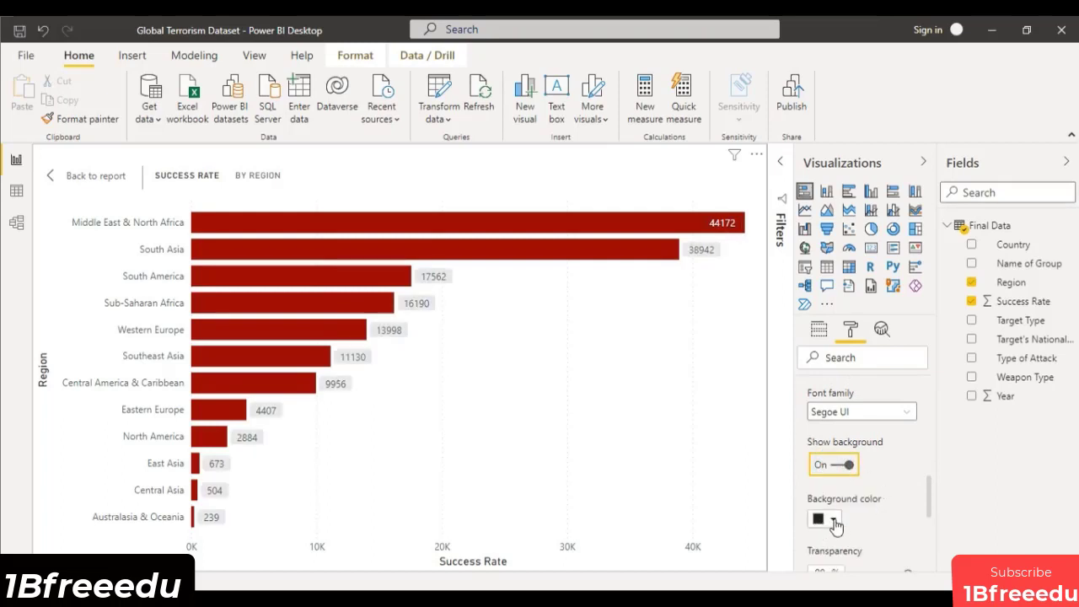
pyautogui.scroll(-1, 865, 513)
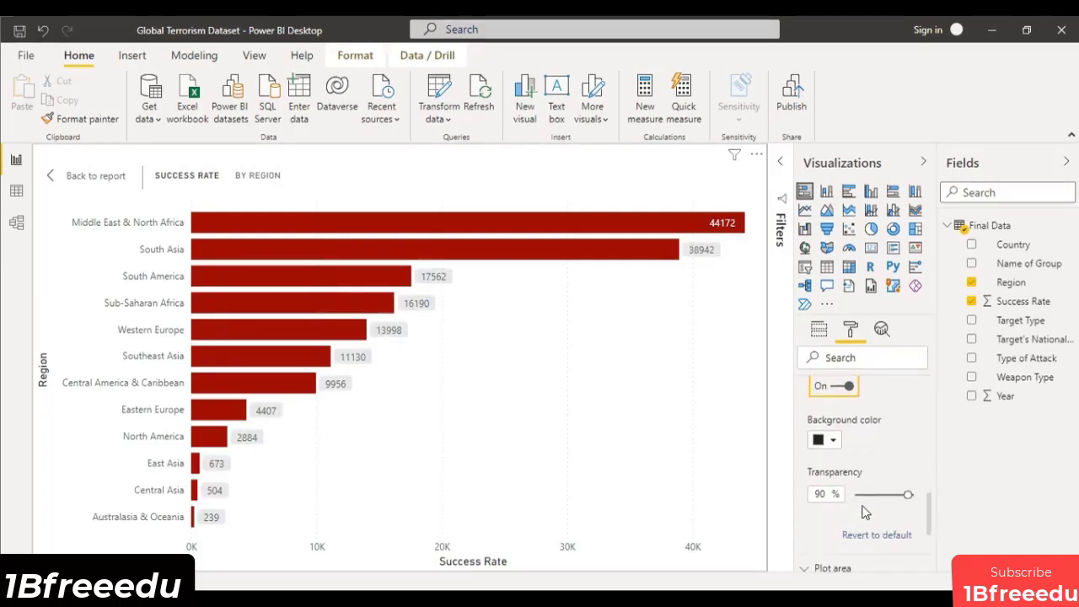
# Return to the report page, move the Success Rate by Region chart down slightly and deselect it.
pyautogui.click(99, 175)
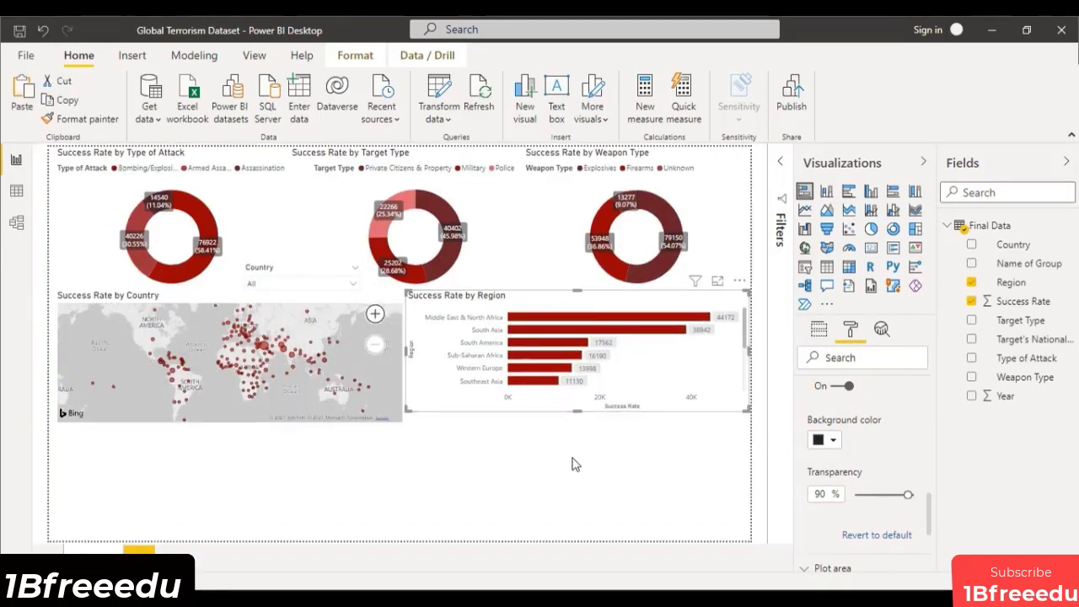
pyautogui.moveTo(655, 298); pyautogui.dragTo(666, 314)
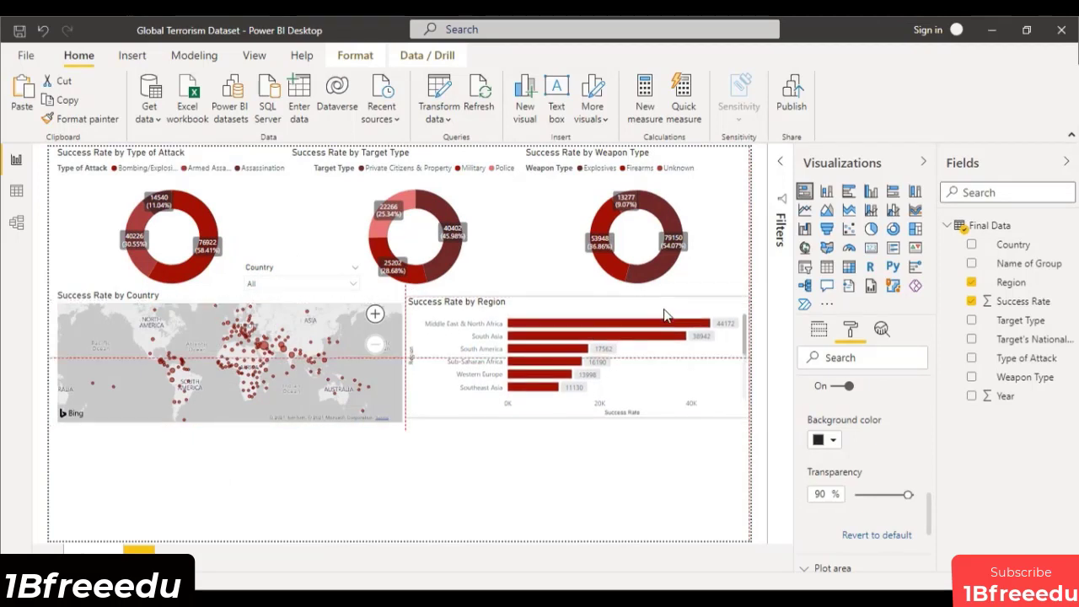
pyautogui.moveTo(693, 411); pyautogui.dragTo(692, 417)
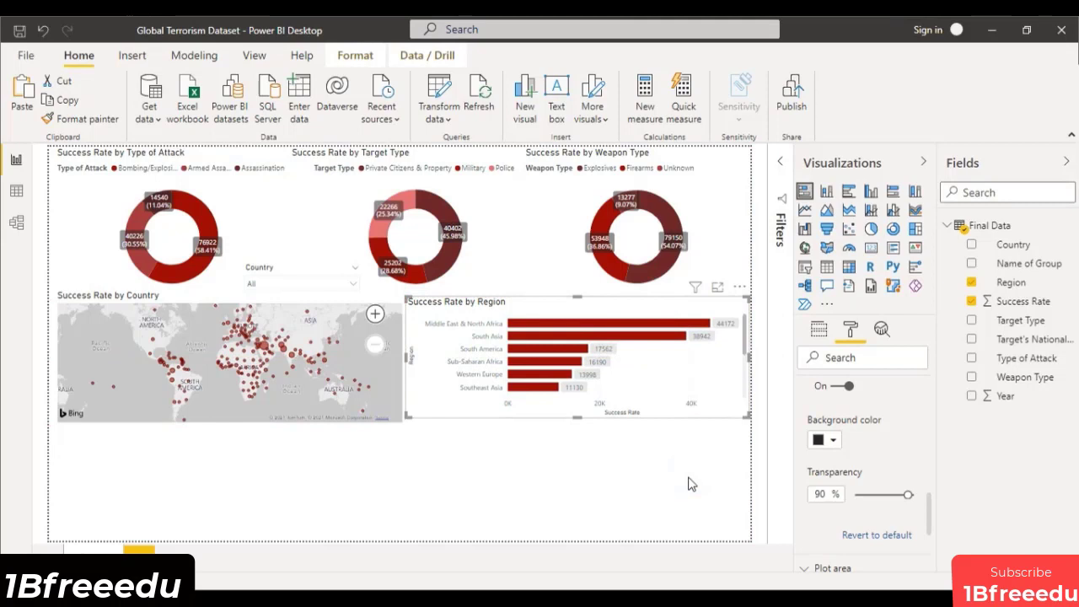
pyautogui.click(689, 484)
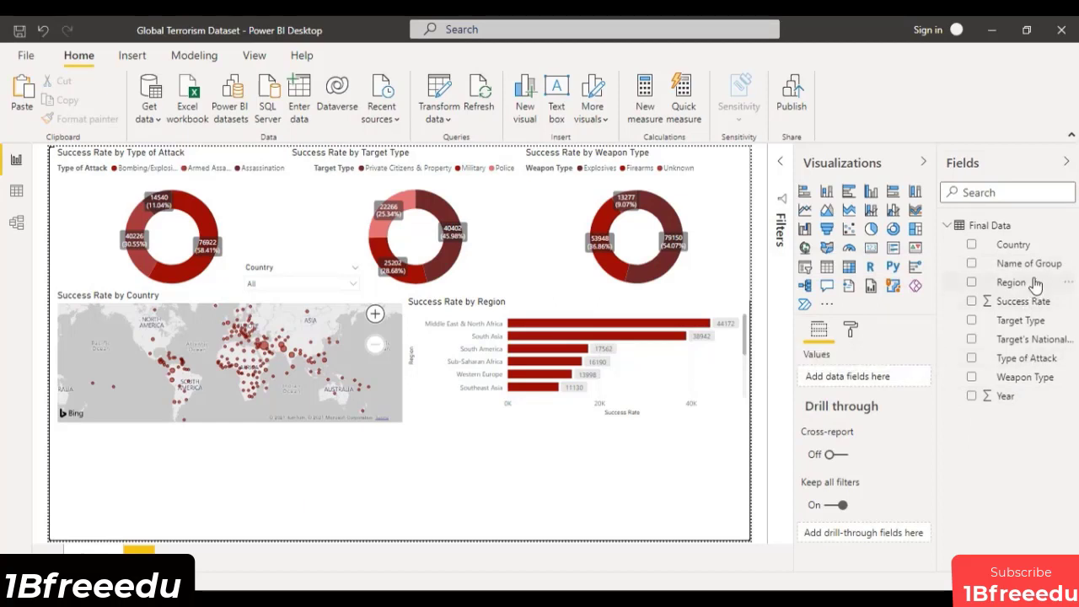
# Add a line chart with Name of Group on the axis and Success Rate as its values.
pyautogui.click(805, 209)
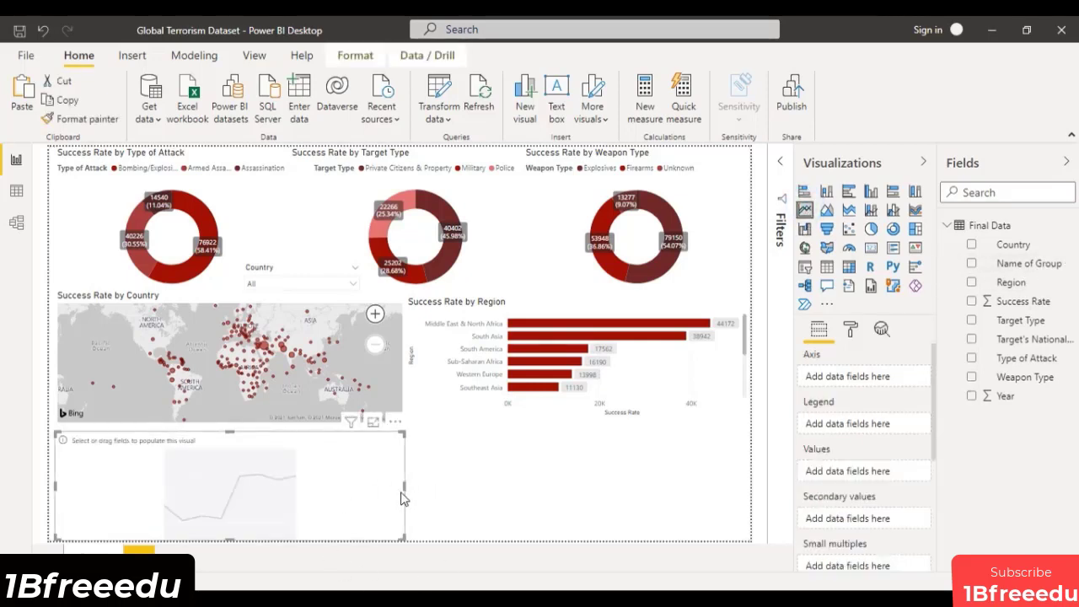
pyautogui.moveTo(1024, 263); pyautogui.dragTo(886, 387)
pyautogui.moveTo(1022, 301); pyautogui.dragTo(877, 487)
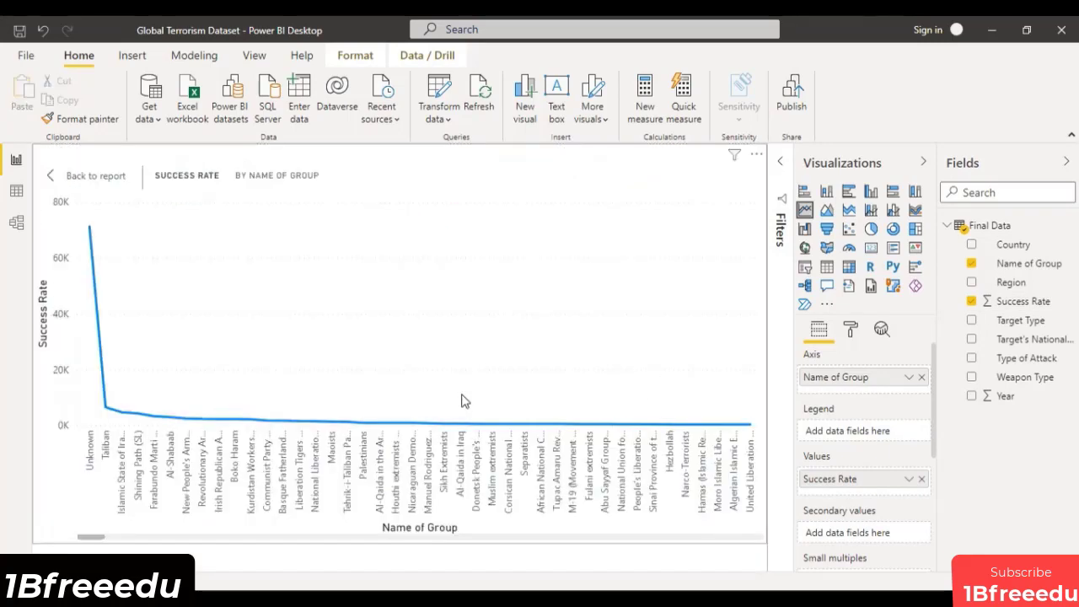
# Filter the line chart's Name of Group to the Top 5 items by Success Rate.
pyautogui.click(782, 162)
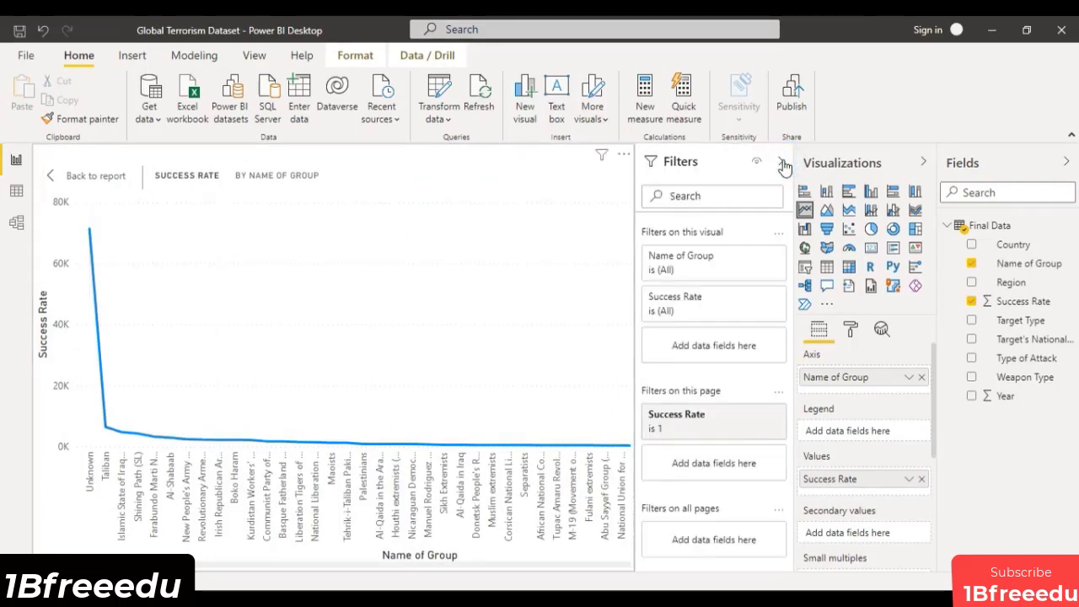
pyautogui.click(756, 256)
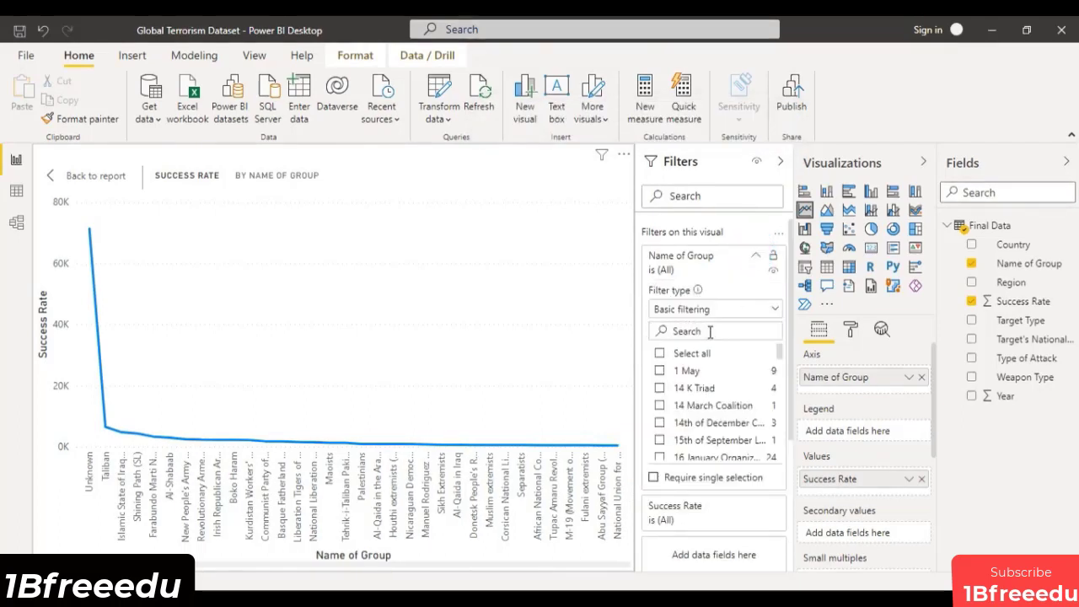
pyautogui.click(735, 312)
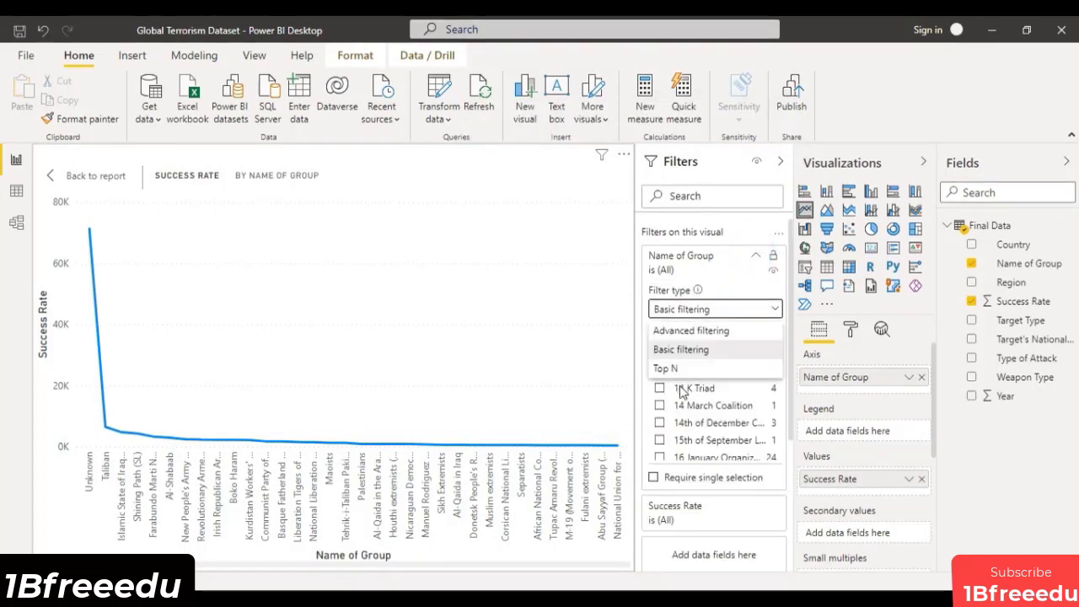
pyautogui.click(676, 375)
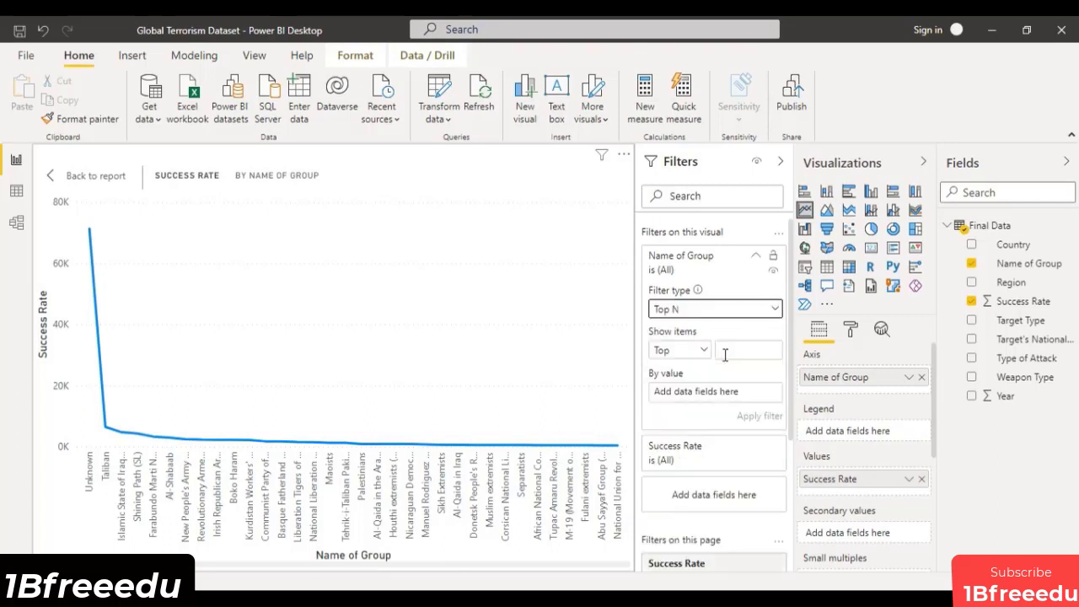
pyautogui.click(730, 350)
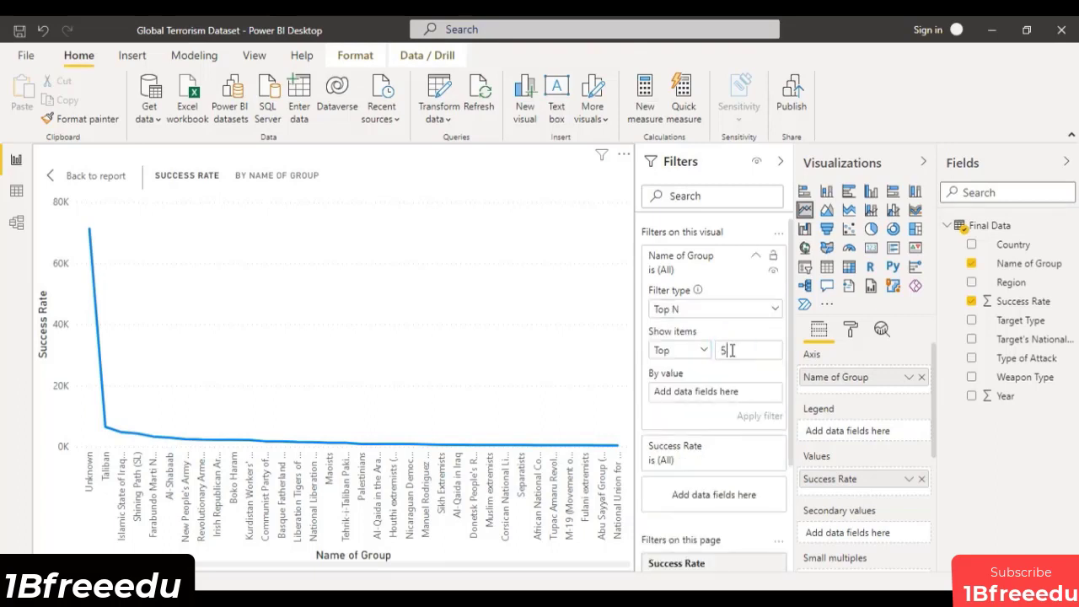
pyautogui.moveTo(1008, 302); pyautogui.dragTo(713, 405)
pyautogui.click(769, 416)
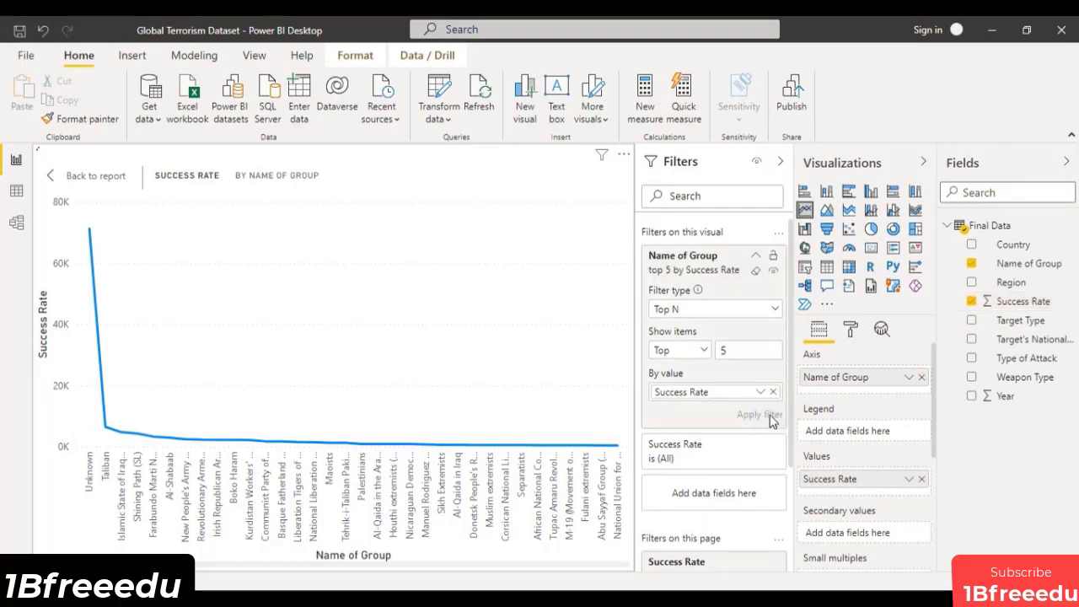
pyautogui.click(757, 257)
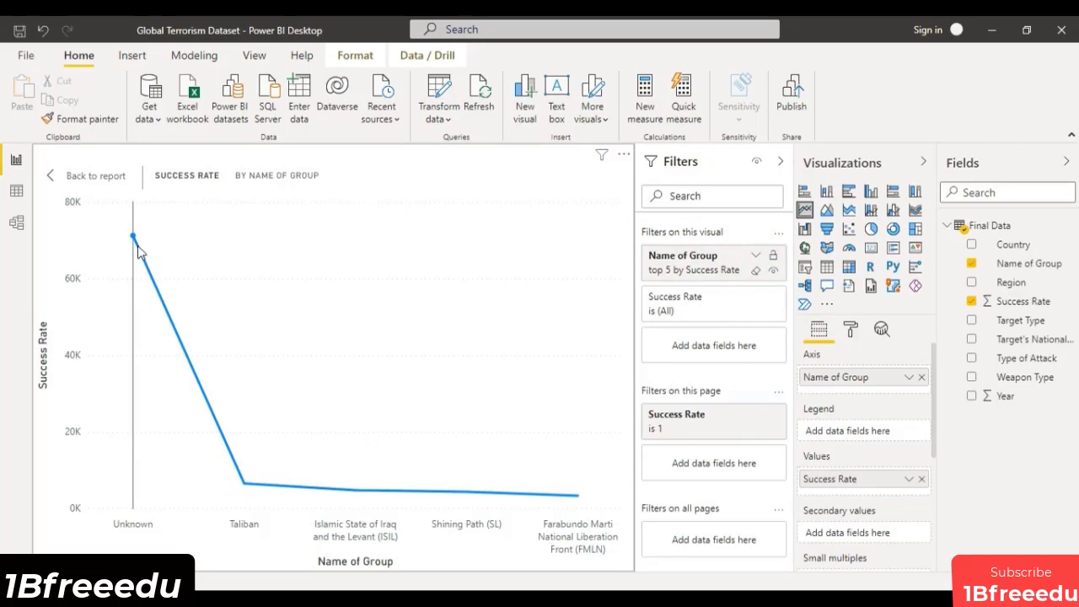
# Add a second Name of Group filter to the line chart that excludes the Unknown group.
pyautogui.moveTo(140, 251)
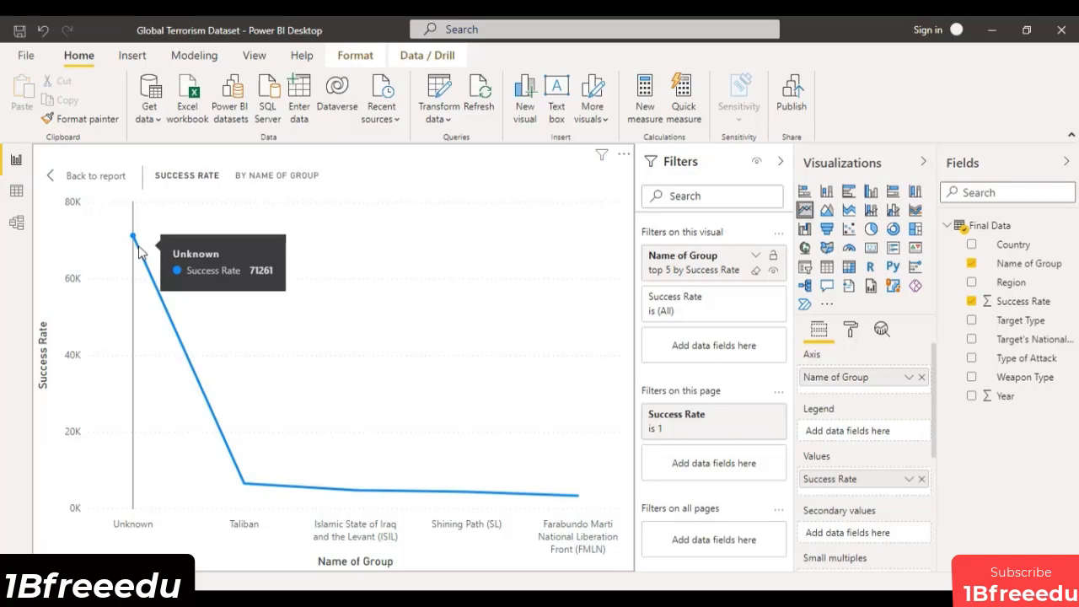
pyautogui.moveTo(1064, 264); pyautogui.dragTo(754, 343)
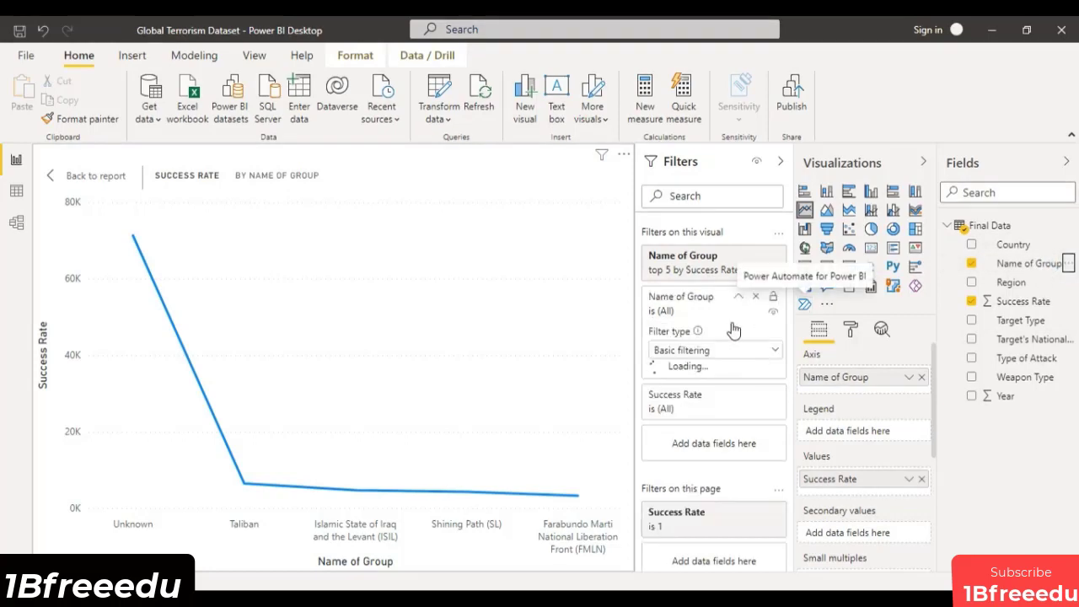
pyautogui.click(728, 351)
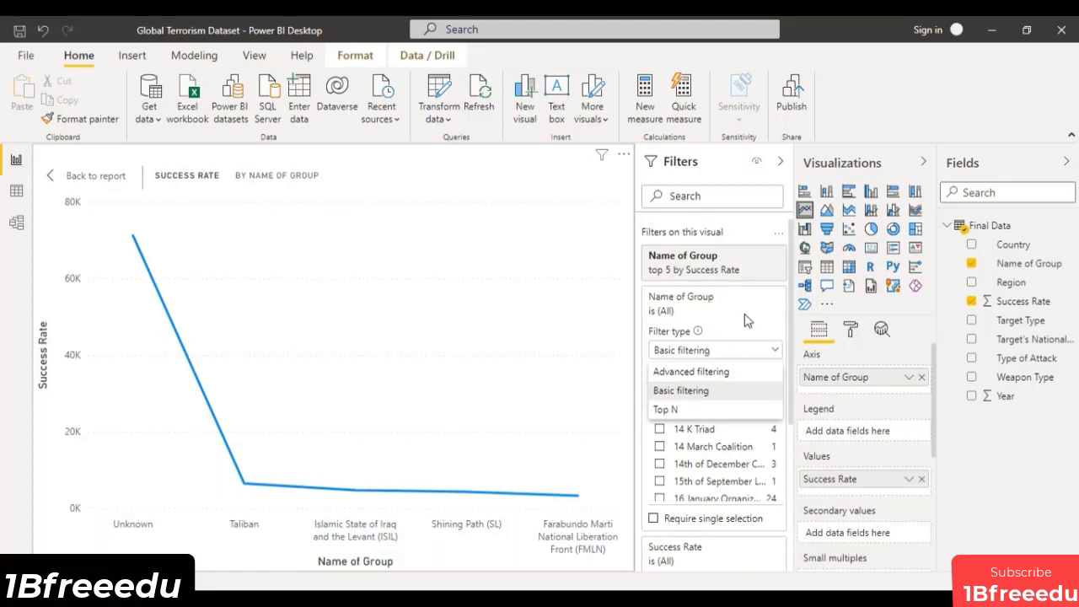
pyautogui.click(659, 389)
pyautogui.click(660, 394)
pyautogui.click(699, 371)
pyautogui.write('Unkno')
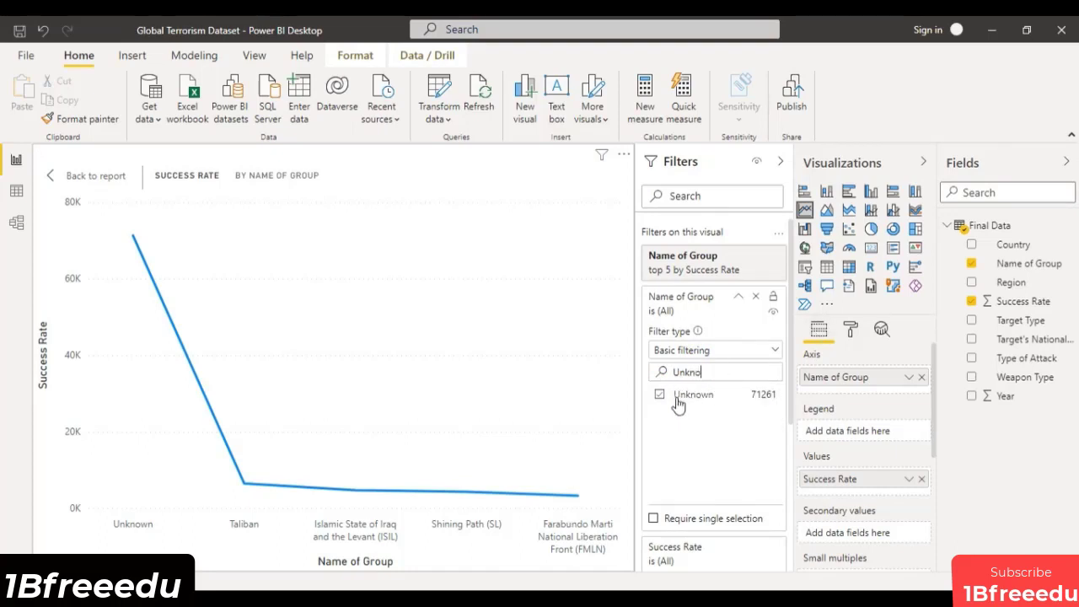
pyautogui.click(740, 298)
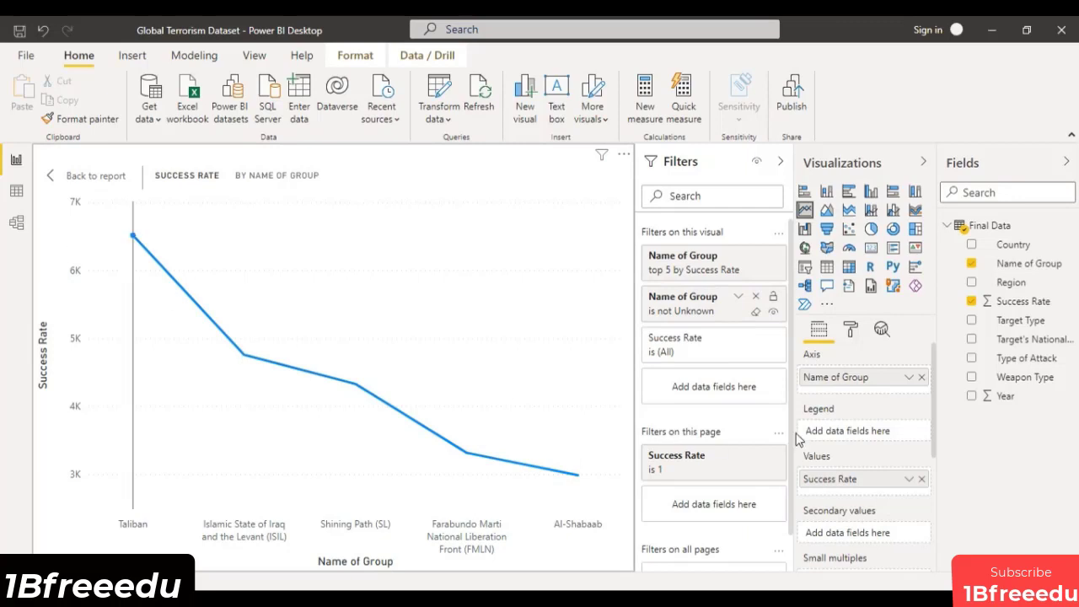
# Set the line's Success Rate data color to the first recently used dark red.
pyautogui.click(854, 329)
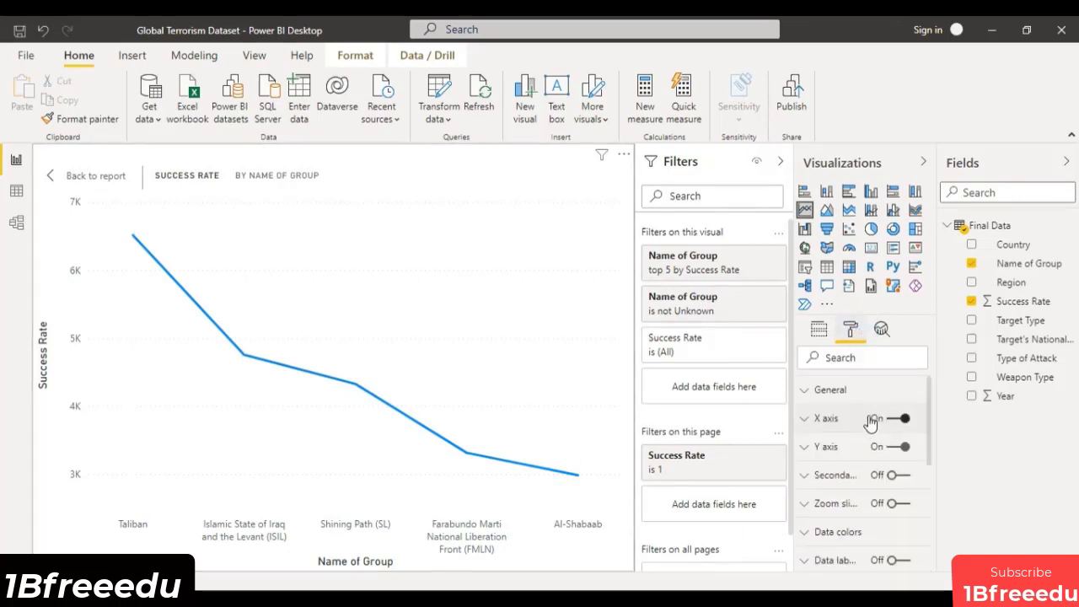
pyautogui.click(807, 531)
pyautogui.scroll(-2, 873, 499)
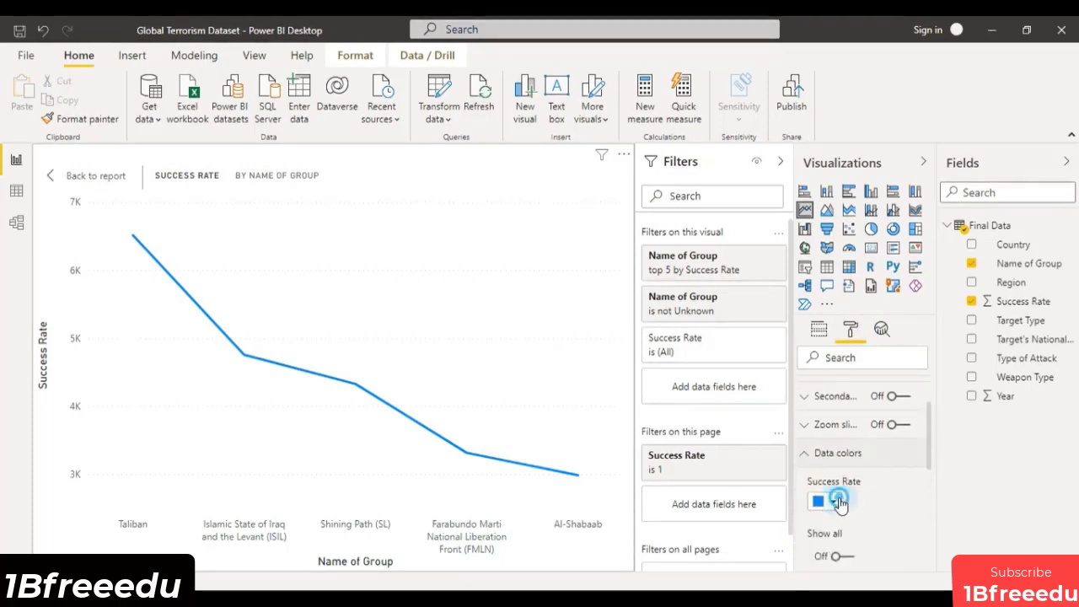
pyautogui.click(832, 501)
pyautogui.click(834, 429)
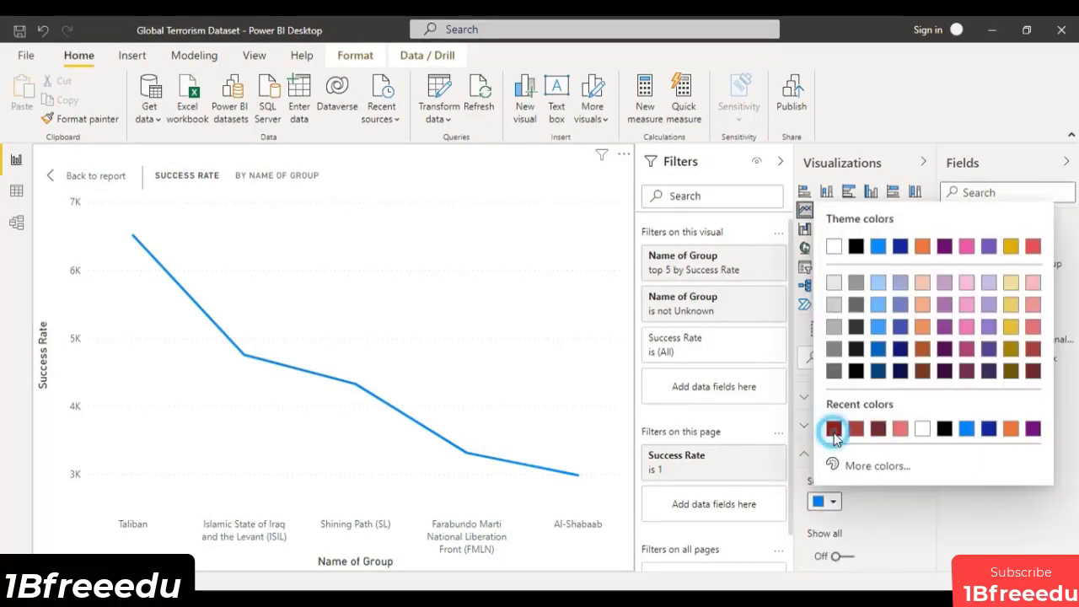
pyautogui.click(877, 516)
# Turn on data labels for the Success Rate by Name of Group line chart.
pyautogui.scroll(-1, 885, 516)
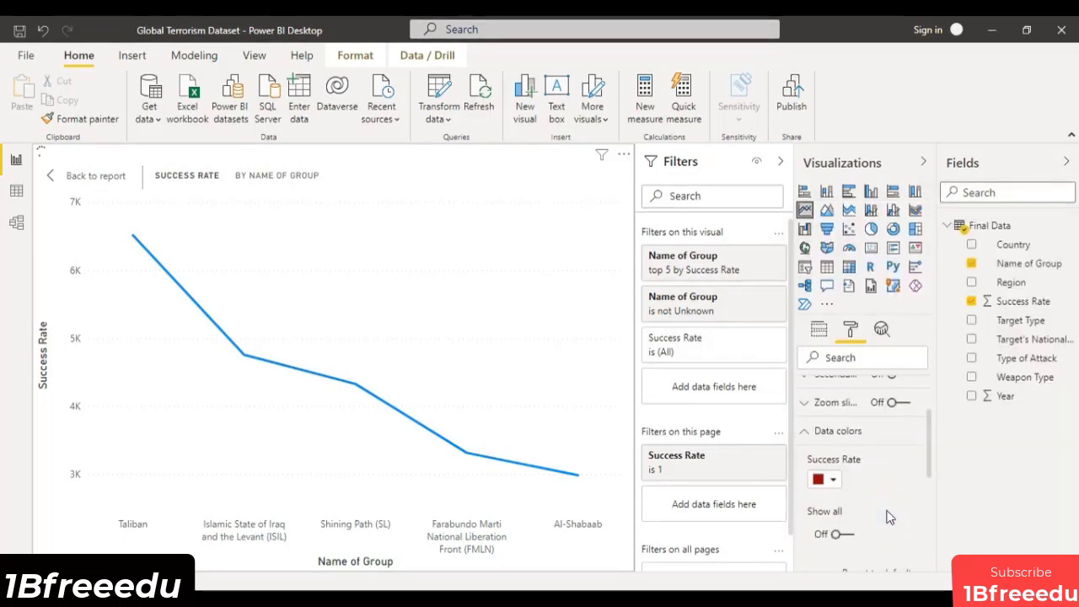
pyautogui.scroll(-3, 887, 516)
pyautogui.scroll(-3, 810, 481)
pyautogui.click(808, 466)
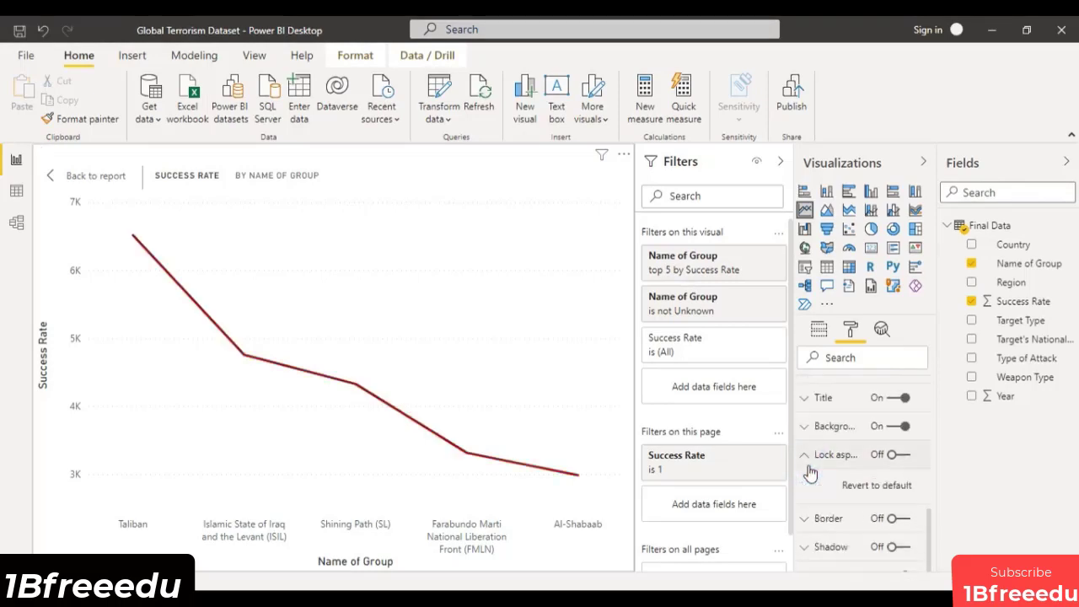
pyautogui.click(810, 466)
pyautogui.scroll(1, 853, 467)
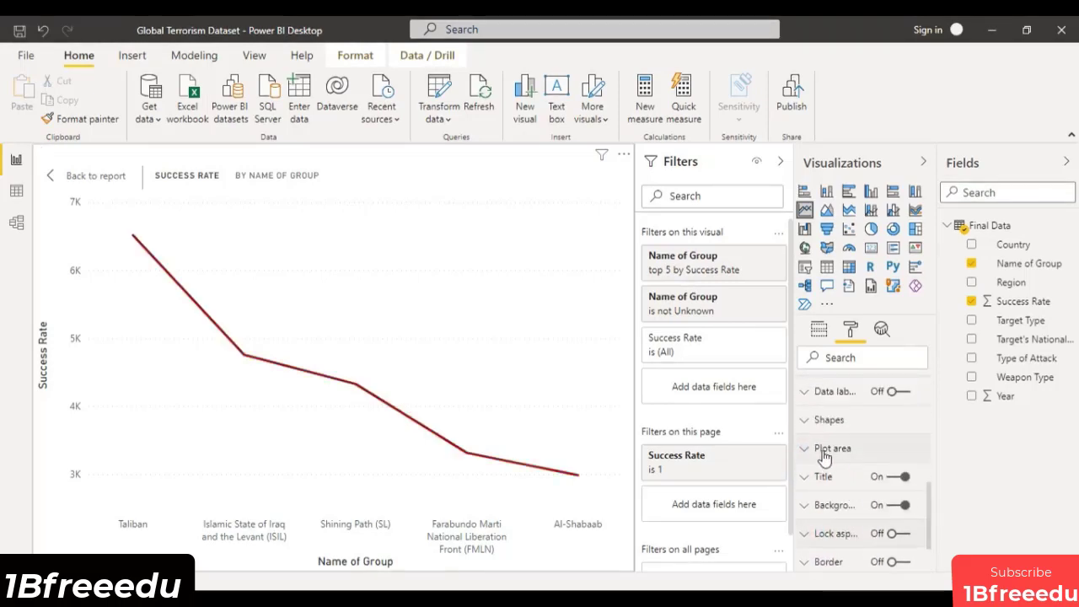
pyautogui.click(892, 393)
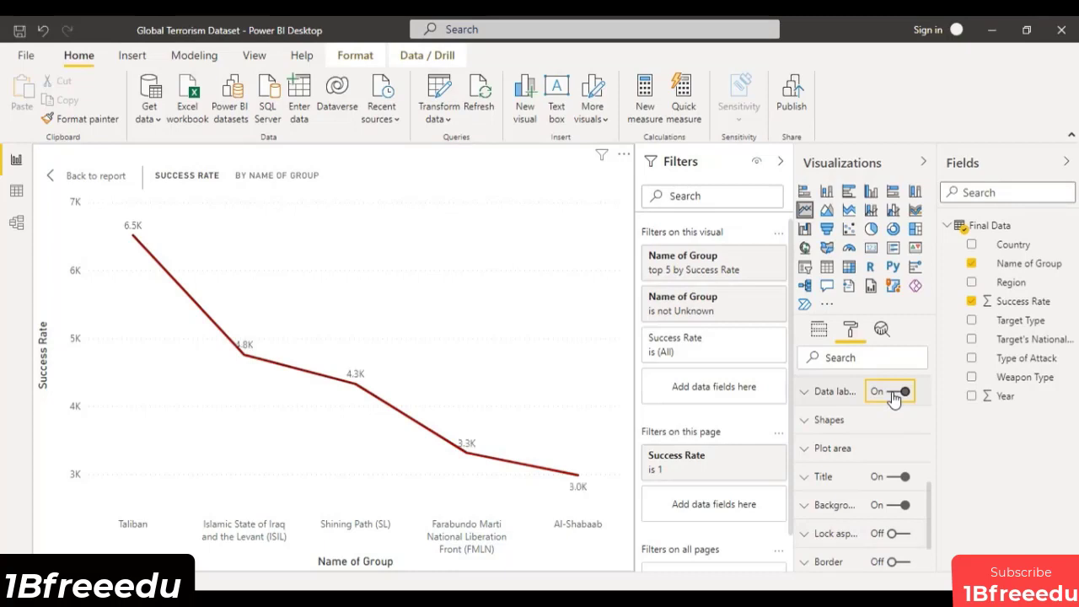
# Set the line chart's data label display units to None and show a background behind the labels.
pyautogui.click(806, 393)
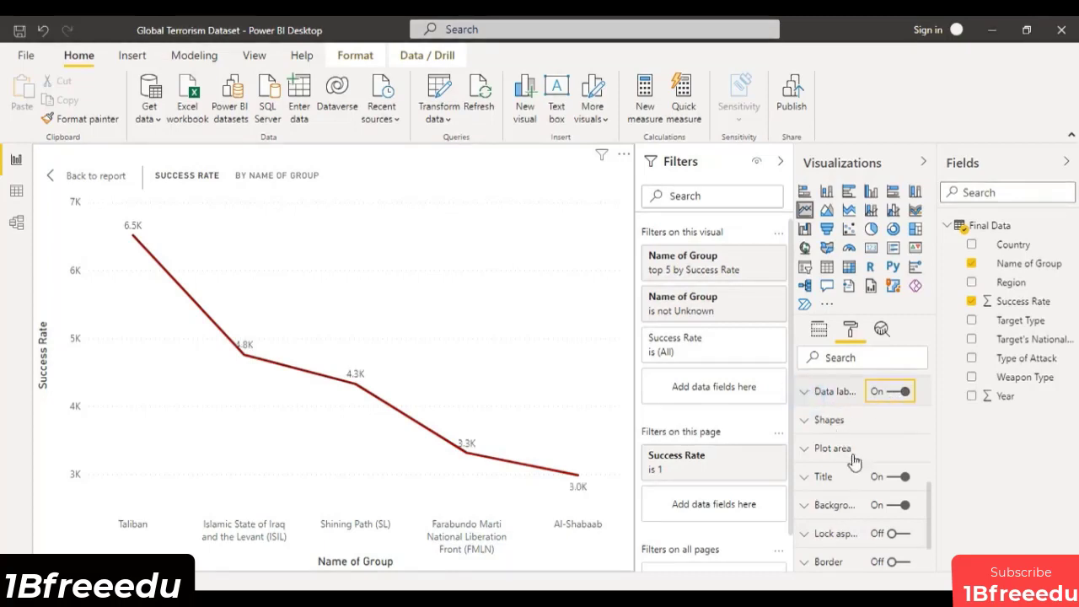
pyautogui.click(878, 491)
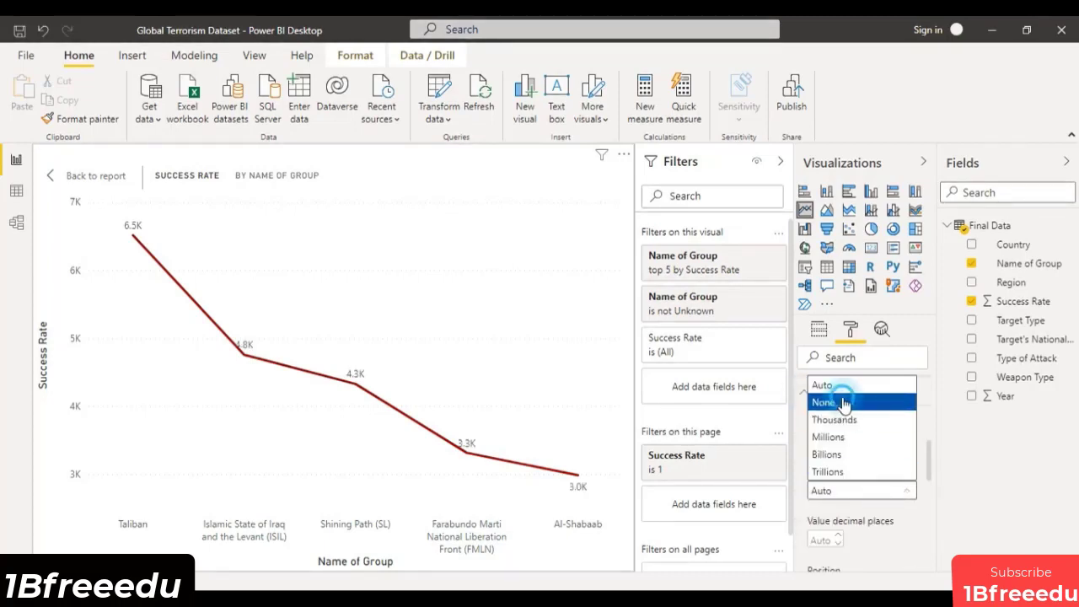
pyautogui.click(841, 403)
pyautogui.scroll(-5, 868, 506)
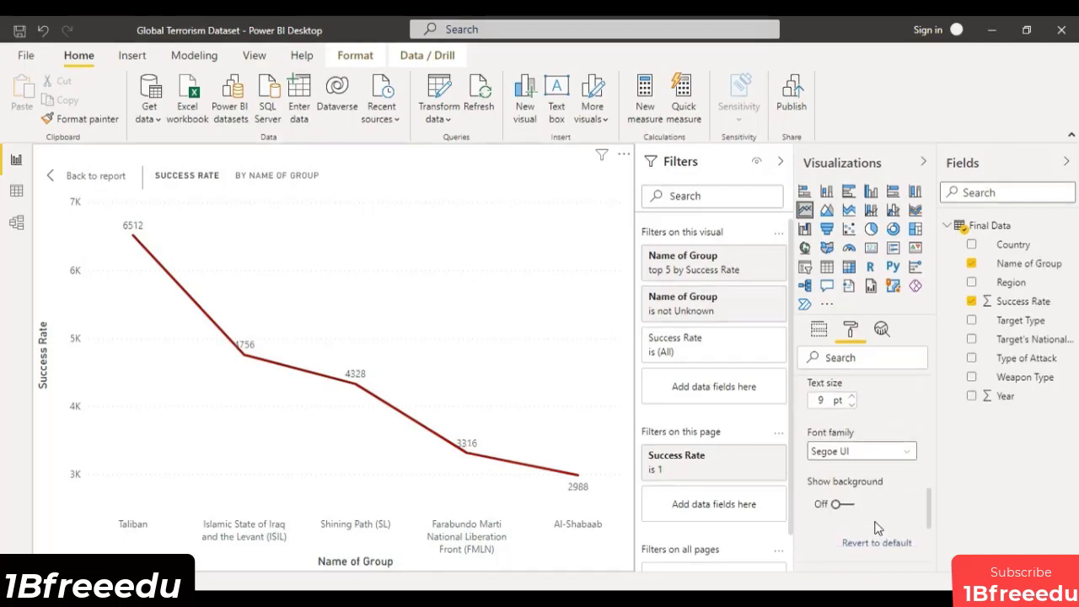
pyautogui.click(841, 504)
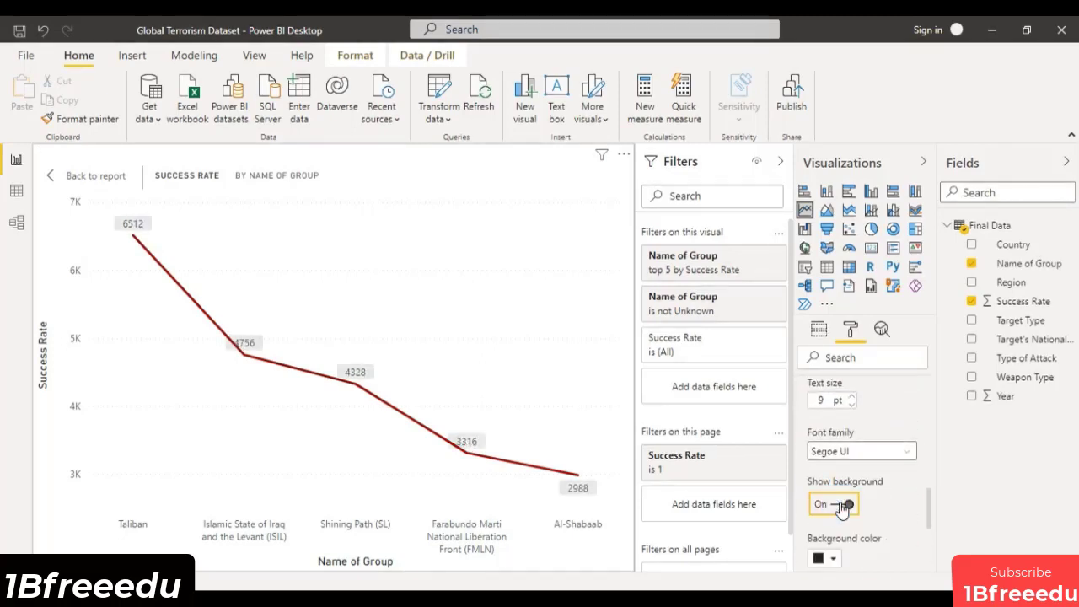
# Return to the report page, narrow the Success Rate by Name of Group chart, raise its upper edge slightly and deselect it.
pyautogui.click(101, 177)
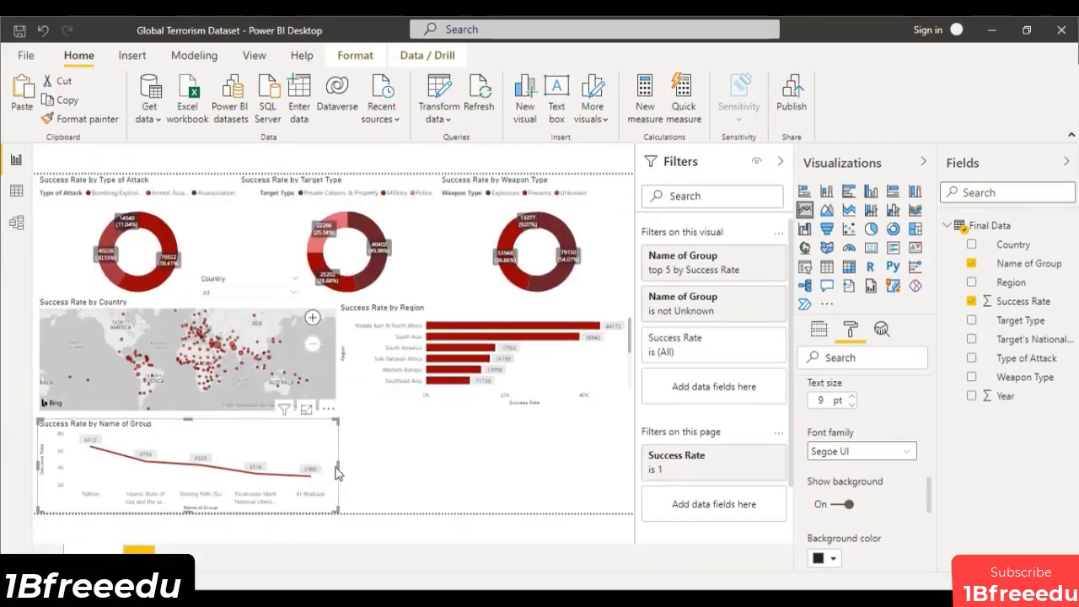
pyautogui.moveTo(339, 464); pyautogui.dragTo(340, 465)
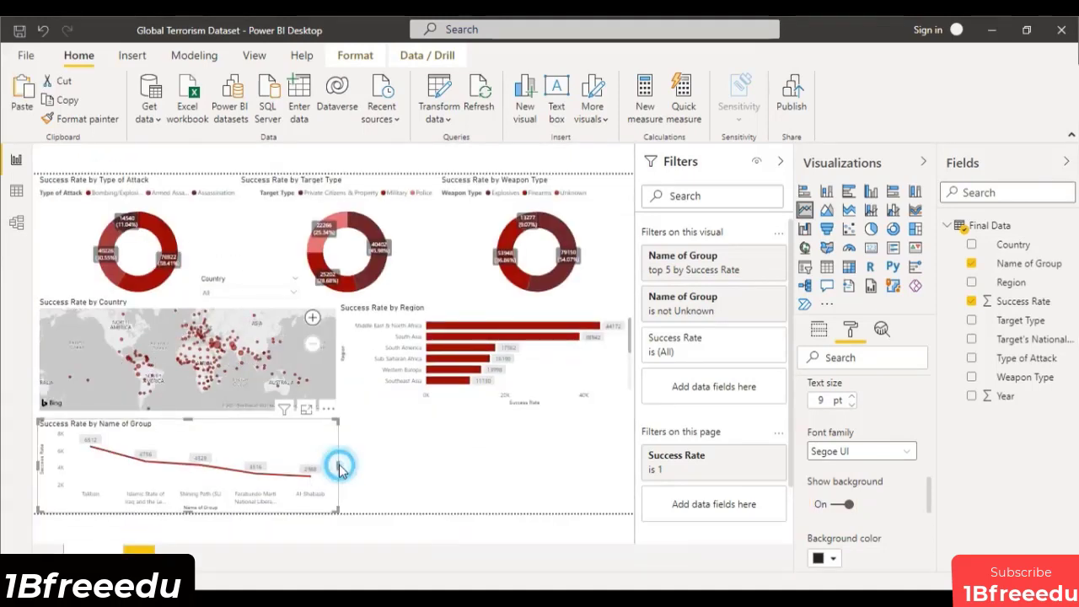
pyautogui.click(390, 456)
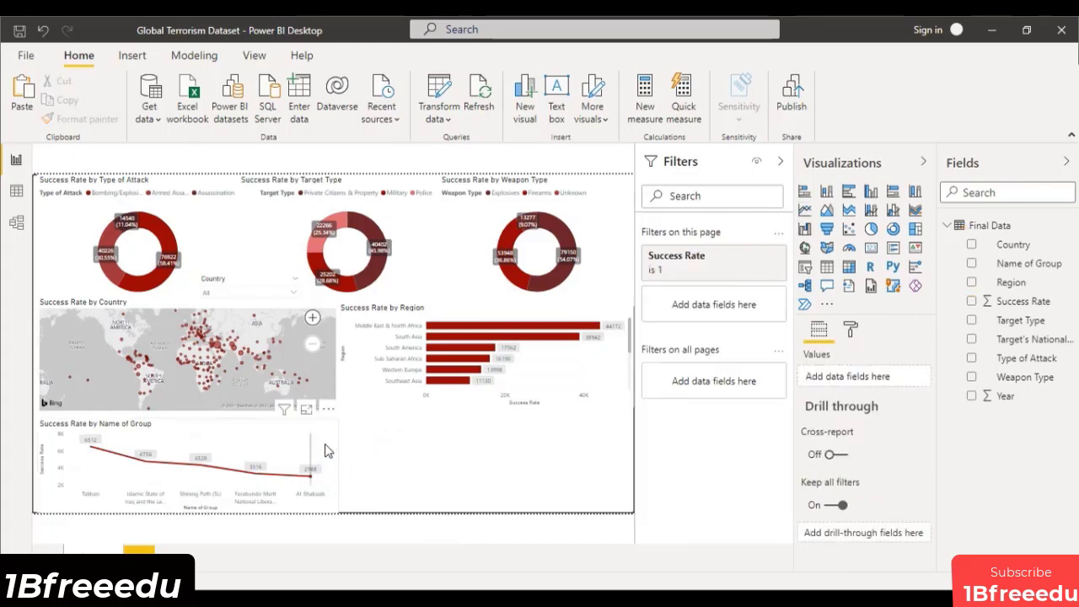
pyautogui.click(339, 477)
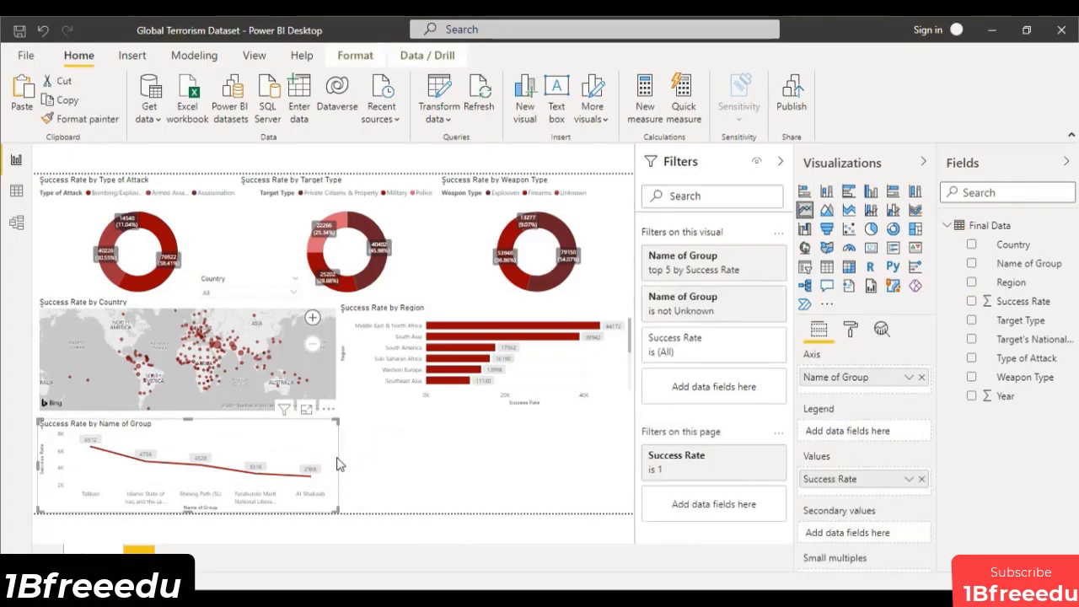
pyautogui.moveTo(341, 474); pyautogui.dragTo(284, 485)
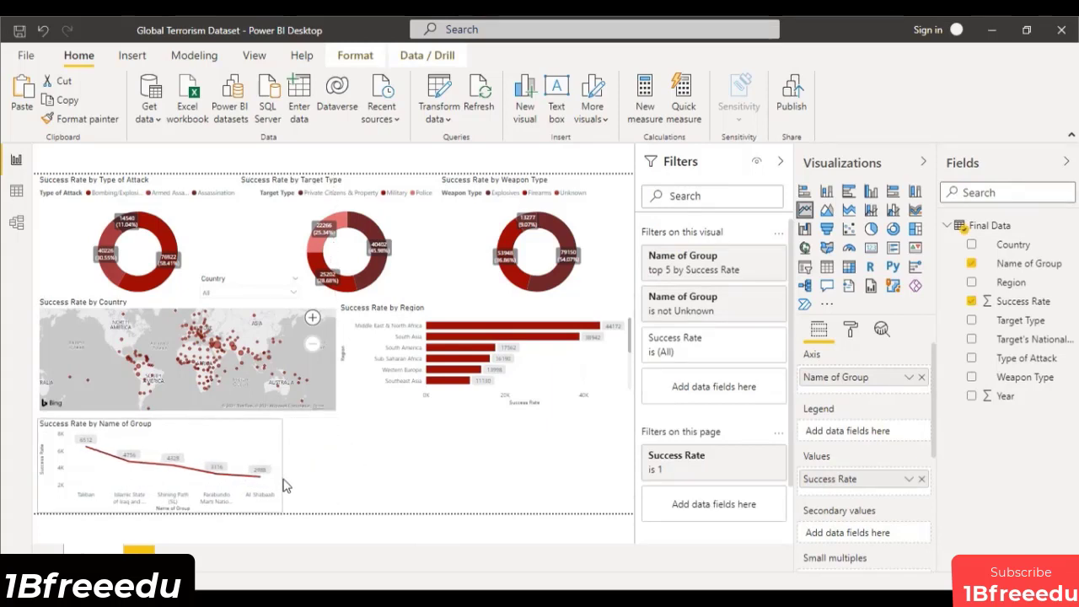
pyautogui.moveTo(166, 416); pyautogui.dragTo(166, 413)
pyautogui.click(424, 481)
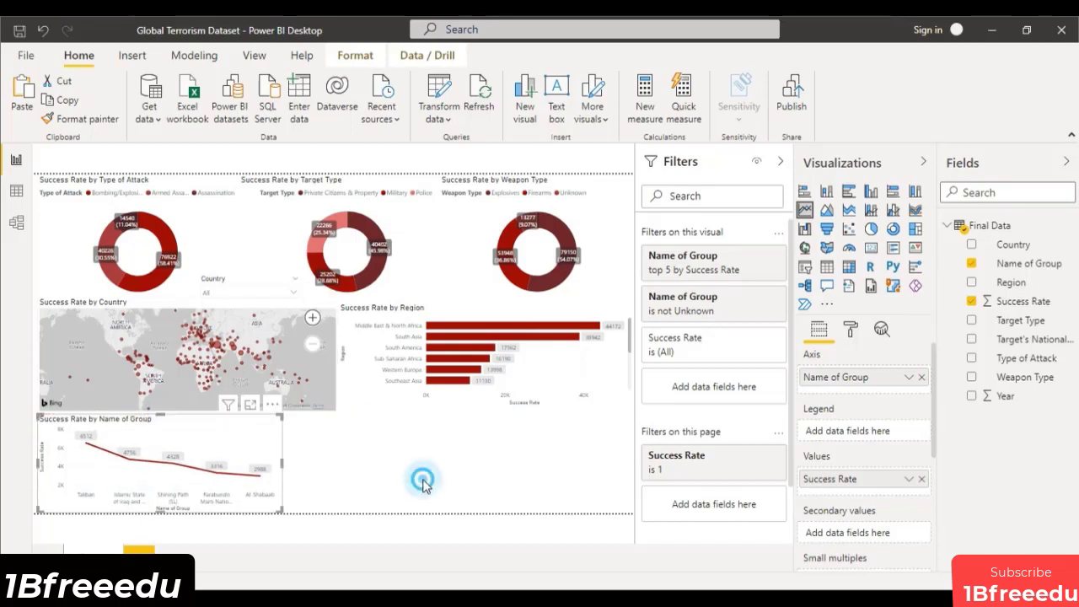
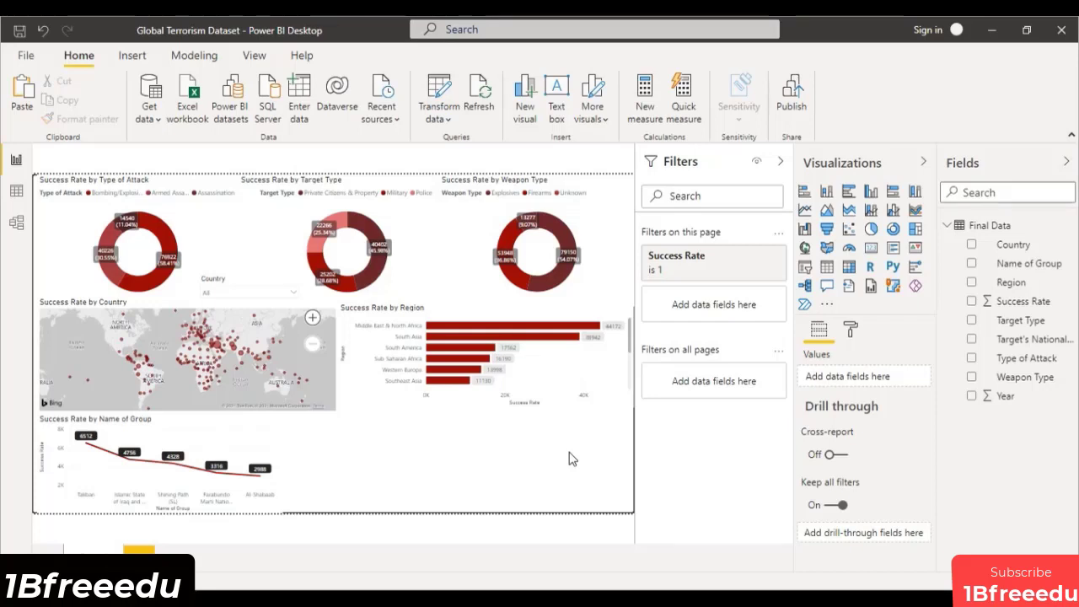
# Collapse the filters and add a slicer on the Year field in the empty space beside the line chart.
pyautogui.click(780, 163)
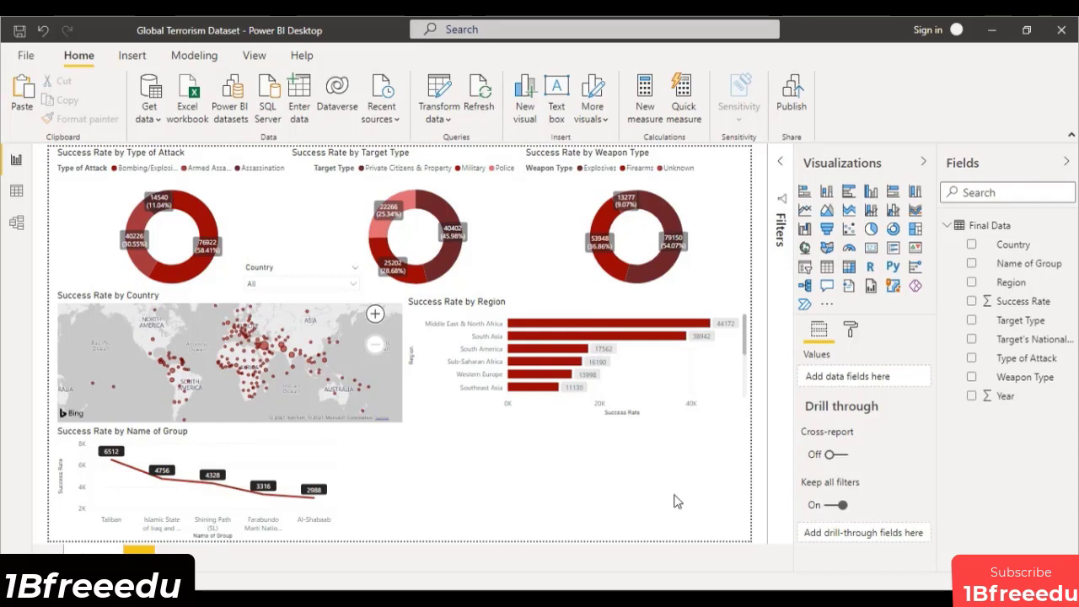
pyautogui.click(804, 267)
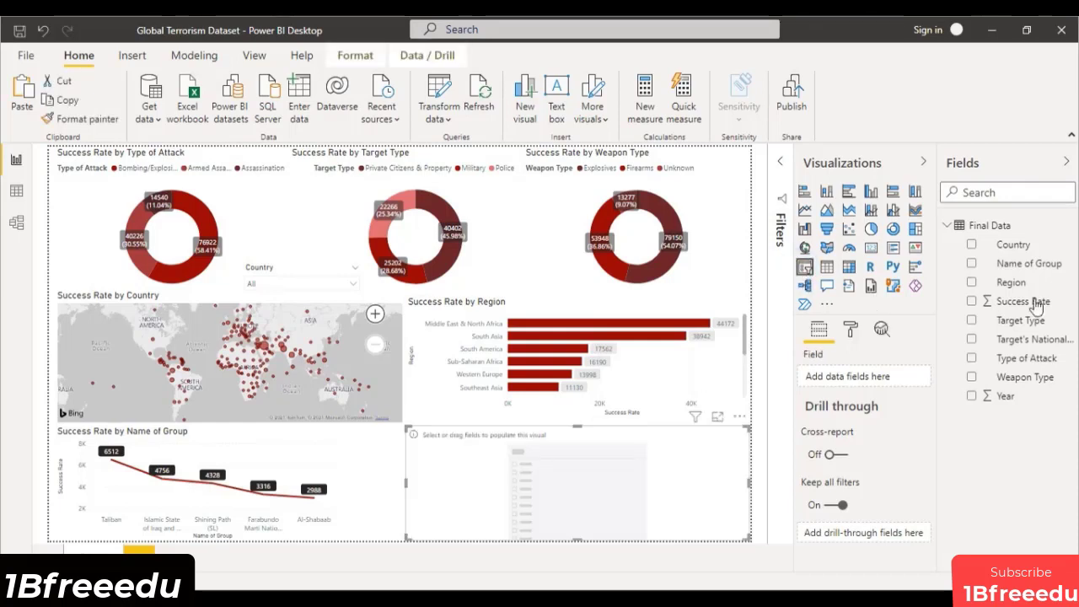
pyautogui.moveTo(1018, 397); pyautogui.dragTo(860, 386)
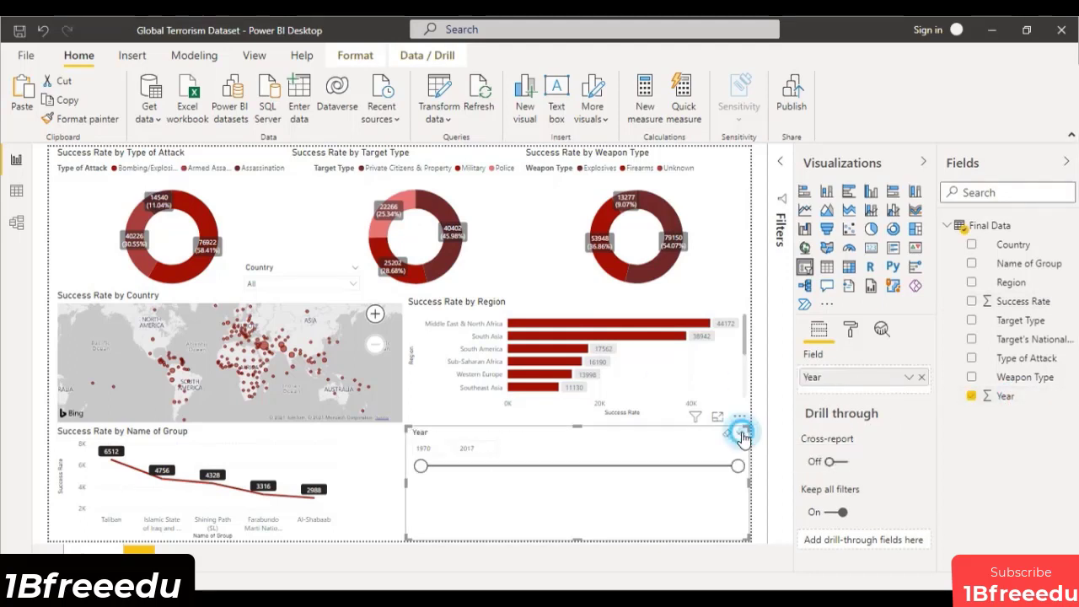
# Try the dropdown style on the Year slicer and look through its list of years.
pyautogui.click(742, 435)
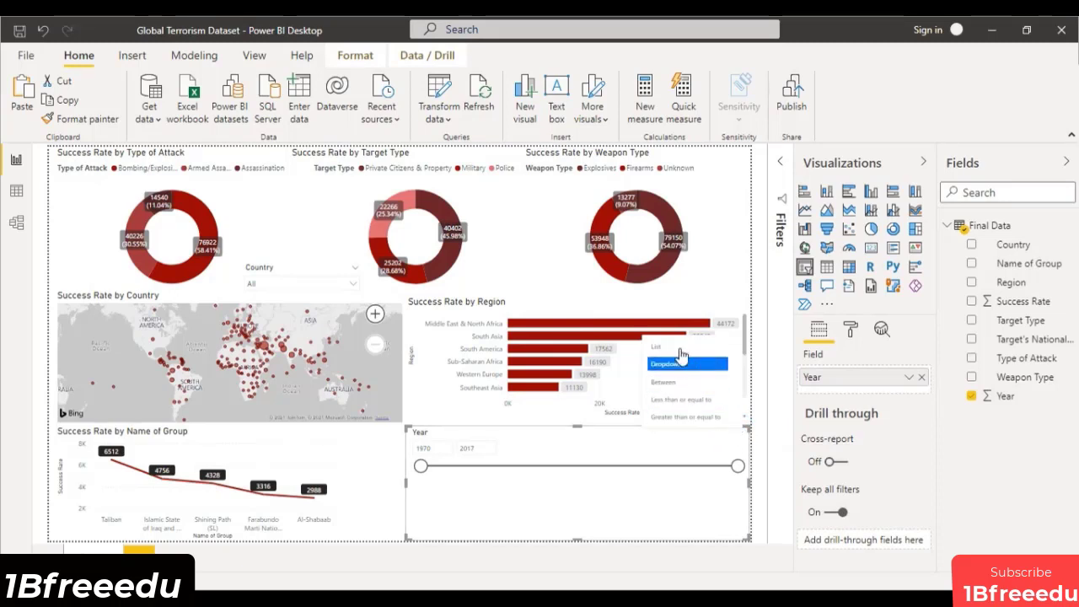
pyautogui.click(682, 369)
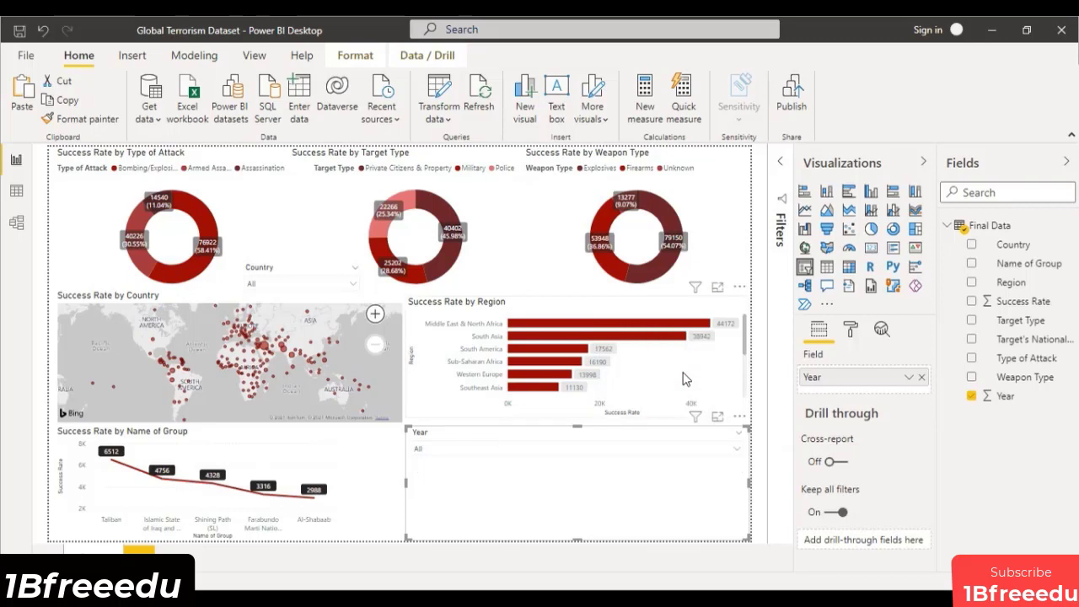
pyautogui.click(740, 417)
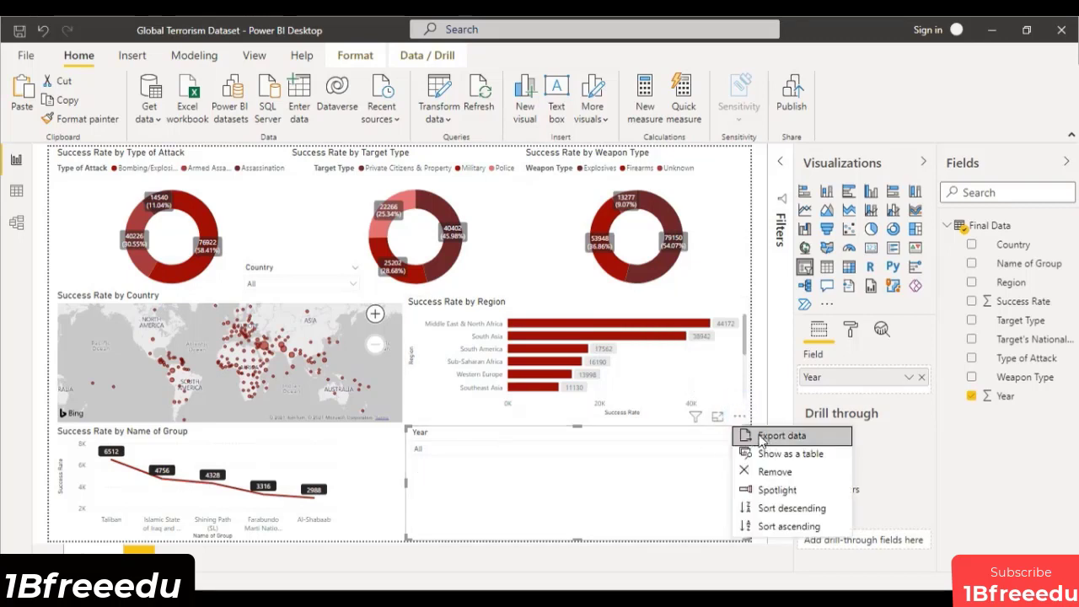
pyautogui.click(681, 456)
pyautogui.click(498, 453)
pyautogui.click(736, 456)
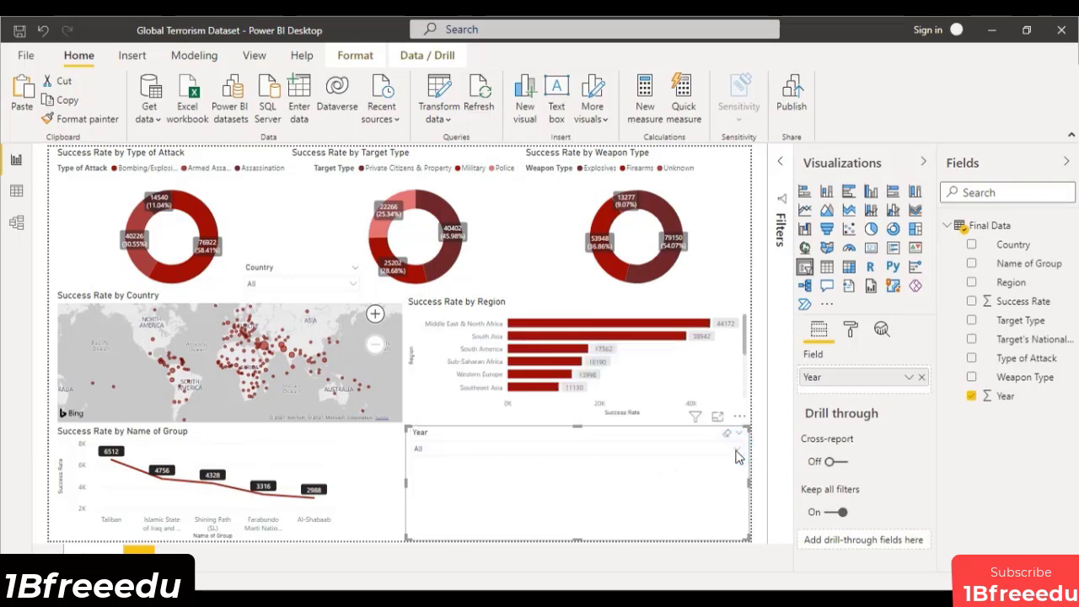
pyautogui.scroll(-10, 568, 395)
pyautogui.scroll(10, 499, 402)
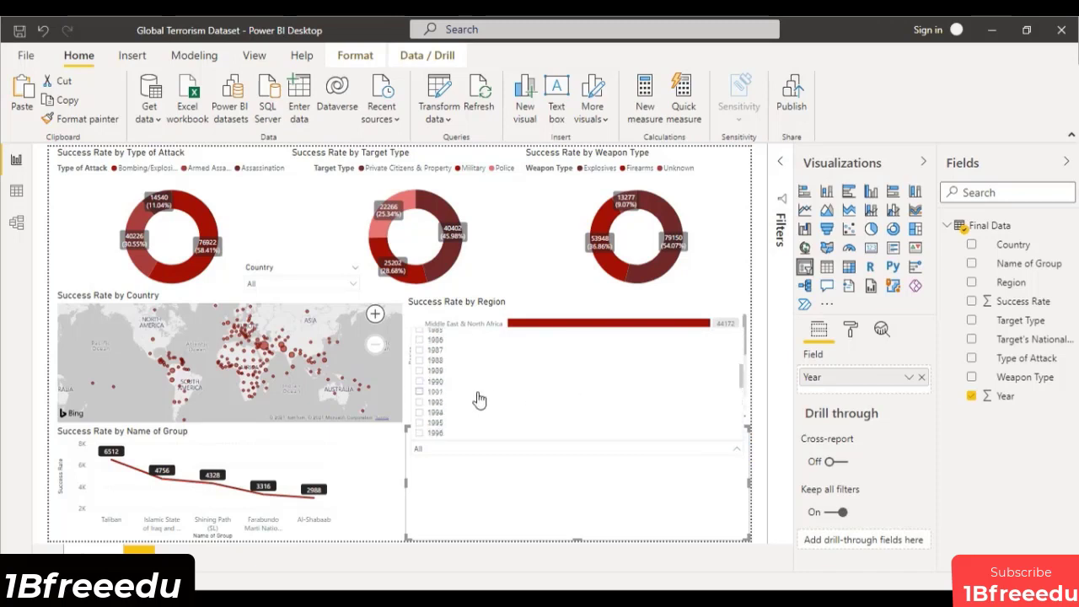
pyautogui.click(735, 449)
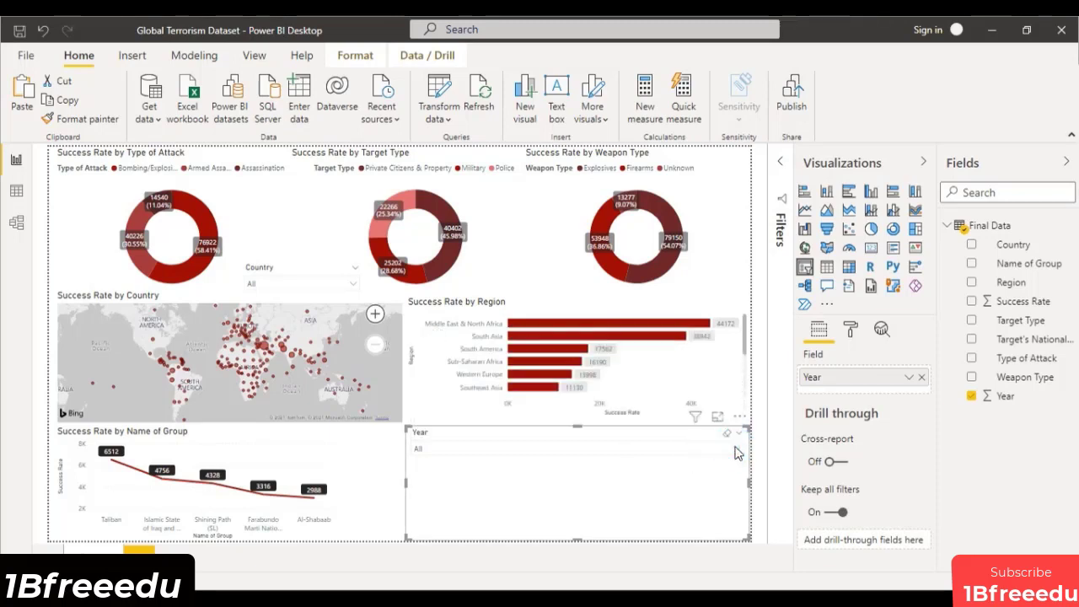
# Try the list style on the Year slicer and return it to the Between range style.
pyautogui.click(740, 435)
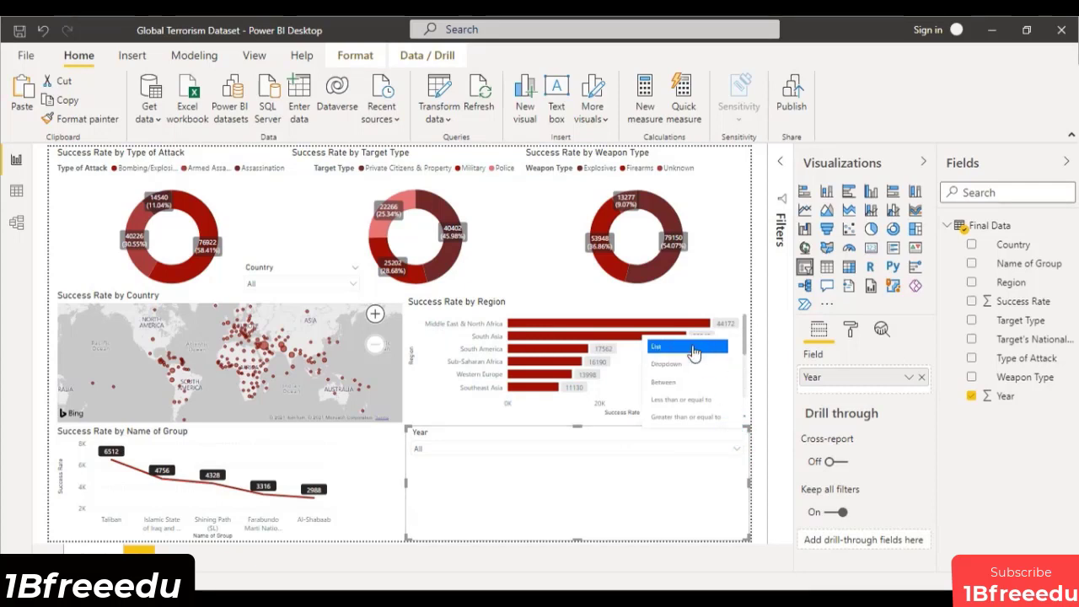
pyautogui.click(693, 353)
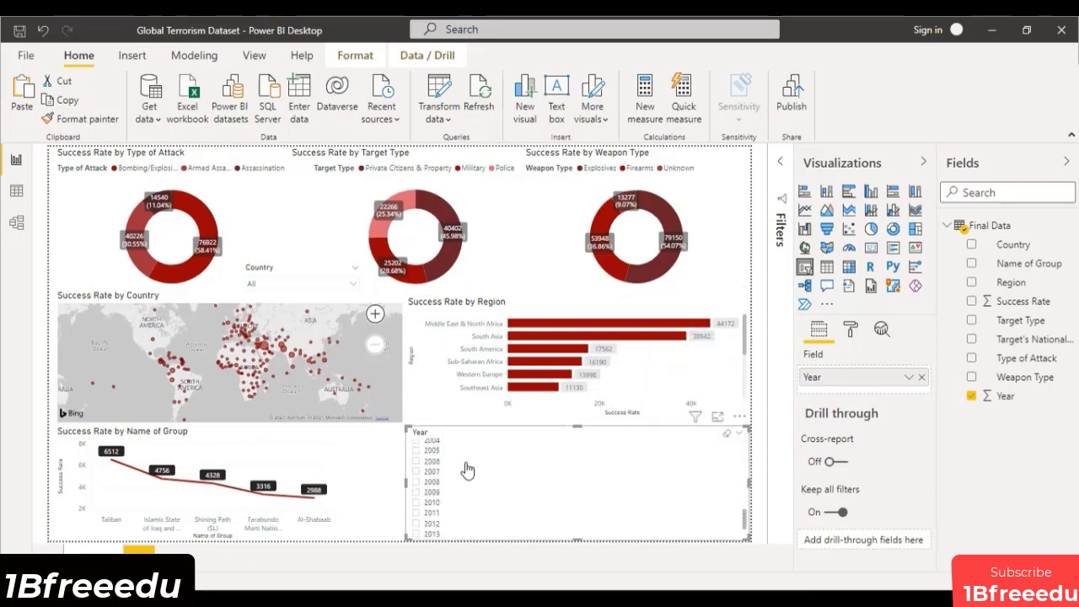
pyautogui.scroll(-1, 657, 447)
pyautogui.click(739, 435)
pyautogui.click(710, 387)
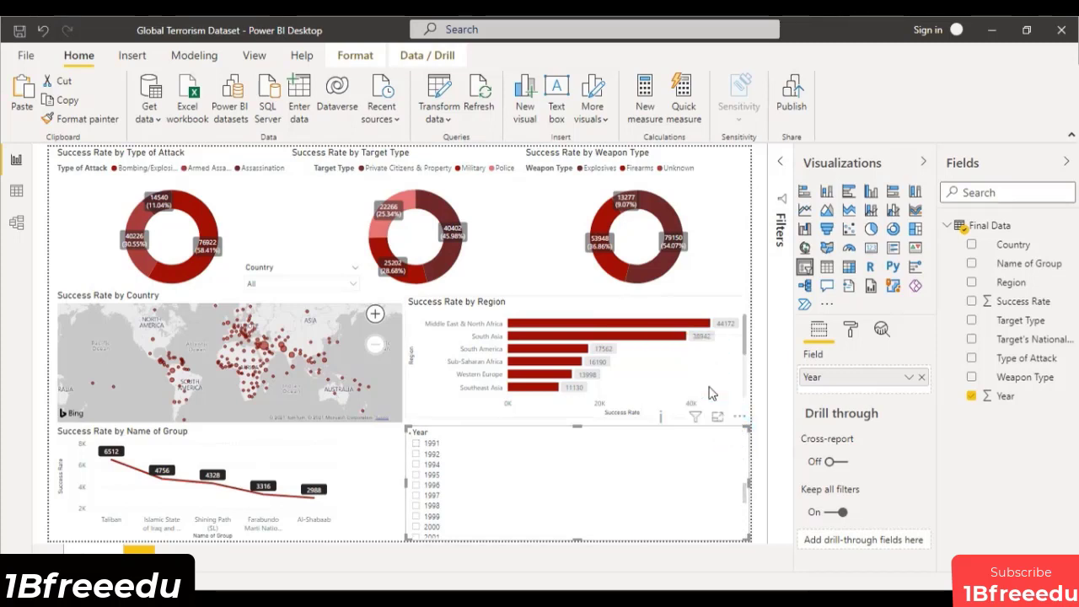
# Filter the report to the years 1970 through 2000 with the Year range slicer.
pyautogui.moveTo(739, 465); pyautogui.dragTo(499, 481)
pyautogui.click(453, 452)
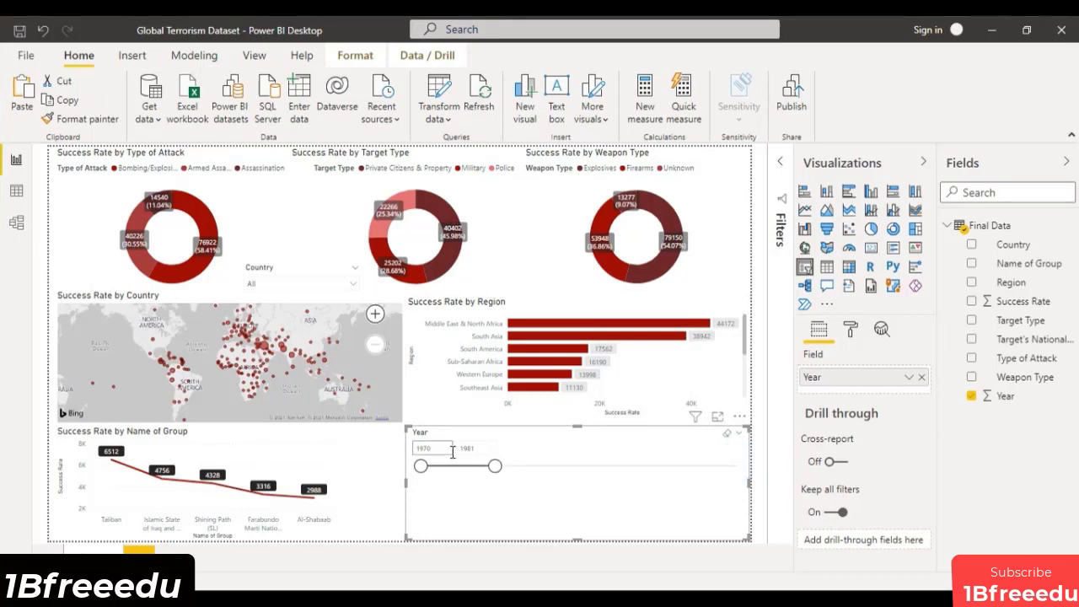
pyautogui.doubleClick(477, 449)
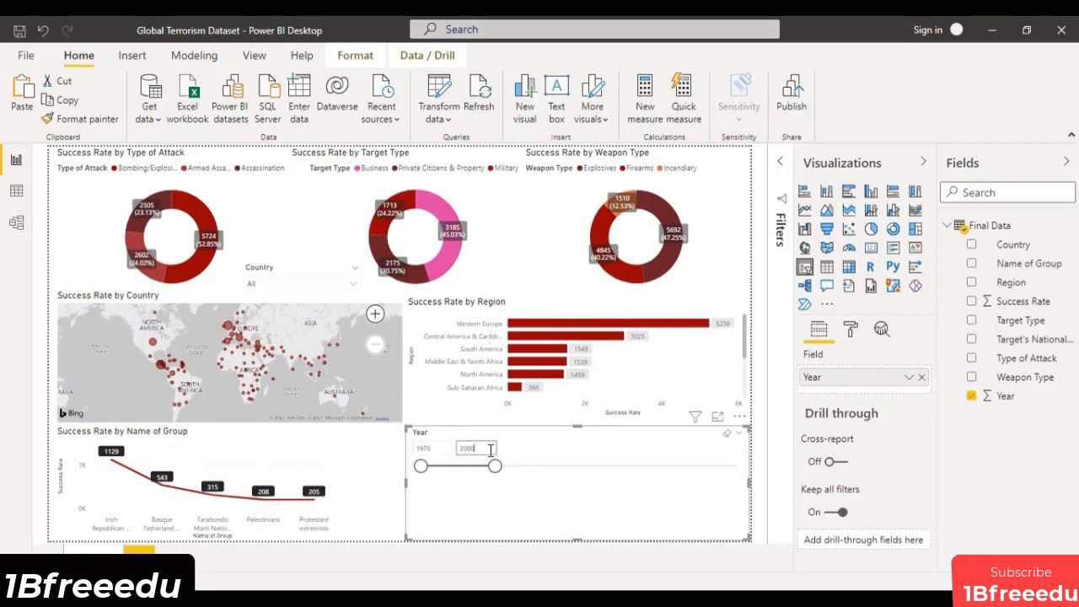
pyautogui.press('Return')
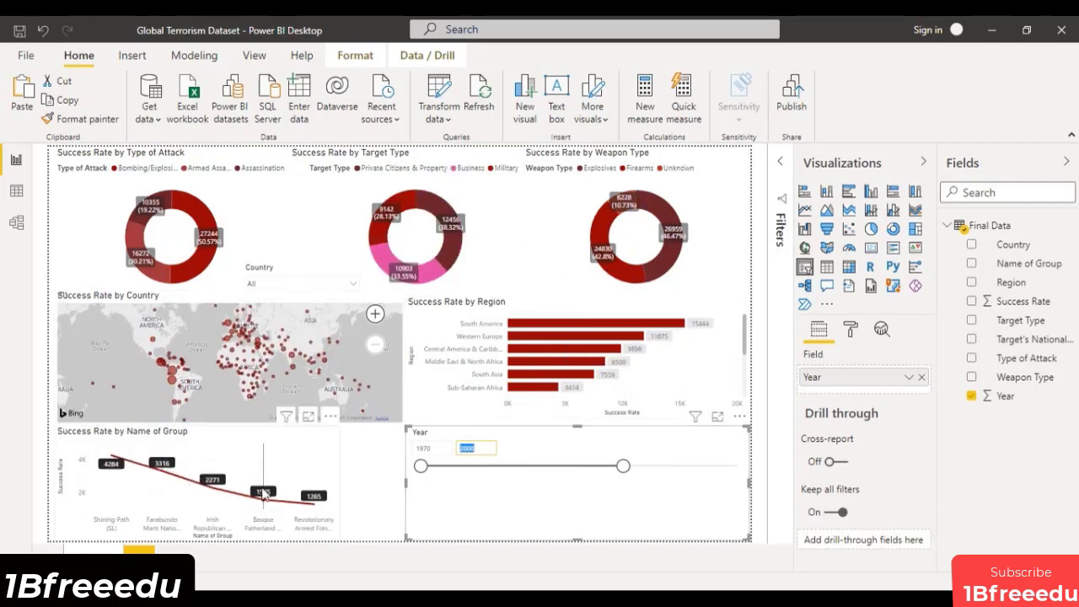
# Shrink the Year slicer to a compact size and place it above the Country slicer, between the first two donut charts.
pyautogui.click(739, 416)
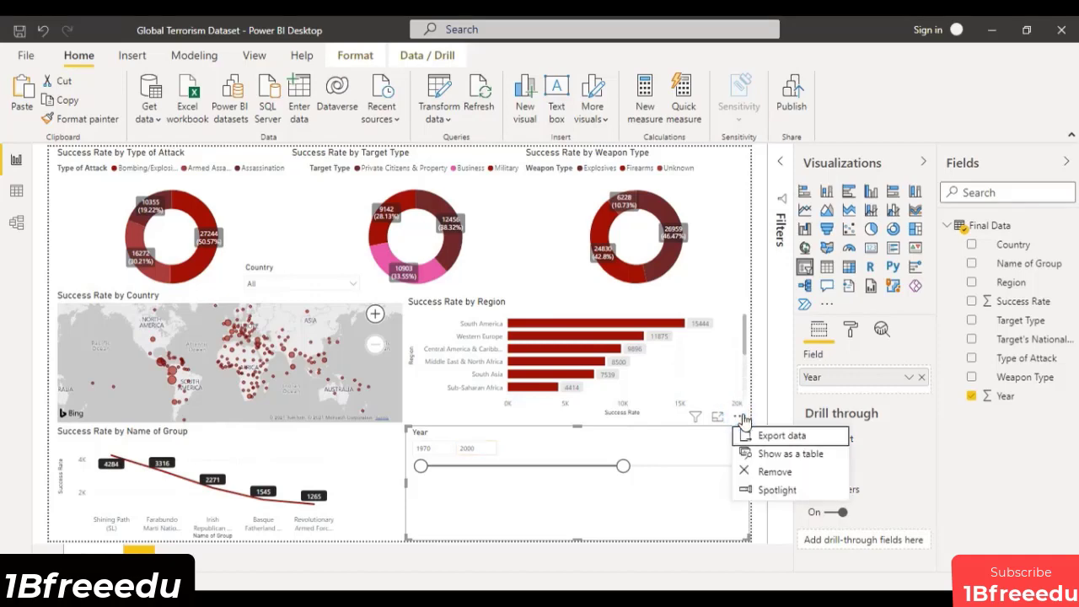
pyautogui.click(744, 420)
pyautogui.moveTo(577, 539); pyautogui.dragTo(587, 456)
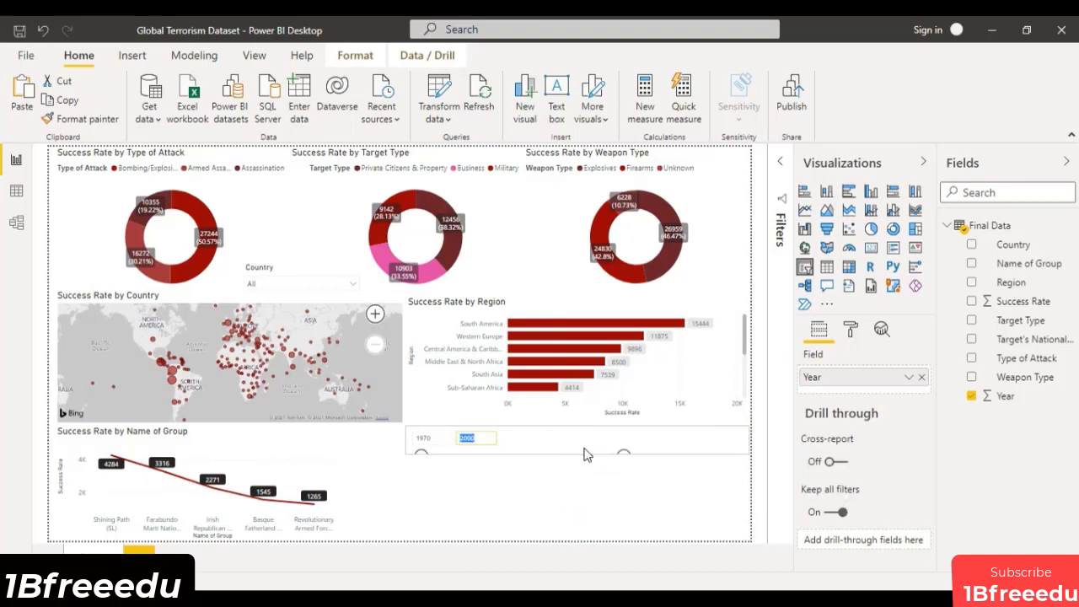
pyautogui.moveTo(749, 440); pyautogui.dragTo(510, 454)
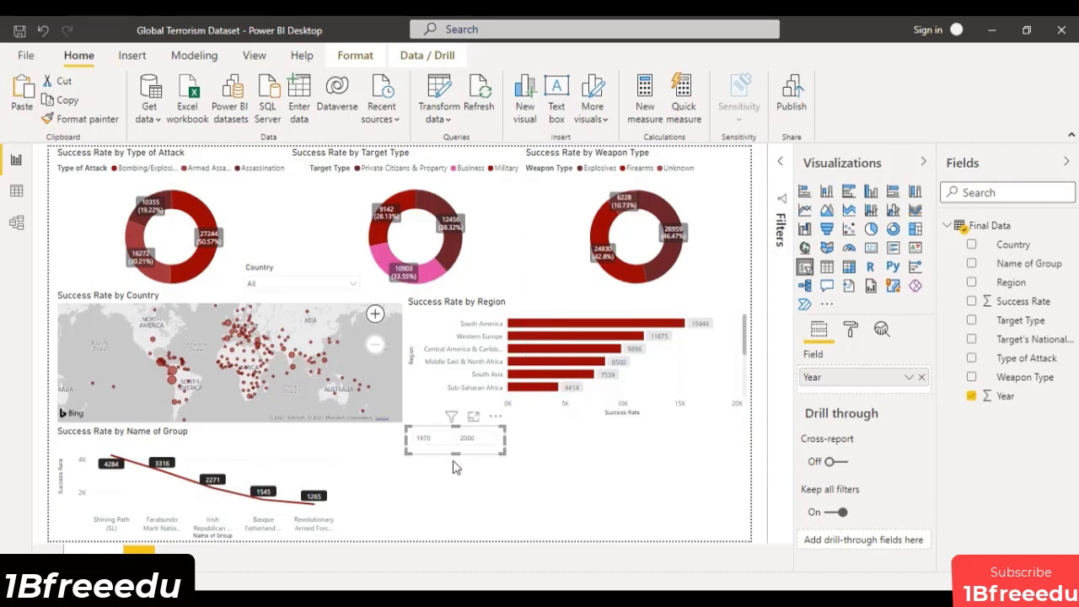
pyautogui.moveTo(456, 453); pyautogui.dragTo(292, 210)
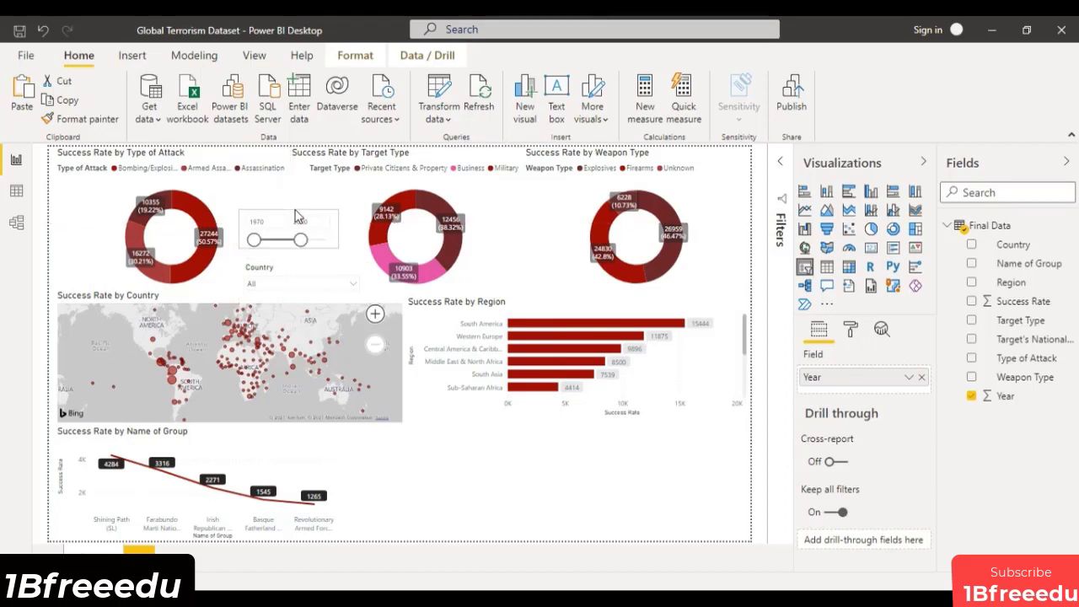
pyautogui.click(500, 483)
# Extend the end of the Year slicer's range to 2017.
pyautogui.moveTo(300, 240); pyautogui.dragTo(328, 241)
pyautogui.click(290, 232)
pyautogui.click(324, 239)
pyautogui.moveTo(299, 243); pyautogui.dragTo(297, 242)
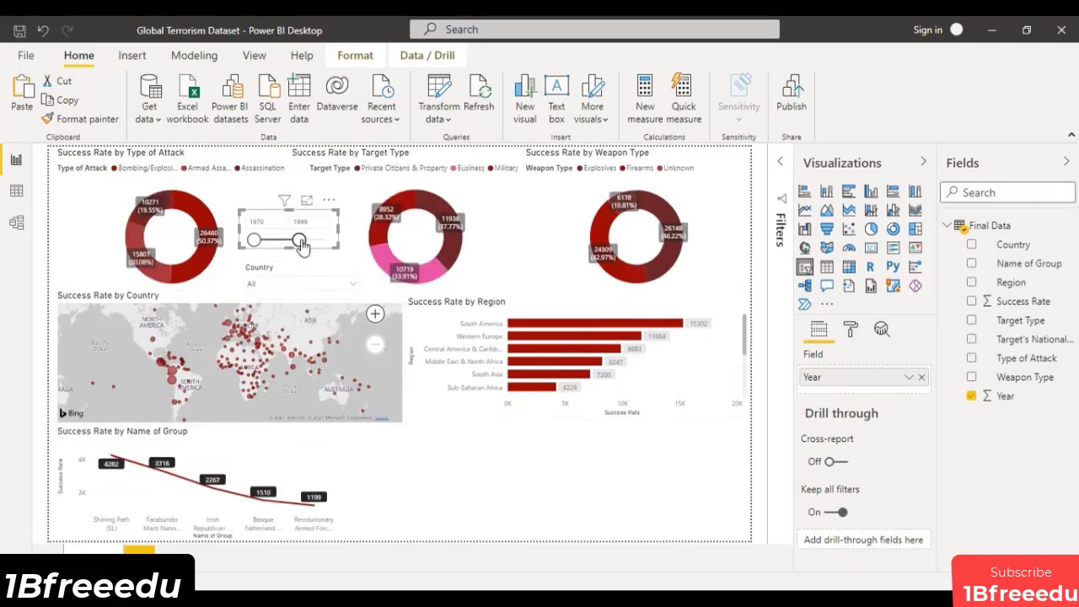
pyautogui.moveTo(299, 240); pyautogui.dragTo(342, 242)
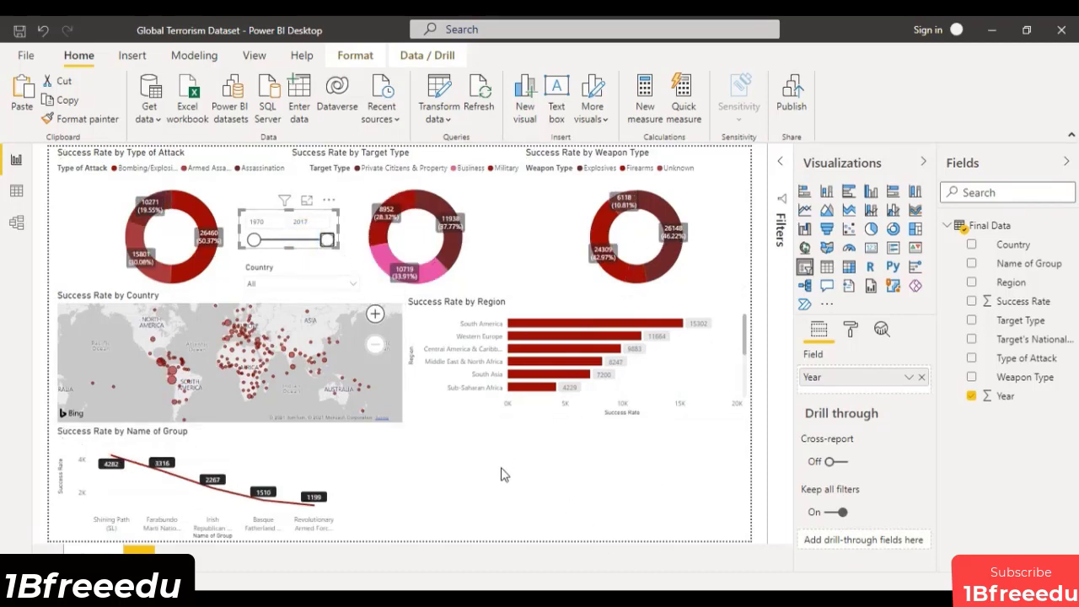
# Add an area chart in the empty space beside the line chart, with Year on the axis and Success Rate as values.
pyautogui.click(472, 492)
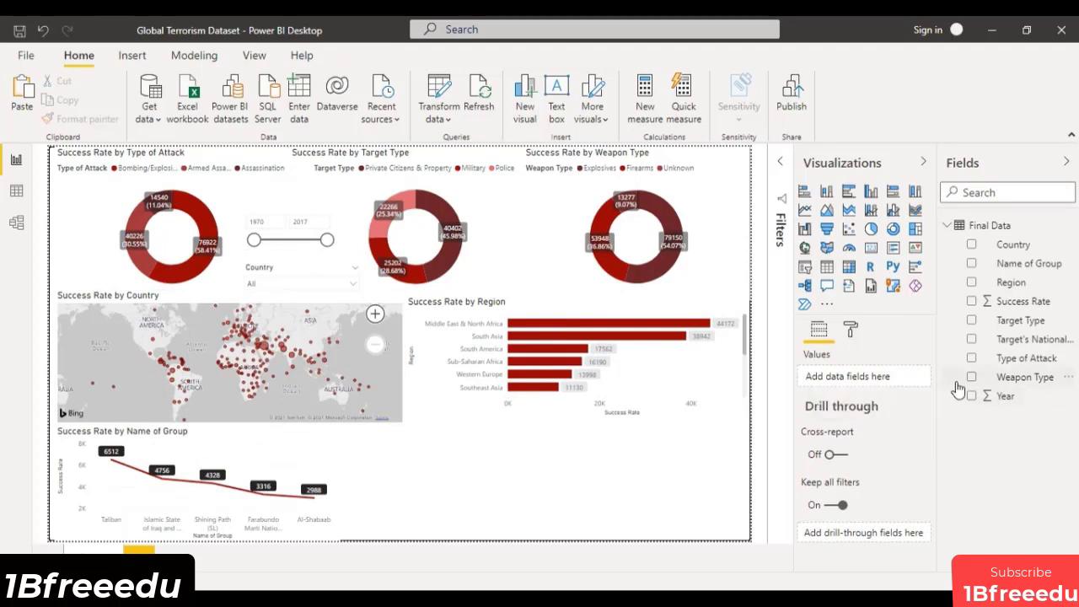
pyautogui.click(849, 212)
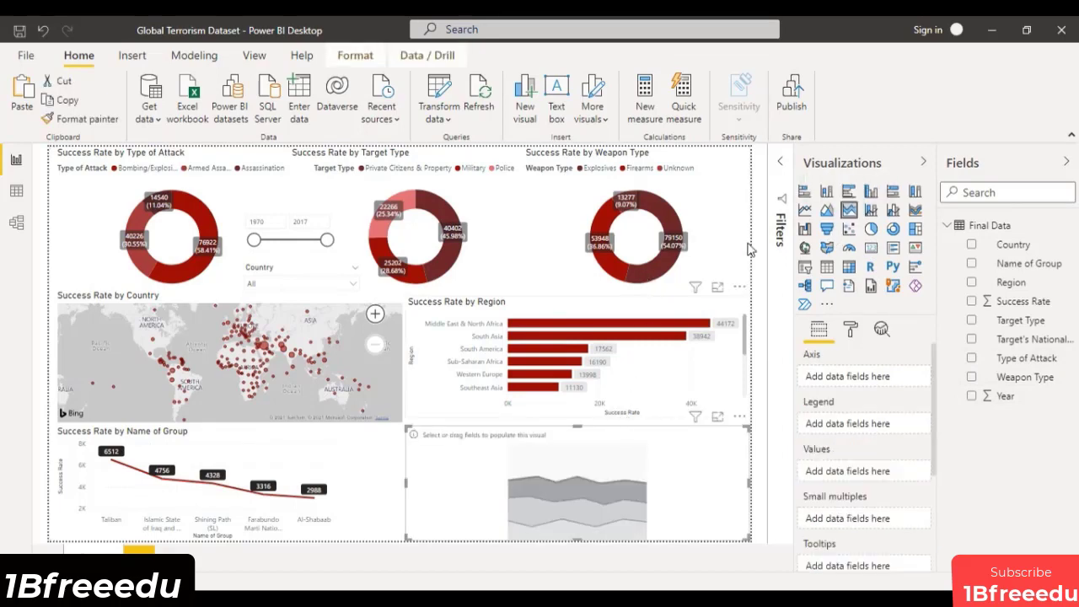
pyautogui.click(827, 213)
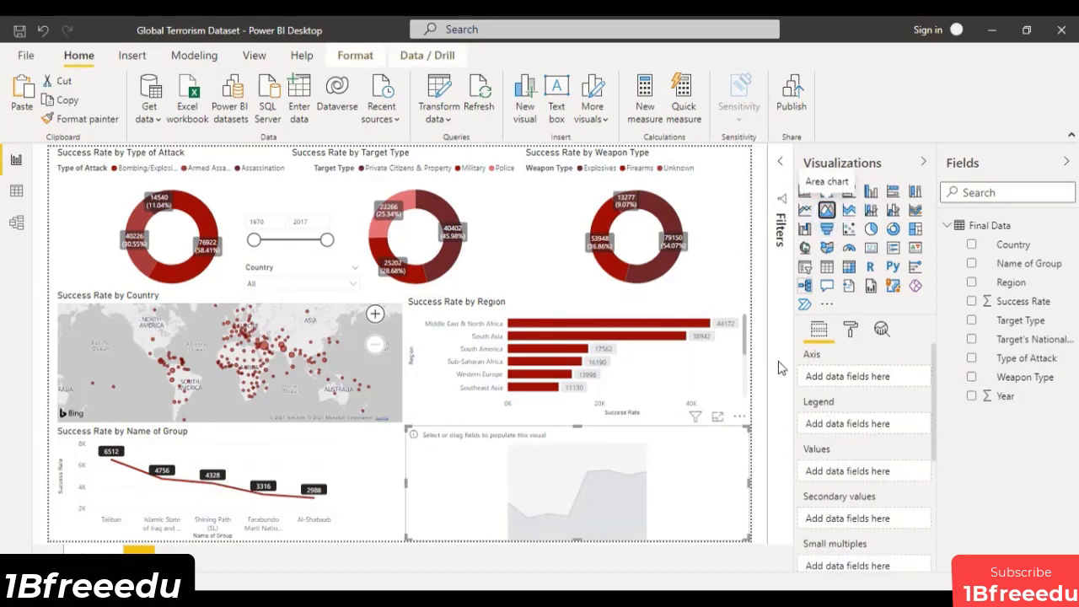
pyautogui.moveTo(1031, 394); pyautogui.dragTo(896, 381)
pyautogui.moveTo(1011, 302); pyautogui.dragTo(869, 478)
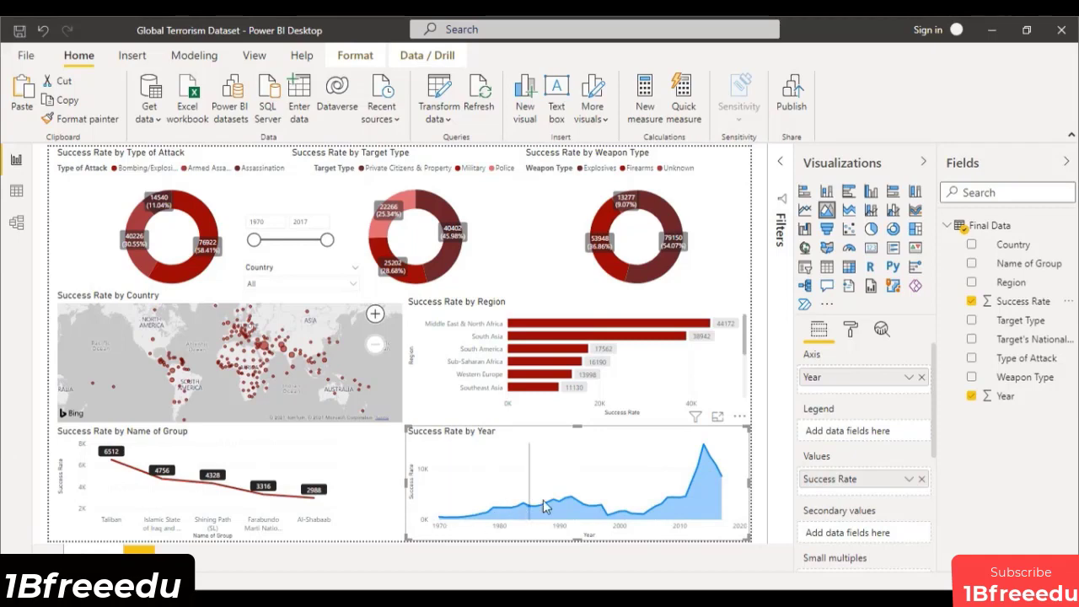
pyautogui.moveTo(605, 517)
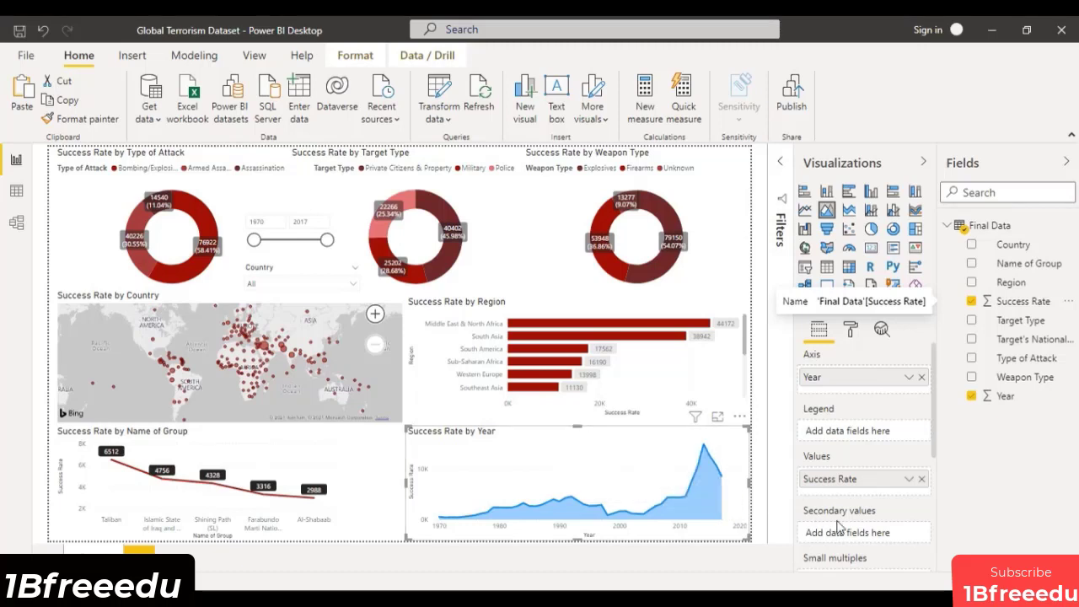
# Replace Success Rate in the area chart's values with Year, aggregated as a count.
pyautogui.click(921, 479)
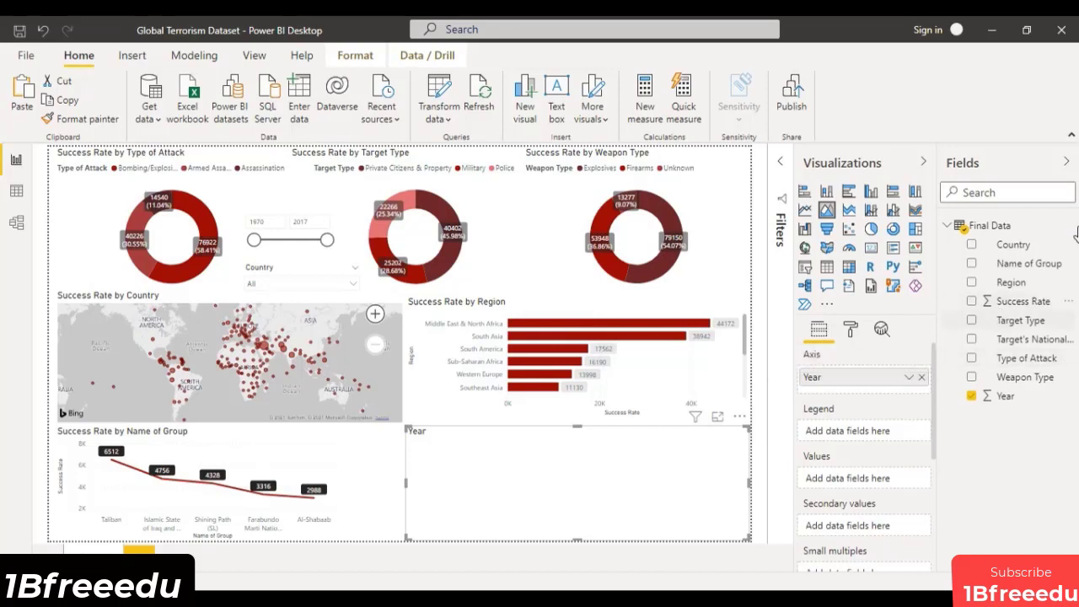
pyautogui.moveTo(1003, 395); pyautogui.dragTo(873, 480)
pyautogui.click(909, 479)
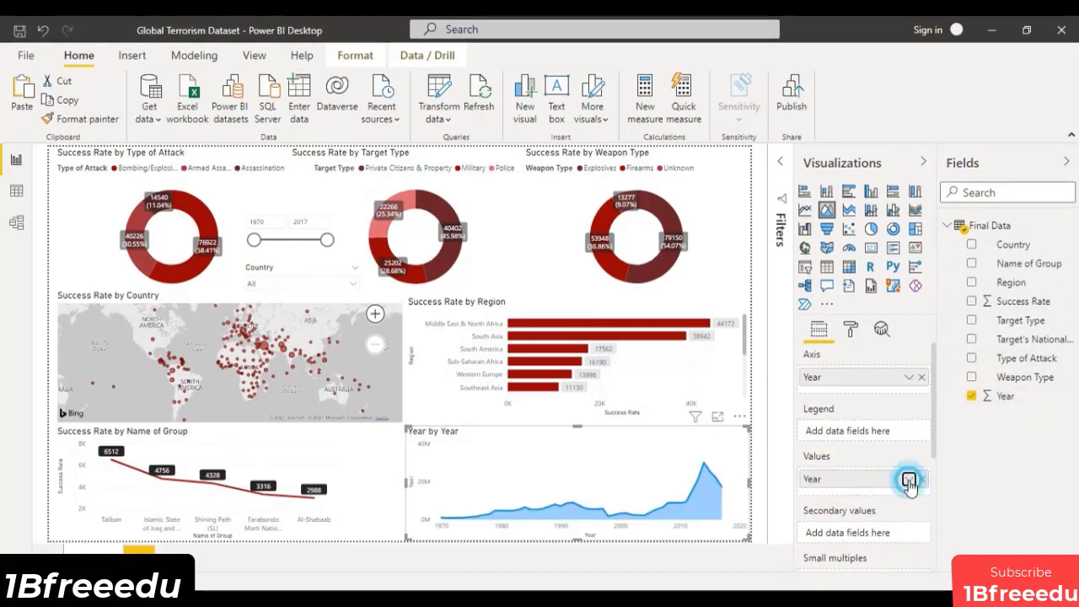
pyautogui.click(955, 378)
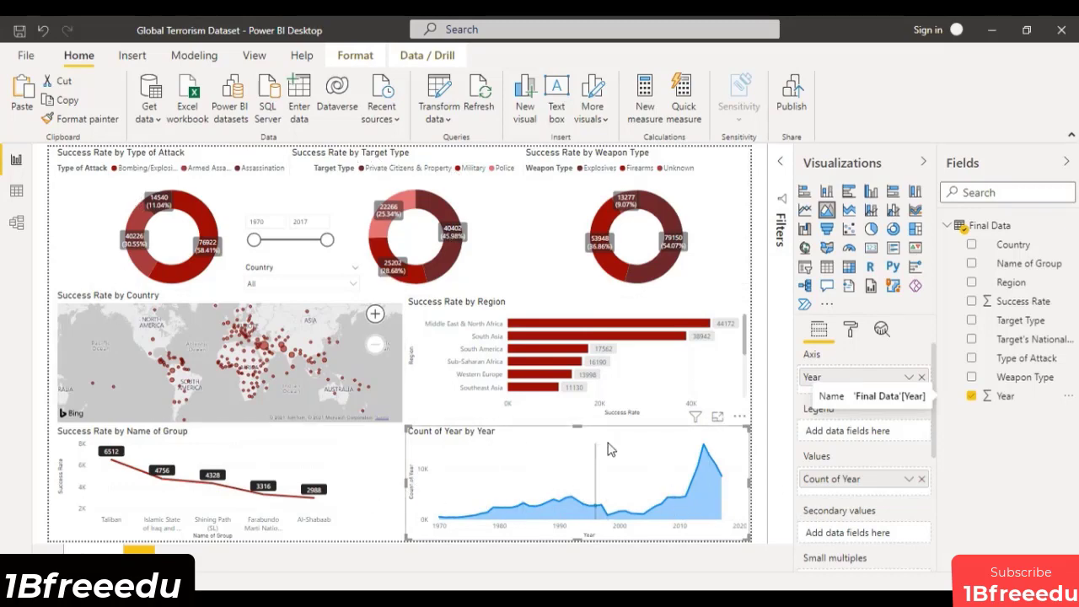
# Move the area chart directly beside the line chart, narrow it, and change its data color to dark red.
pyautogui.moveTo(636, 441); pyautogui.dragTo(563, 449)
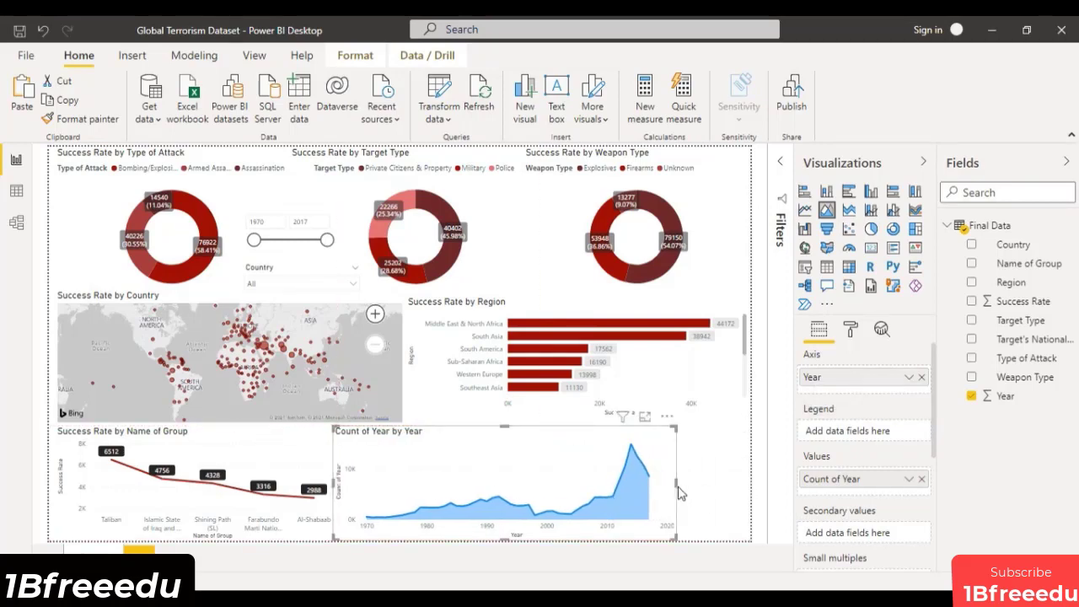
pyautogui.moveTo(675, 487); pyautogui.dragTo(545, 491)
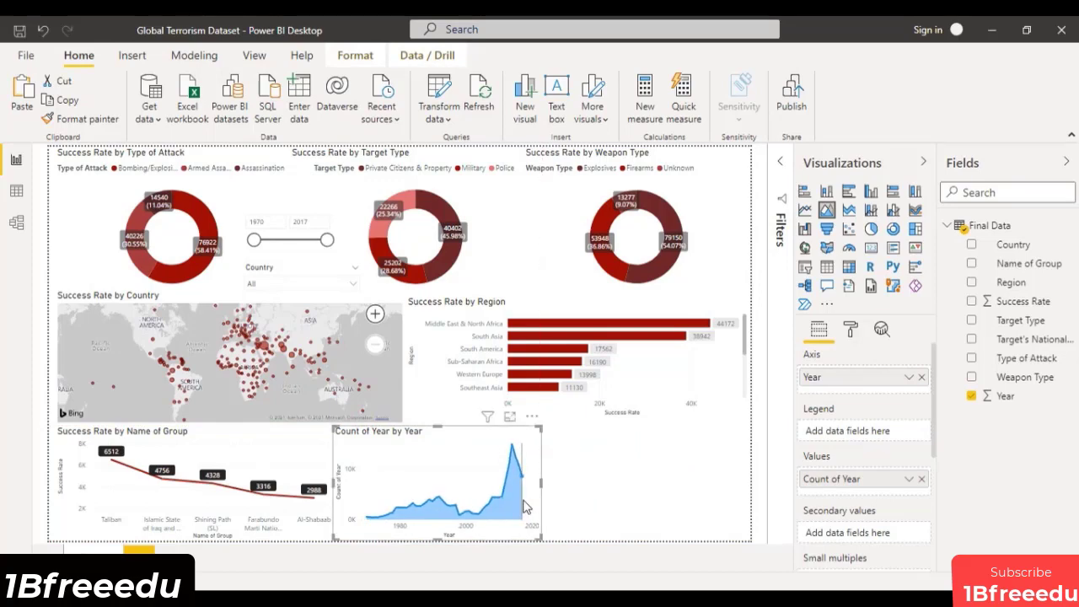
pyautogui.click(854, 332)
pyautogui.click(805, 533)
pyautogui.scroll(-1, 830, 534)
pyautogui.click(833, 503)
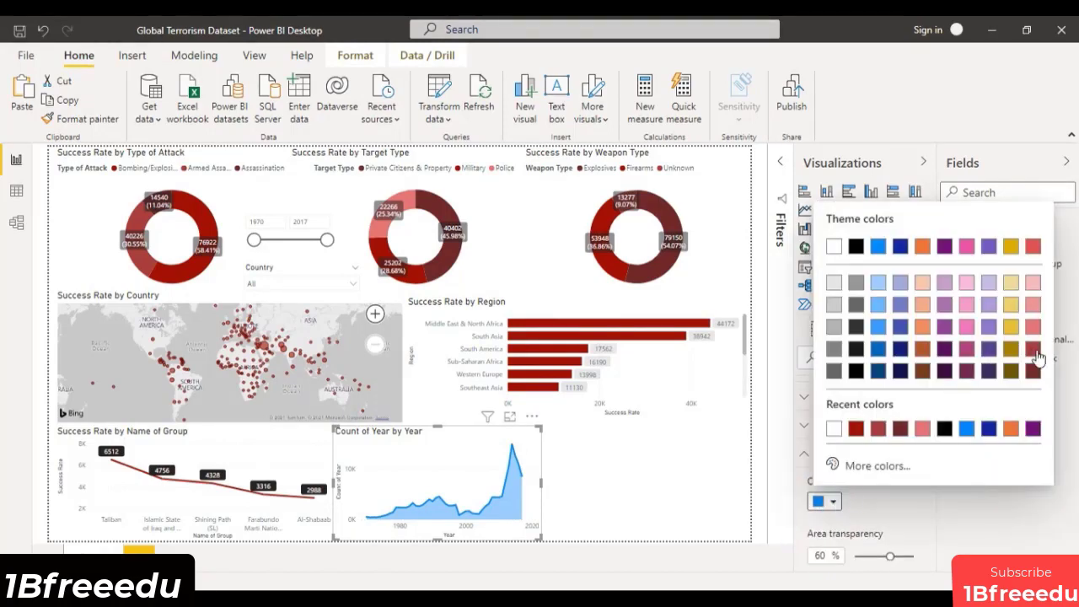
pyautogui.click(1034, 346)
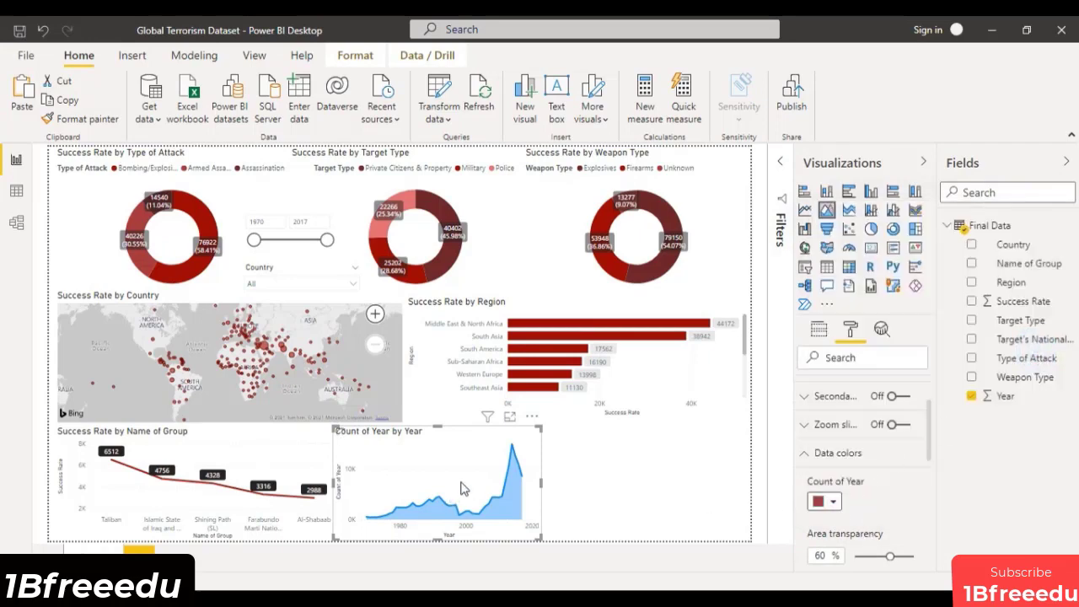
pyautogui.moveTo(477, 468)
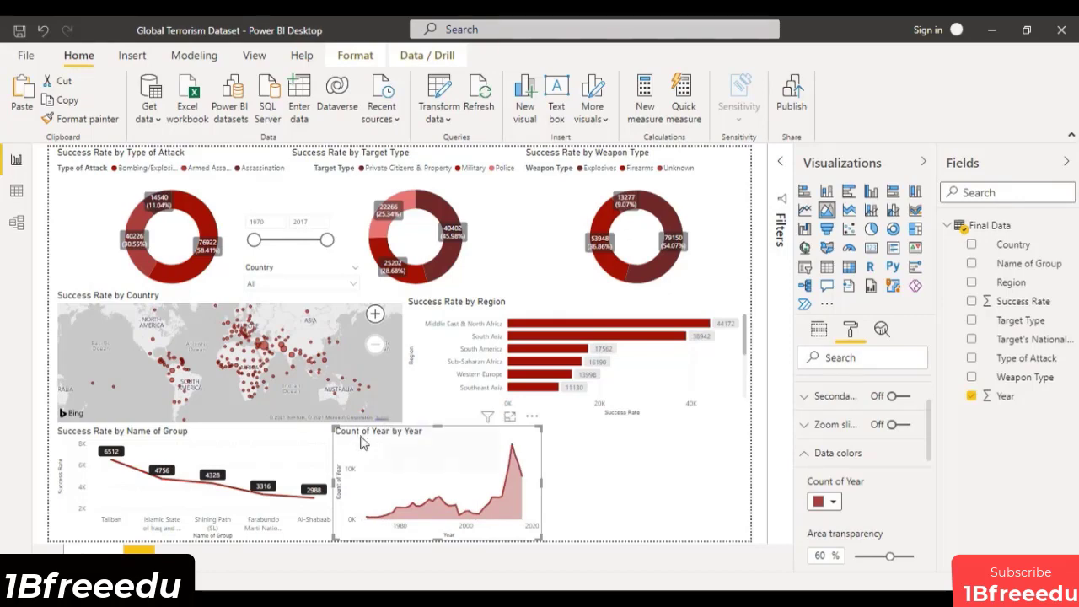
# Rename the area chart's Count of Year value to "No of Attacks".
pyautogui.click(822, 332)
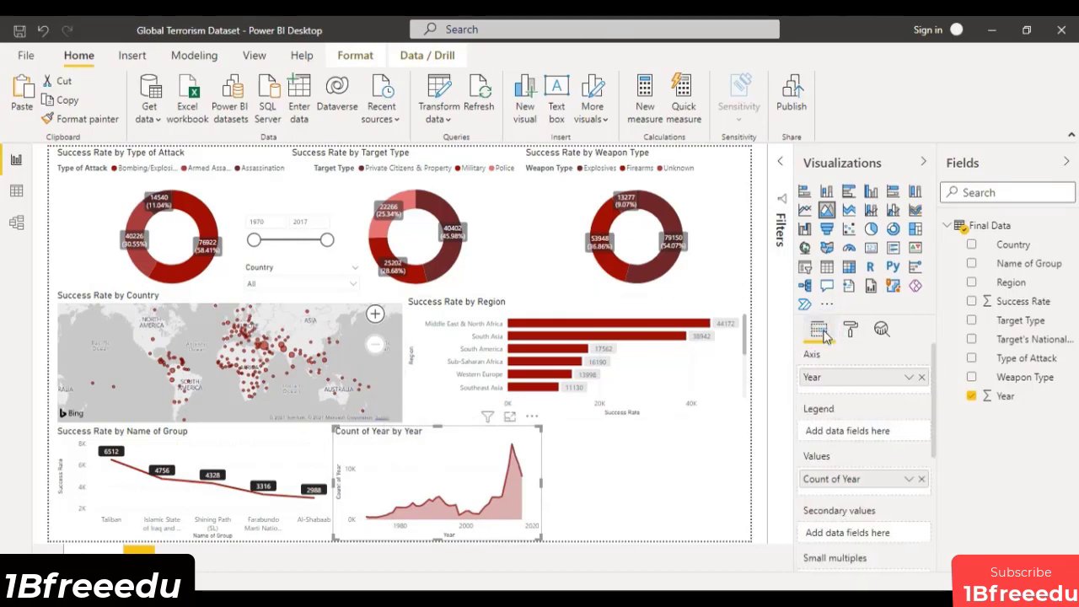
pyautogui.moveTo(852, 480); pyautogui.dragTo(859, 477)
pyautogui.doubleClick(860, 477)
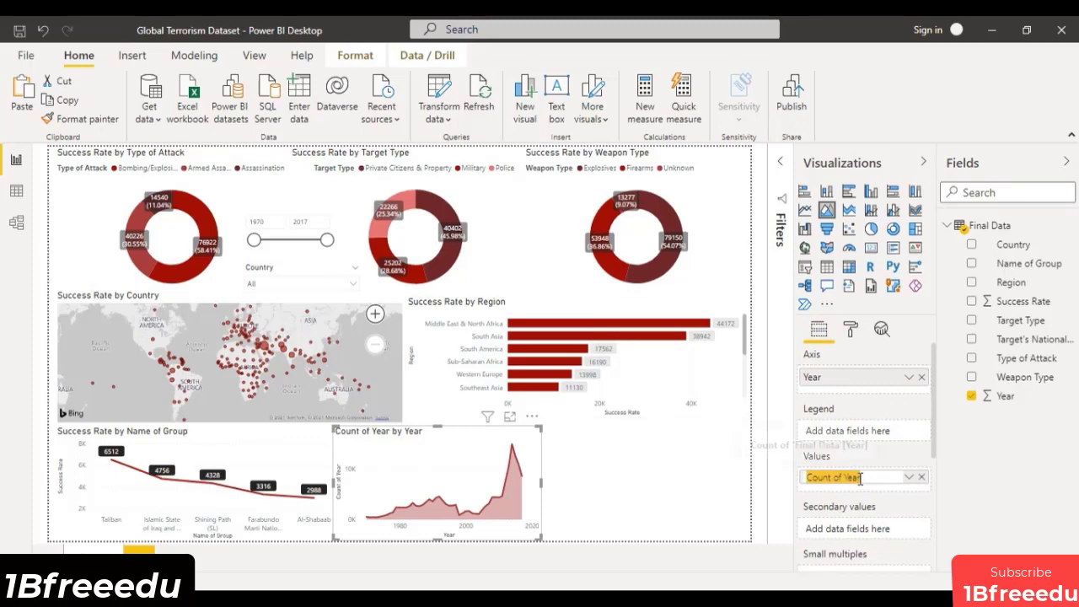
pyautogui.write('No of A')
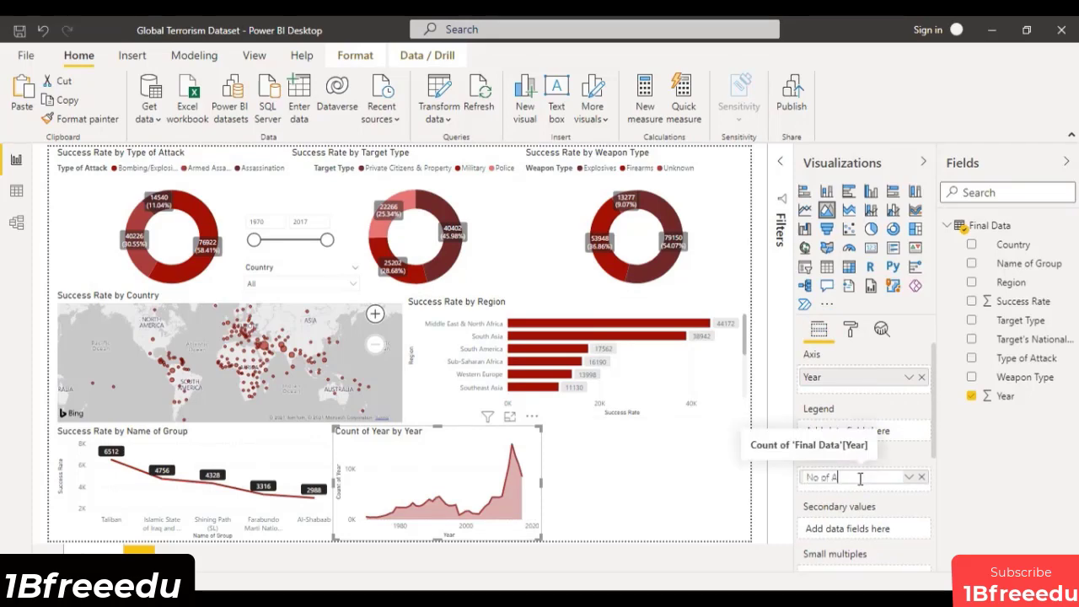
pyautogui.write('ttack')
pyautogui.press('Return')
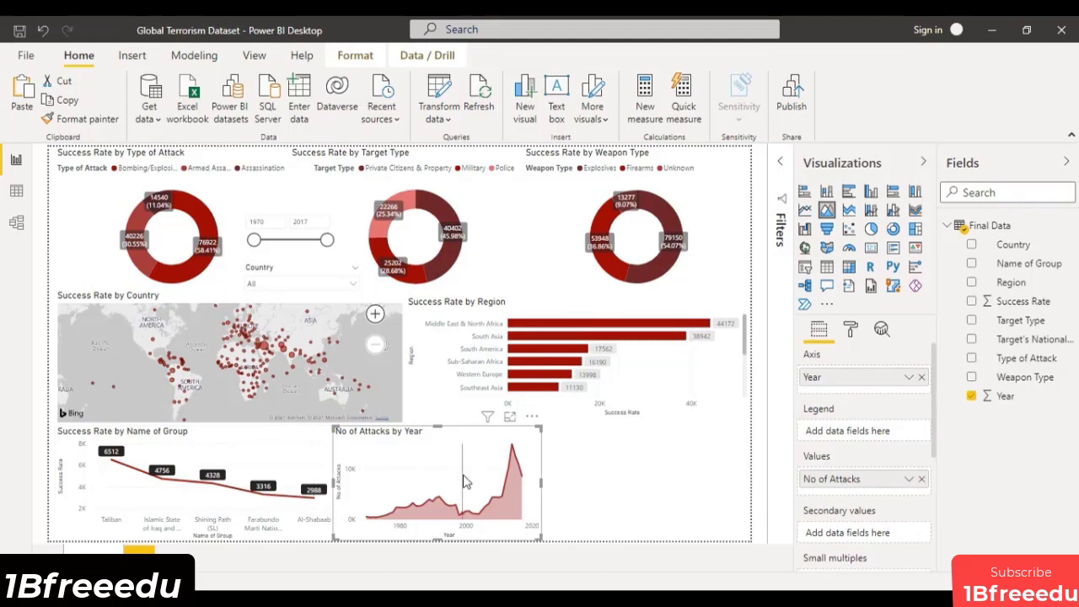
# Turn on data labels for the No of Attacks by Year area chart and set their display units to None.
pyautogui.moveTo(466, 481)
pyautogui.click(631, 520)
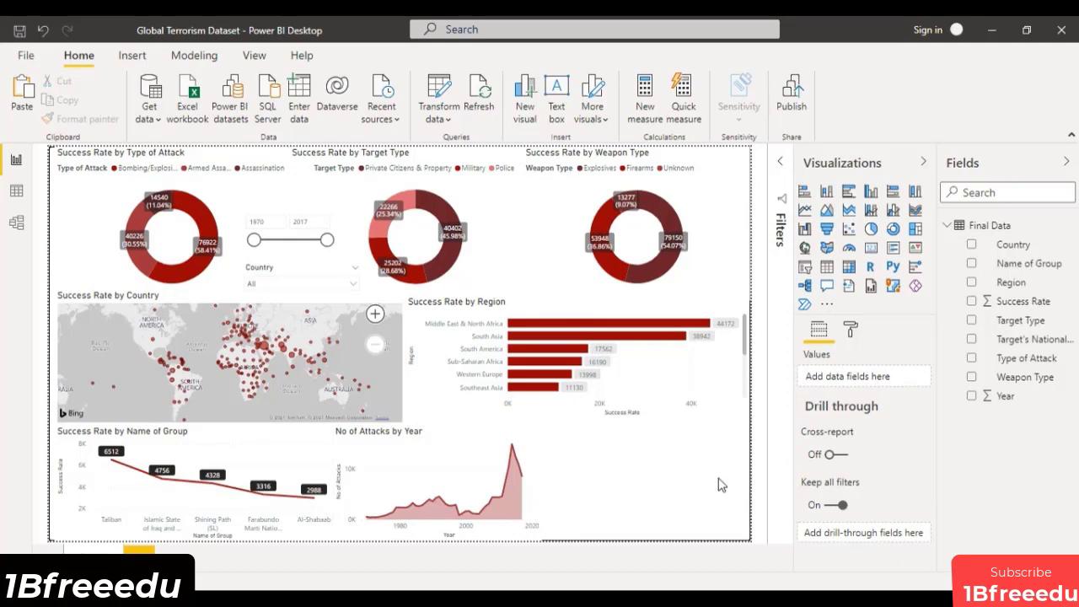
pyautogui.moveTo(443, 454)
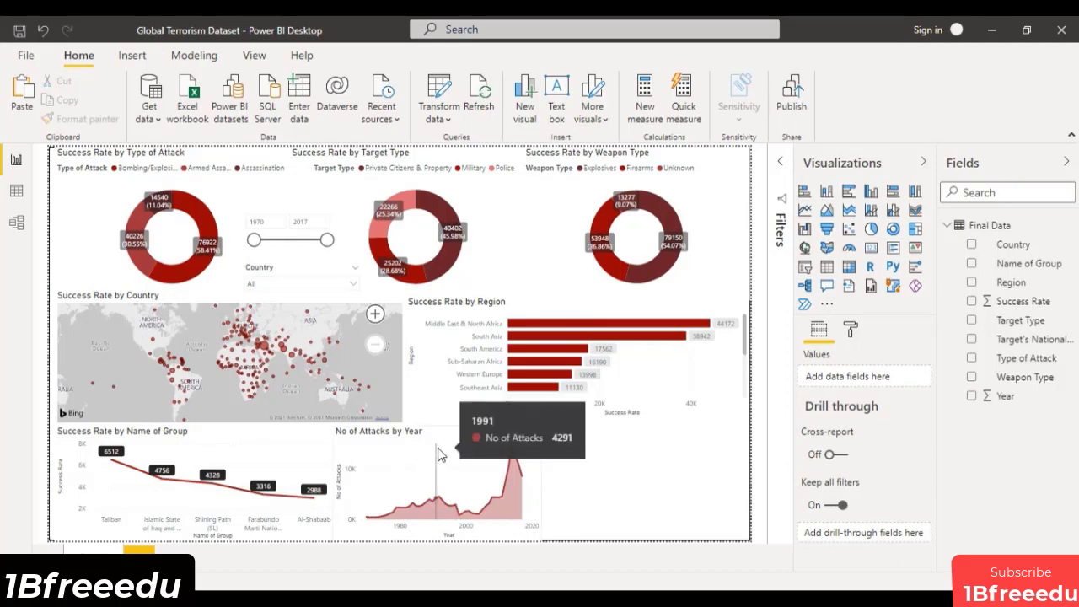
pyautogui.click(854, 328)
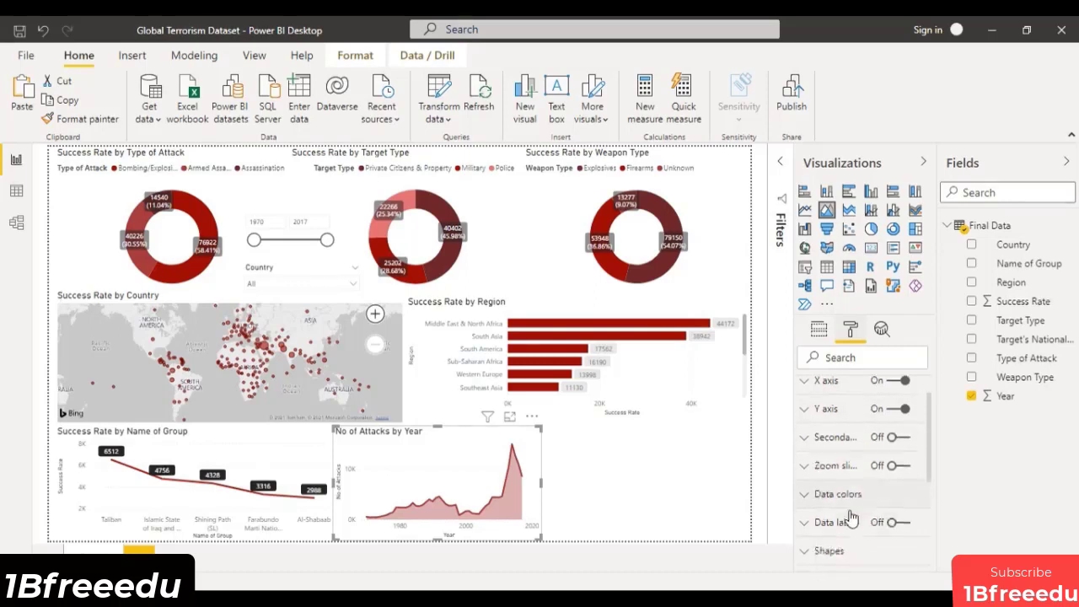
pyautogui.scroll(-2, 877, 505)
pyautogui.click(896, 482)
pyautogui.click(802, 481)
pyautogui.scroll(-1, 843, 476)
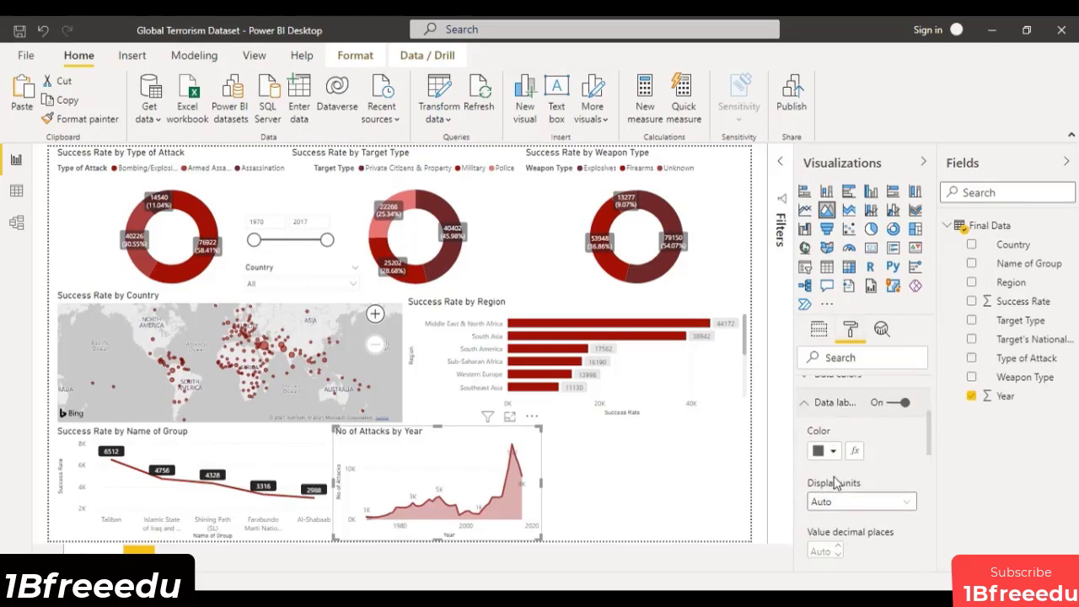
pyautogui.scroll(-2, 835, 468)
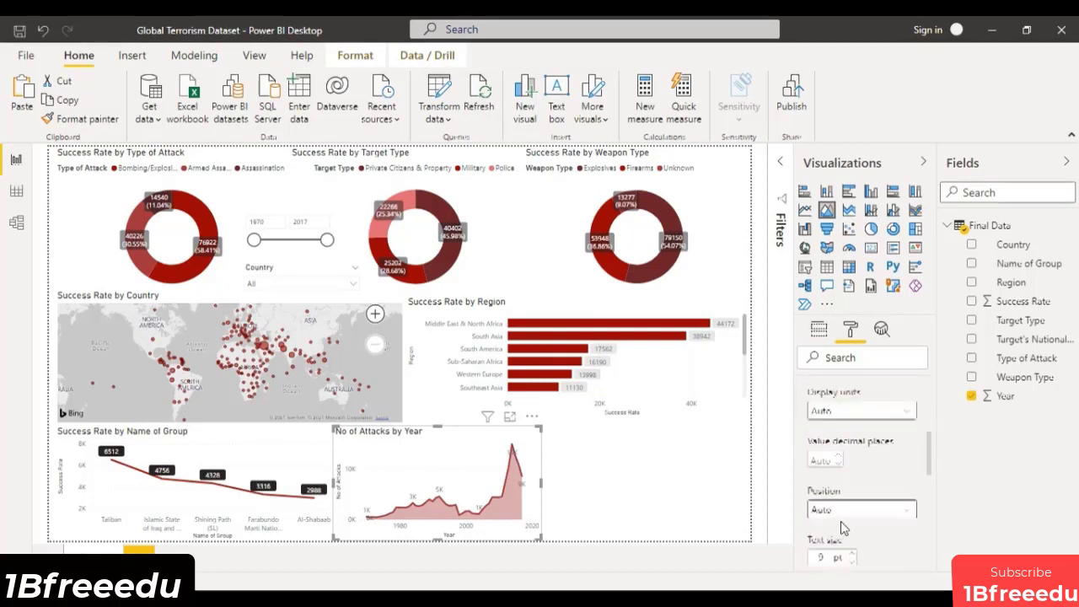
pyautogui.scroll(1, 852, 473)
pyautogui.click(867, 433)
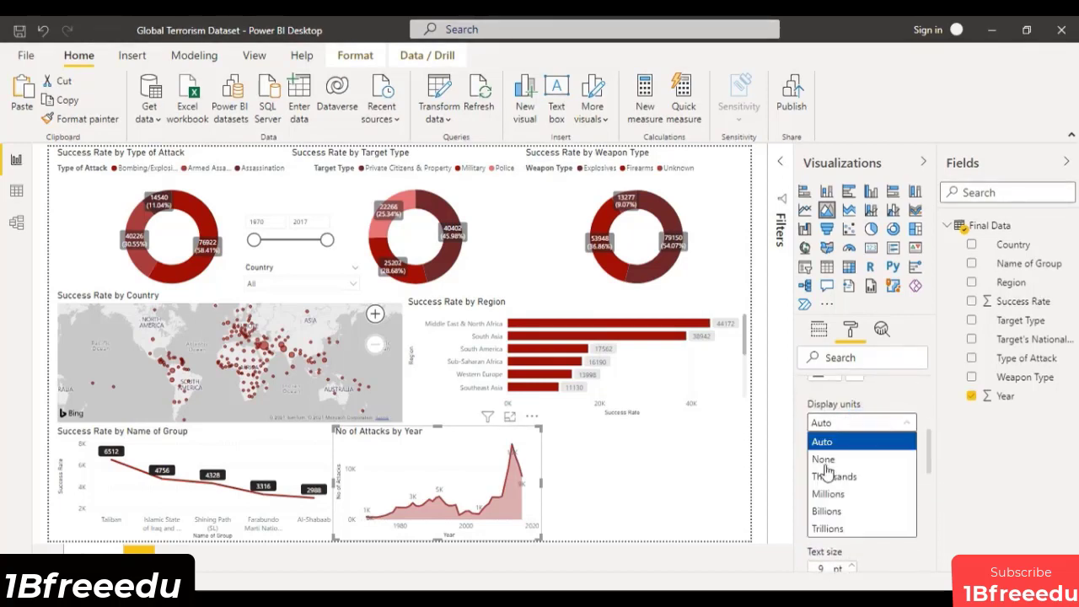
pyautogui.click(843, 455)
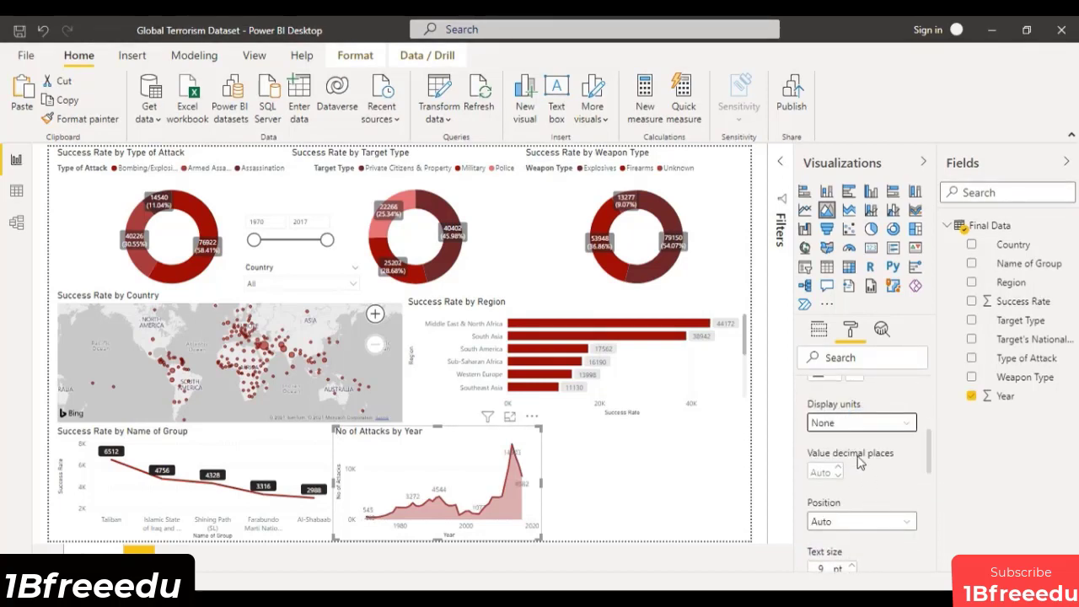
# Show a background behind the area chart's data labels and make it fully opaque.
pyautogui.scroll(-3, 858, 464)
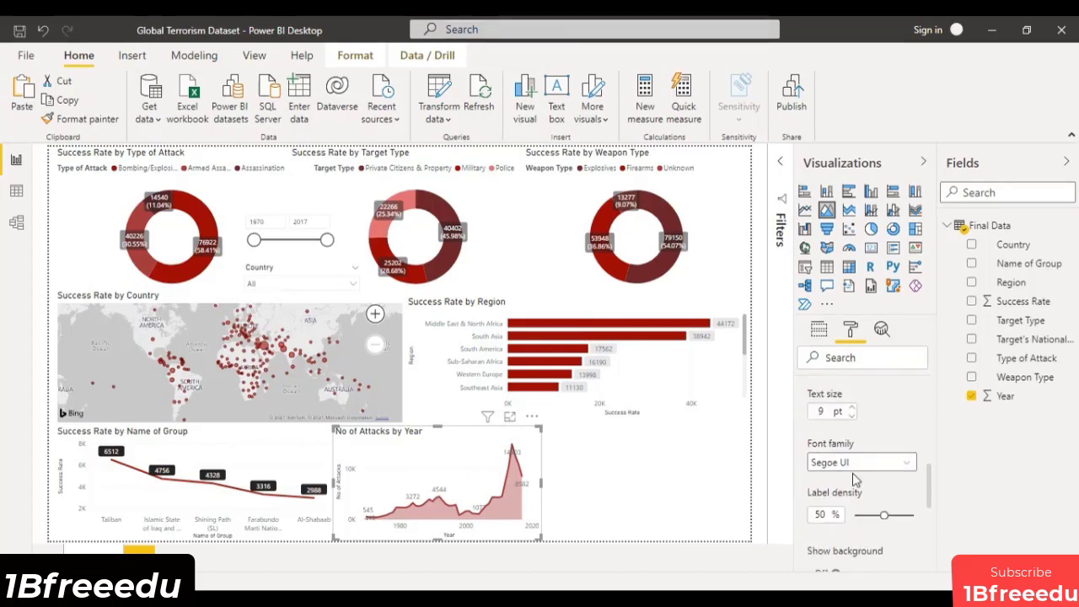
pyautogui.scroll(-1, 854, 478)
pyautogui.click(840, 495)
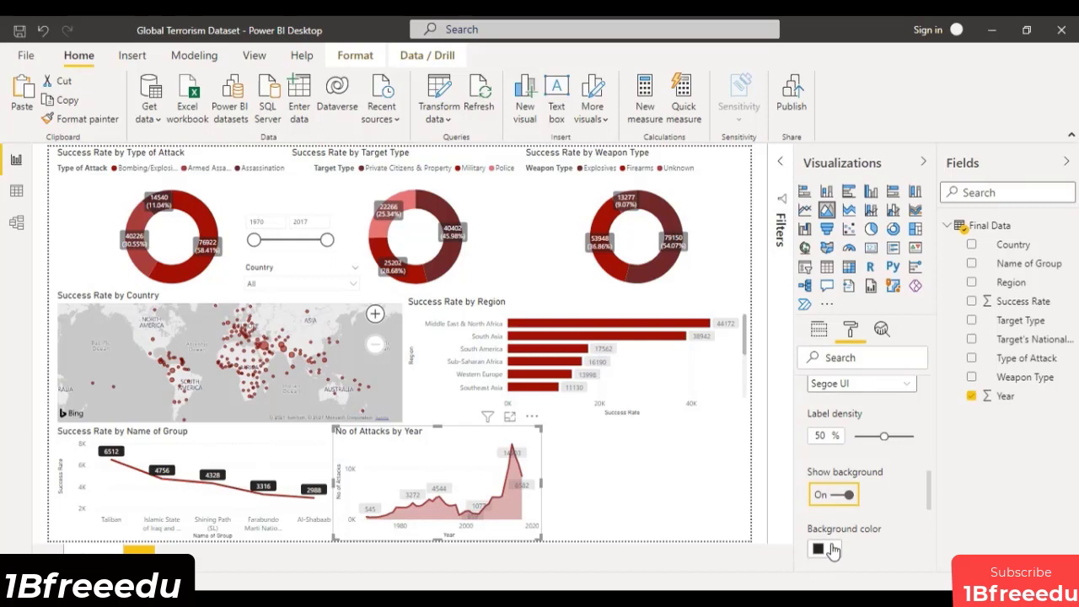
pyautogui.scroll(-2, 879, 526)
pyautogui.moveTo(909, 526); pyautogui.dragTo(897, 520)
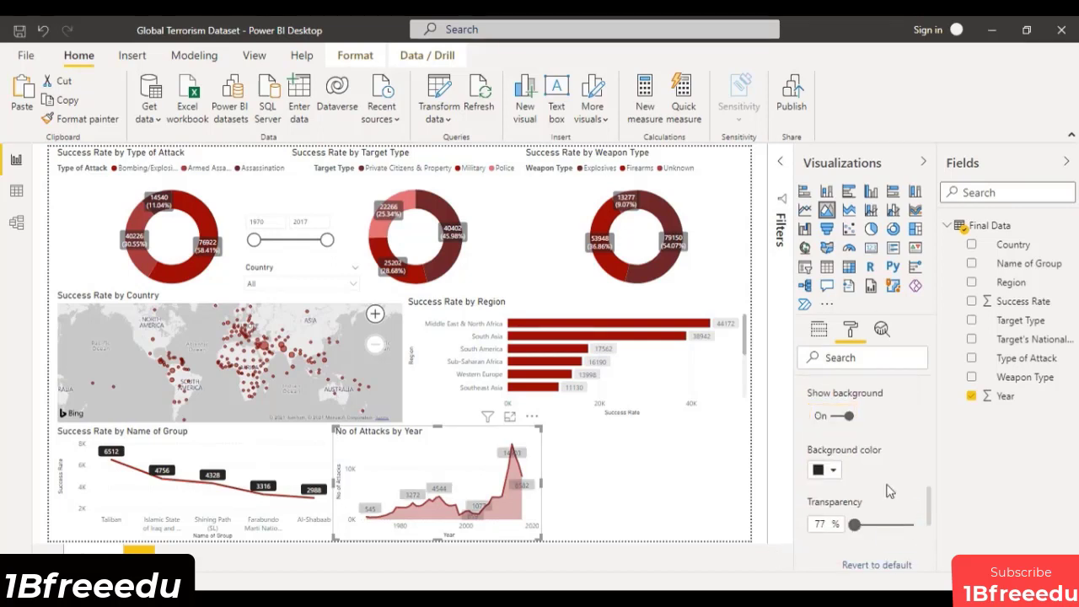
# Change the area chart's data label color to white.
pyautogui.scroll(8, 890, 490)
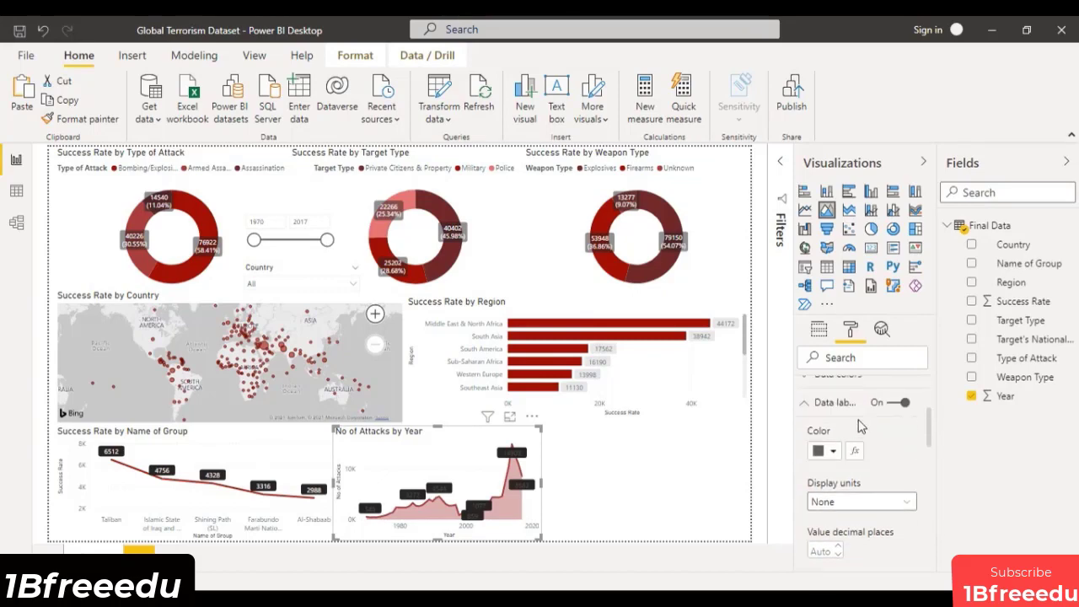
pyautogui.click(820, 451)
pyautogui.click(856, 379)
pyautogui.click(368, 481)
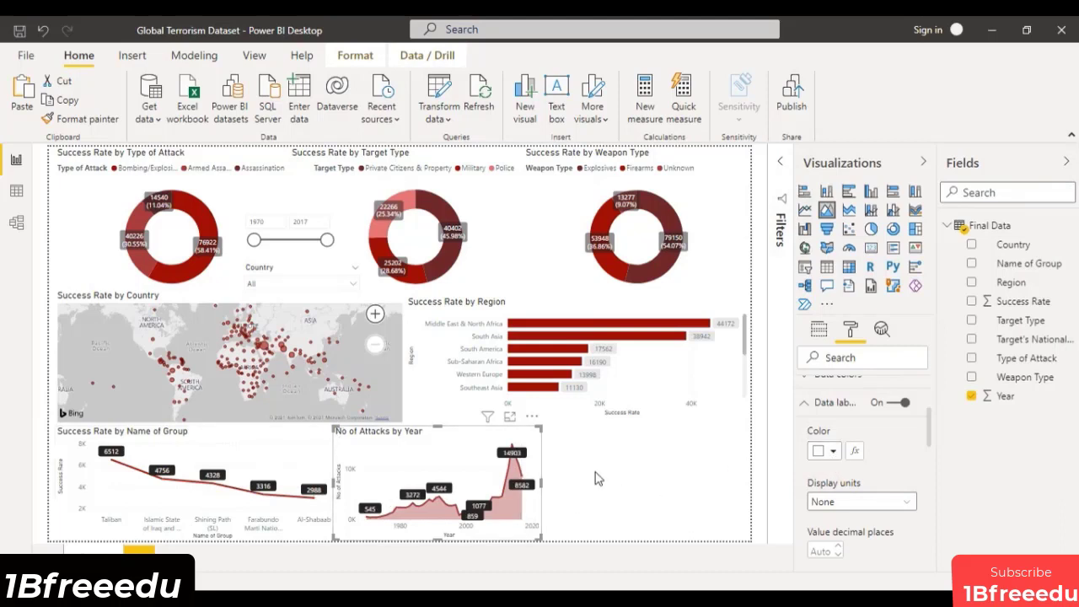
pyautogui.click(547, 481)
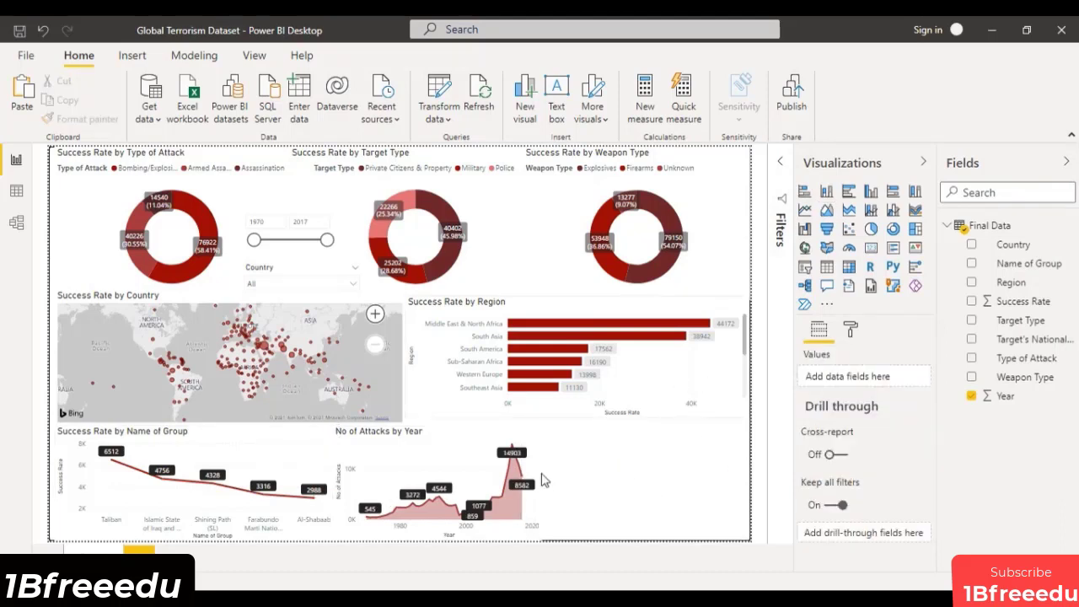
# Change the data label color of the Success Rate by Region bar chart to white.
pyautogui.click(648, 377)
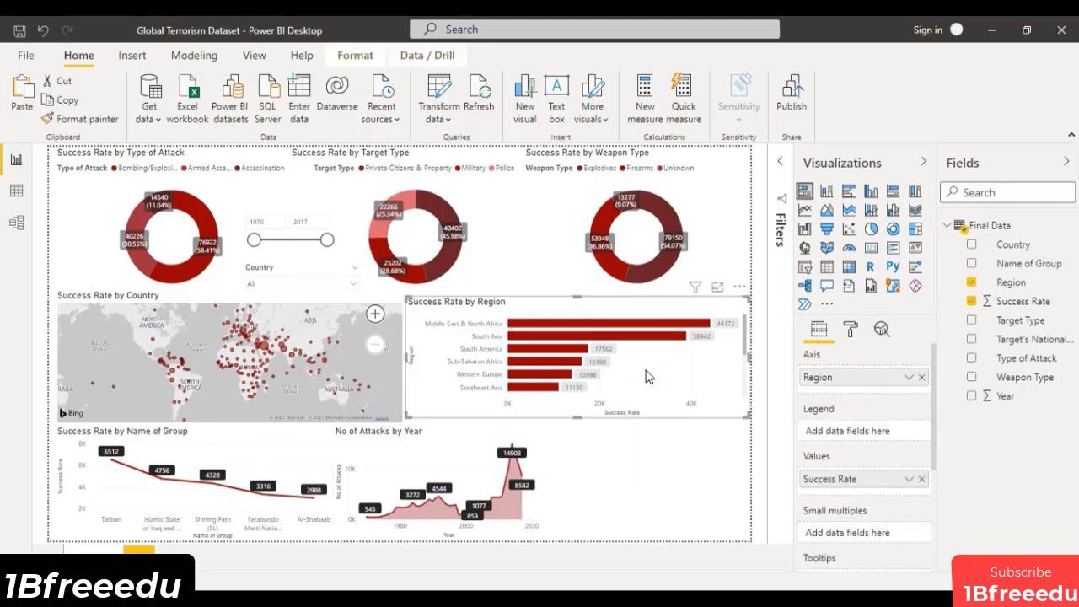
pyautogui.click(851, 331)
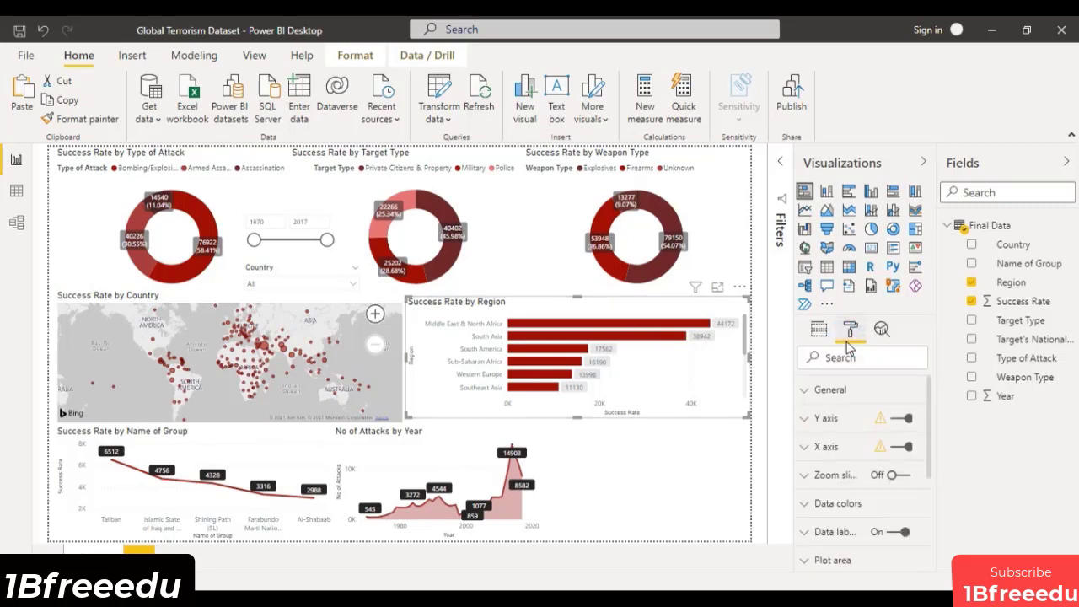
pyautogui.click(800, 532)
pyautogui.scroll(-5, 864, 438)
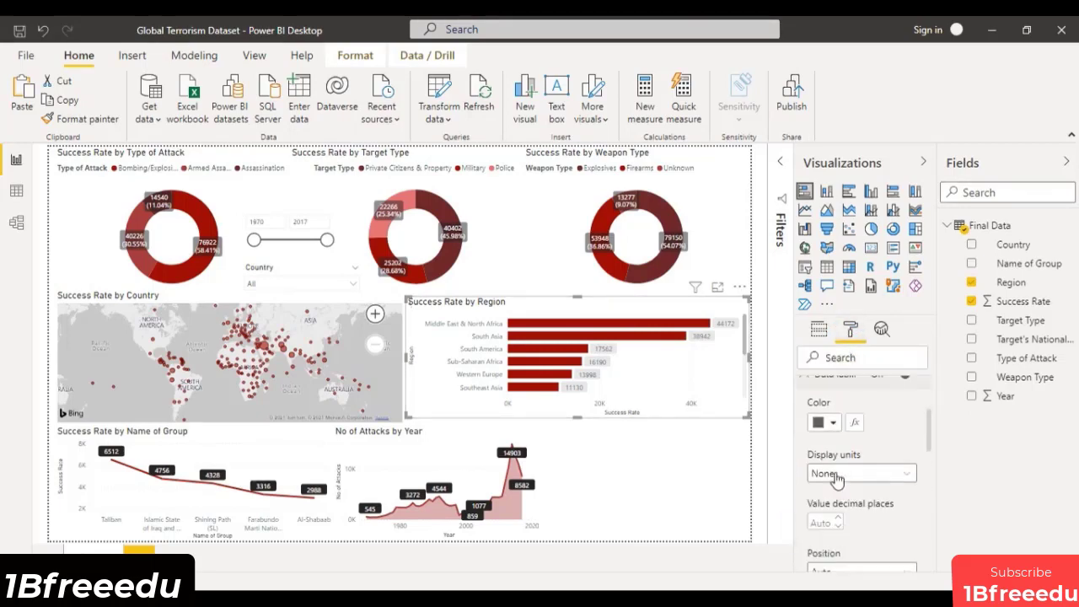
pyautogui.click(832, 426)
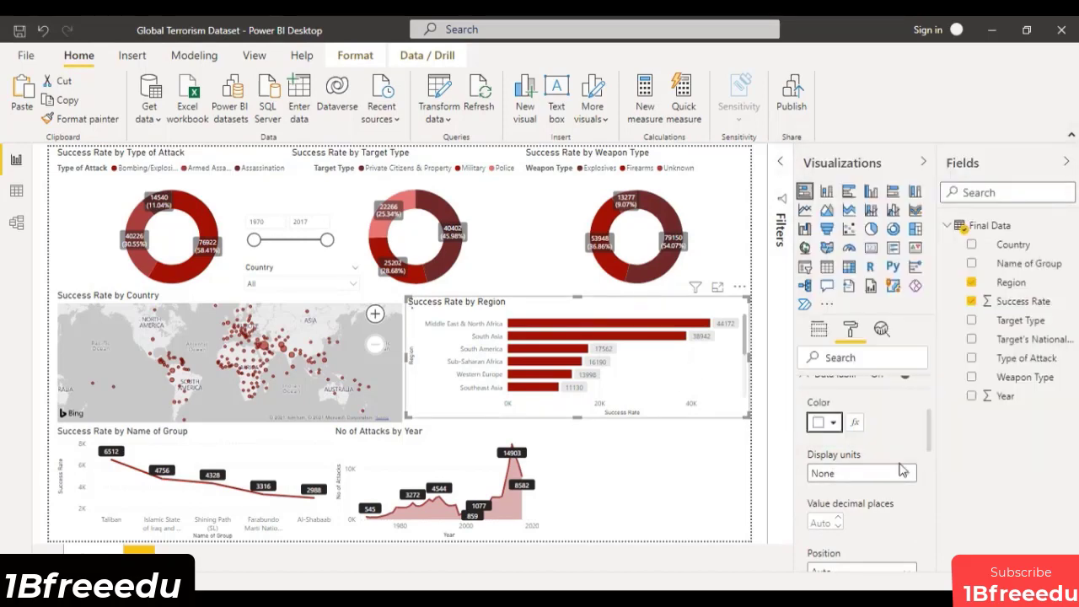
# Make the background of the region bar chart's data labels fully opaque.
pyautogui.scroll(-5, 875, 441)
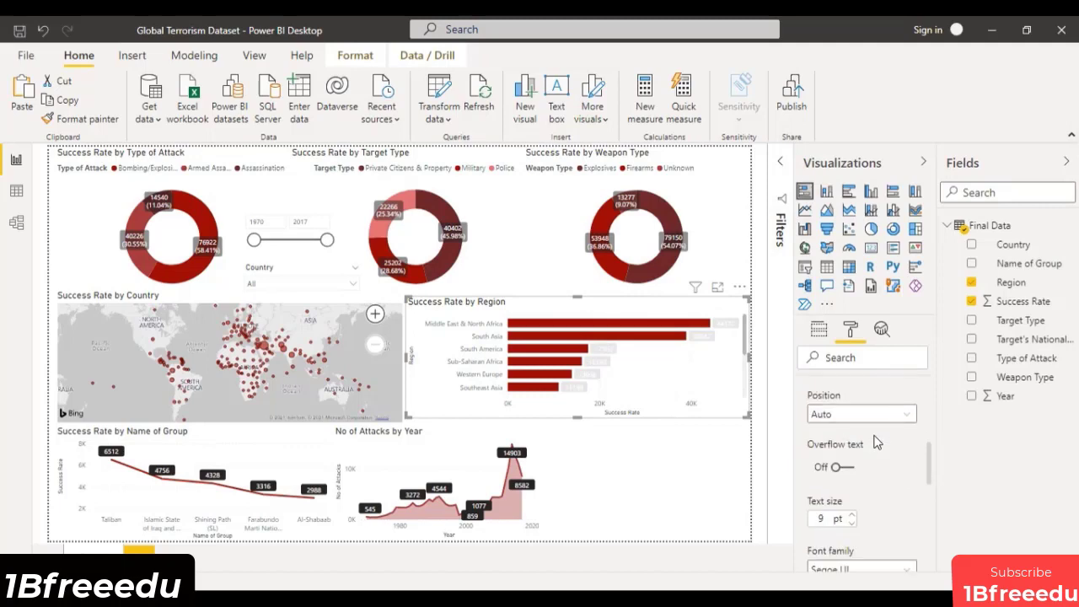
pyautogui.scroll(-2, 875, 442)
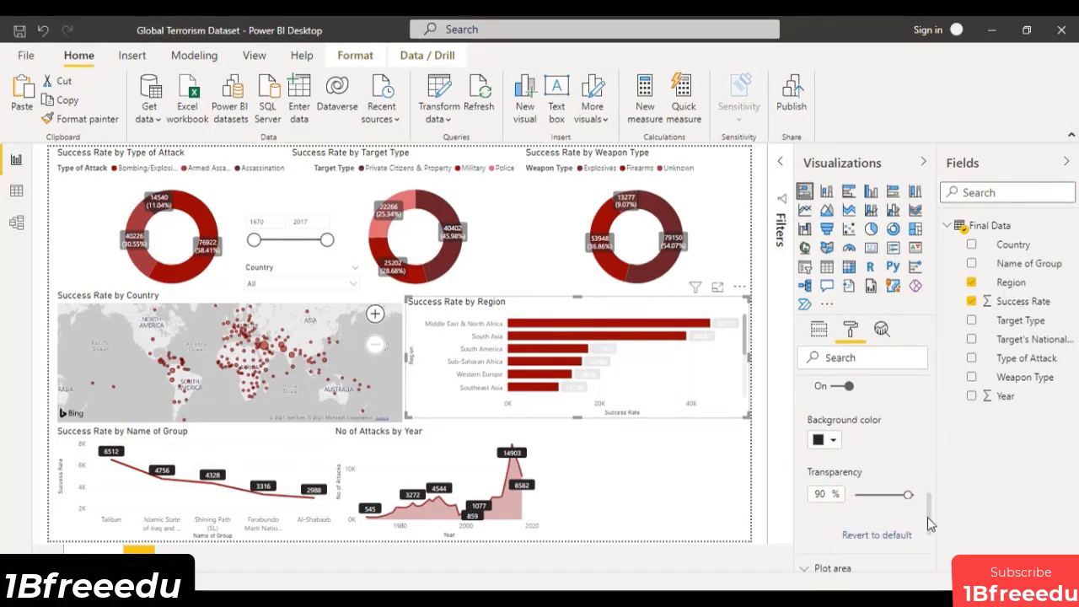
pyautogui.moveTo(908, 496); pyautogui.dragTo(784, 517)
pyautogui.click(704, 502)
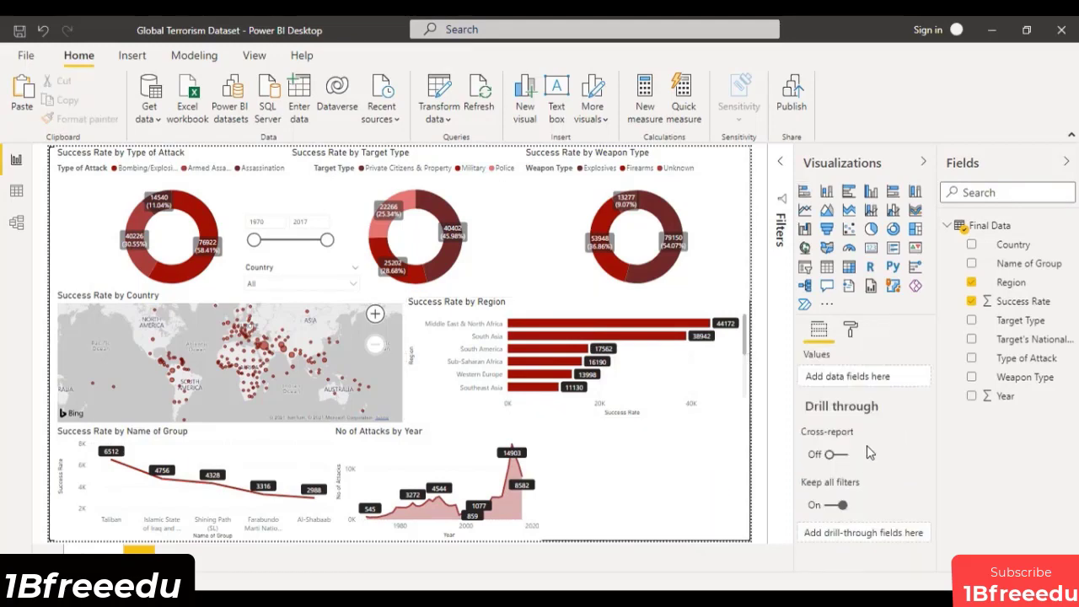
# Add a slicer in the empty space beside the area chart and shrink it to roughly half its width and height.
pyautogui.click(656, 481)
pyautogui.click(805, 270)
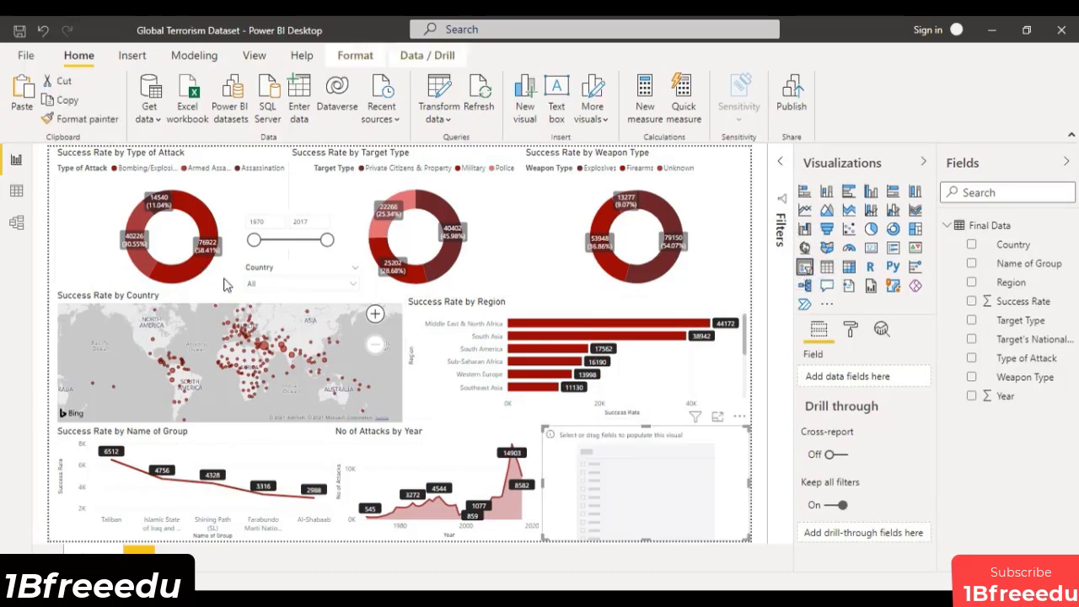
pyautogui.moveTo(746, 537); pyautogui.dragTo(643, 483)
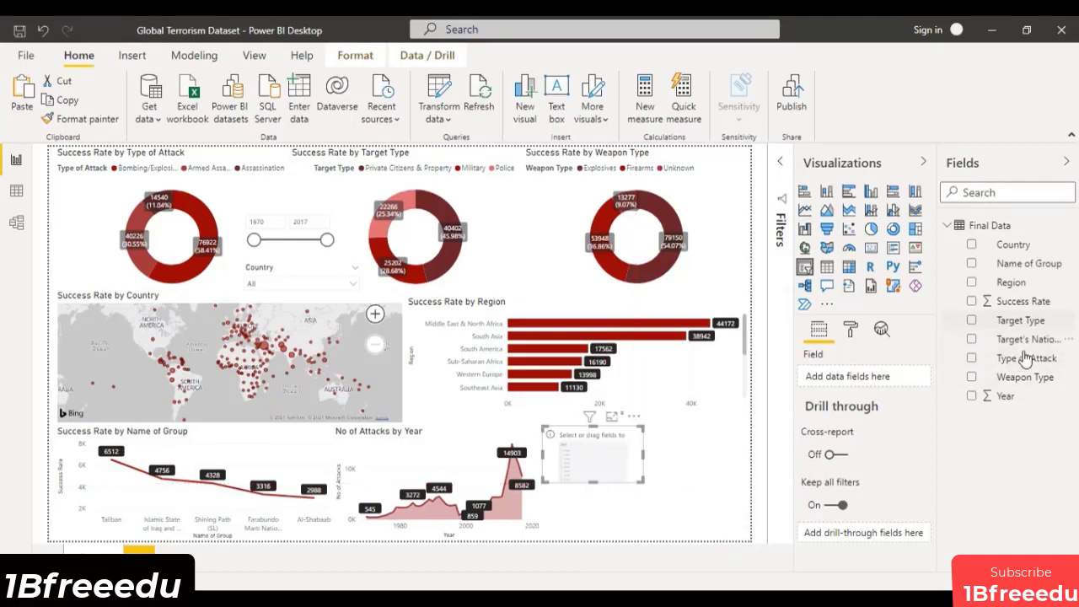
pyautogui.click(1023, 322)
pyautogui.moveTo(1026, 328); pyautogui.dragTo(822, 386)
pyautogui.click(909, 380)
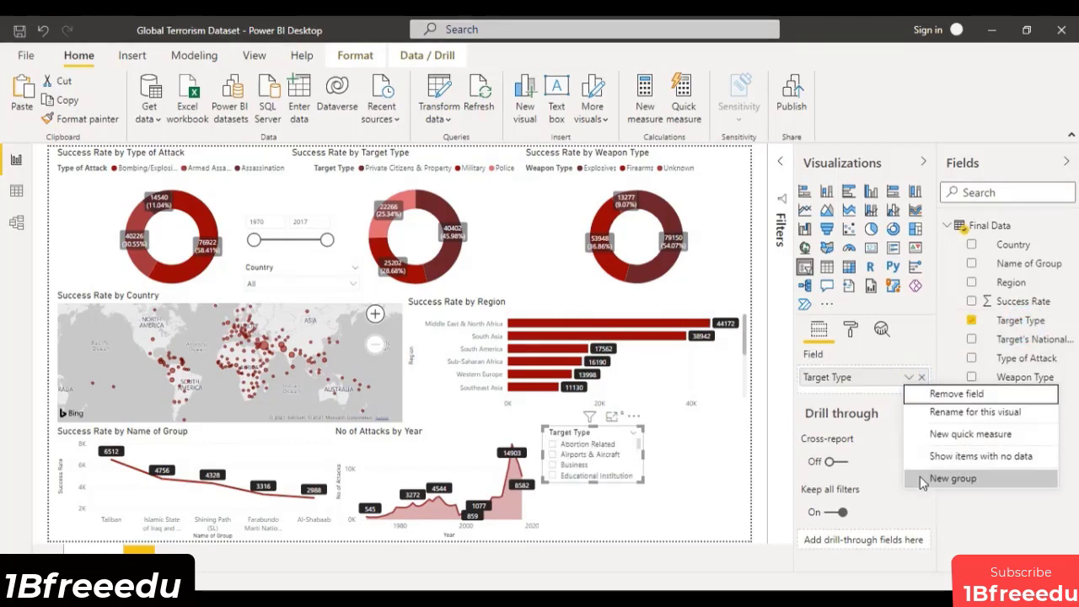
pyautogui.click(890, 416)
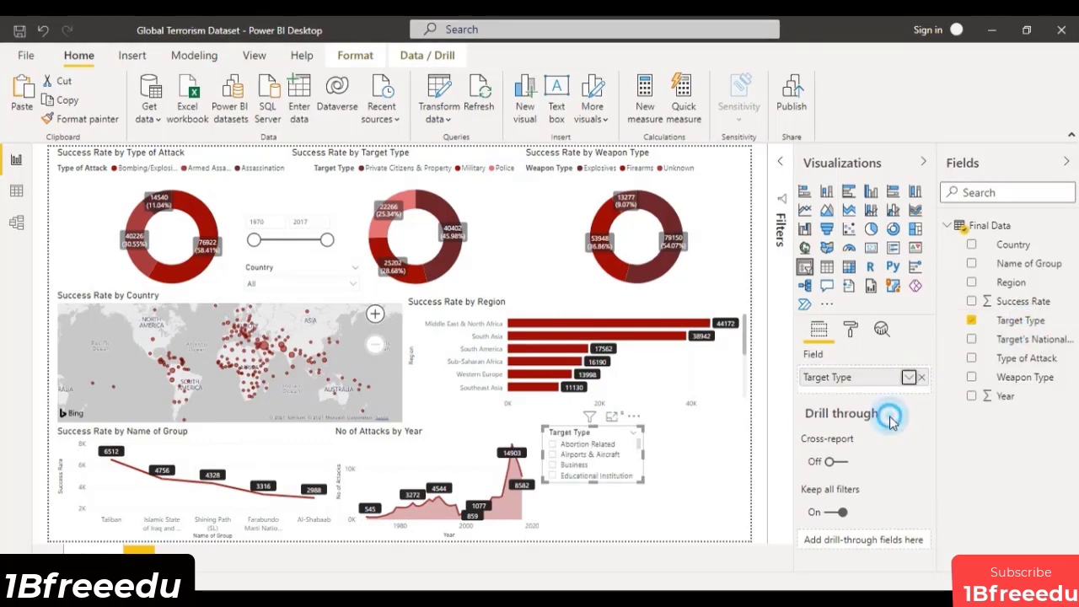
pyautogui.click(921, 378)
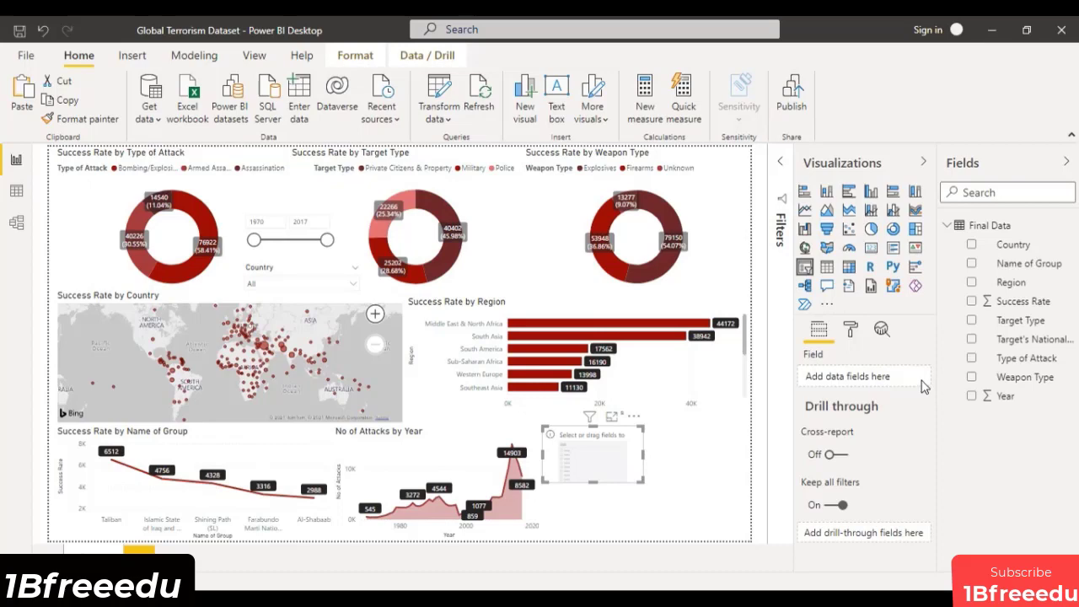
# Add Target Type as a visual-level filter on the empty slicer, using Top N filtering to show the top 1 item.
pyautogui.click(781, 226)
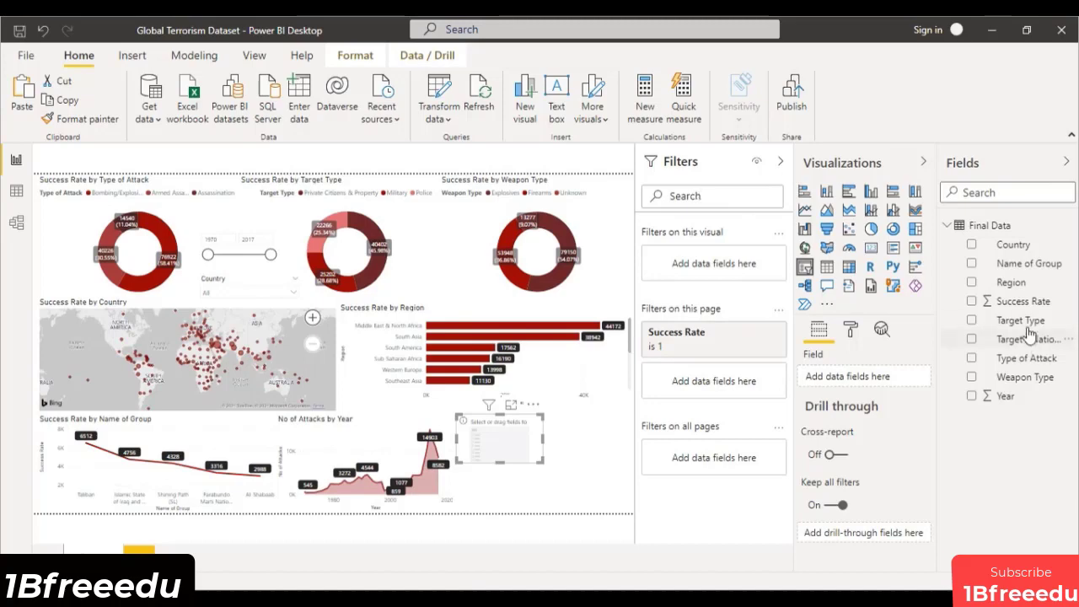
pyautogui.moveTo(730, 333); pyautogui.dragTo(742, 270)
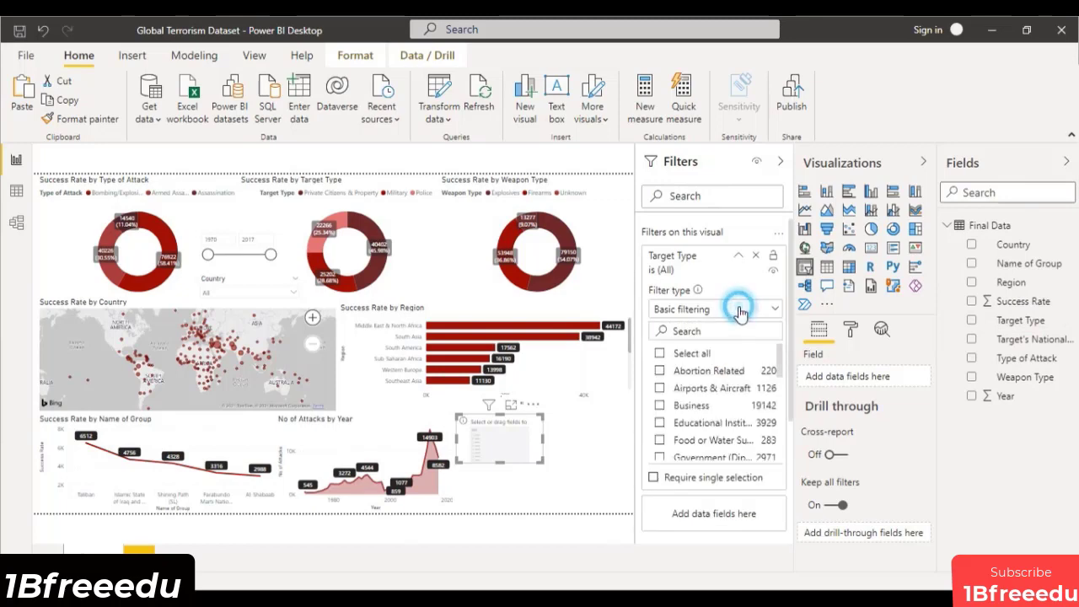
pyautogui.click(699, 309)
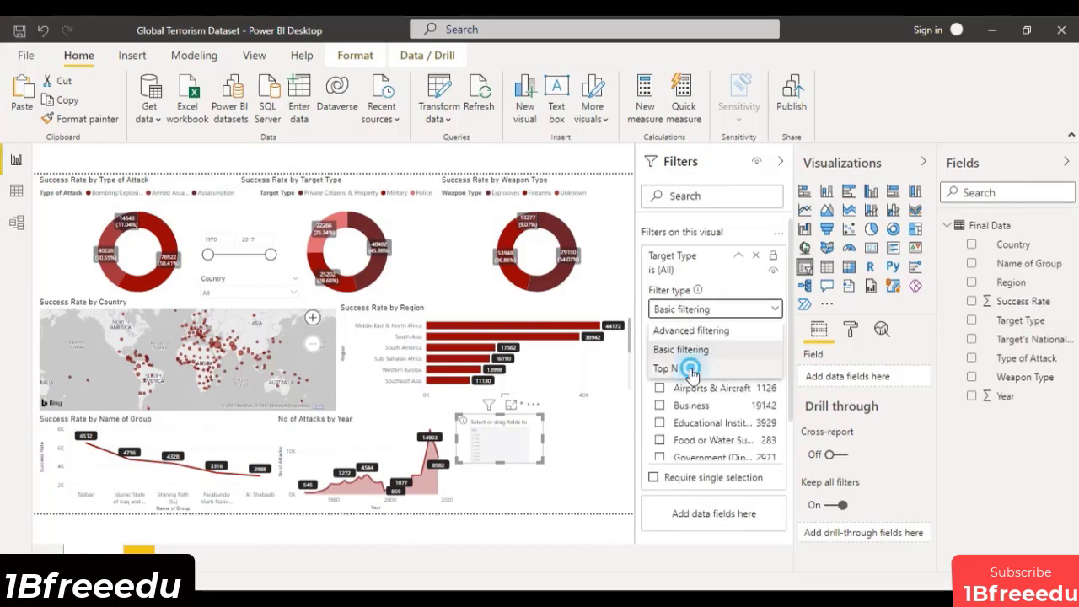
pyautogui.click(756, 369)
pyautogui.click(758, 351)
pyautogui.write('1')
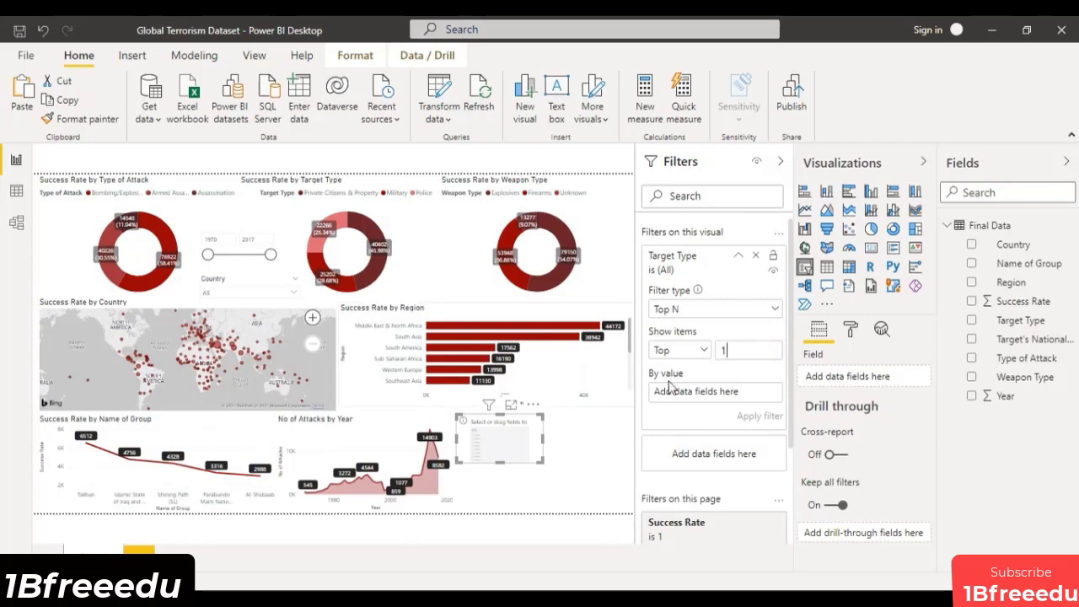
# Base the slicer's Top N filter on the Count of Target Type and apply it.
pyautogui.moveTo(1037, 315); pyautogui.dragTo(753, 403)
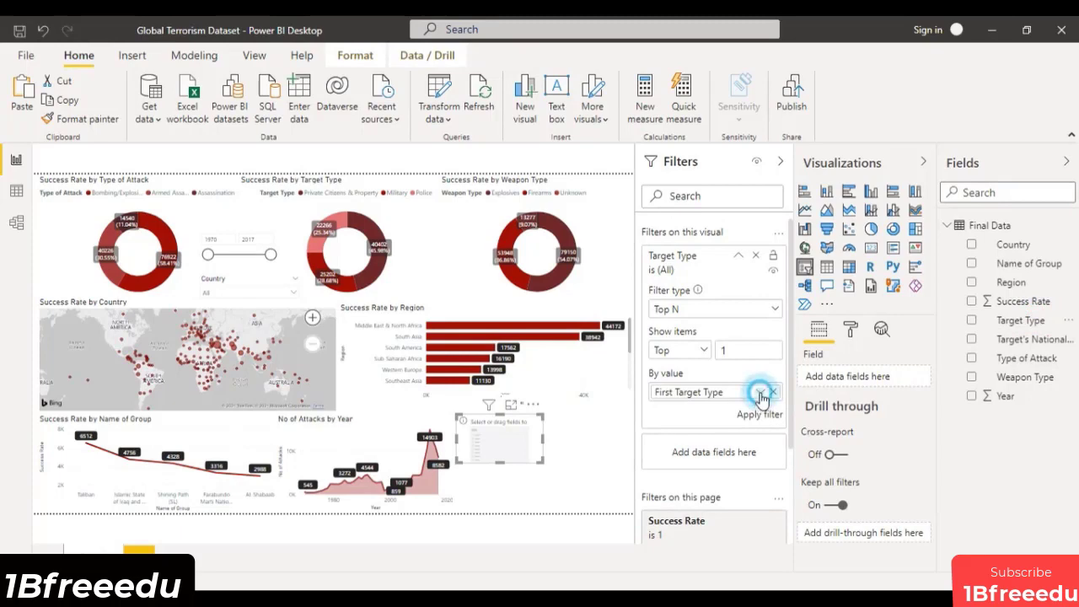
pyautogui.click(760, 393)
pyautogui.click(760, 392)
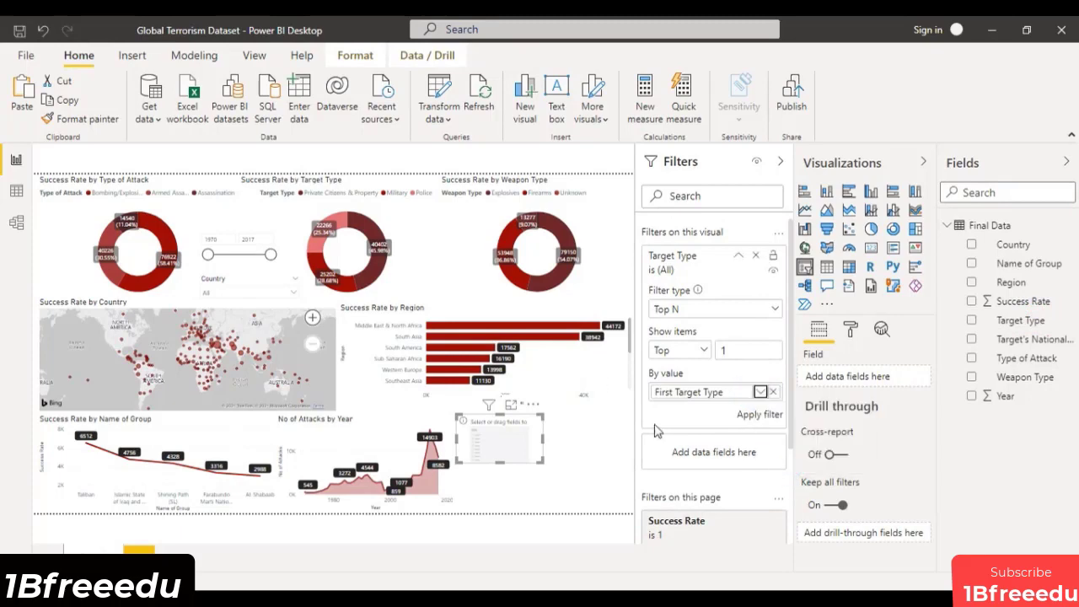
pyautogui.click(759, 416)
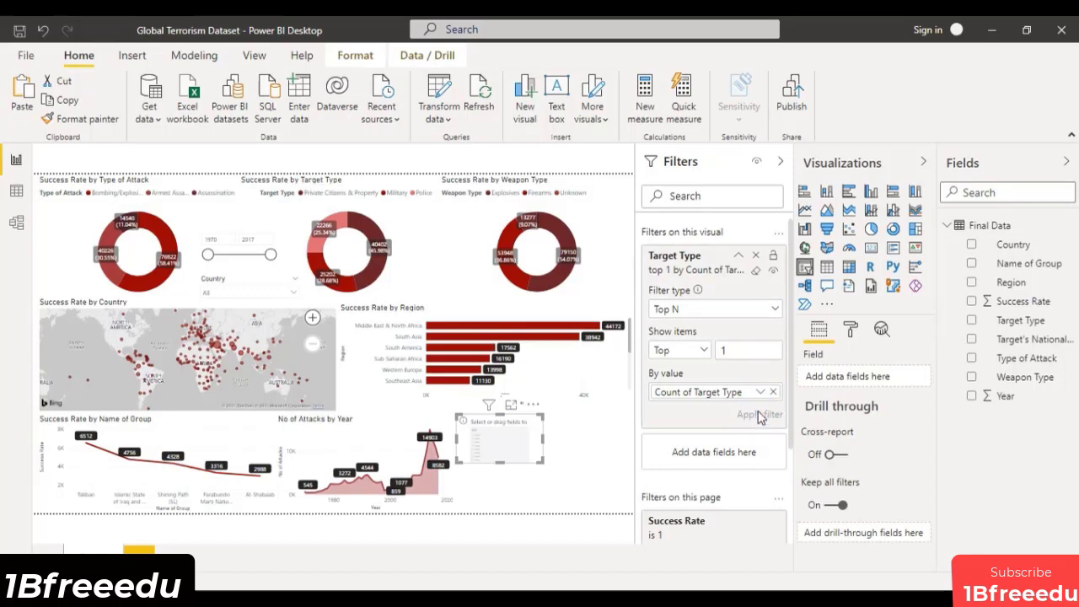
pyautogui.click(739, 254)
# Add Target Type as the field of the empty slicer beside the area chart.
pyautogui.moveTo(1018, 326); pyautogui.dragTo(835, 376)
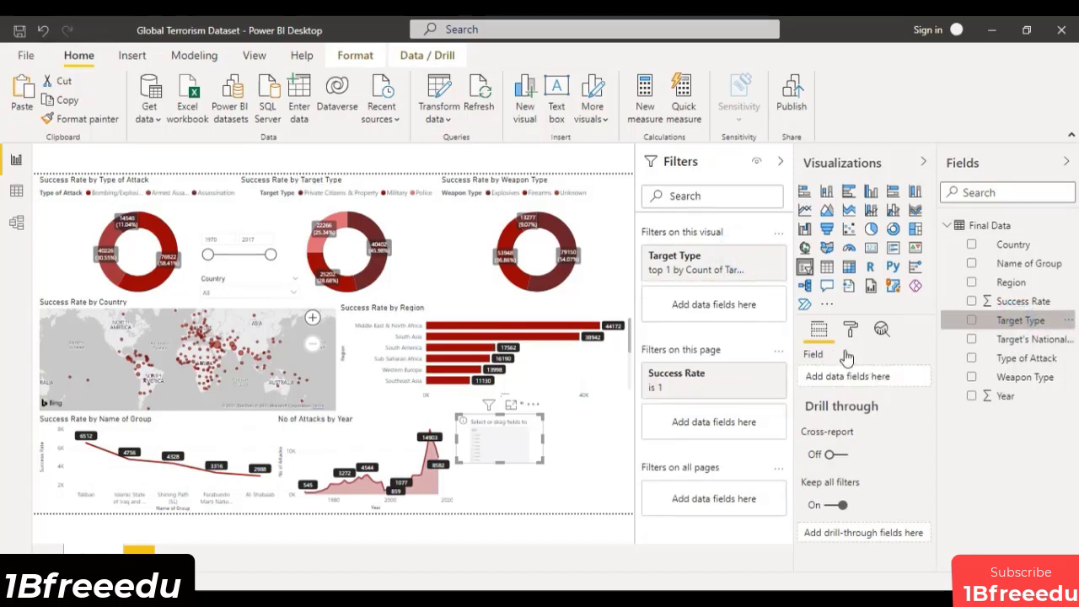
pyautogui.click(779, 161)
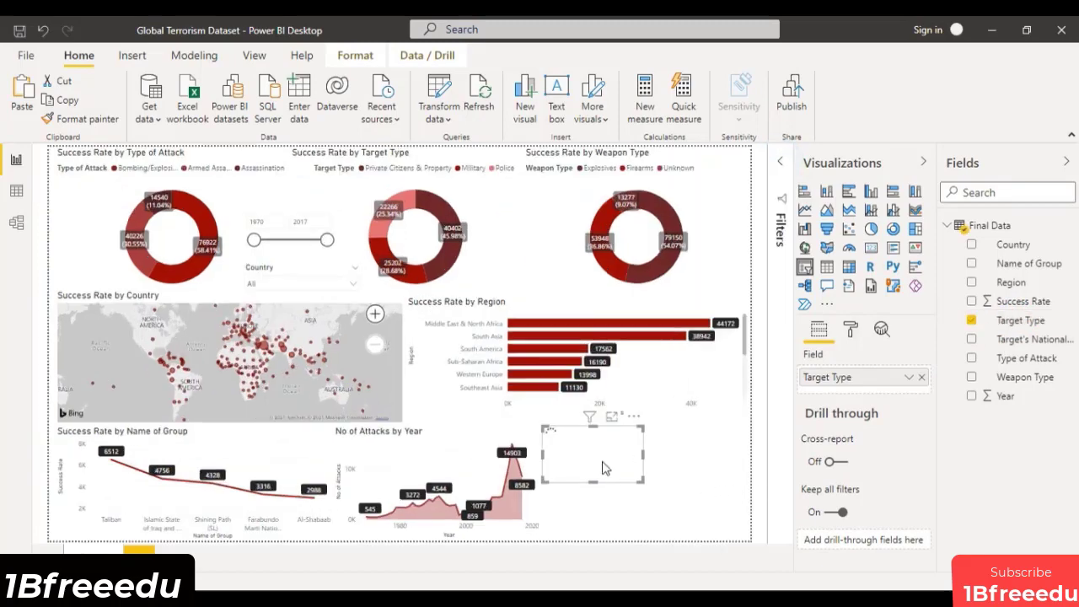
pyautogui.click(909, 379)
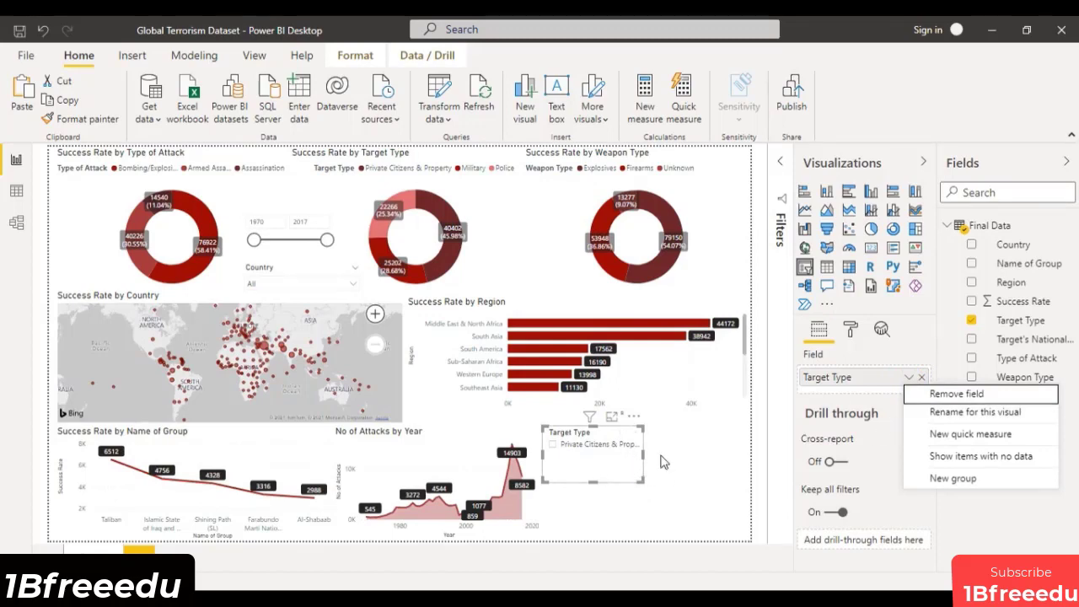
# Convert the Target Type slicer into a card and widen it to roughly twice its width.
pyautogui.click(829, 268)
pyautogui.click(827, 268)
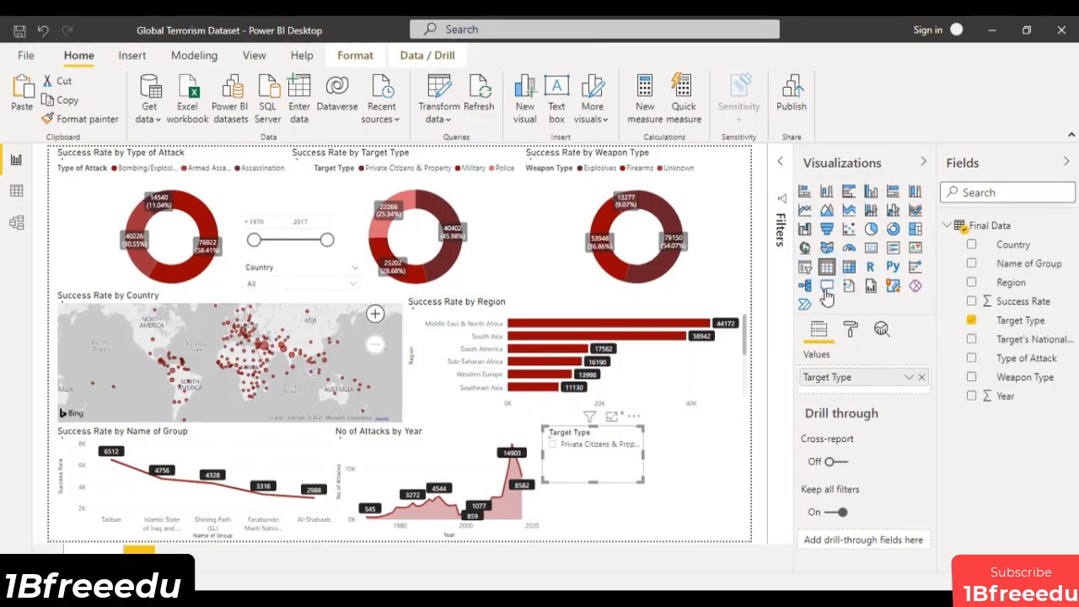
pyautogui.click(871, 251)
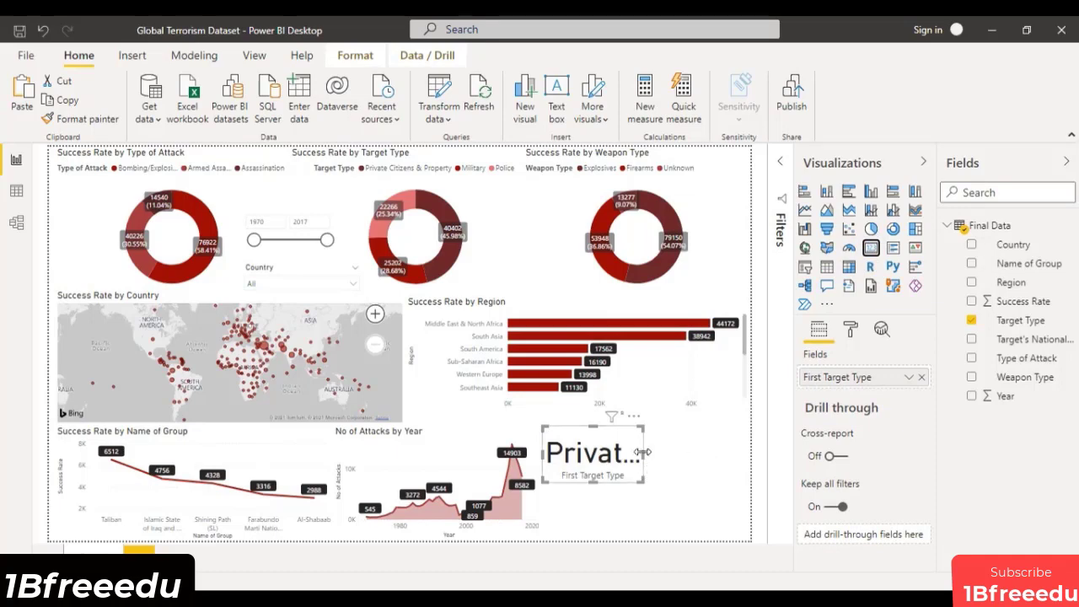
pyautogui.moveTo(642, 452); pyautogui.dragTo(744, 458)
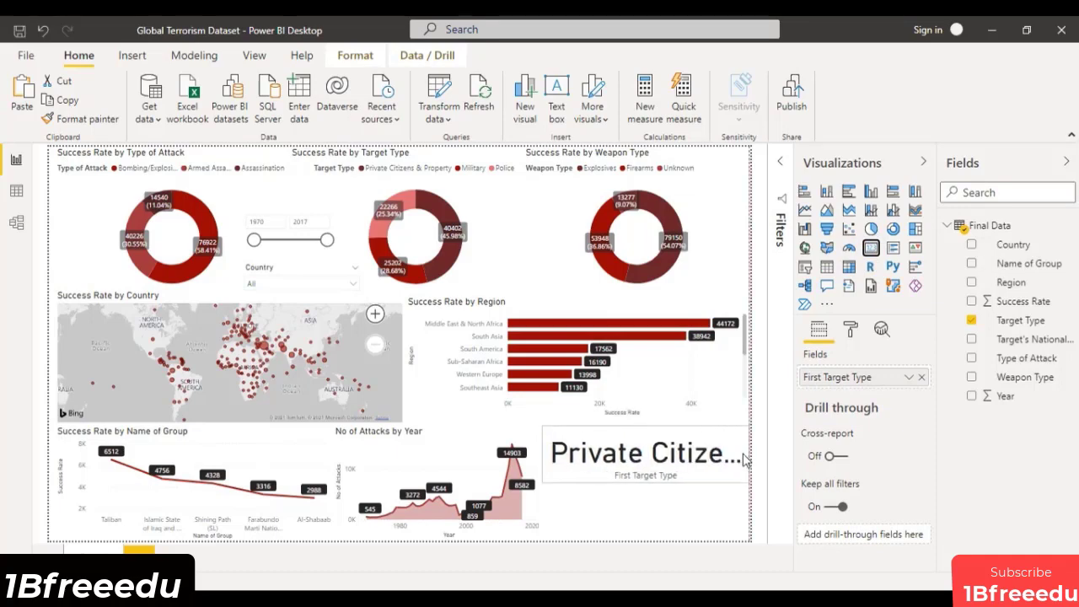
# Summarize the card's Target Type field by Count and narrow the card around its value.
pyautogui.click(908, 377)
pyautogui.click(947, 491)
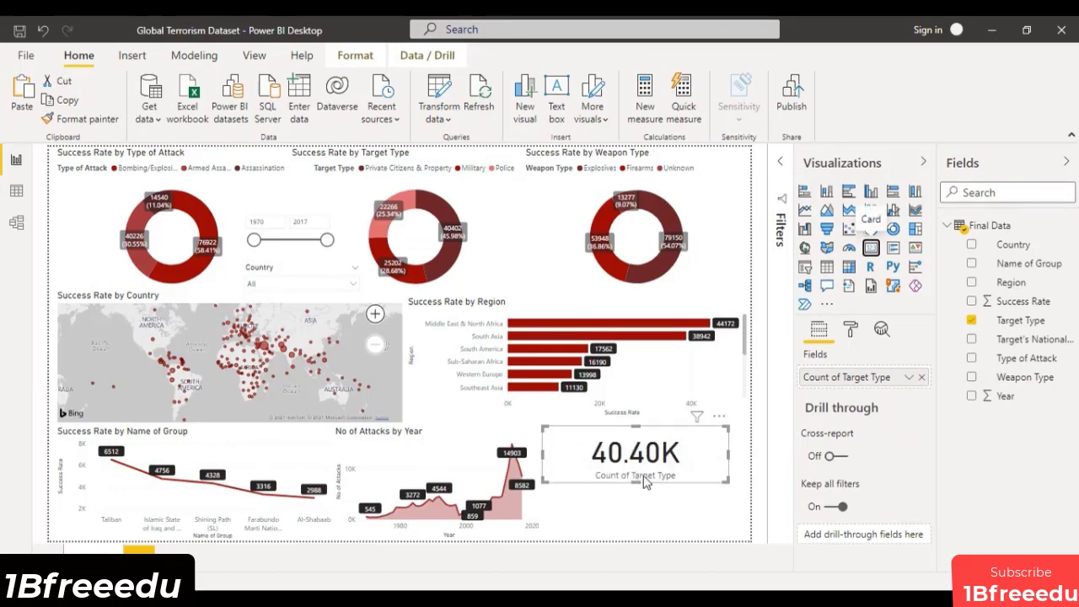
pyautogui.moveTo(728, 461); pyautogui.dragTo(669, 464)
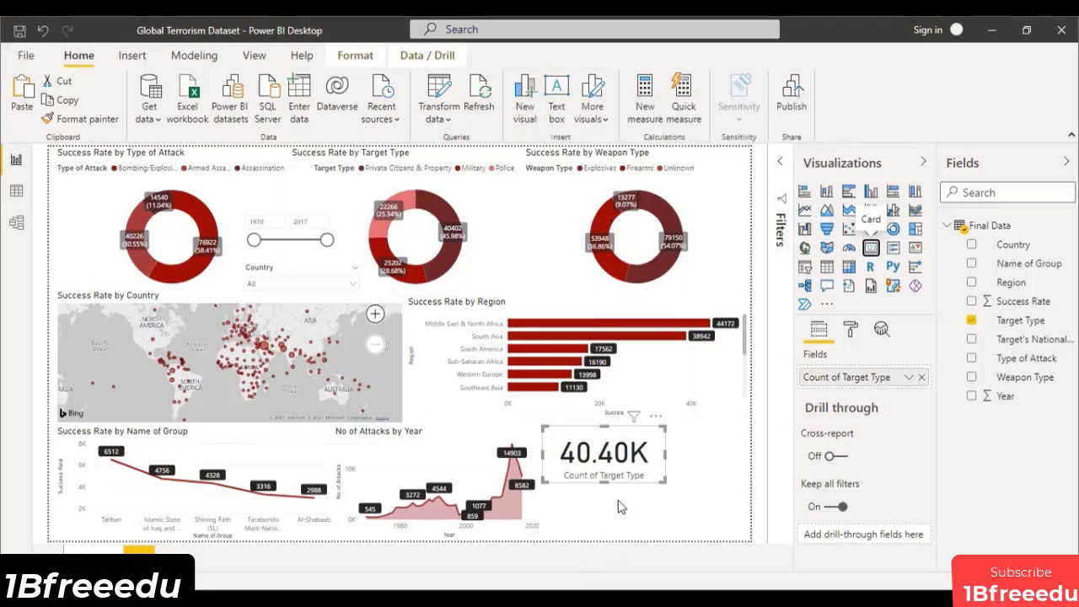
# Rename the card's field to Highest Targeted Individuals for this visual.
pyautogui.doubleClick(844, 377)
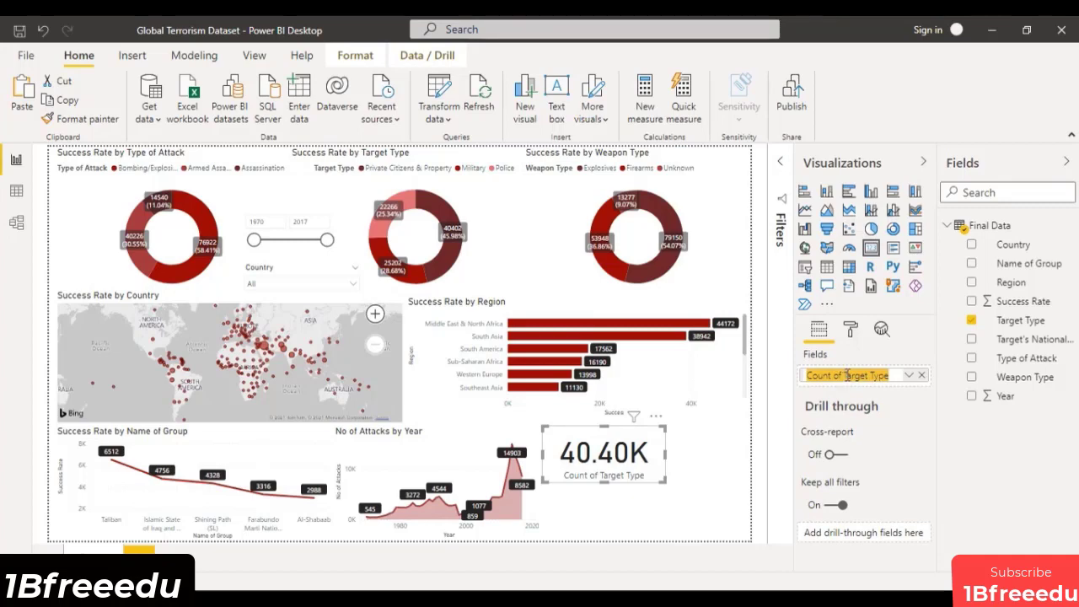
pyautogui.click(890, 375)
pyautogui.moveTo(891, 375); pyautogui.dragTo(801, 396)
pyautogui.write('Highest Targe')
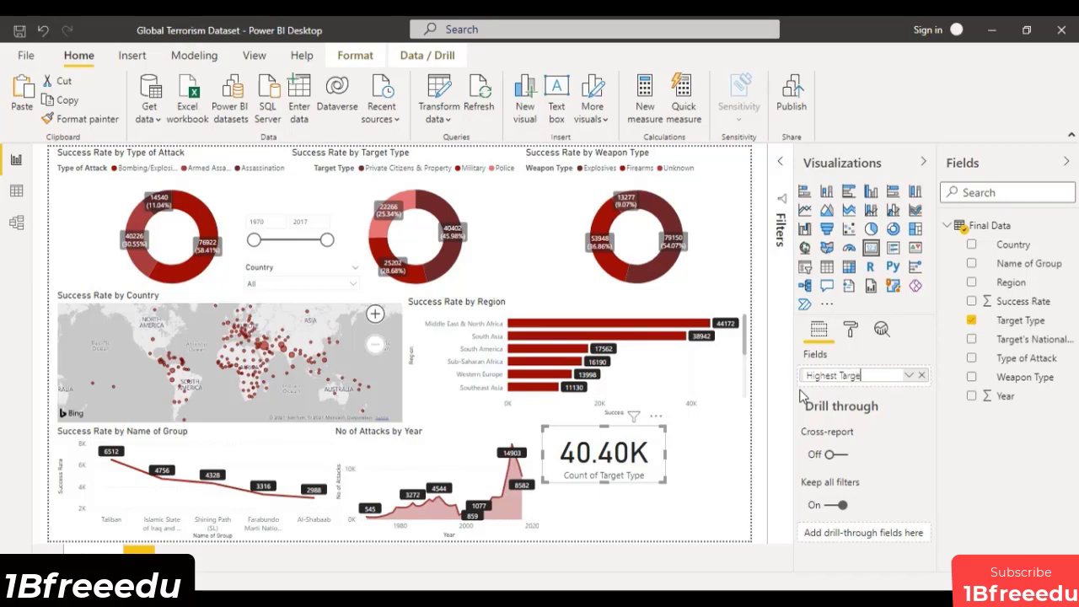
pyautogui.write('ividuals')
pyautogui.press('Return')
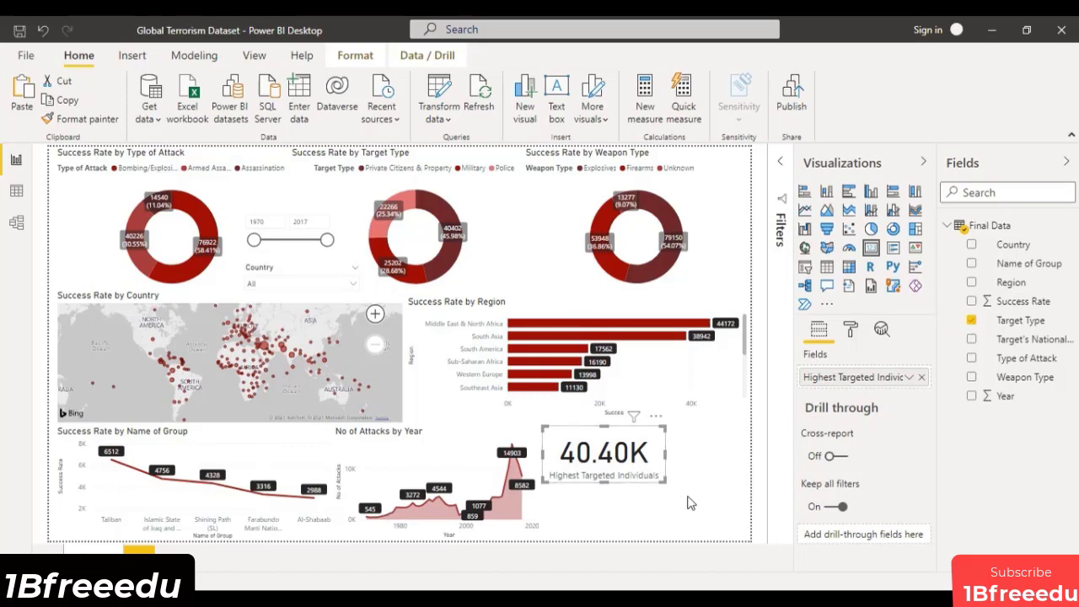
pyautogui.click(712, 469)
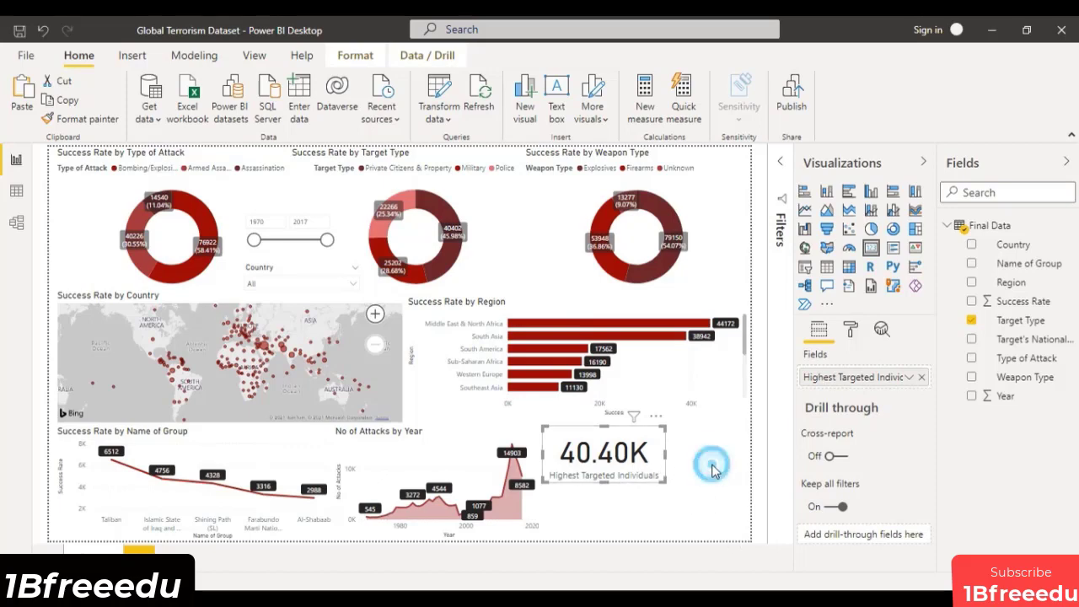
# Place a copy of the Highest Targeted Individuals card directly below the original and remove the field from the copy.
pyautogui.click(655, 449)
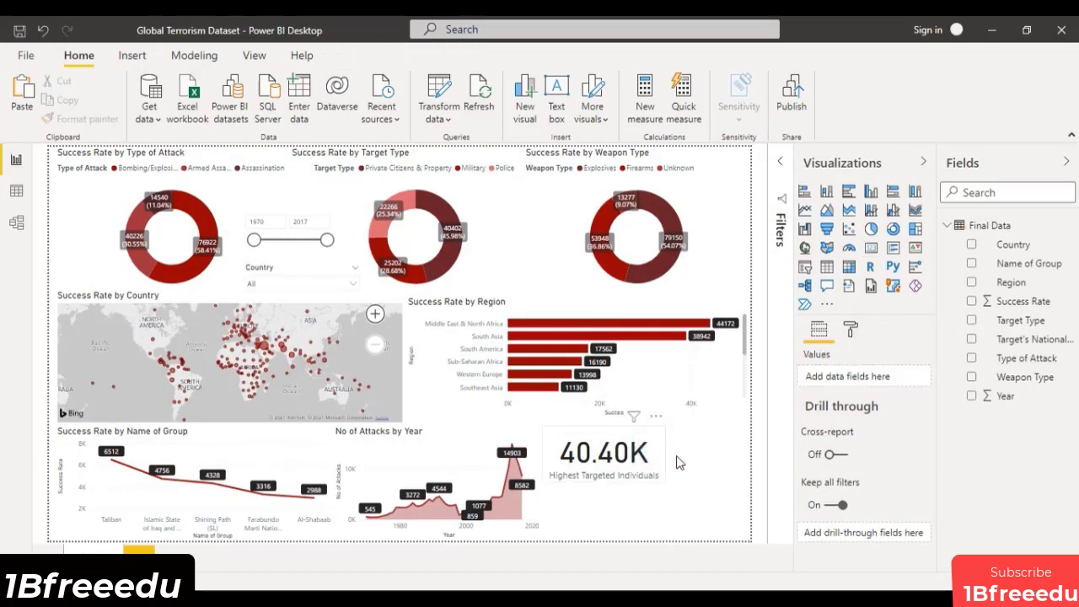
pyautogui.moveTo(666, 453); pyautogui.dragTo(667, 516)
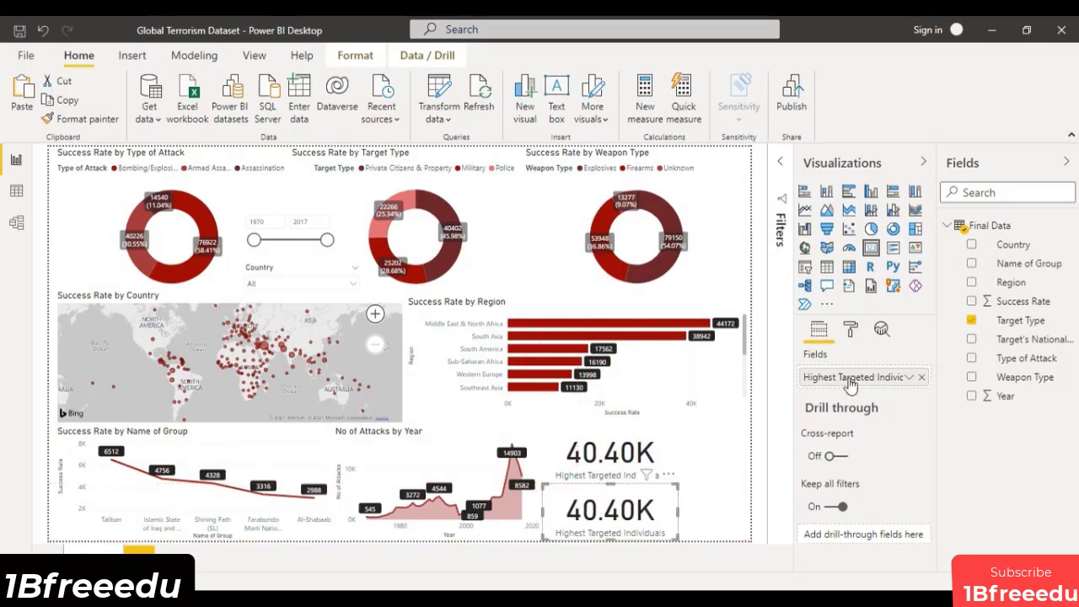
pyautogui.click(922, 377)
pyautogui.moveTo(1048, 377)
pyautogui.mouseDown()
pyautogui.moveTo(890, 375)
pyautogui.moveTo(1050, 377)
pyautogui.mouseUp()
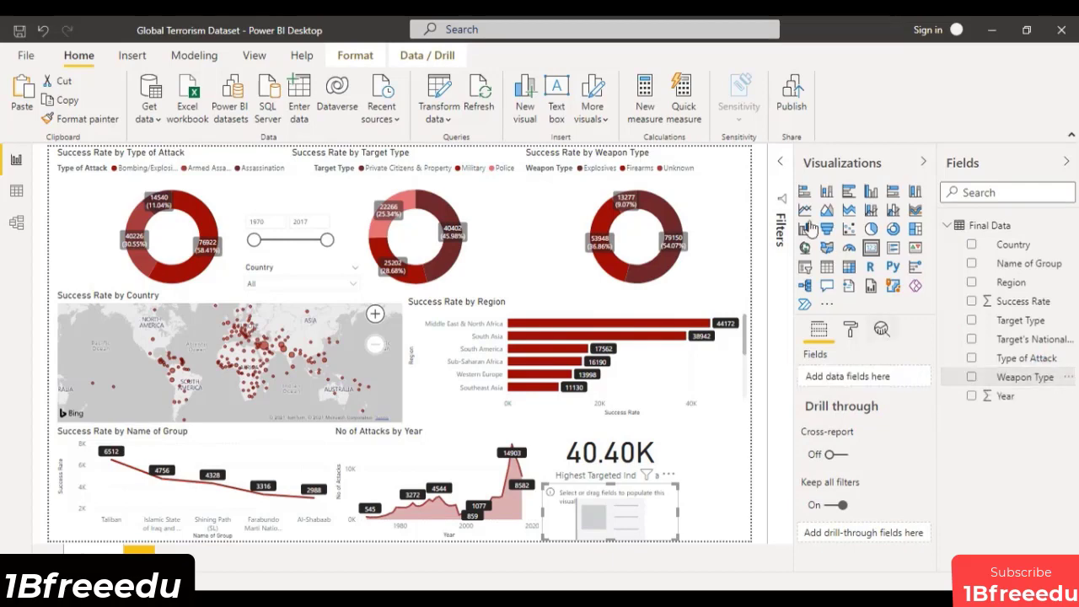
# Clear the Target Type filter from the empty card and use Weapon Type as its visual-level filter instead.
pyautogui.click(784, 162)
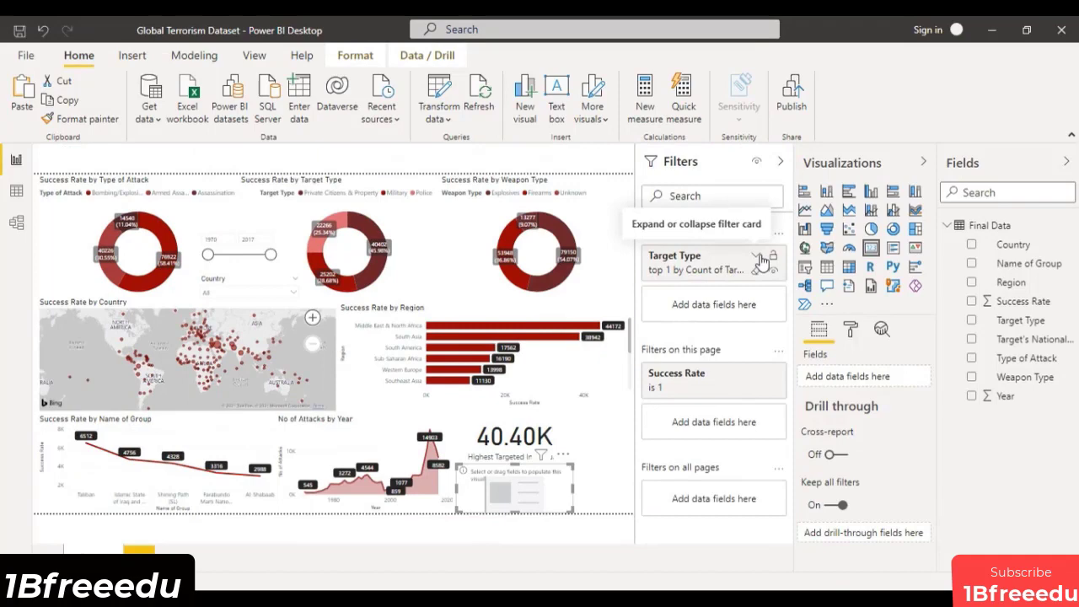
pyautogui.click(756, 255)
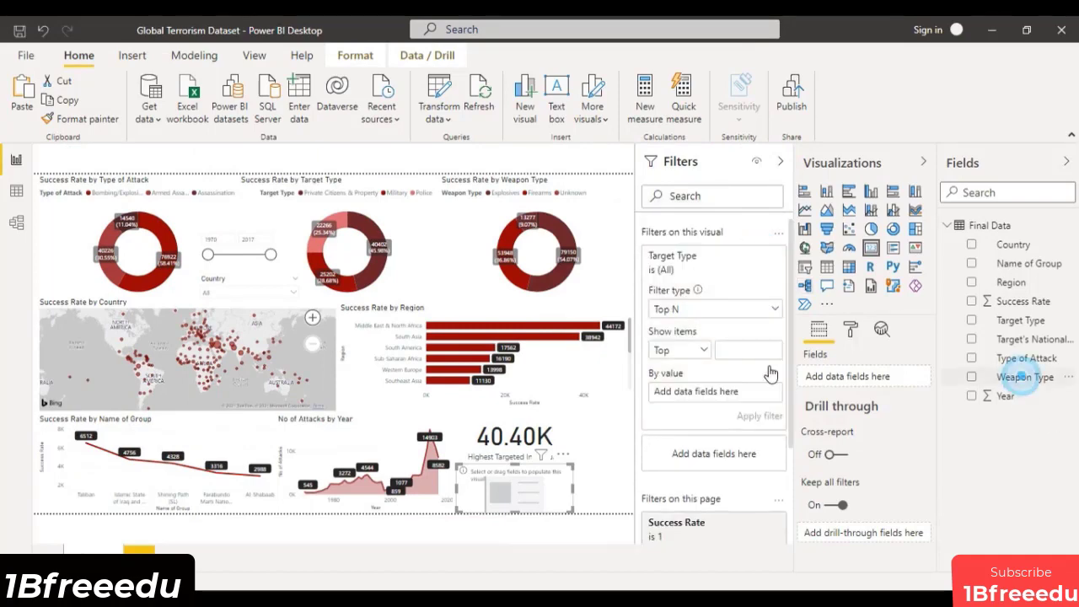
pyautogui.moveTo(1024, 377)
pyautogui.mouseDown()
pyautogui.moveTo(925, 324)
pyautogui.moveTo(1023, 379)
pyautogui.mouseUp()
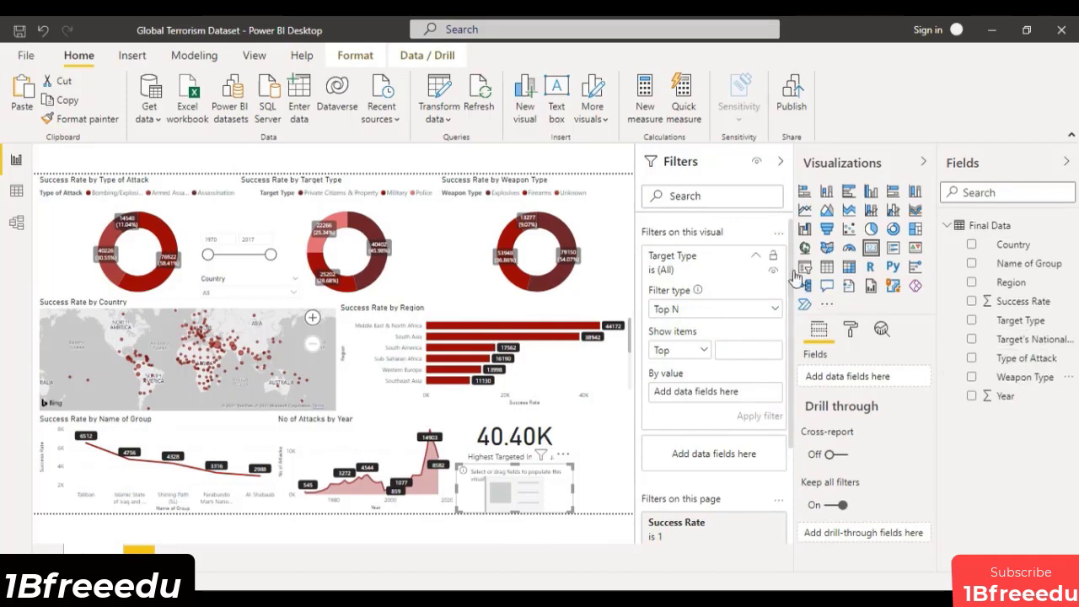
pyautogui.click(756, 257)
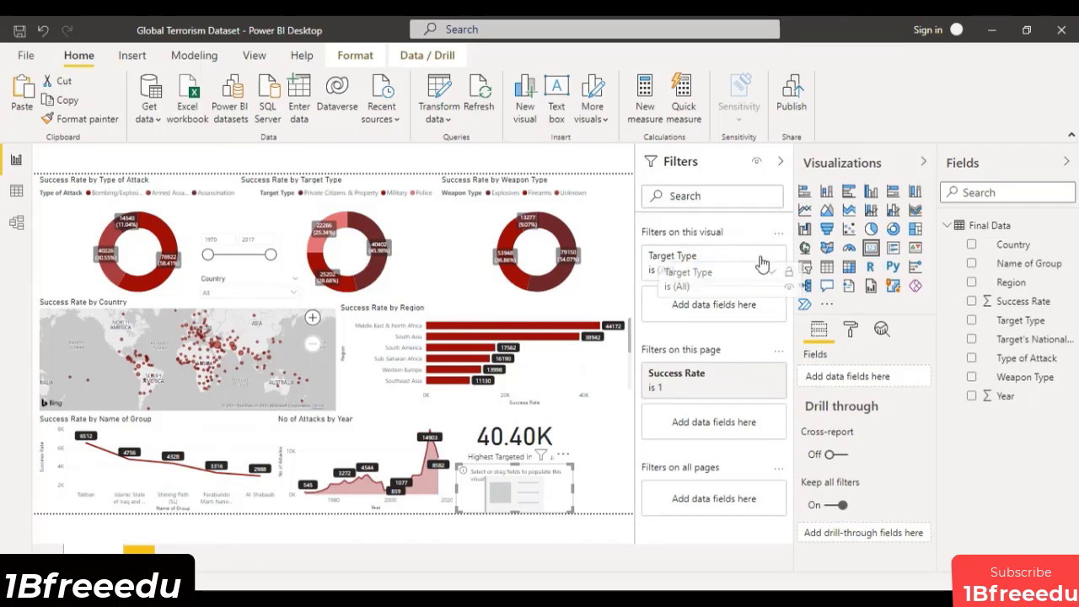
pyautogui.click(773, 270)
pyautogui.click(780, 235)
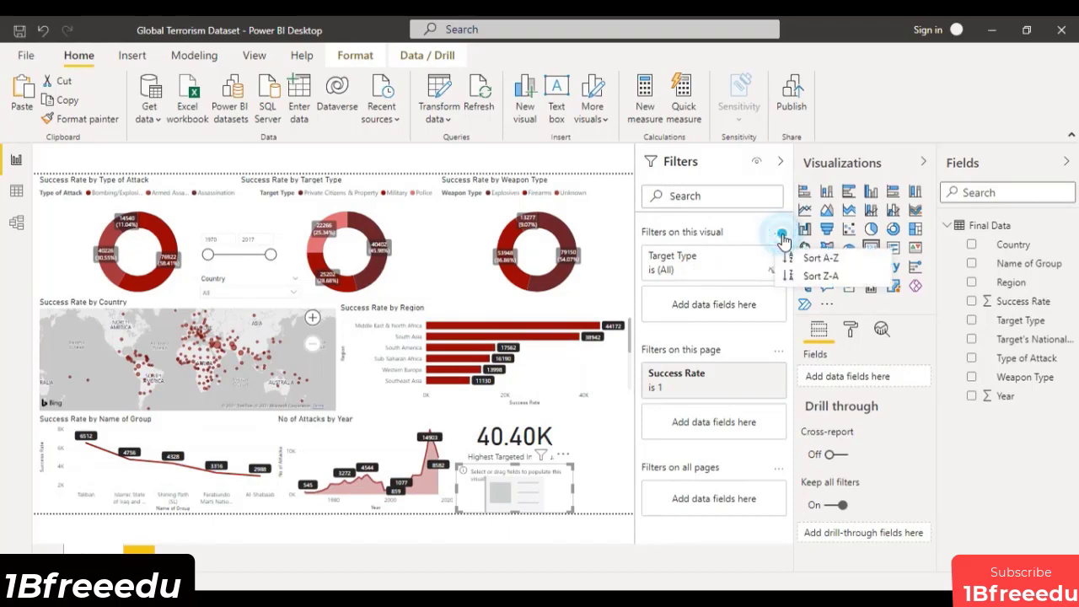
pyautogui.click(780, 236)
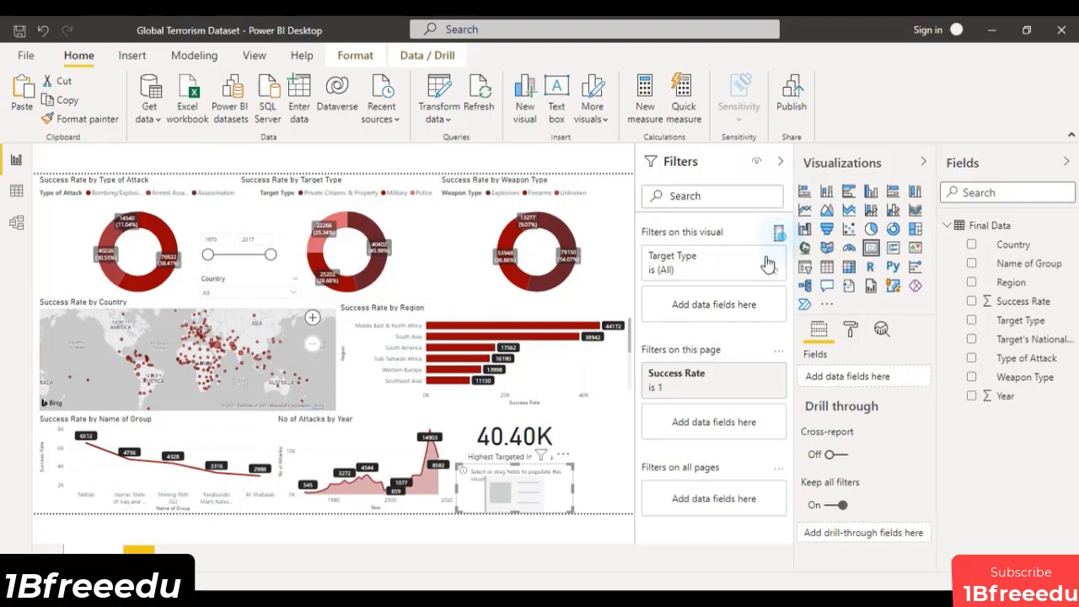
pyautogui.click(727, 276)
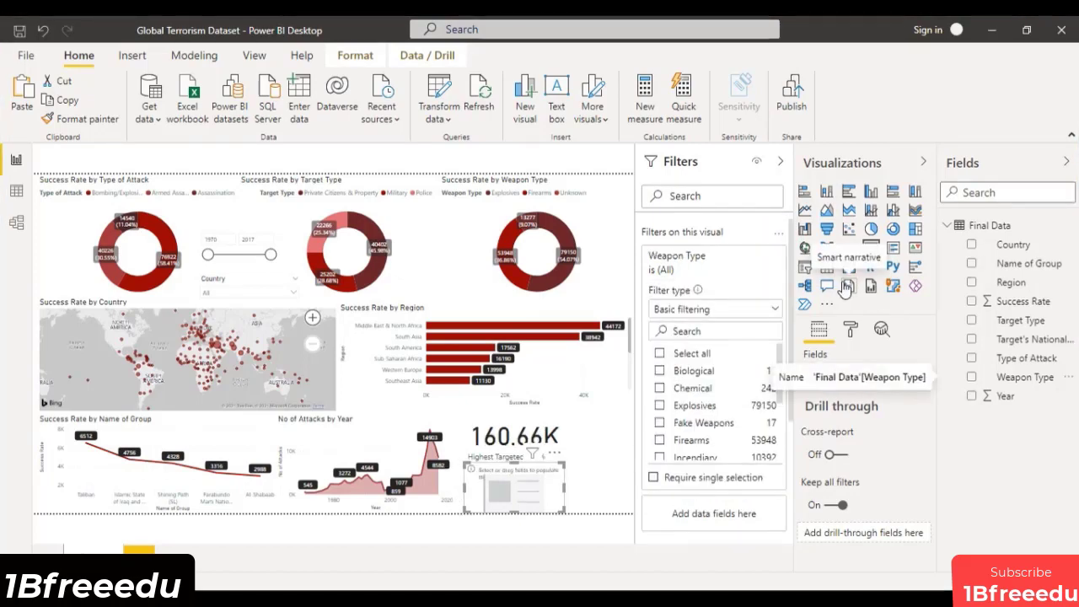
# Apply a Top N filter on the empty card showing the top 1 Weapon Type by Count of Weapon Type.
pyautogui.click(707, 309)
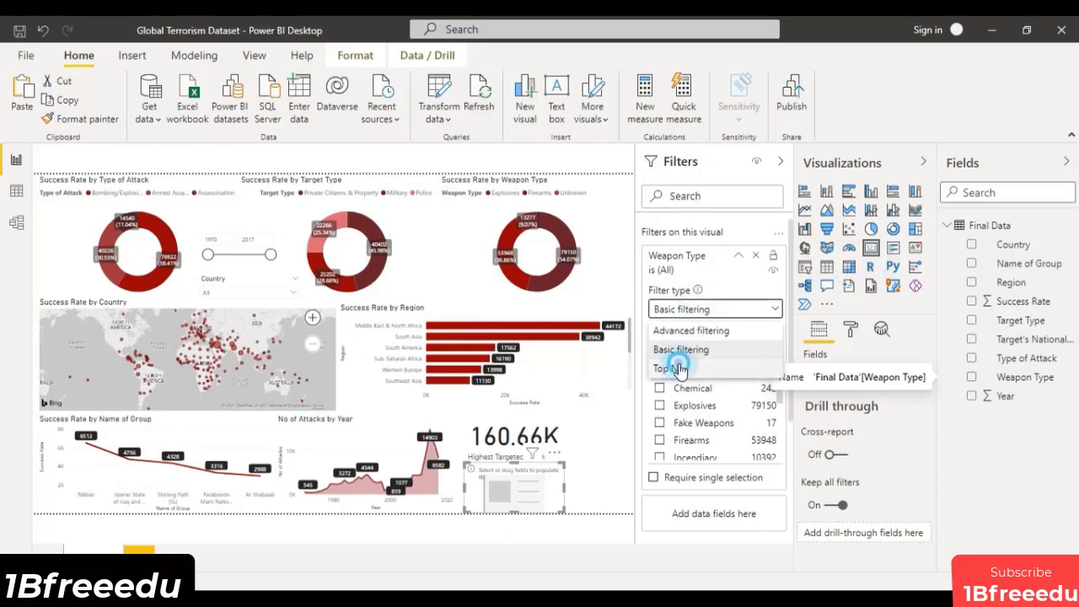
pyautogui.click(708, 368)
pyautogui.click(741, 345)
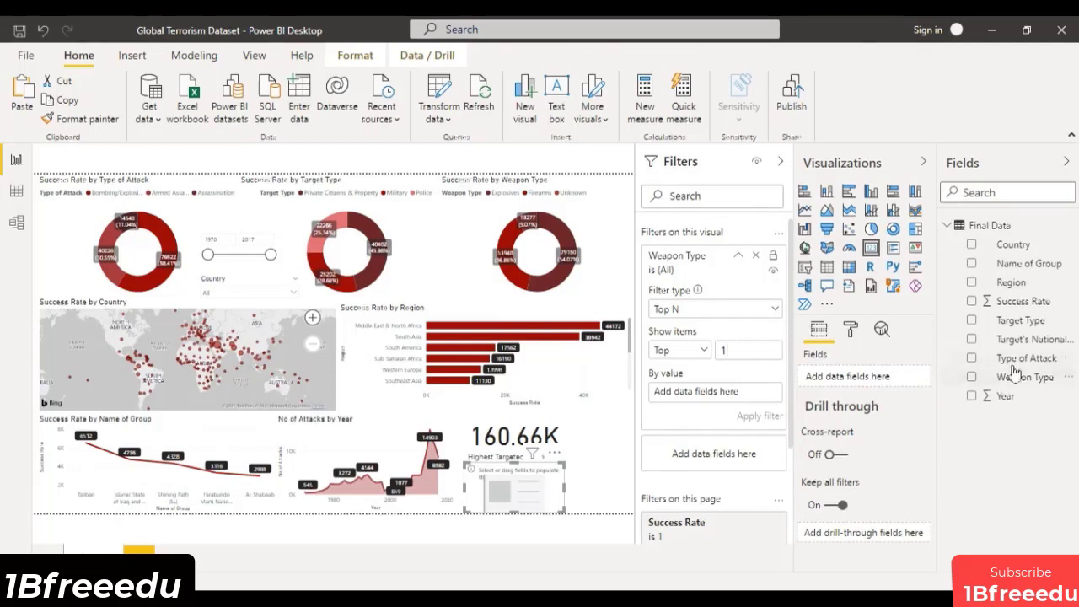
pyautogui.moveTo(1022, 377); pyautogui.dragTo(722, 392)
pyautogui.click(761, 394)
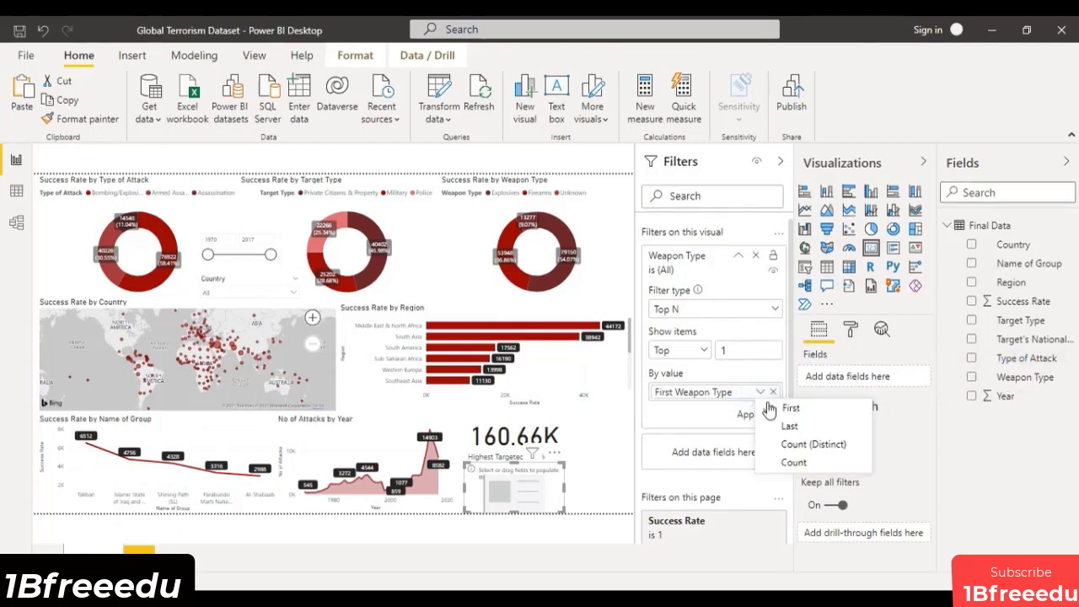
pyautogui.click(799, 463)
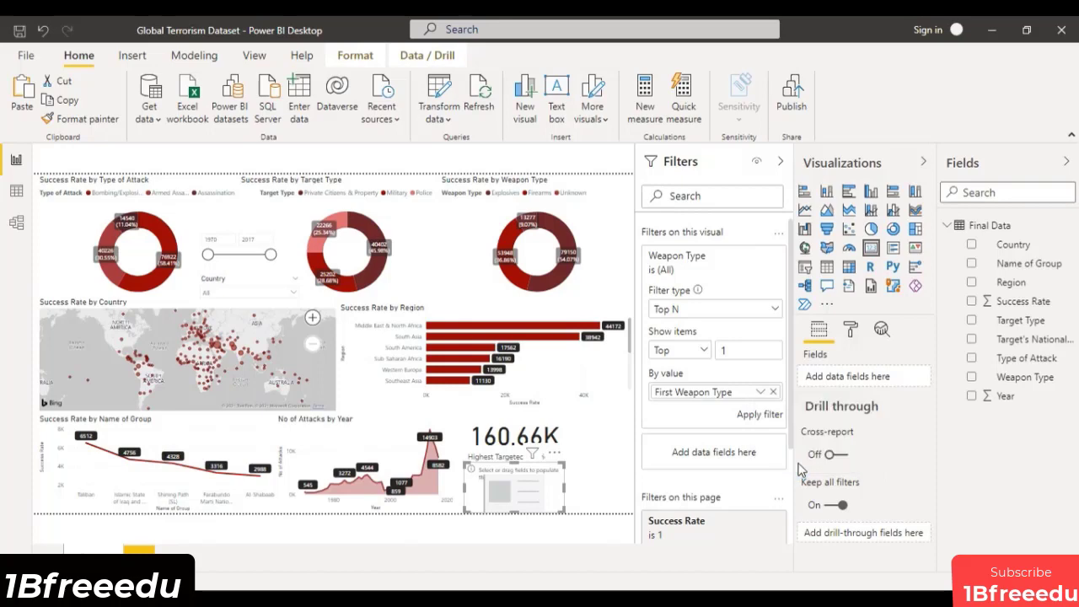
pyautogui.click(760, 415)
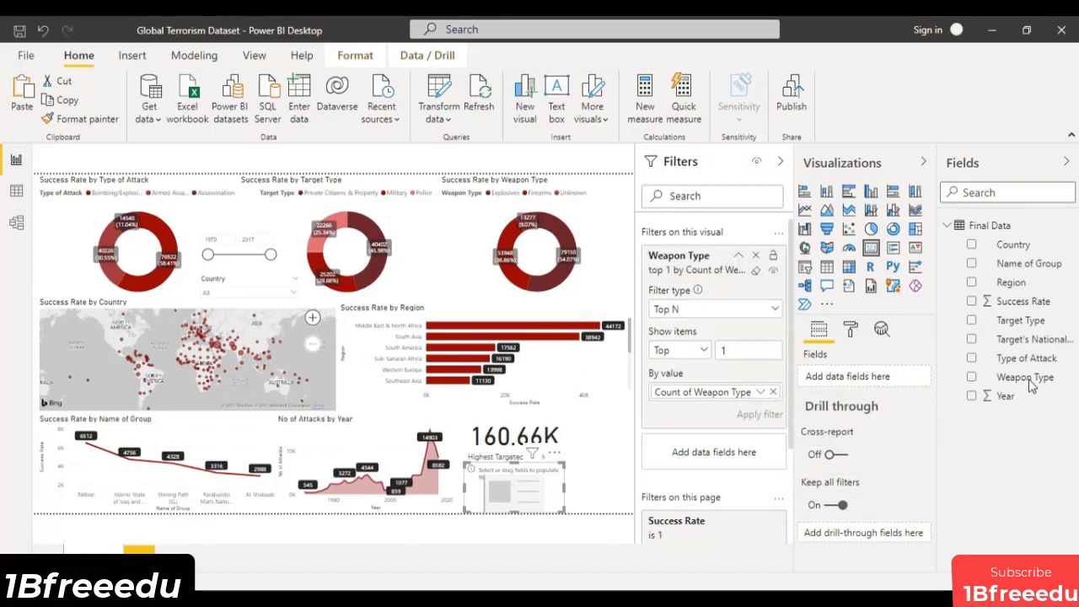
# Add Weapon Type as the lower card's field and widen the card until the whole value fits.
pyautogui.moveTo(1045, 385); pyautogui.dragTo(892, 371)
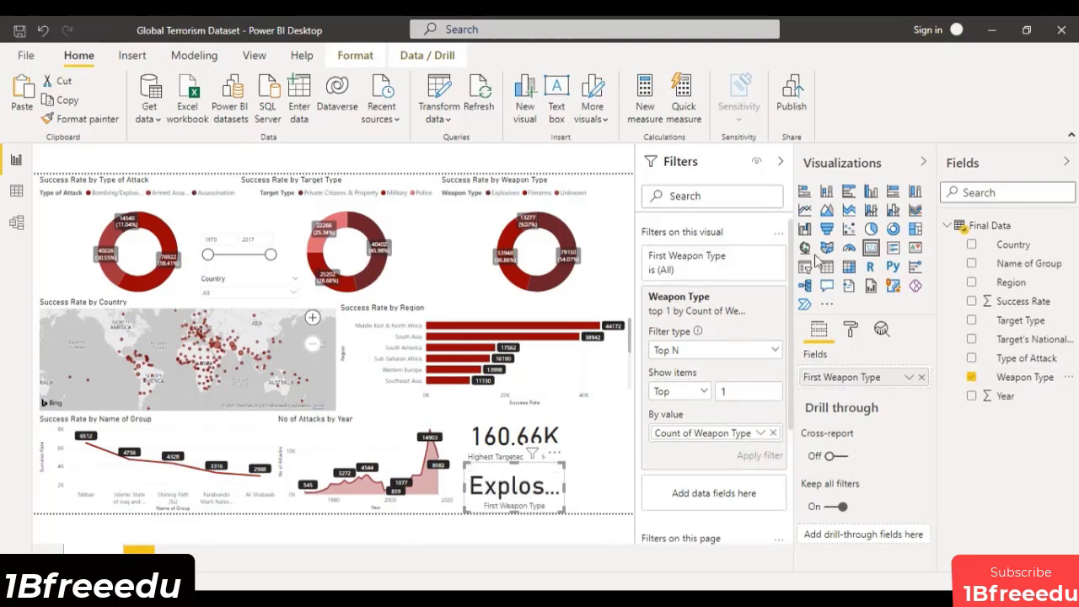
pyautogui.click(923, 162)
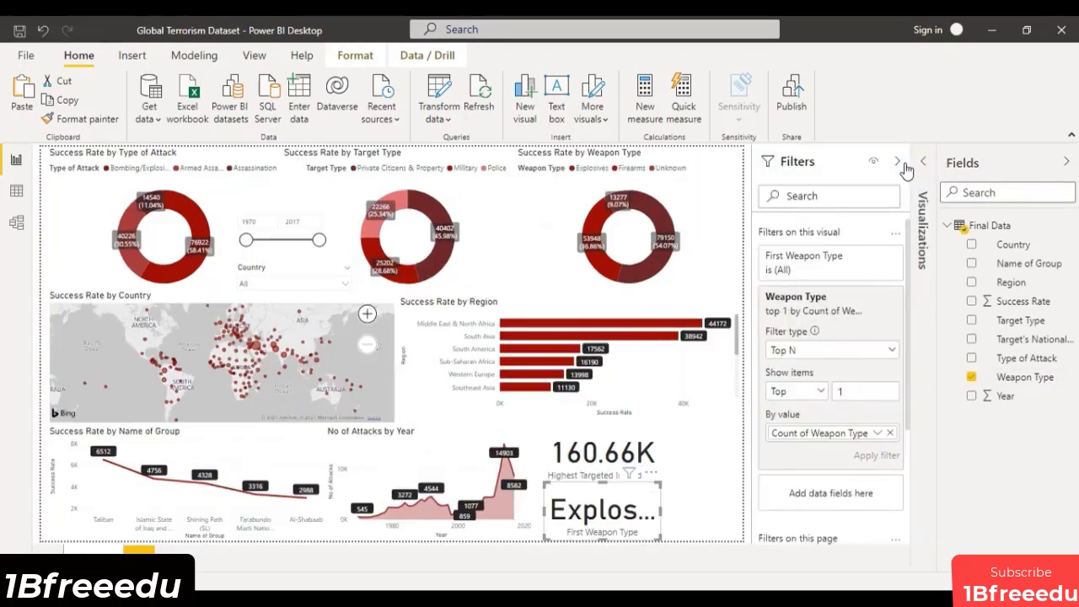
pyautogui.click(921, 162)
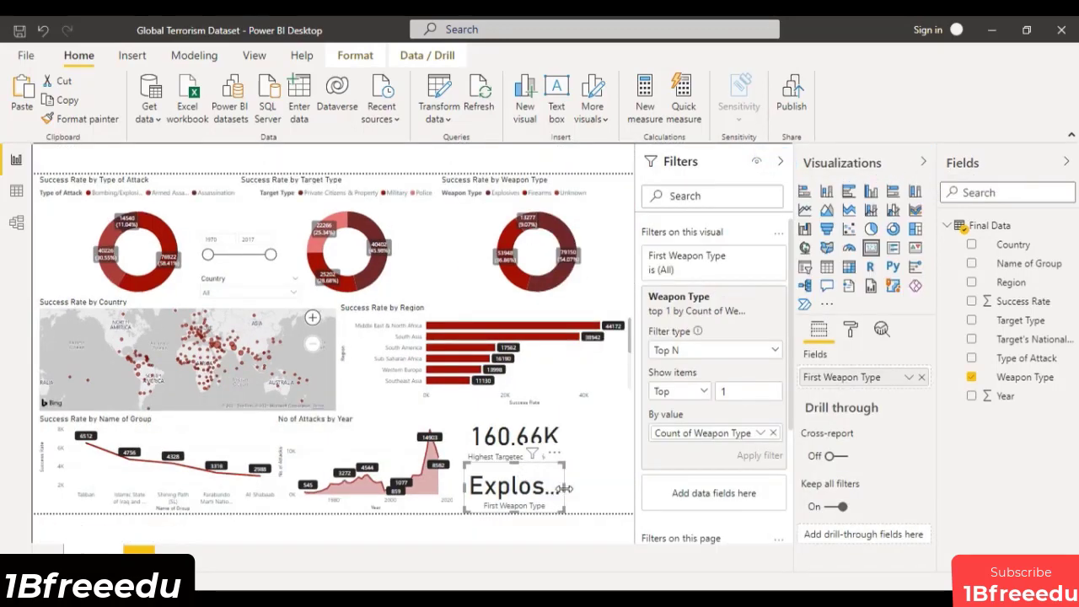
pyautogui.moveTo(559, 489); pyautogui.dragTo(618, 489)
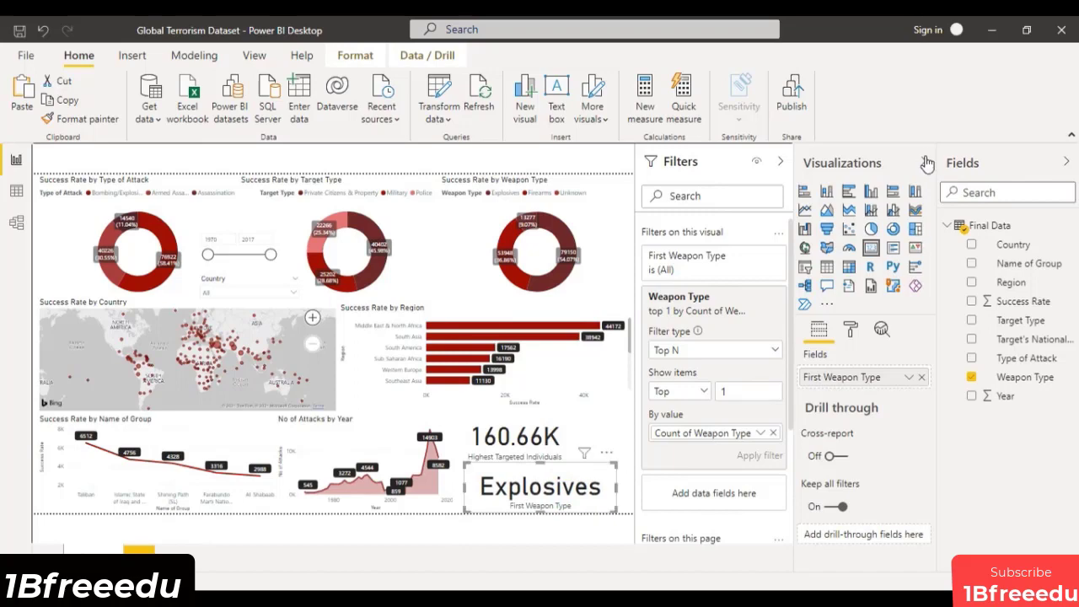
# Make more room for the report canvas and filter the report to India with the Country slicer.
pyautogui.click(926, 161)
pyautogui.click(894, 167)
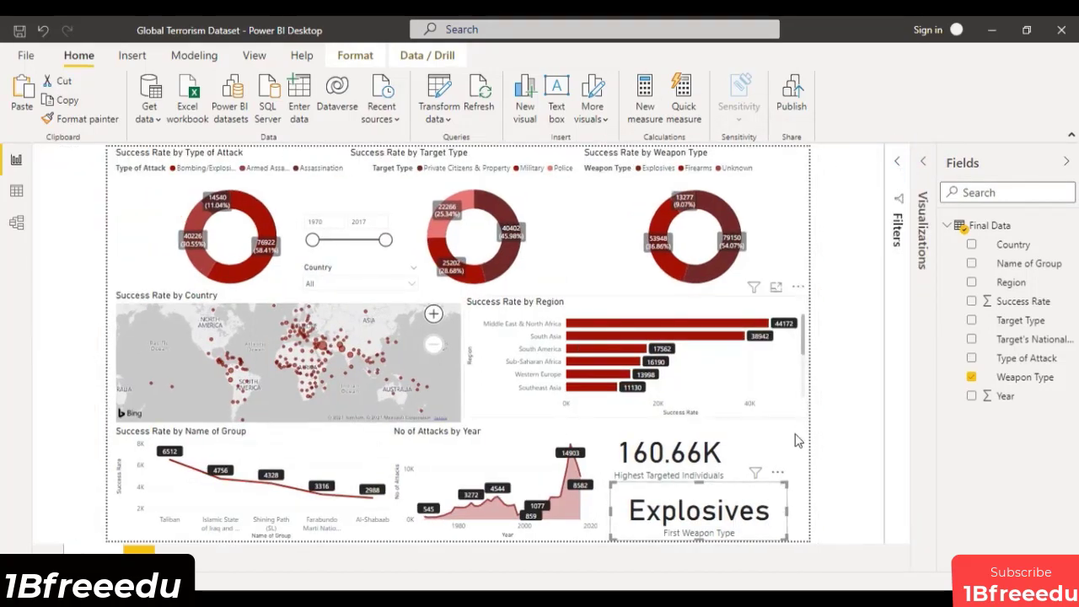
pyautogui.click(820, 445)
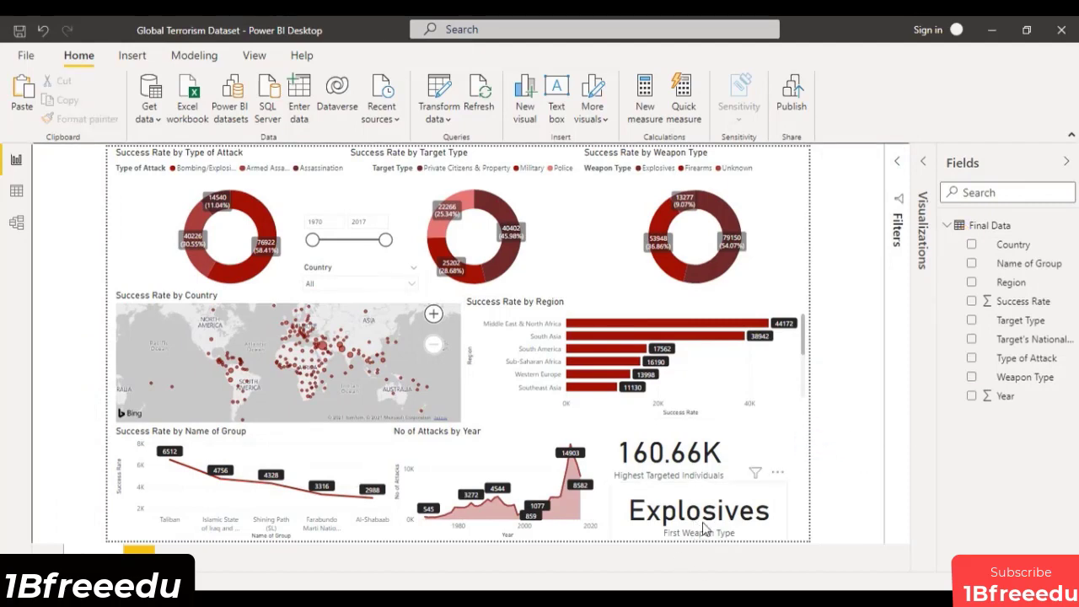
pyautogui.click(410, 284)
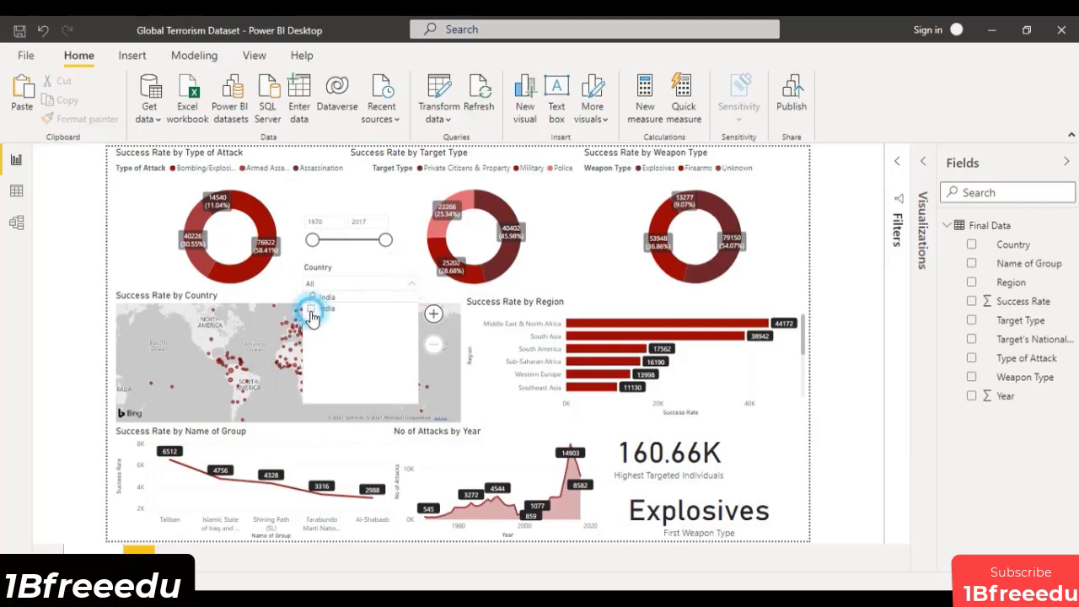
pyautogui.click(413, 288)
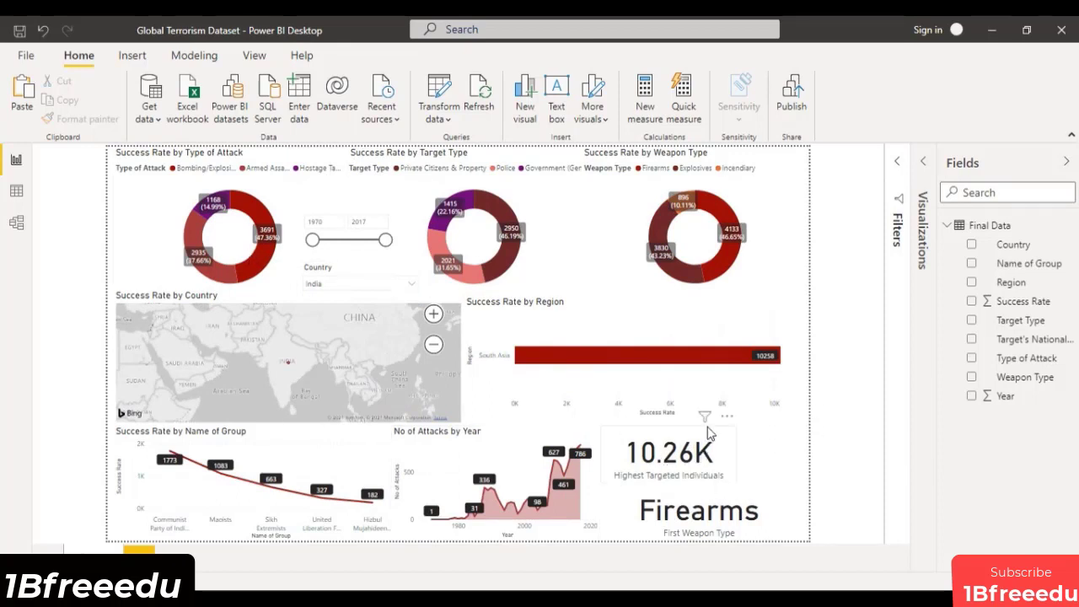
# Move the Highest Targeted Individuals card so it is centred above the First Weapon Type card.
pyautogui.moveTo(725, 424); pyautogui.dragTo(763, 430)
pyautogui.click(824, 492)
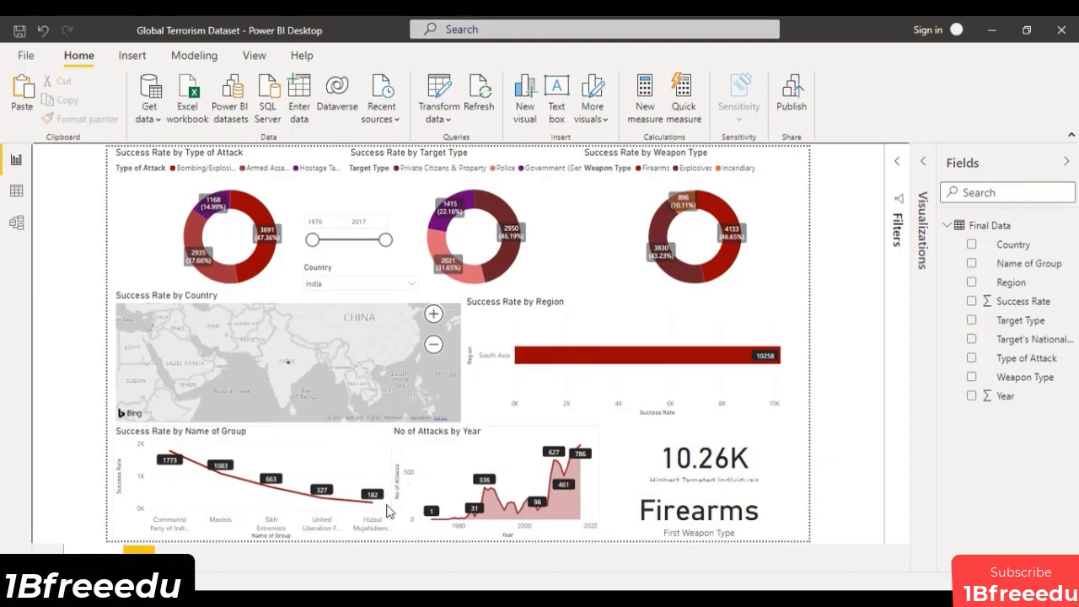
# Narrow the year slicer to the range 1970 to 1992.
pyautogui.moveTo(312, 489)
pyautogui.moveTo(385, 240); pyautogui.dragTo(344, 245)
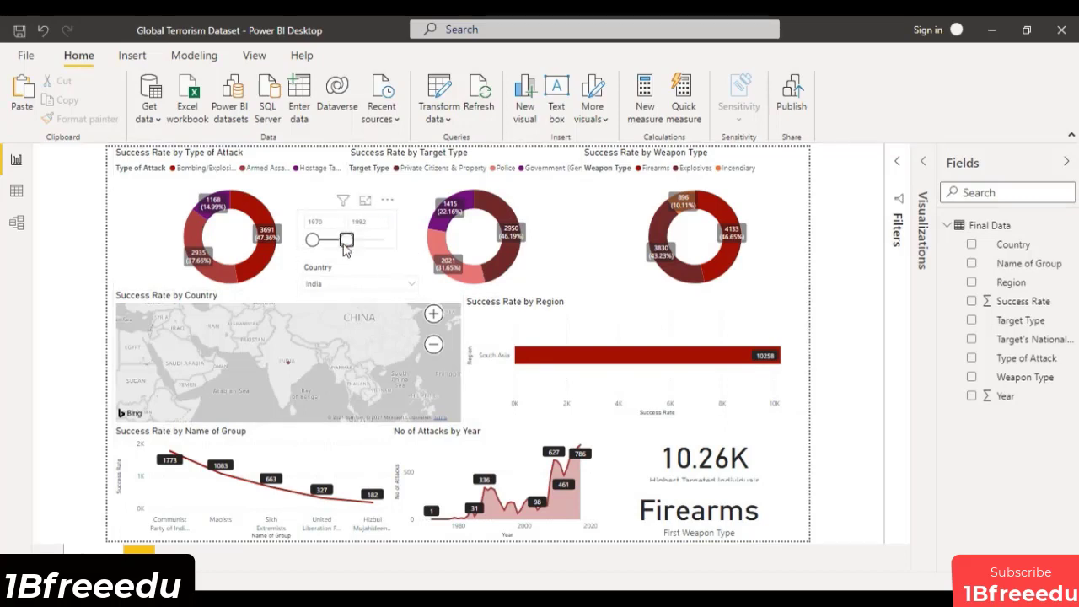
pyautogui.click(312, 243)
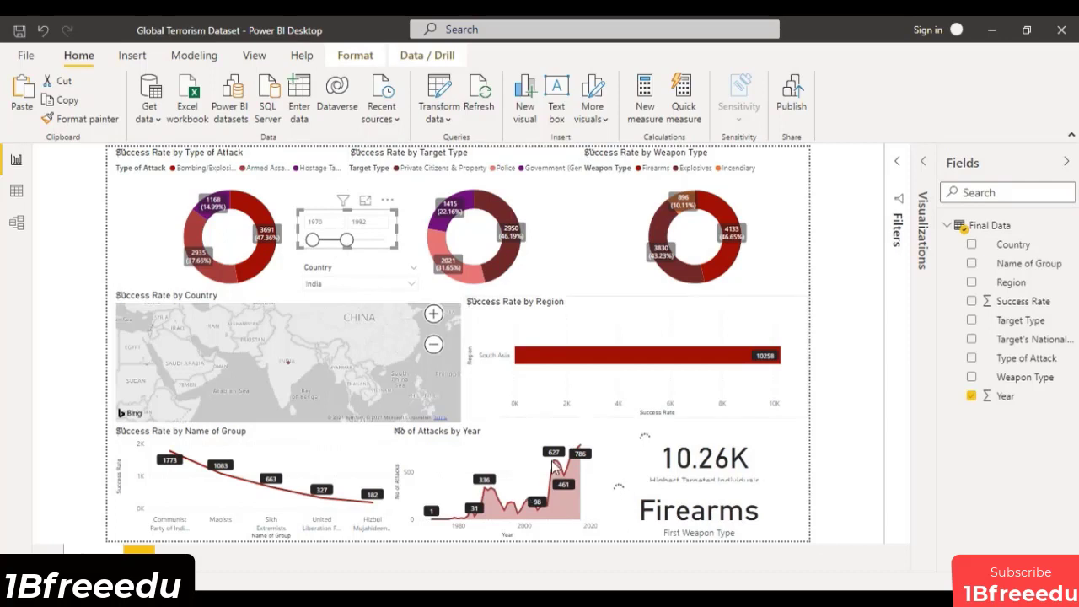
pyautogui.moveTo(553, 469)
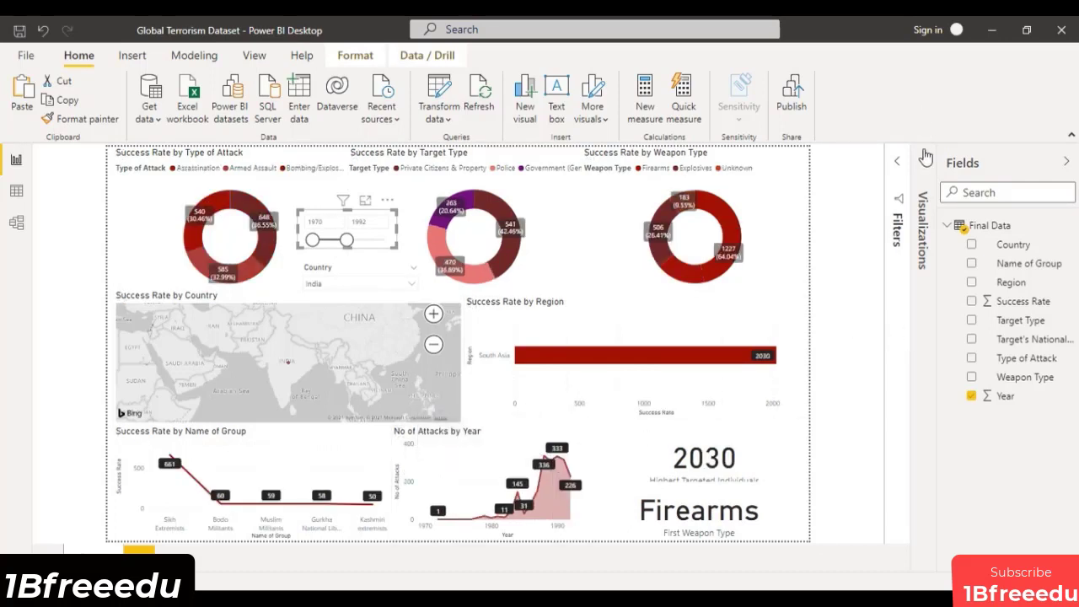
# Make more room for the report canvas and nudge the First Weapon Type card into line beneath the Highest Targeted Individuals card.
pyautogui.click(1061, 162)
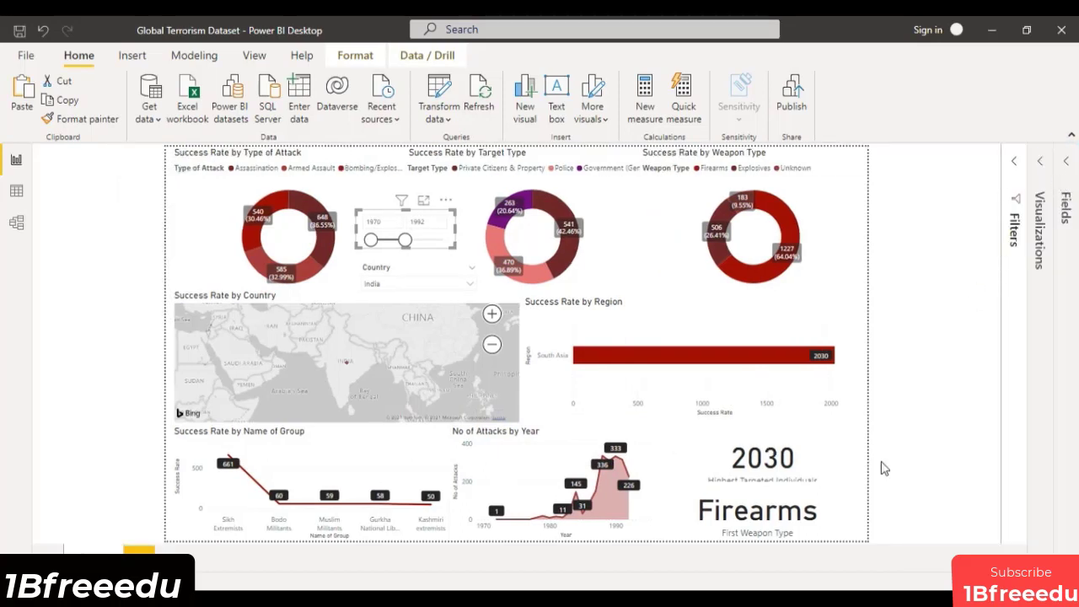
pyautogui.click(779, 499)
pyautogui.moveTo(762, 489); pyautogui.dragTo(765, 504)
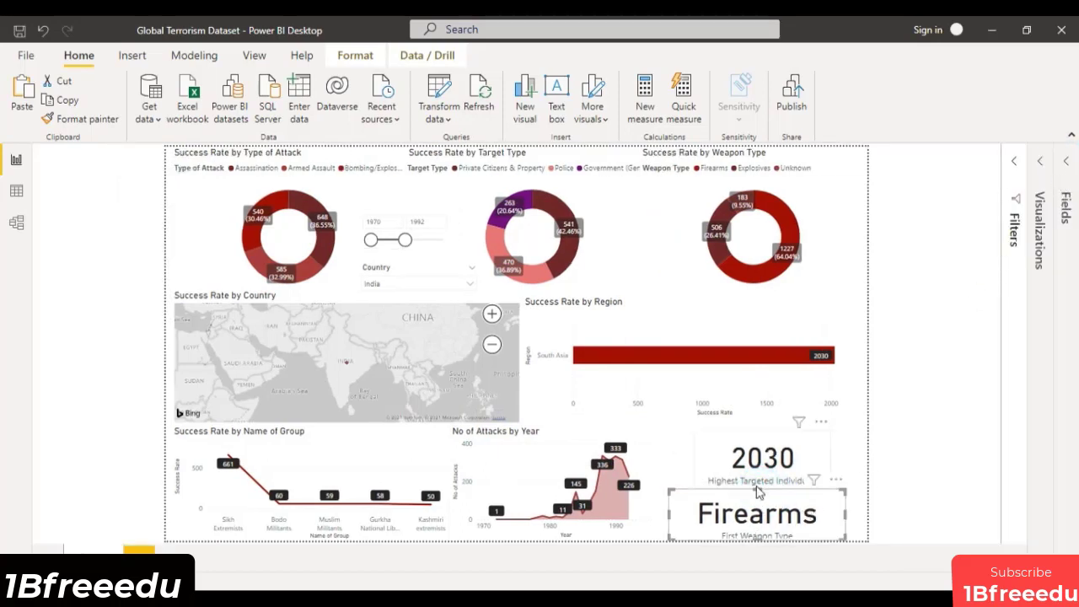
pyautogui.click(770, 455)
pyautogui.moveTo(761, 431); pyautogui.dragTo(778, 506)
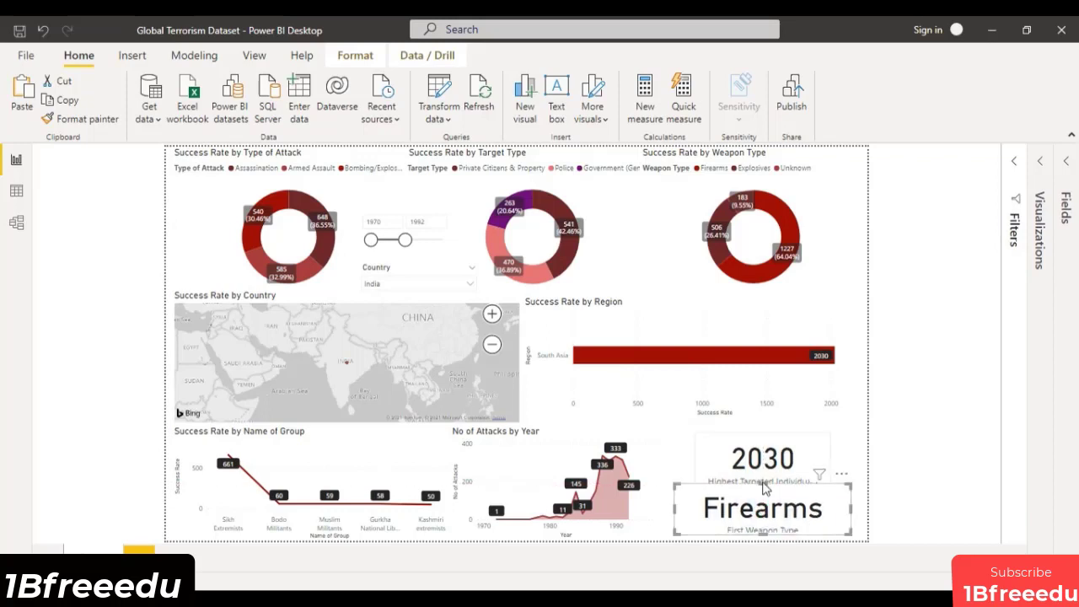
pyautogui.click(687, 466)
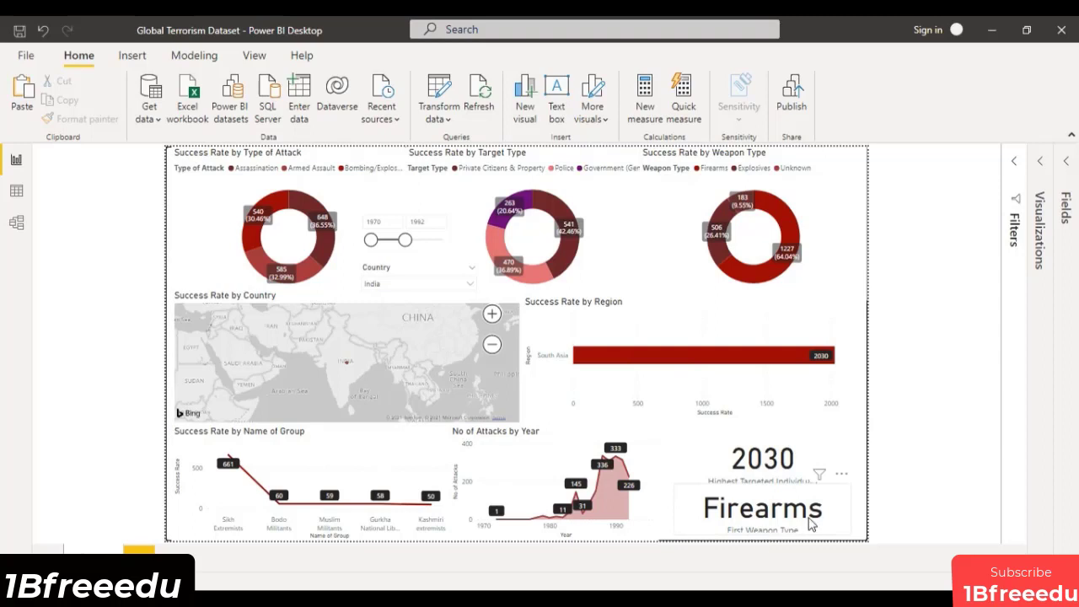
pyautogui.click(765, 531)
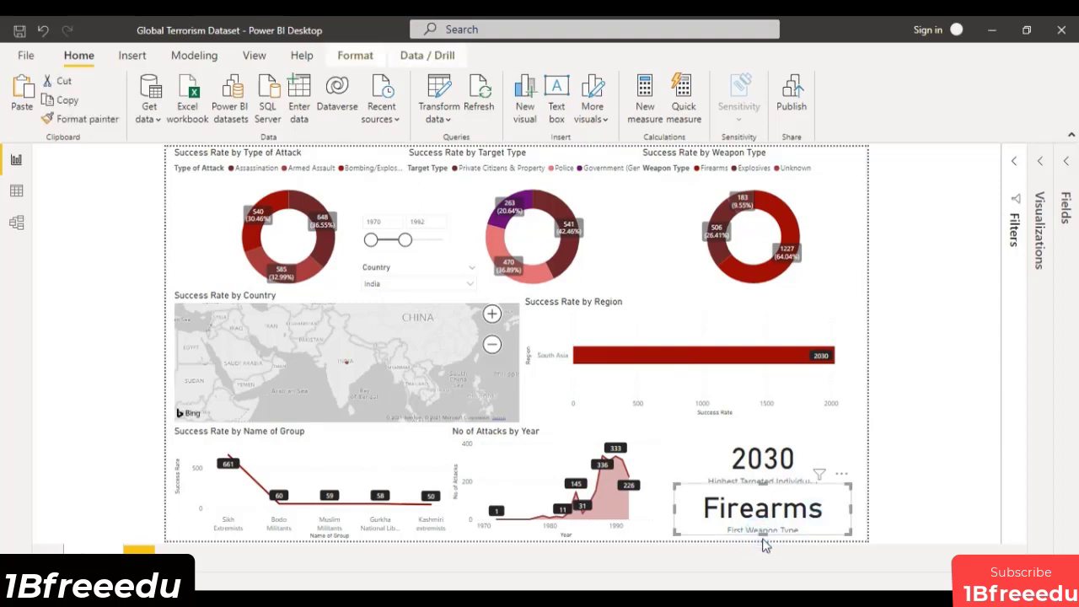
pyautogui.click(899, 435)
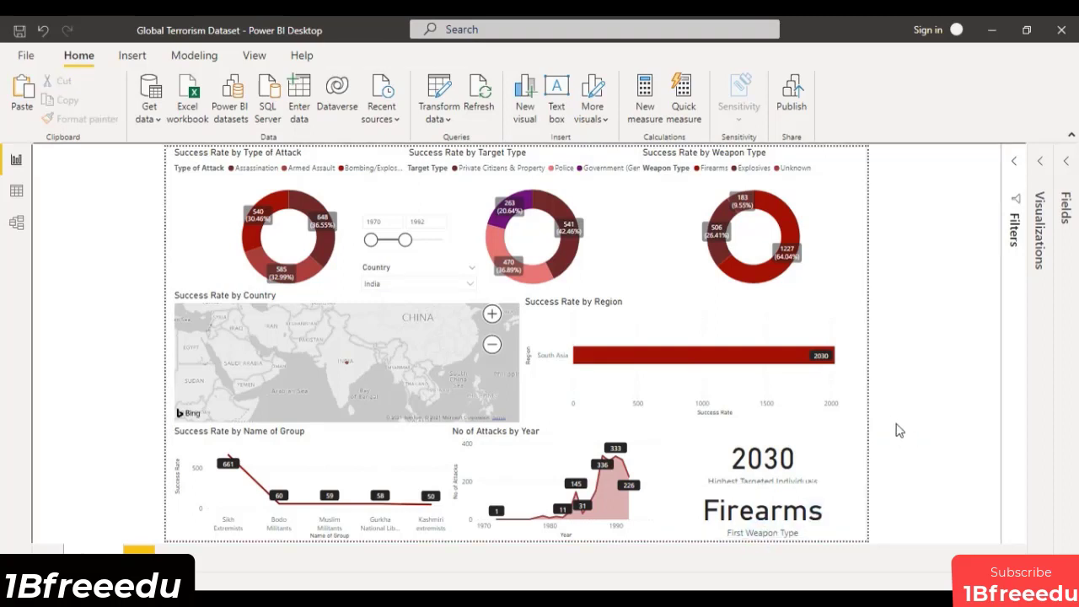
# Add the image blood.jpg from the Project Global Terrorism folder as the report page's wallpaper.
pyautogui.click(1040, 161)
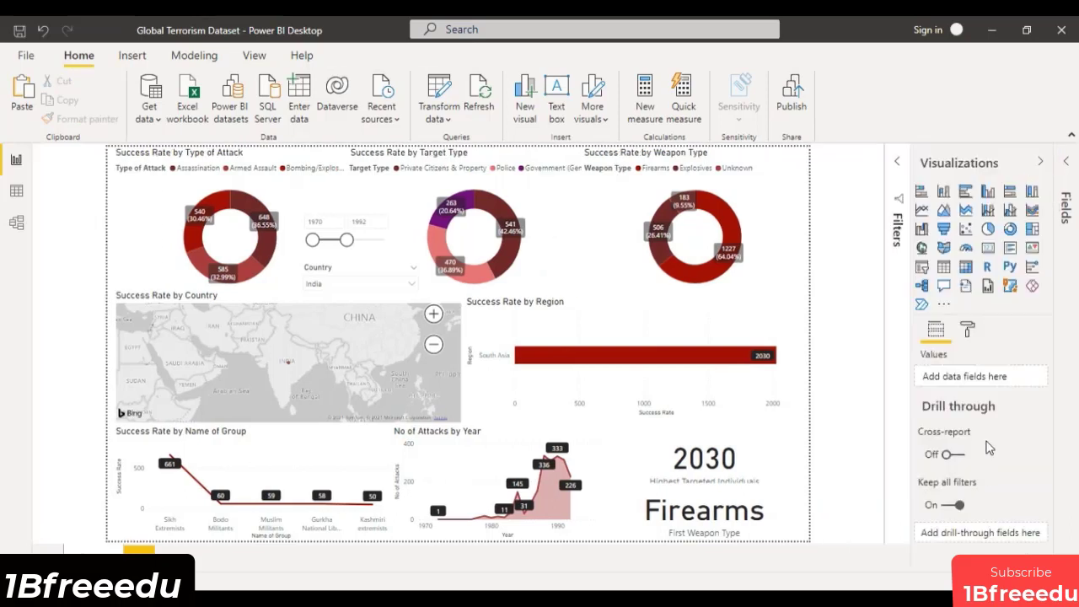
pyautogui.click(967, 329)
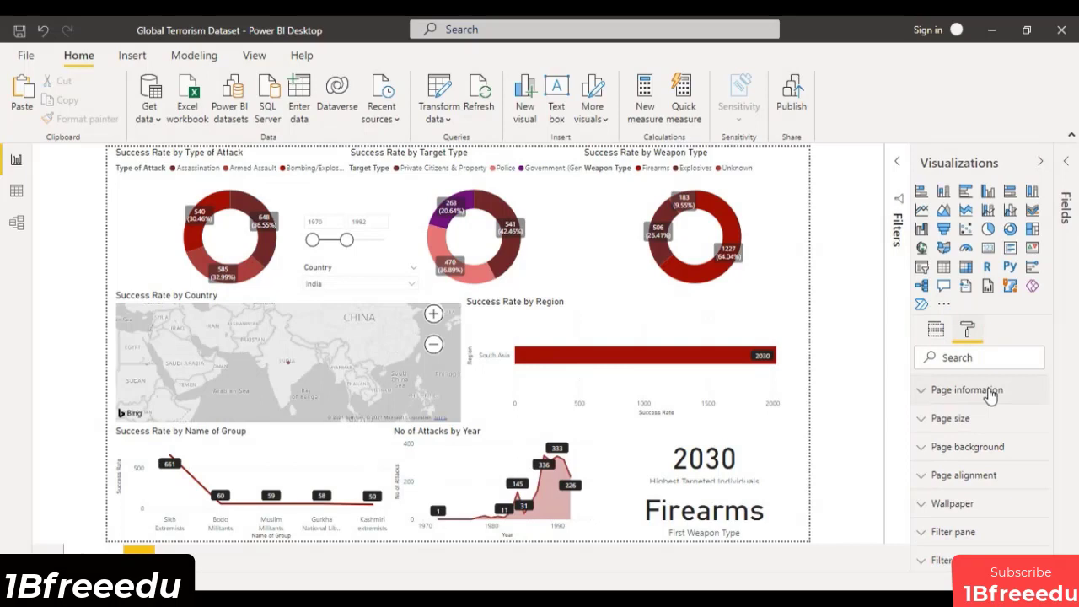
pyautogui.click(932, 508)
pyautogui.scroll(-3, 1007, 481)
pyautogui.click(972, 493)
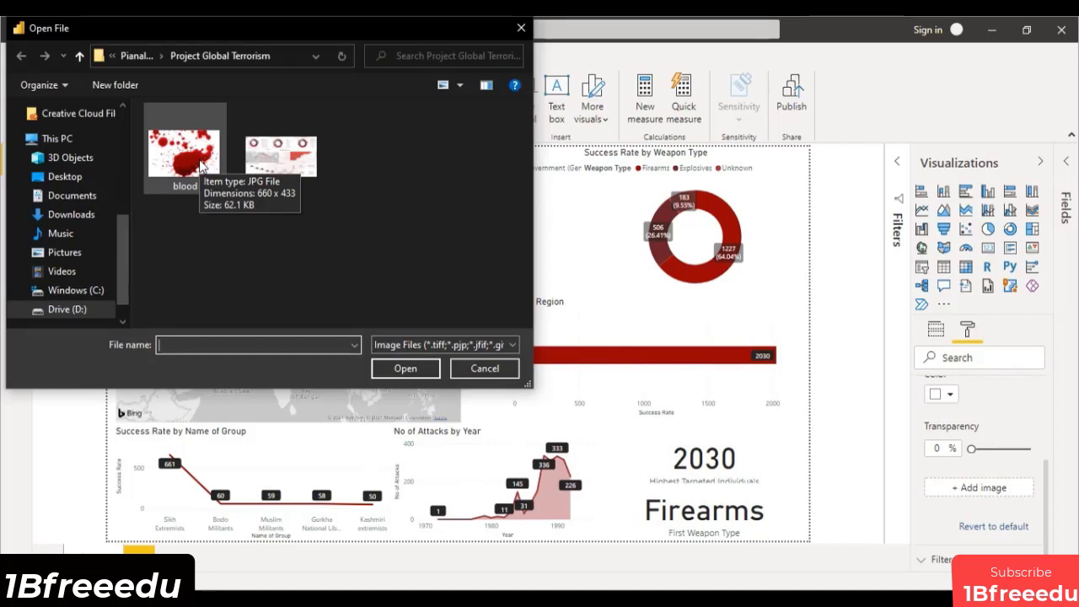
pyautogui.click(201, 166)
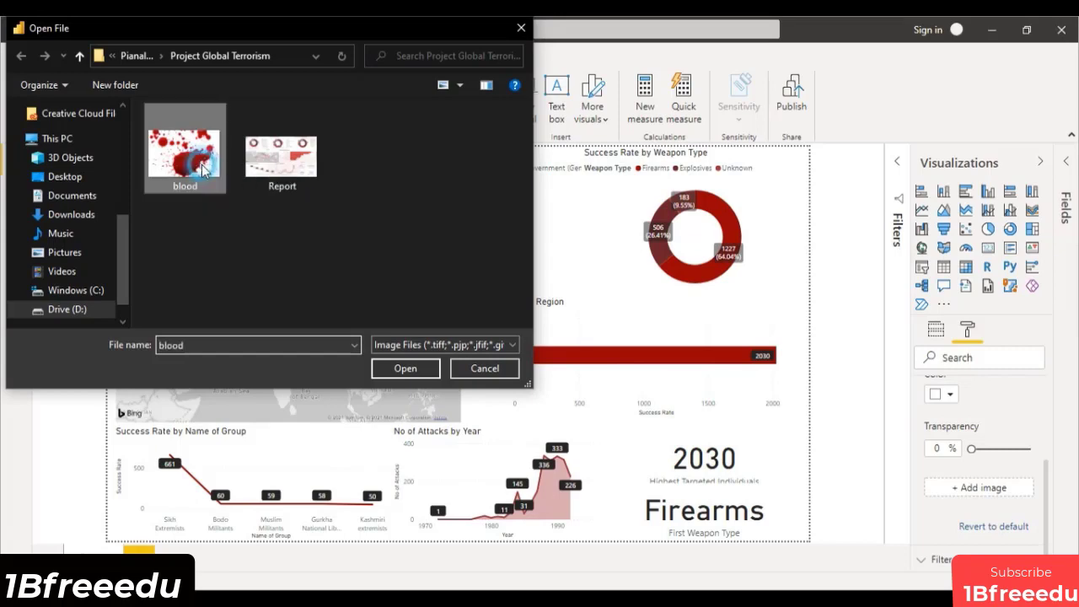
pyautogui.click(403, 368)
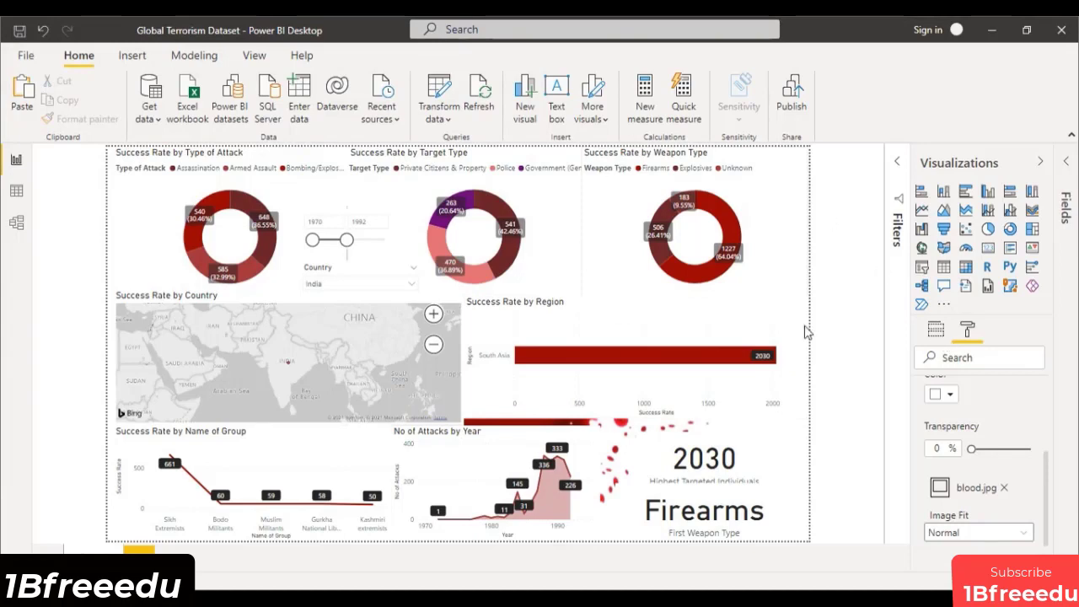
# Turn off the background of the Weapon Type, Target Type and Type of Attack donut charts.
pyautogui.click(793, 284)
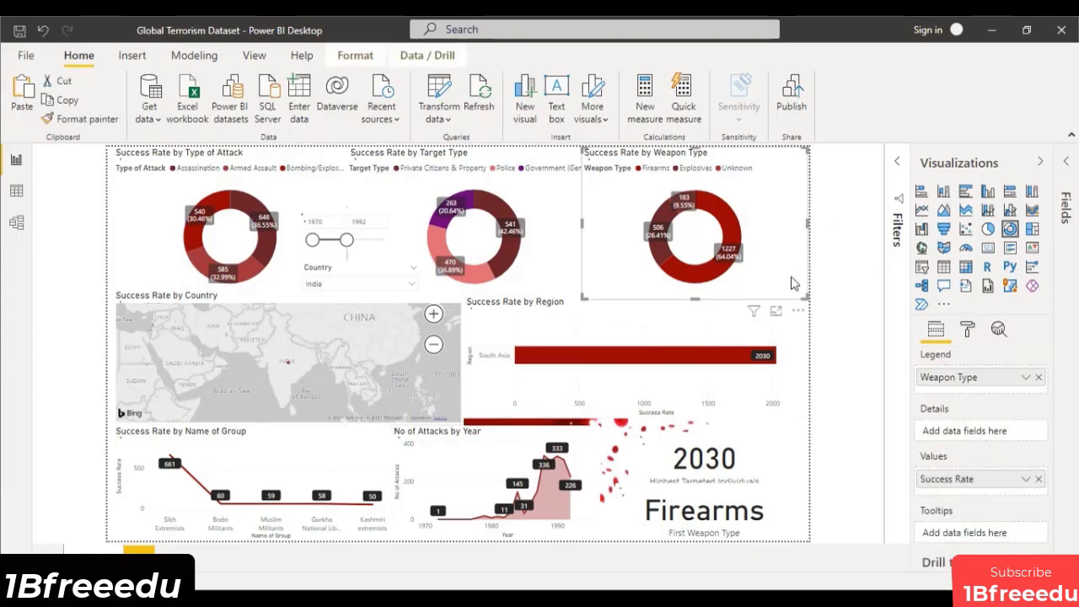
pyautogui.click(967, 328)
pyautogui.scroll(1, 994, 506)
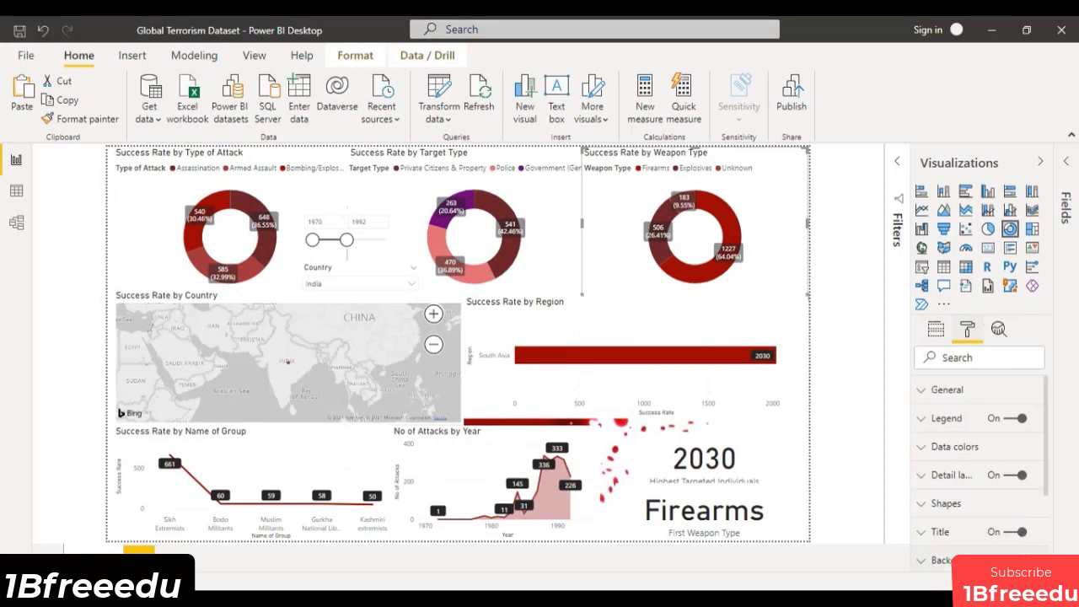
pyautogui.click(1017, 560)
pyautogui.click(539, 200)
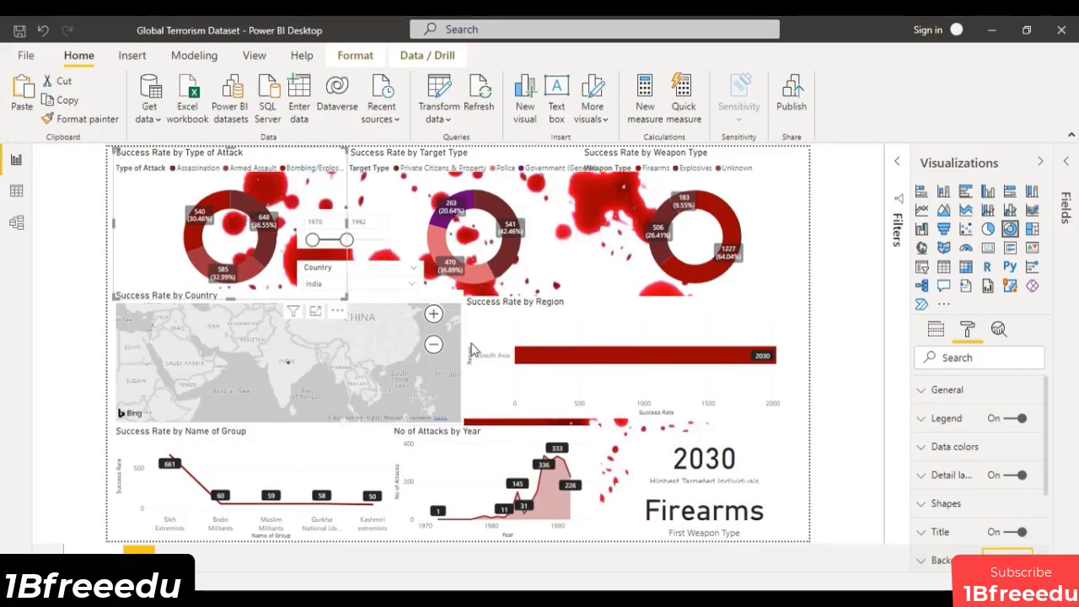
# Turn off the background of the Success Rate by Region bar chart.
pyautogui.click(645, 324)
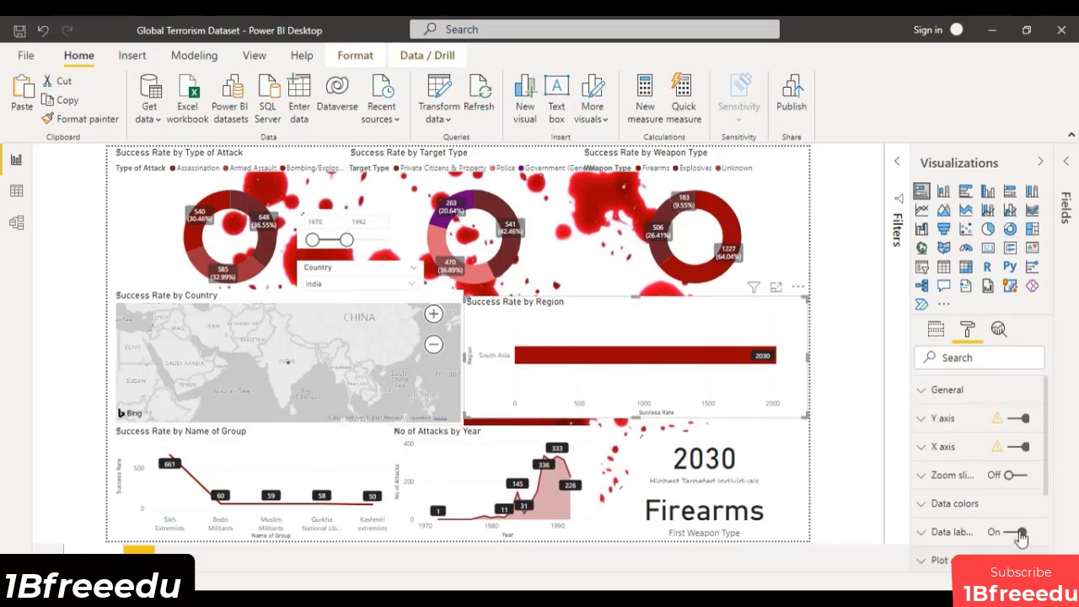
pyautogui.scroll(-4, 1016, 504)
pyautogui.click(1019, 460)
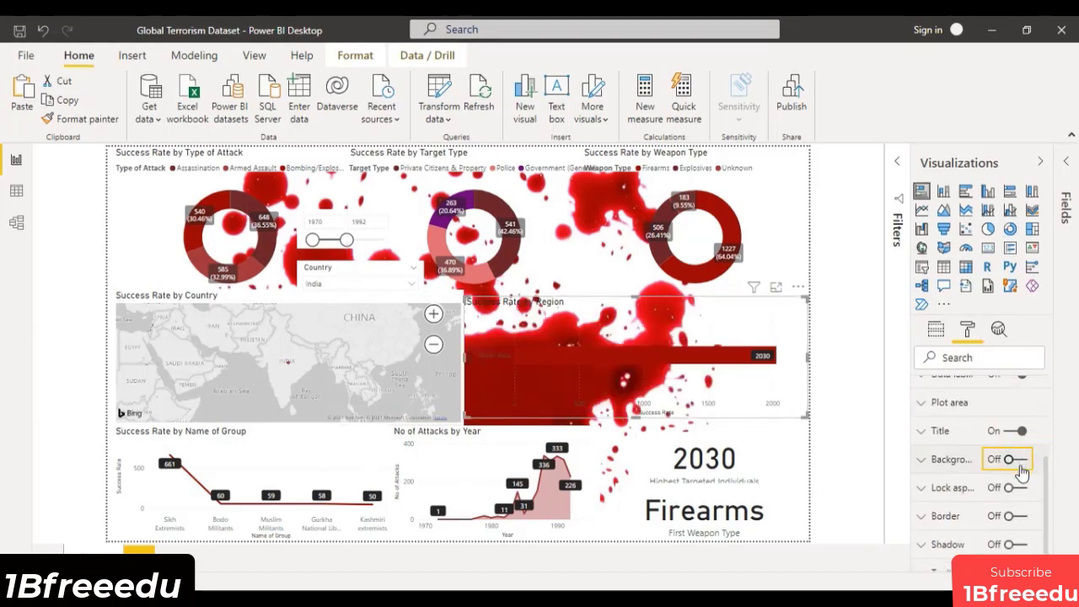
# Turn off the background of the Highest Targeted Individuals and First Weapon Type cards.
pyautogui.click(764, 446)
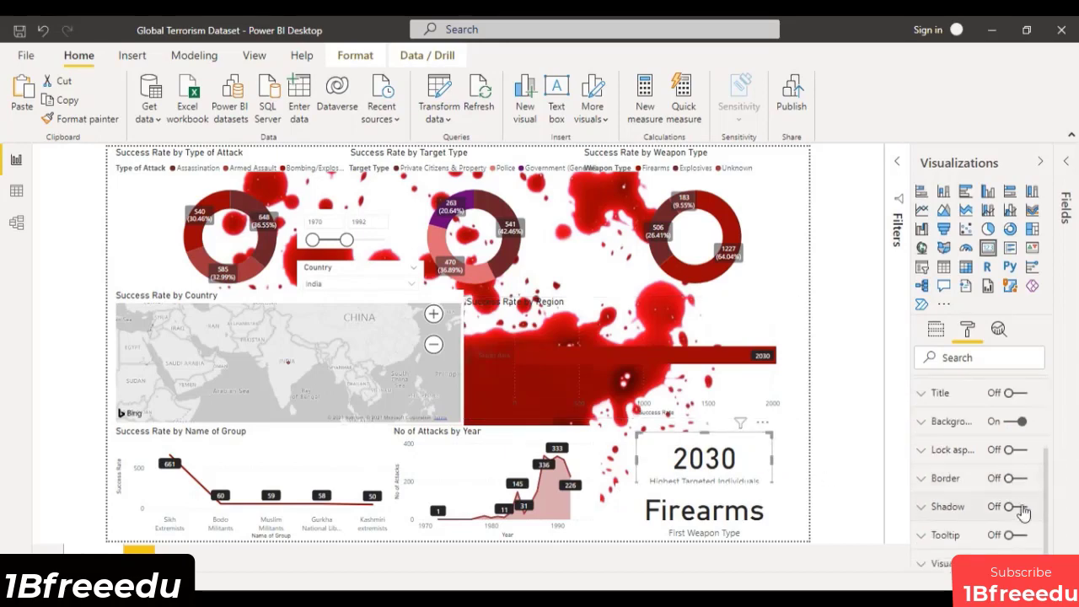
pyautogui.click(1020, 422)
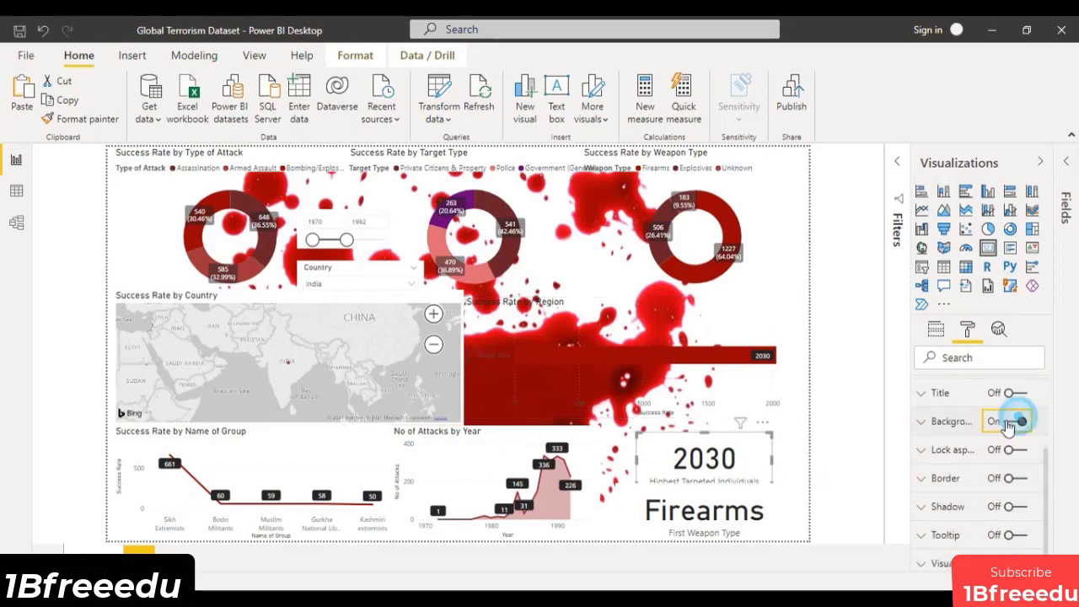
pyautogui.click(765, 497)
pyautogui.click(1017, 419)
# Turn off the background of the No of Attacks by Year area chart and the Success Rate by Name of Group line chart.
pyautogui.click(507, 444)
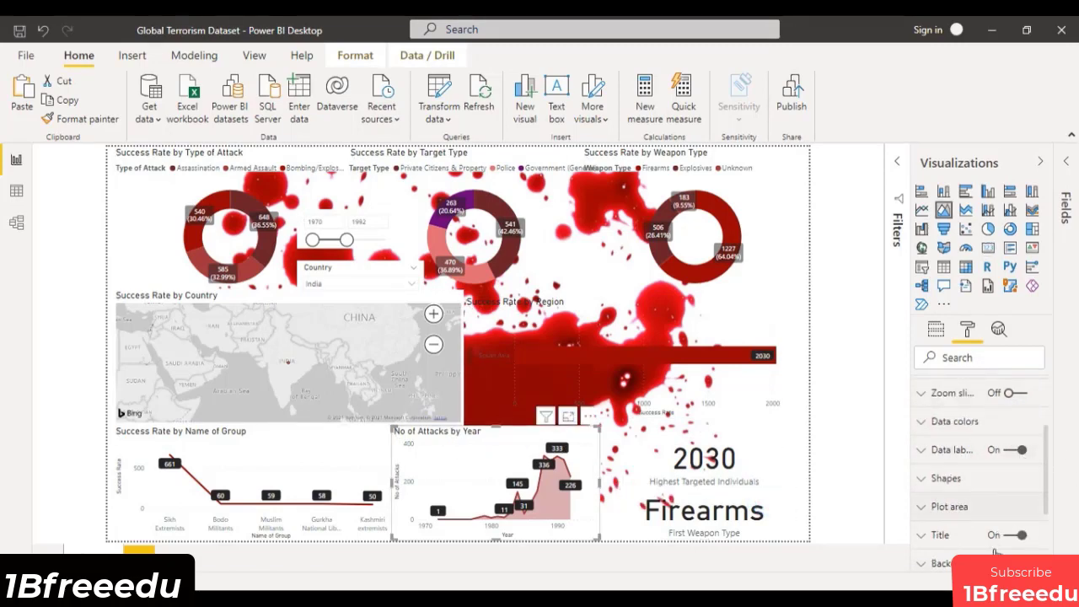
pyautogui.click(1018, 562)
pyautogui.click(335, 442)
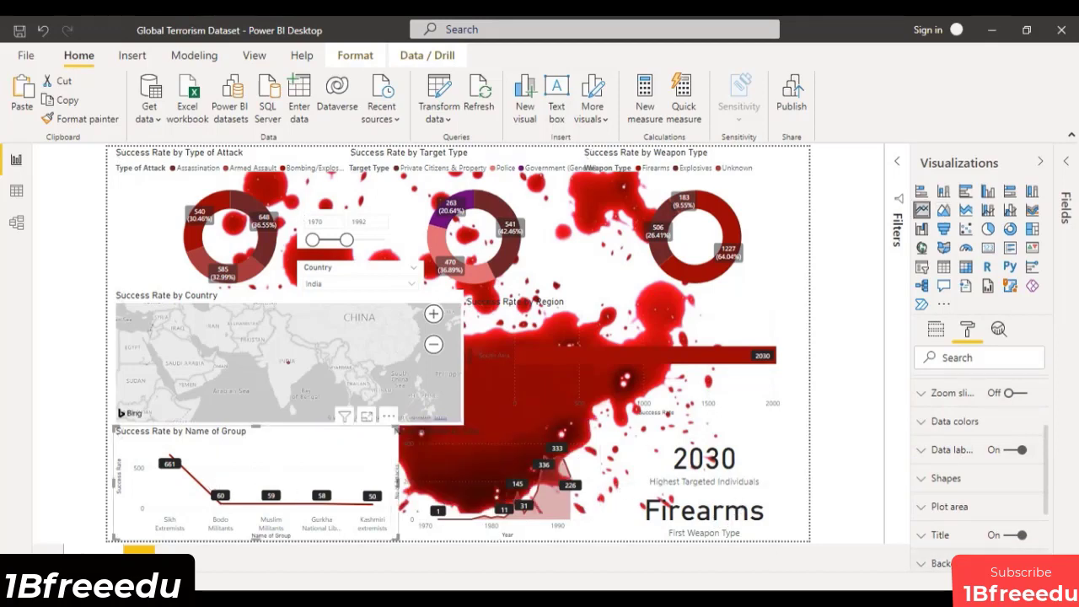
pyautogui.click(1019, 561)
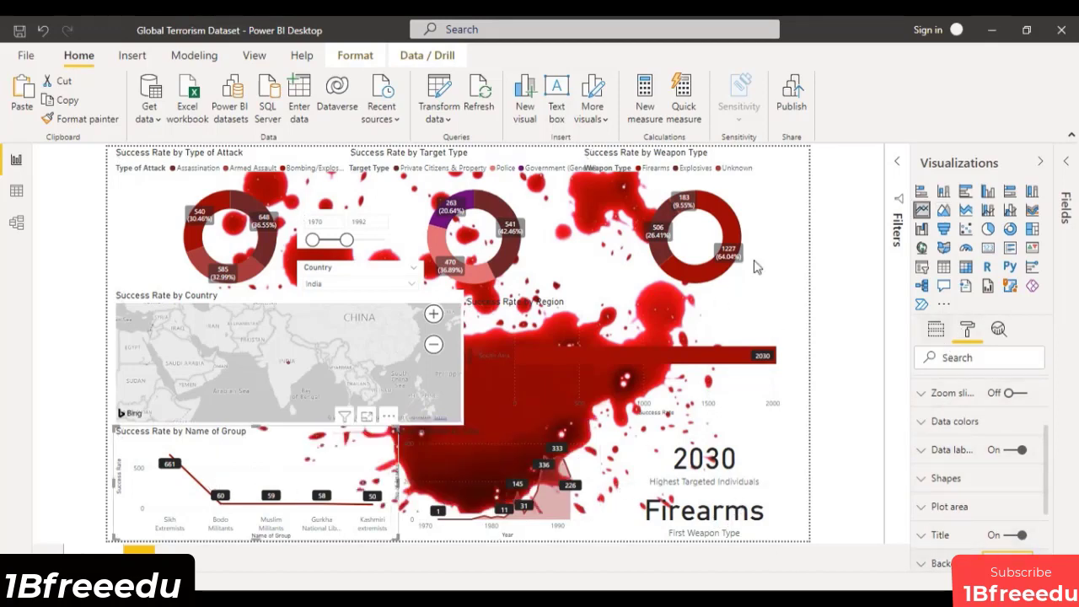
# Set the page wallpaper's transparency to 95%.
pyautogui.click(838, 242)
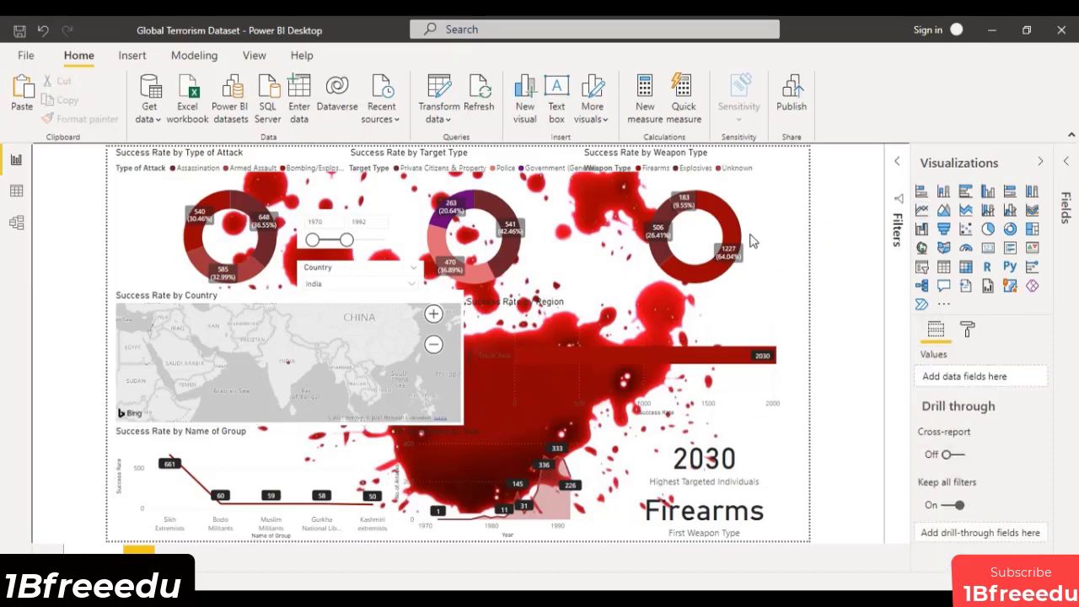
pyautogui.click(967, 329)
pyautogui.click(932, 504)
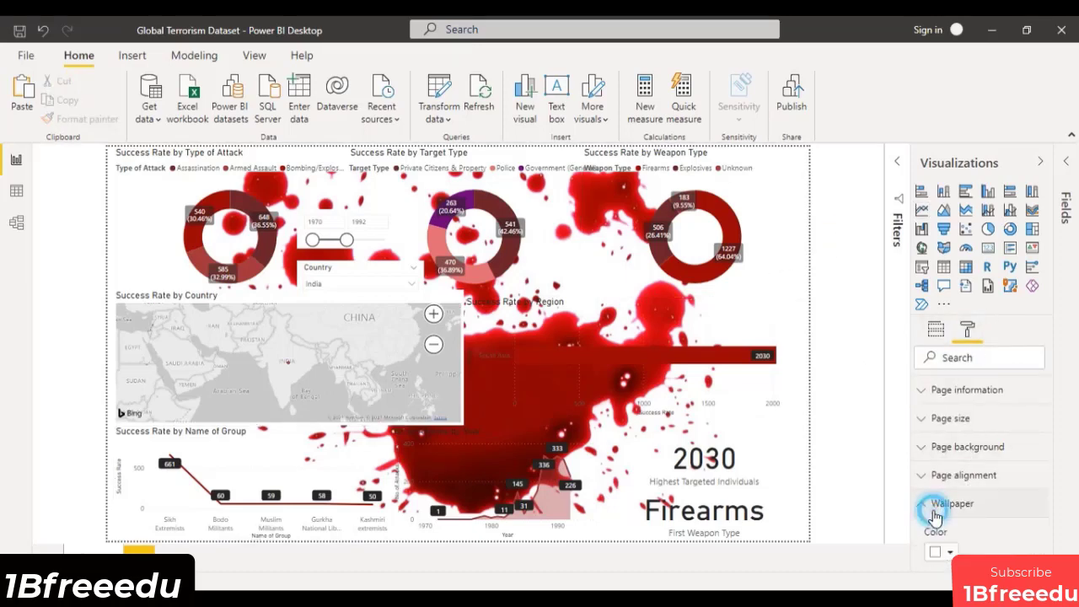
pyautogui.moveTo(974, 527); pyautogui.dragTo(1021, 526)
pyautogui.doubleClick(937, 527)
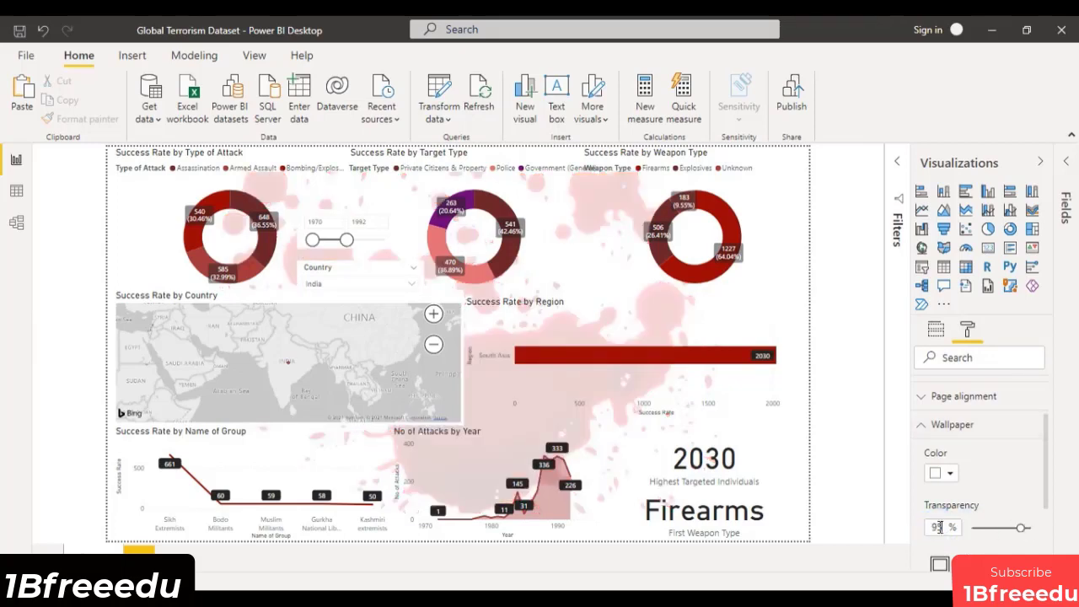
pyautogui.press('Return')
pyautogui.click(837, 364)
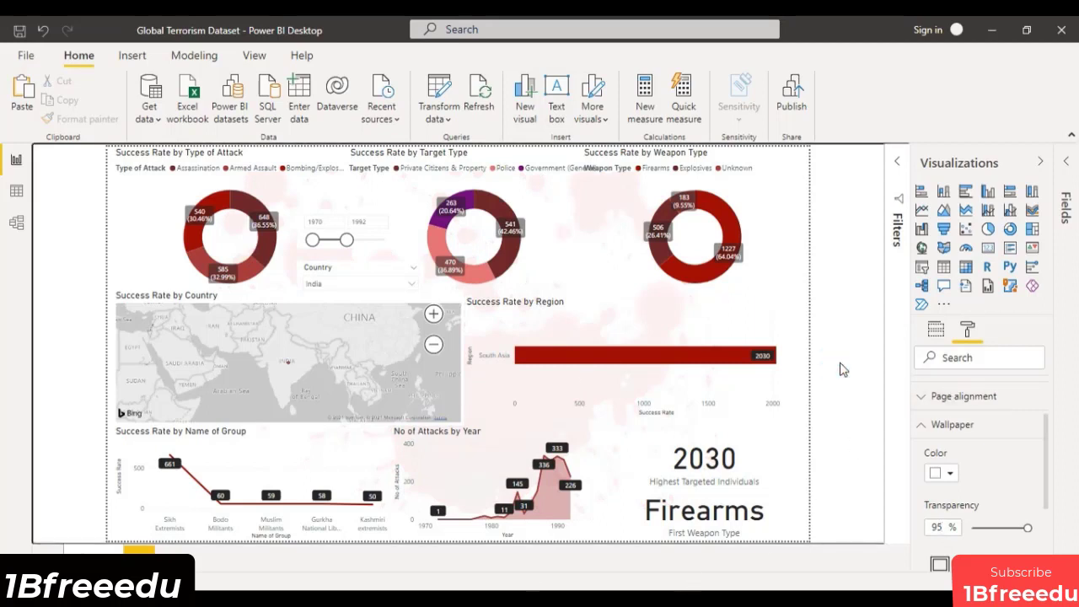